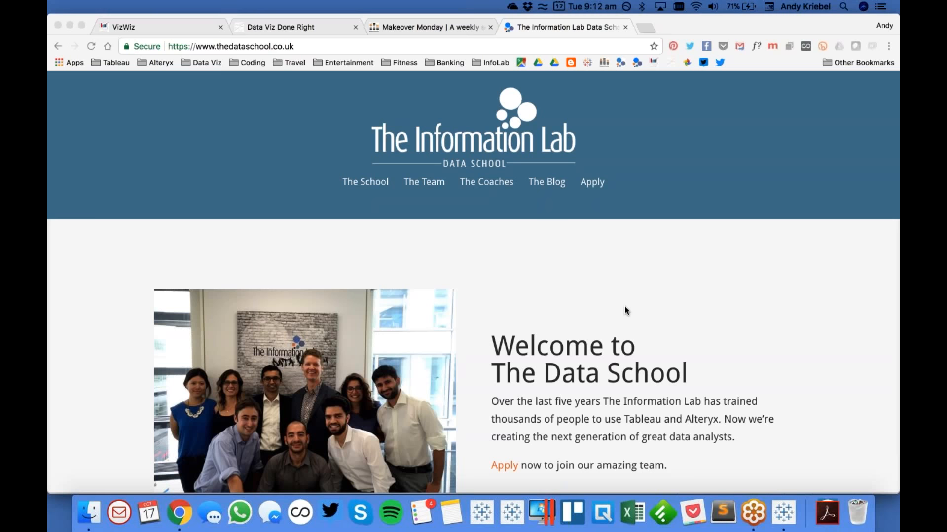
Step: Look through the Data School home page from the welcome section to the location map
scroll(624, 310, "down", 10)
scroll(624, 310, "up", 3)
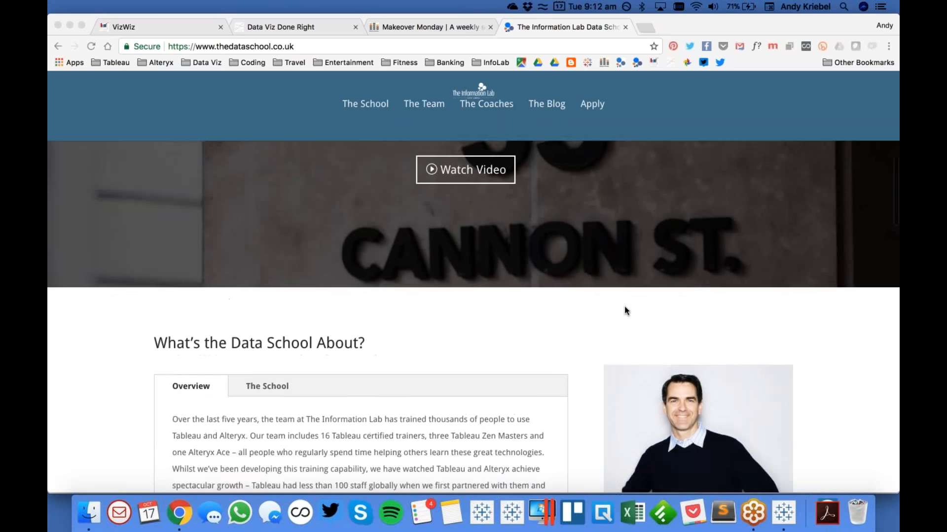
scroll(625, 311, "up", 5)
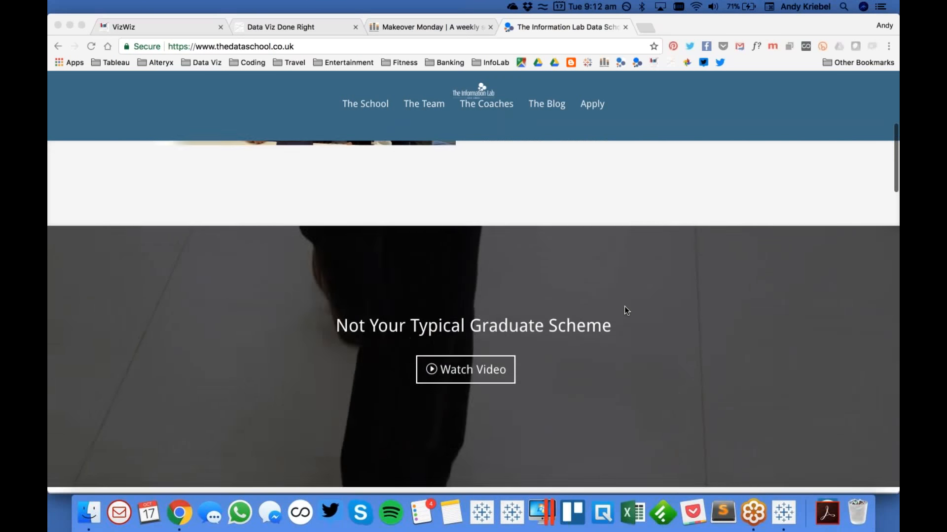
scroll(625, 308, "down", 10)
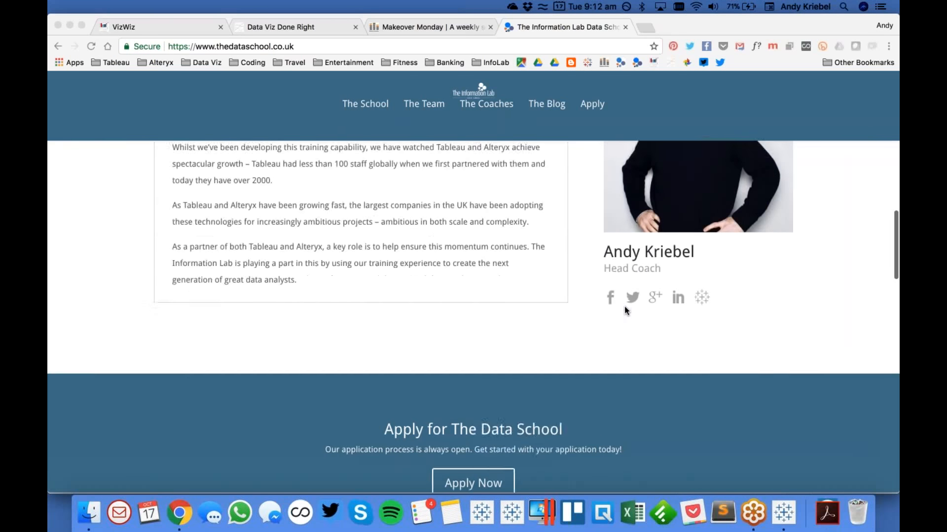
scroll(624, 310, "down", 6)
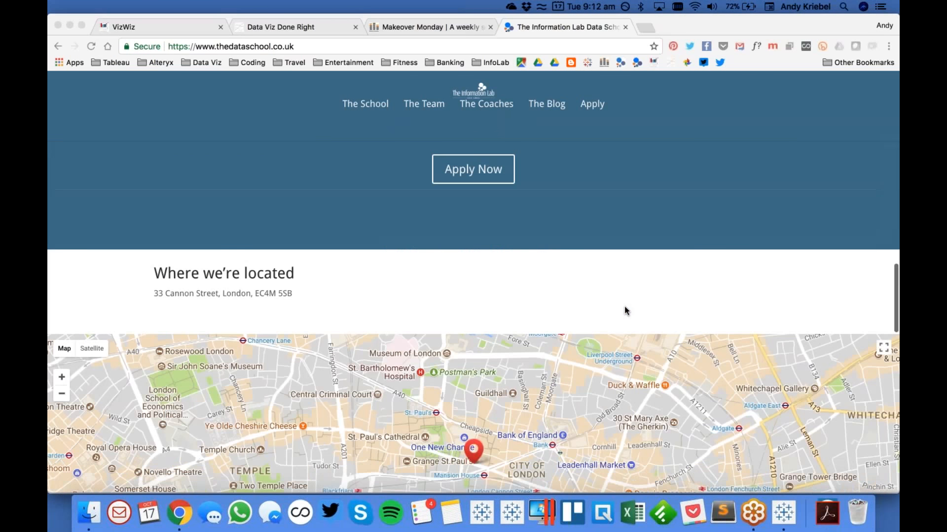
scroll(624, 311, "down", 1)
scroll(624, 309, "up", 20)
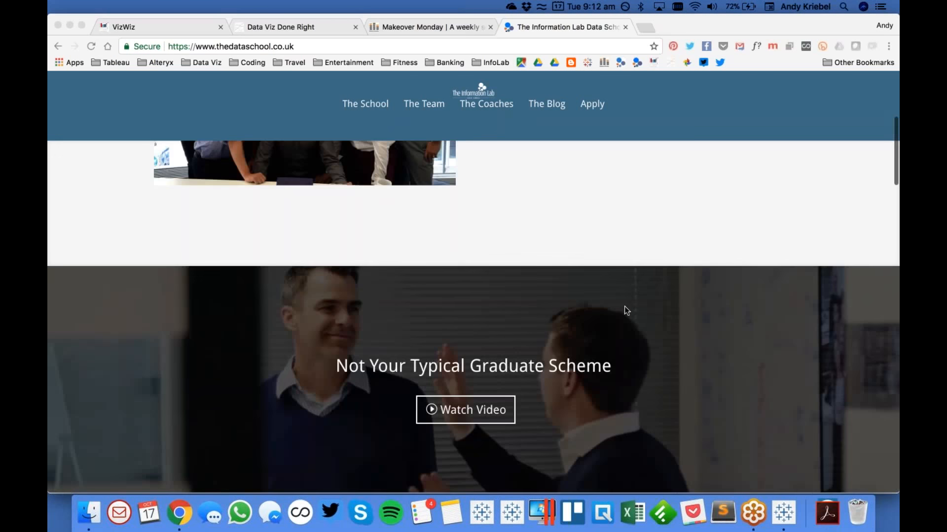
Step: Open the Data School blog and skim its most recent posts
left_click(546, 182)
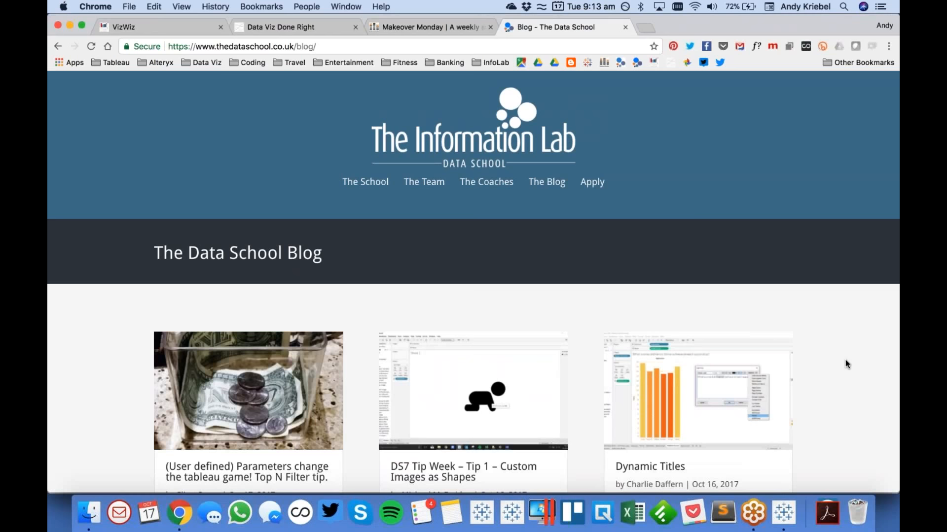
scroll(846, 364, "down", 5)
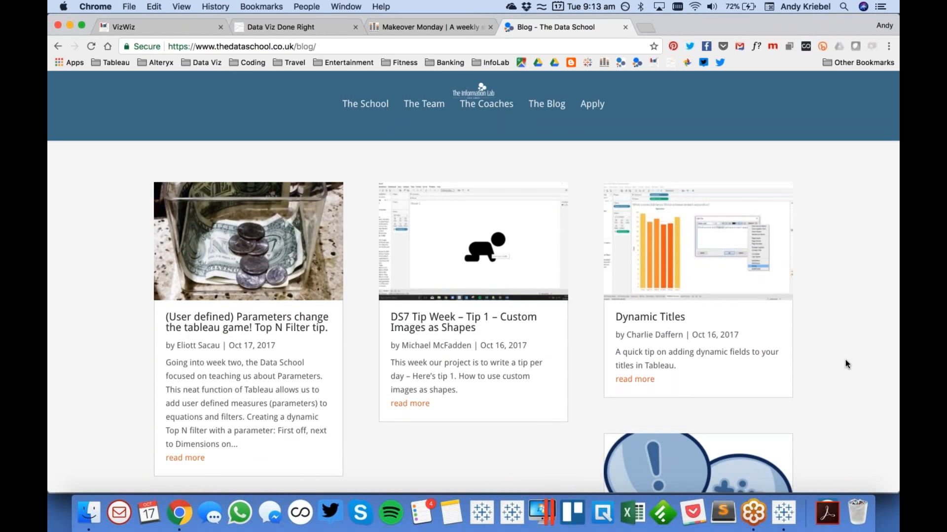
scroll(845, 360, "up", 5)
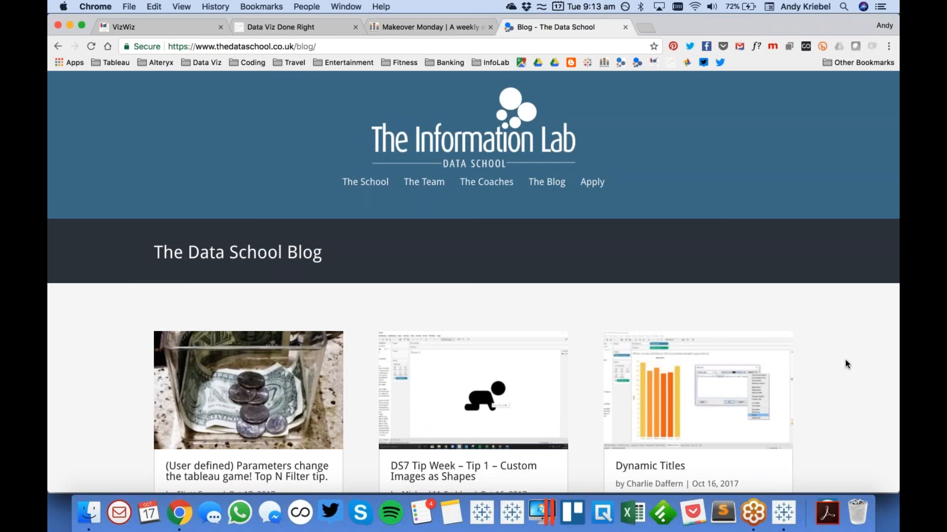
Step: Bring up VizWiz briefly, and browse the 2017 and 2016 lists on Makeover Monday's Data Sets page
left_click(179, 28)
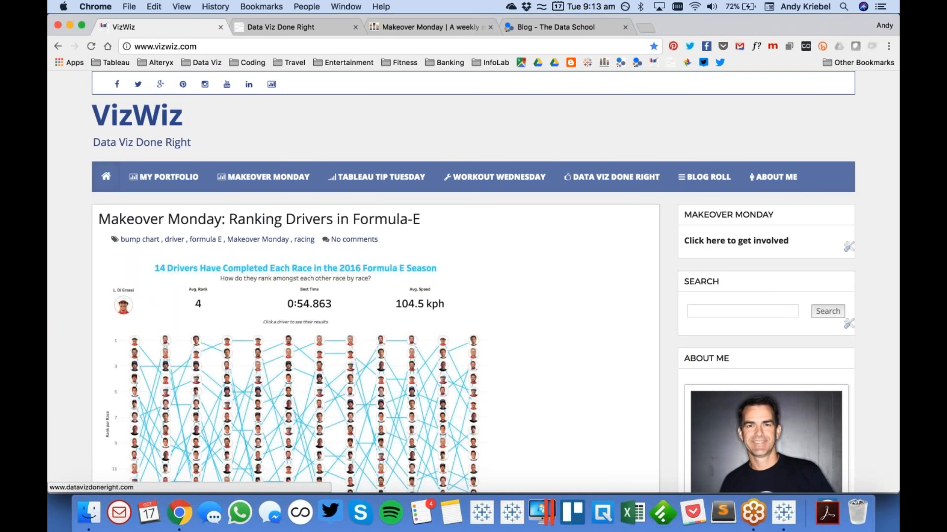
left_click(401, 29)
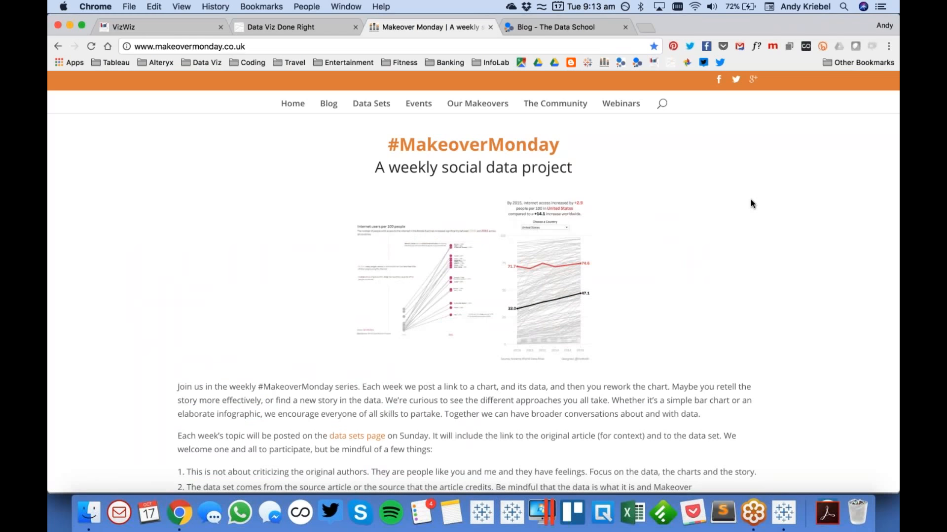
left_click(370, 104)
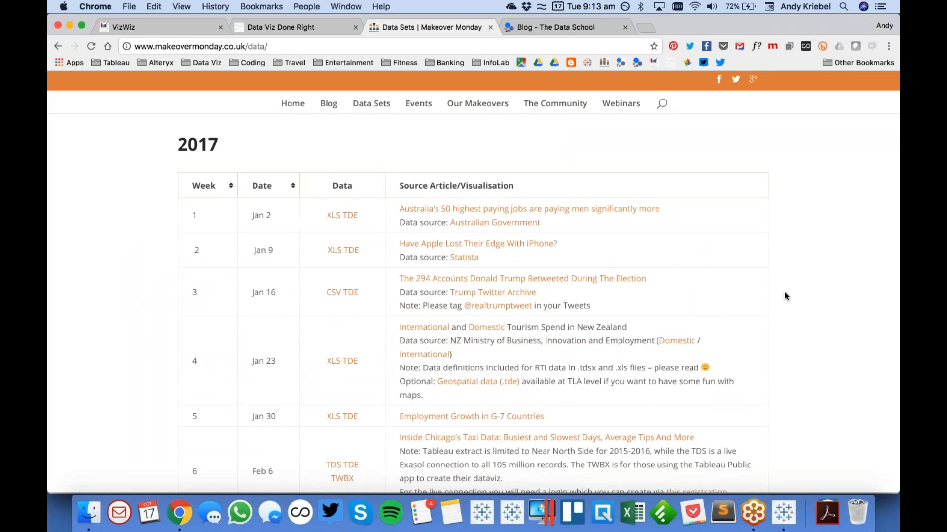
scroll(784, 292, "down", 20)
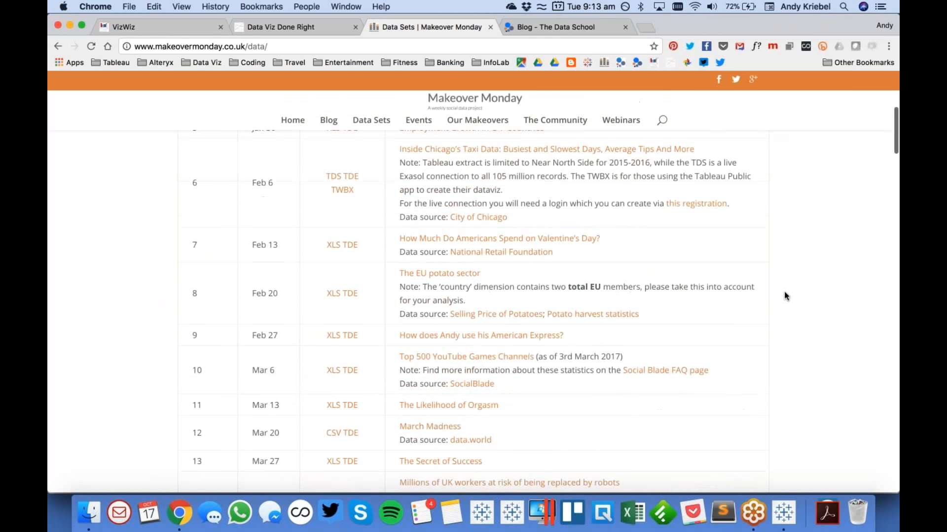
scroll(786, 296, "down", 20)
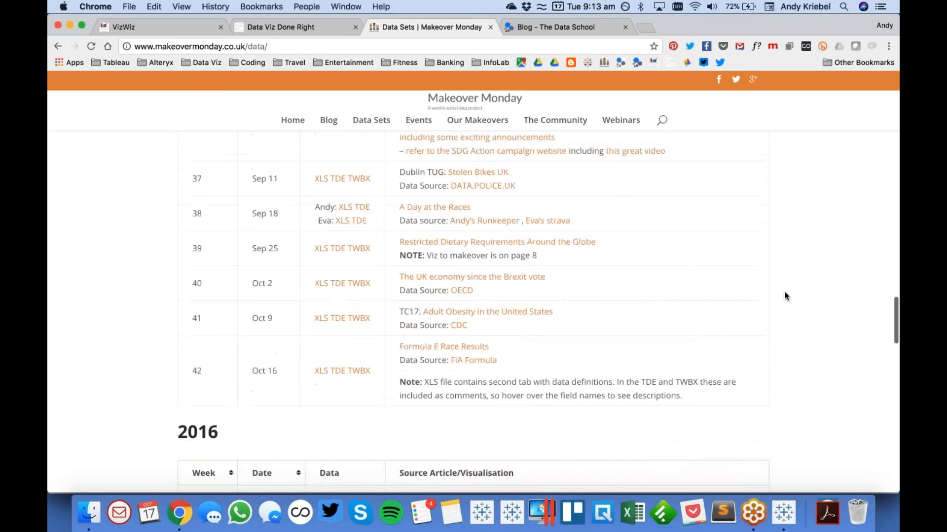
scroll(785, 296, "down", 4)
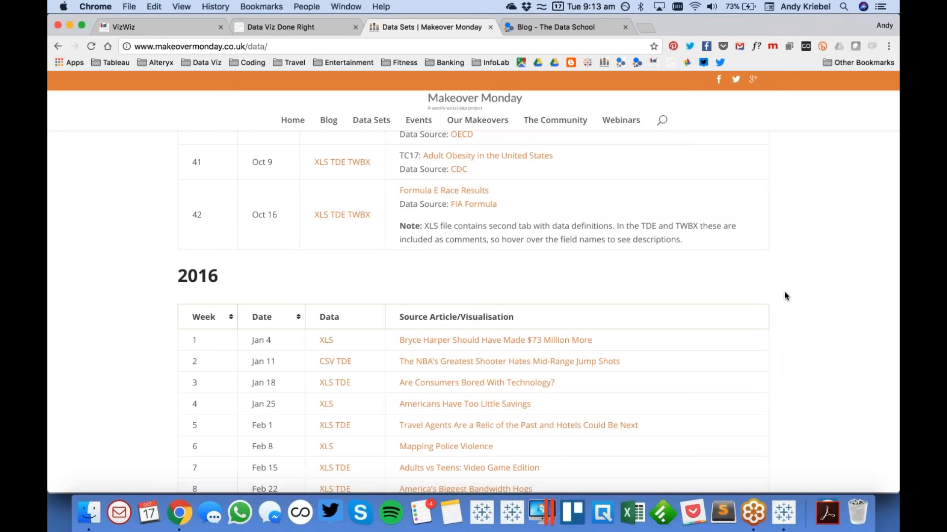
scroll(785, 297, "up", 20)
scroll(784, 295, "up", 4)
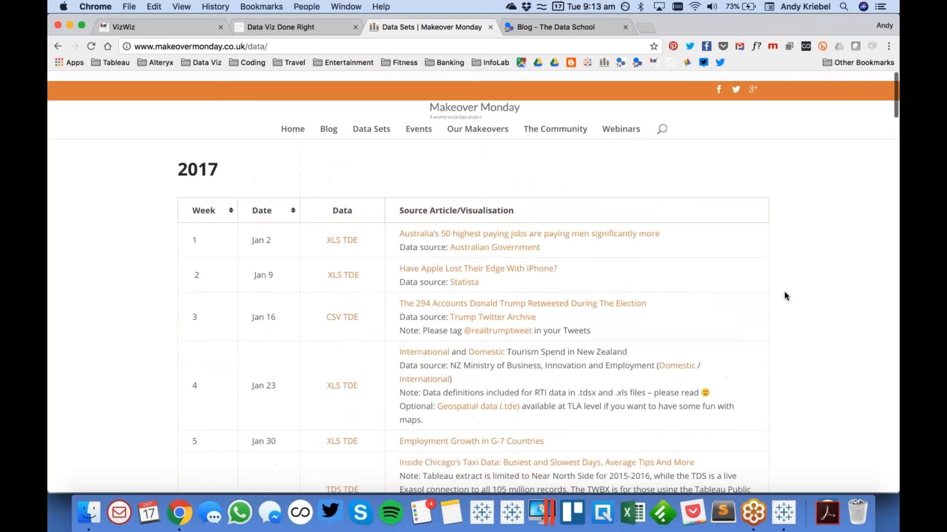
scroll(784, 296, "down", 1)
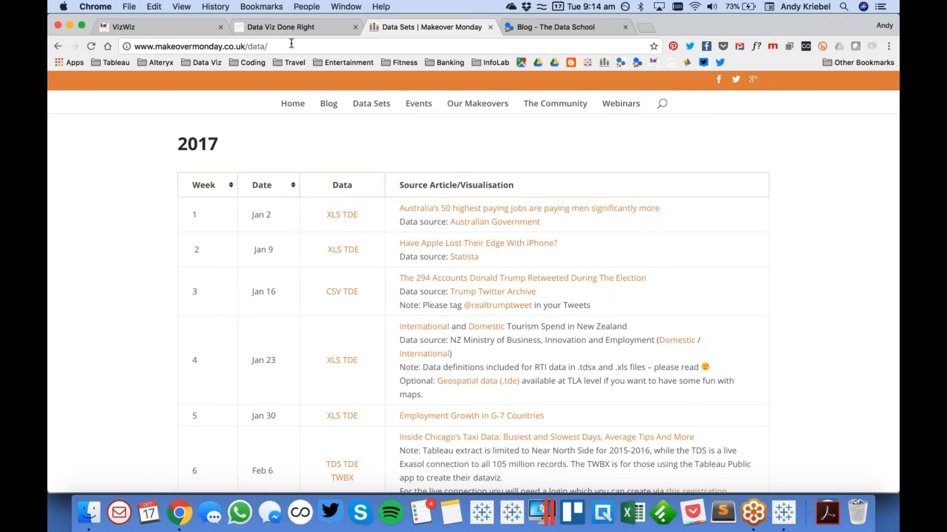
Step: View the Workout Wednesday page on VizWiz, and bring up the Data Viz Done Right site
left_click(181, 30)
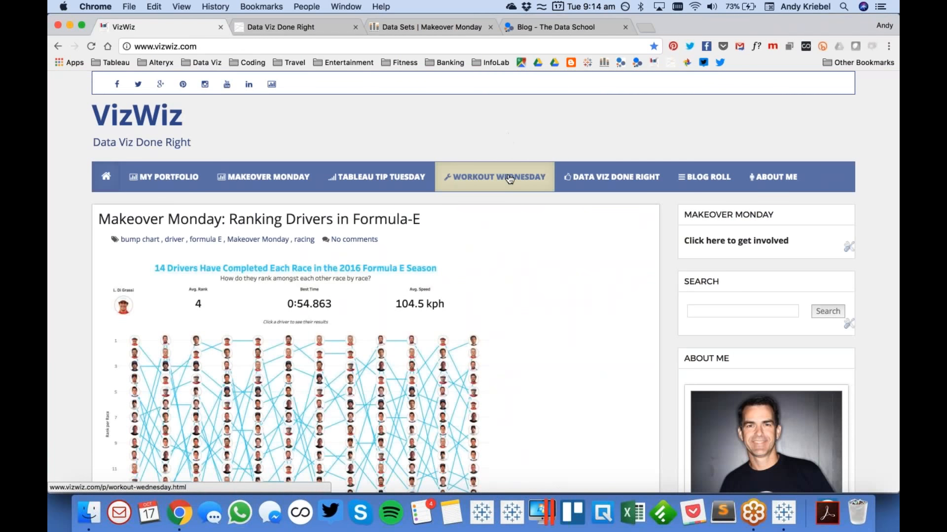
left_click(509, 179)
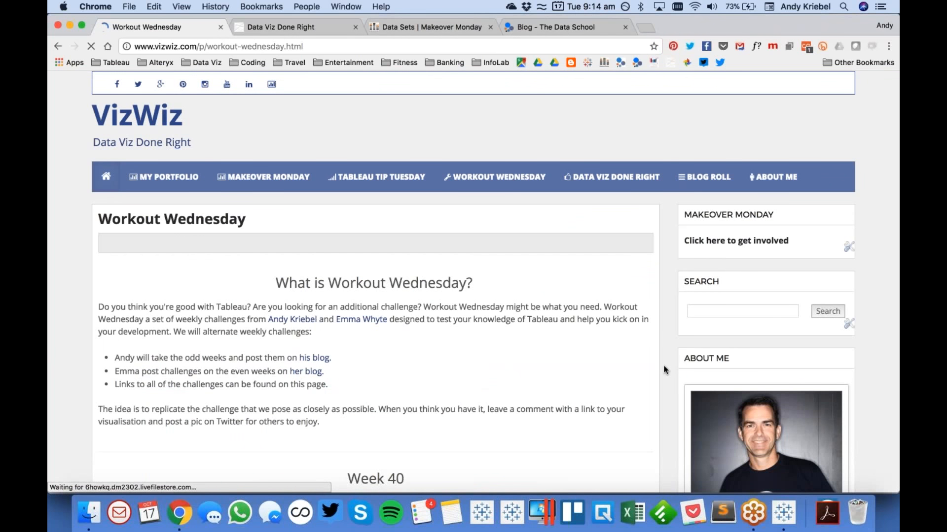
scroll(663, 369, "down", 5)
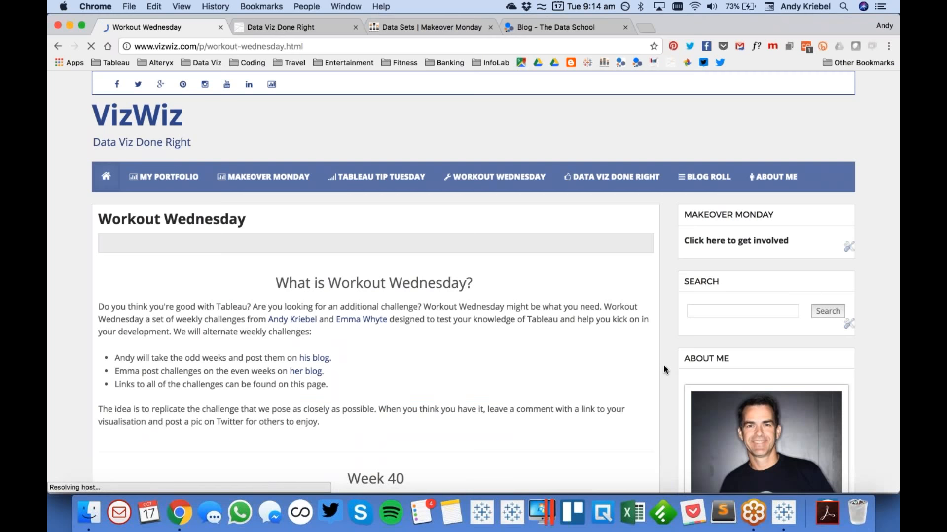
left_click(304, 30)
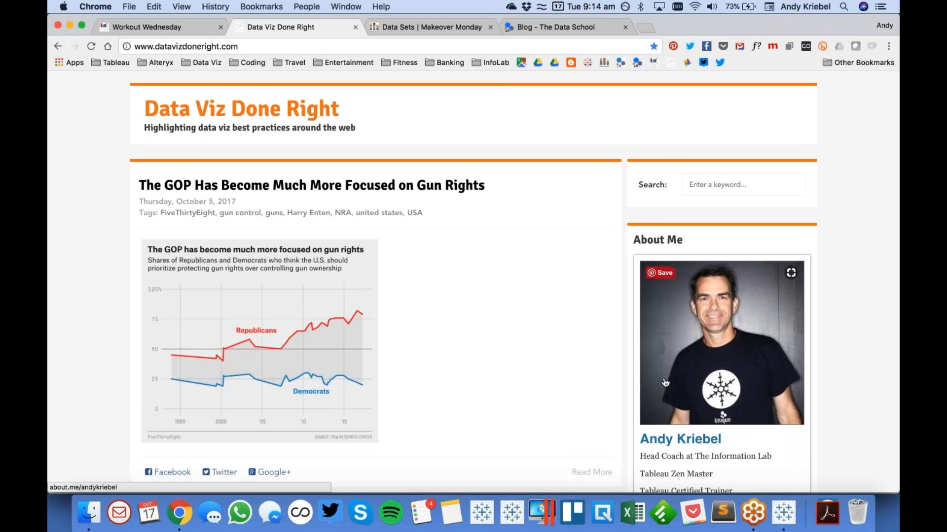
Step: Switch to the Tableau workbook and examine the geographic role options available for the Region dimension
left_click(781, 524)
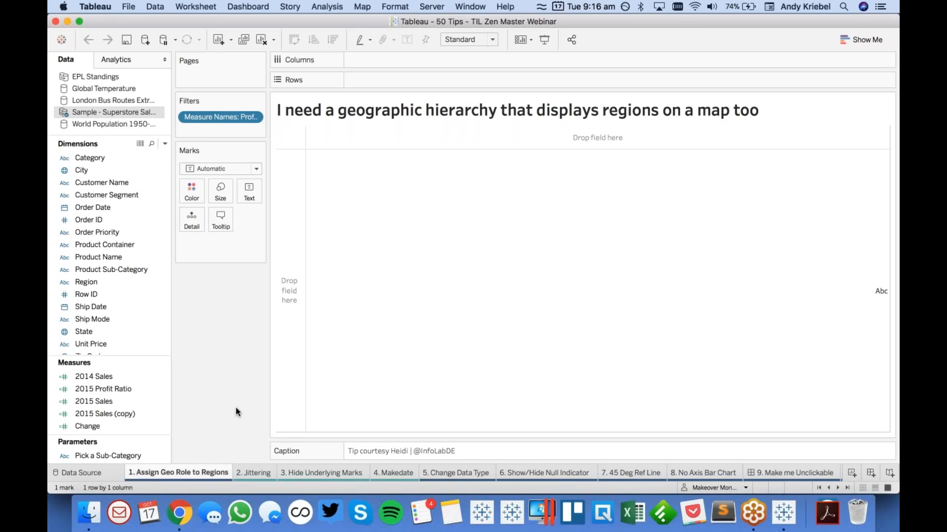
scroll(96, 309, "down", 2)
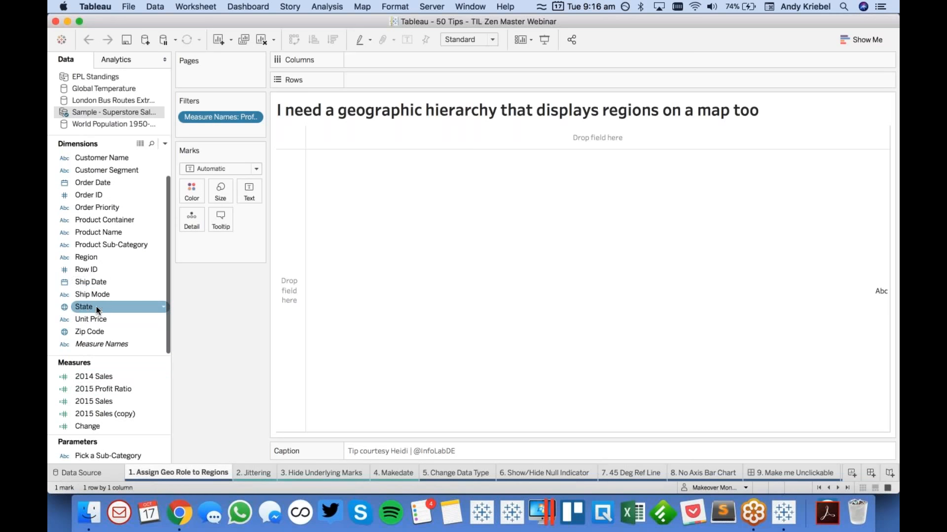
right_click(105, 257)
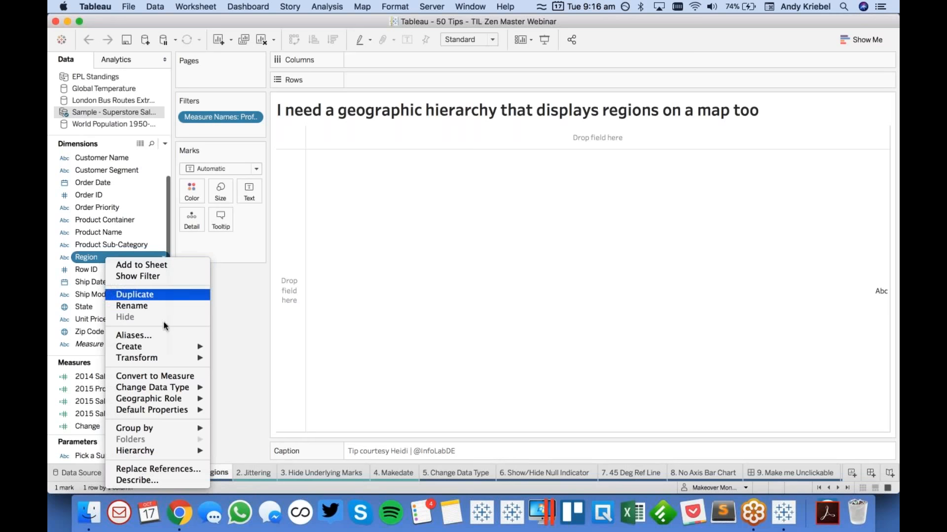
mouse_move(188, 402)
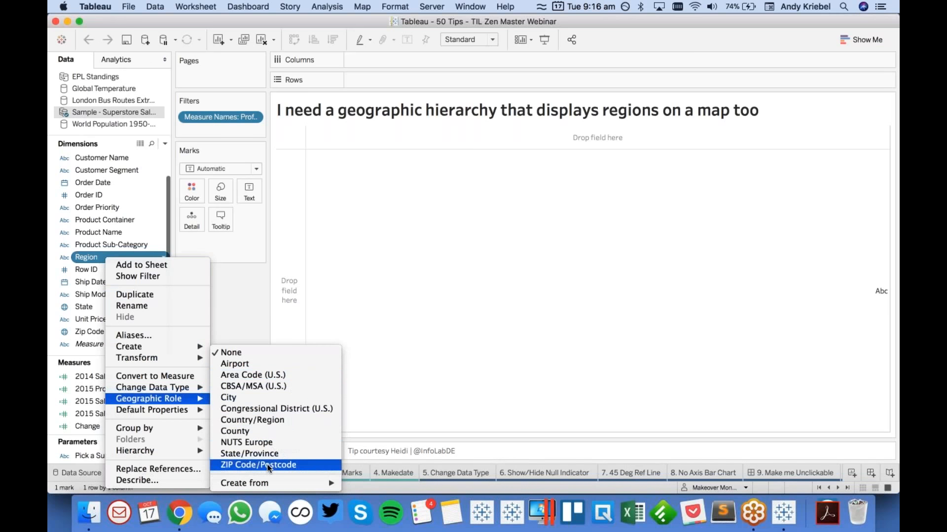
left_click(248, 316)
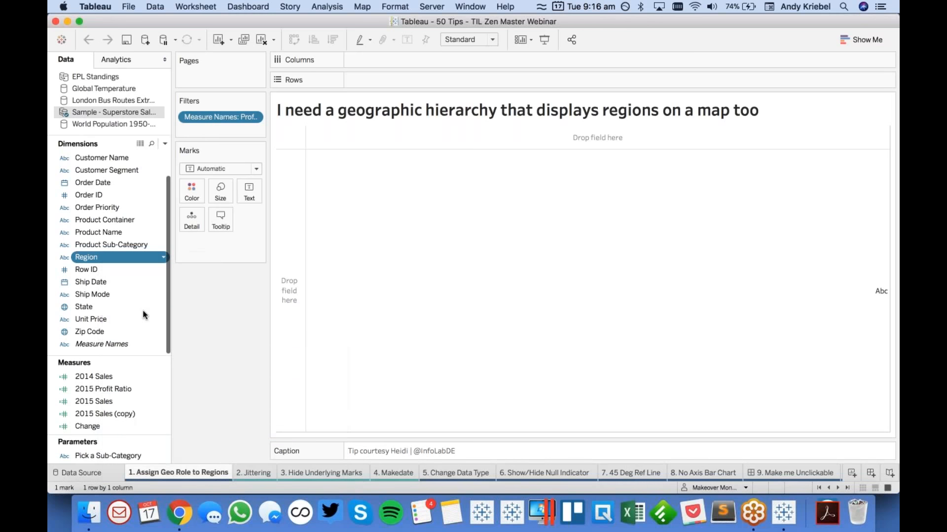
Step: Build a map of State and color the states by Profit Ratio
left_click_drag(98, 306, 375, 282)
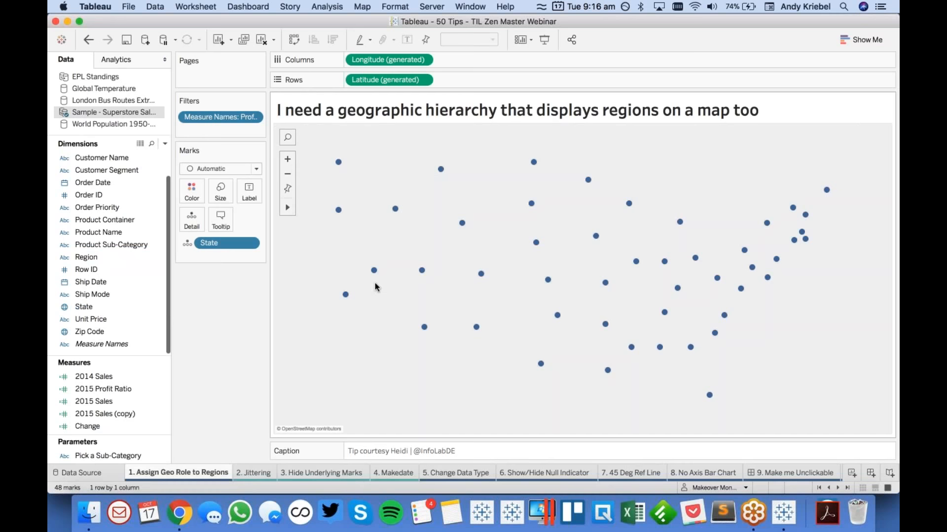
scroll(109, 404, "down", 3)
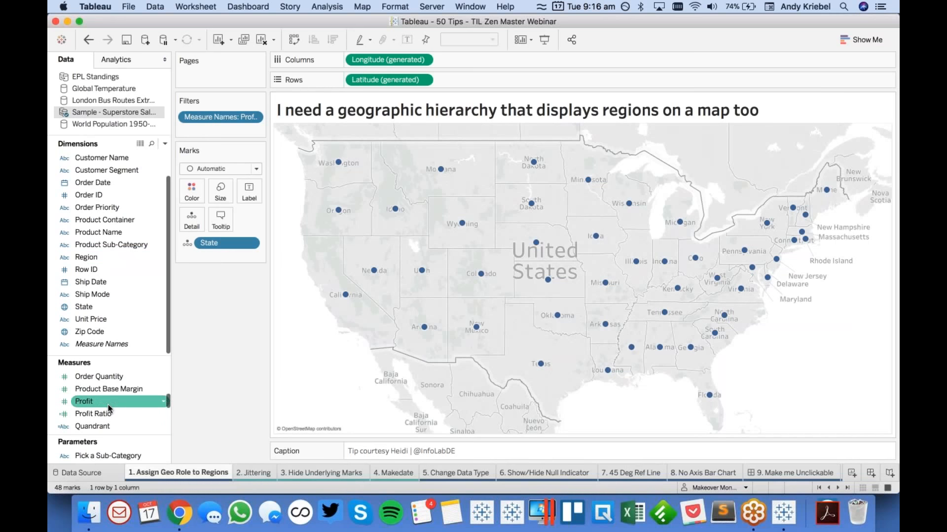
left_click_drag(110, 408, 192, 191)
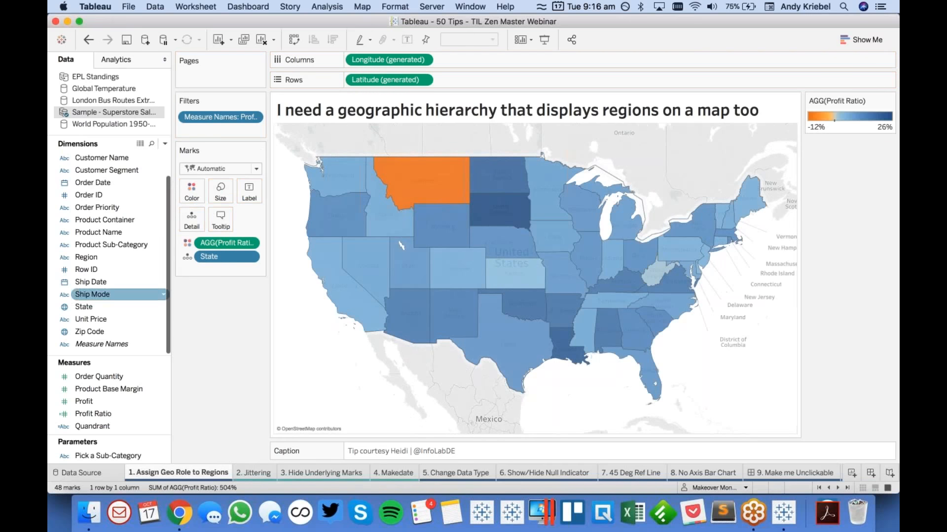
Step: Show a filter for Region and exclude the Central and East regions from the map
right_click(95, 258)
left_click(128, 279)
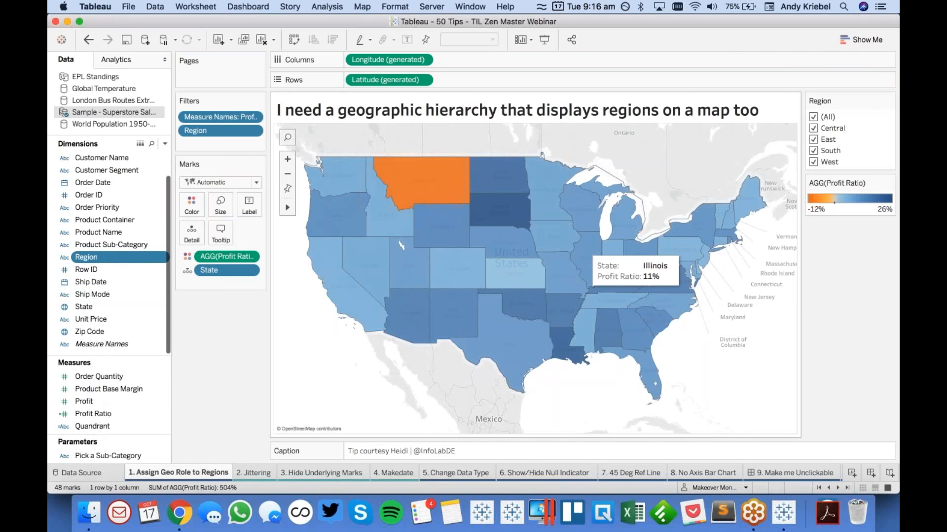
left_click(813, 128)
left_click(814, 140)
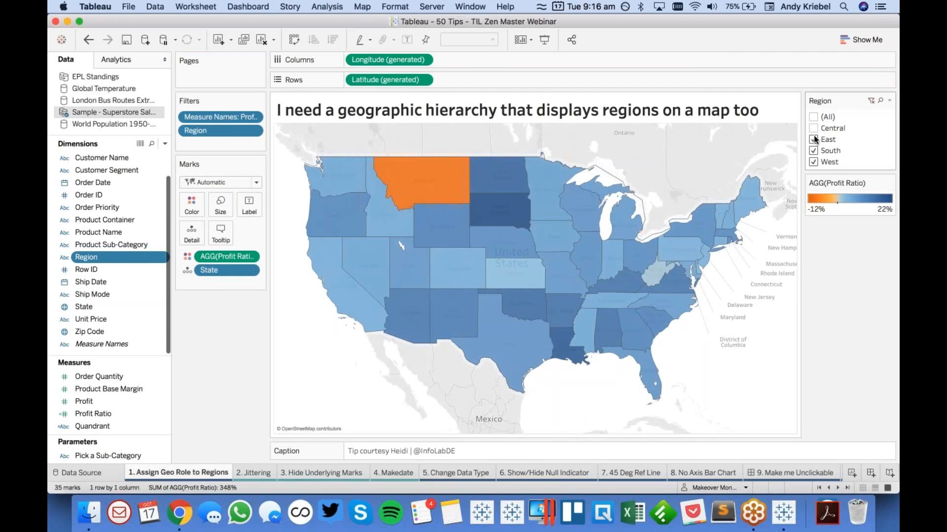
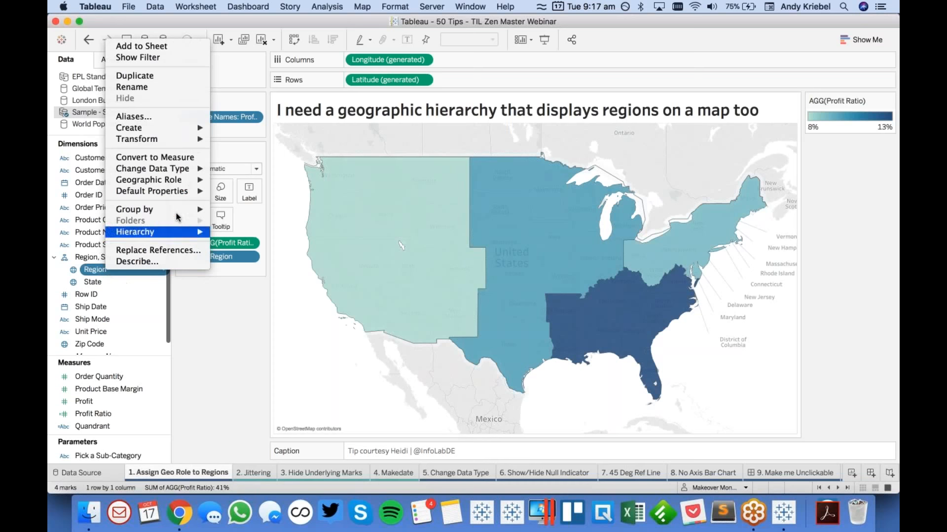
Step: Review which field the Region dimension's geographic role is created from
mouse_move(182, 180)
mouse_move(309, 316)
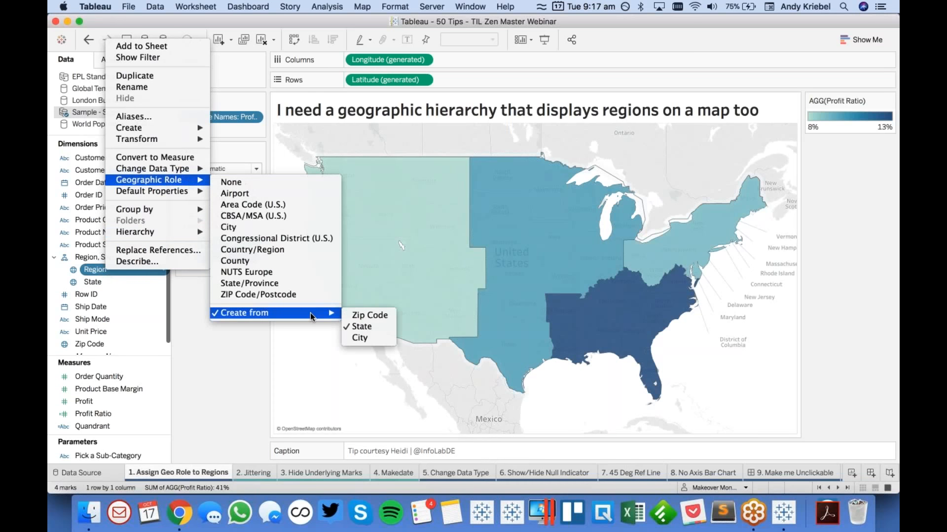
left_click(368, 327)
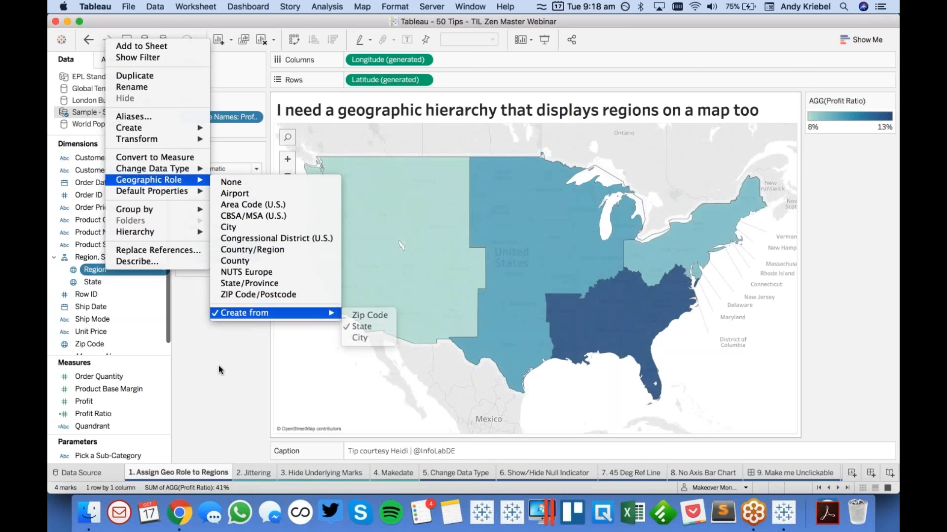
Step: On the Jittering sheet, show the dates as discrete months and add the year of Date as mark detail
left_click(252, 474)
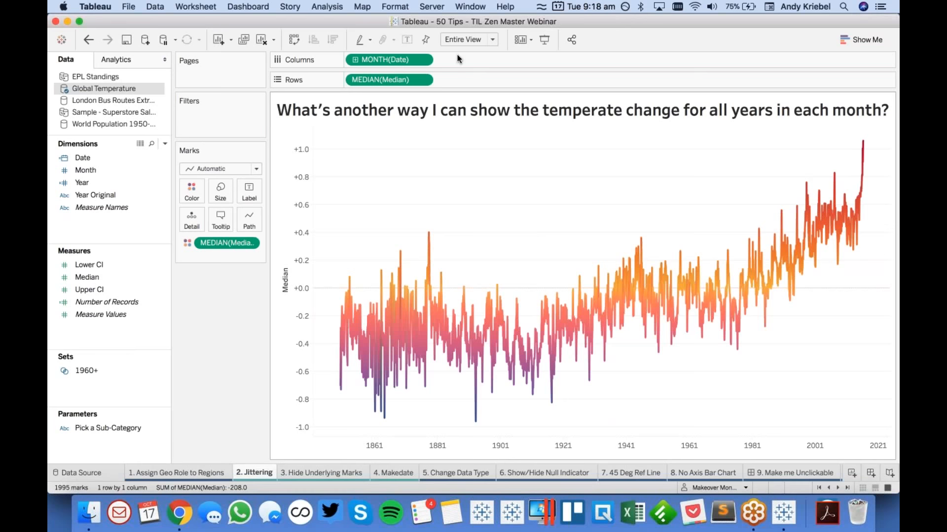
left_click(423, 61)
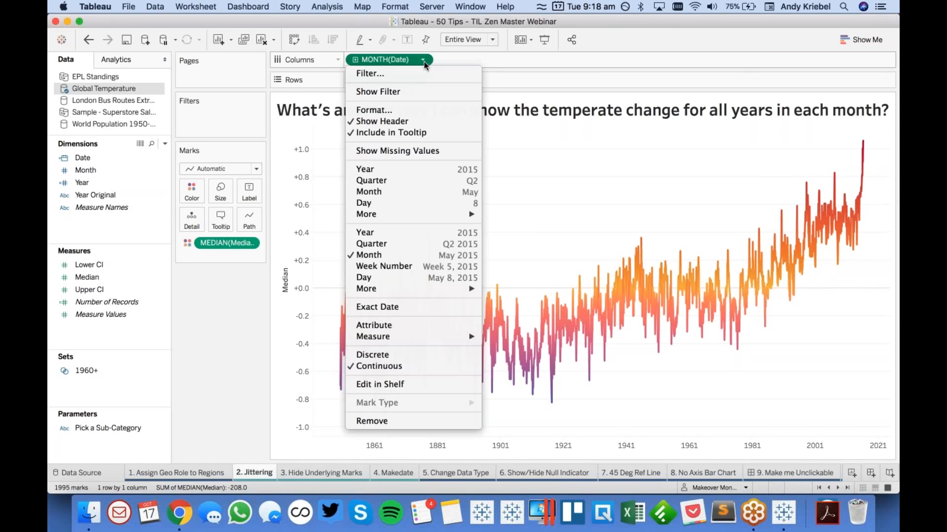
left_click(418, 194)
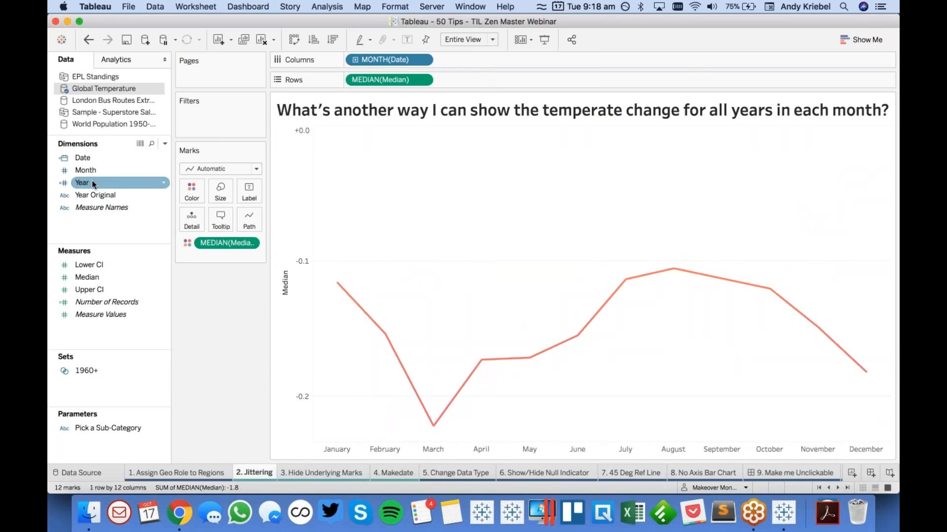
left_click_drag(90, 158, 191, 220)
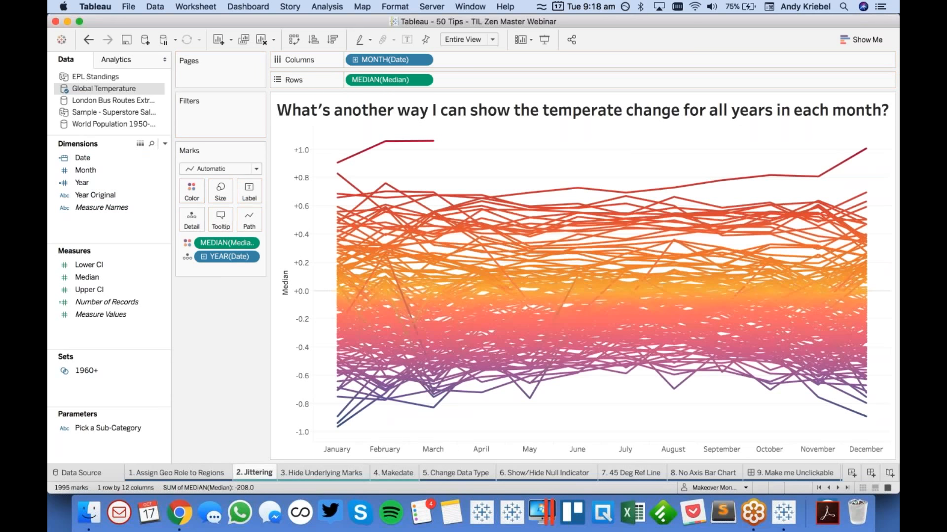
left_click(351, 451)
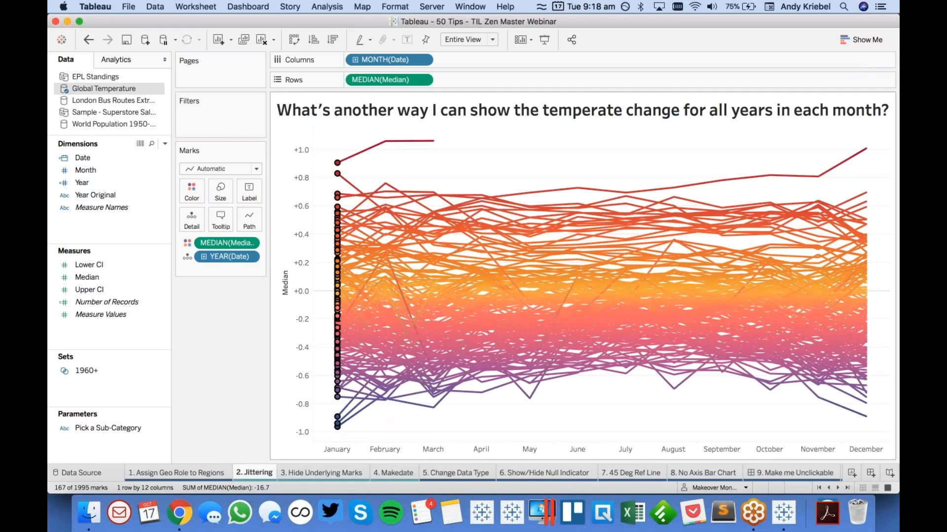
left_click(222, 372)
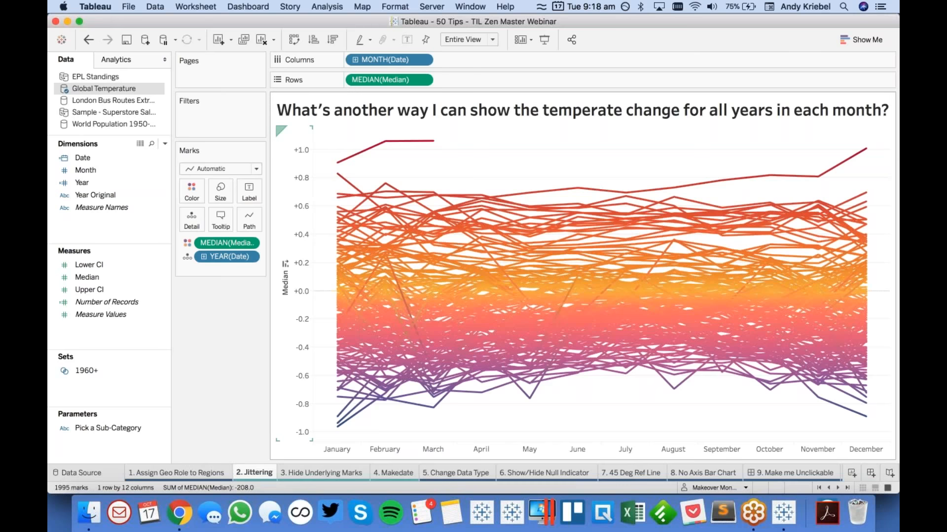
Step: Jitter the monthly temperature marks by adding random() as a second column field and show them as circles
double_click(487, 59)
type("random()")
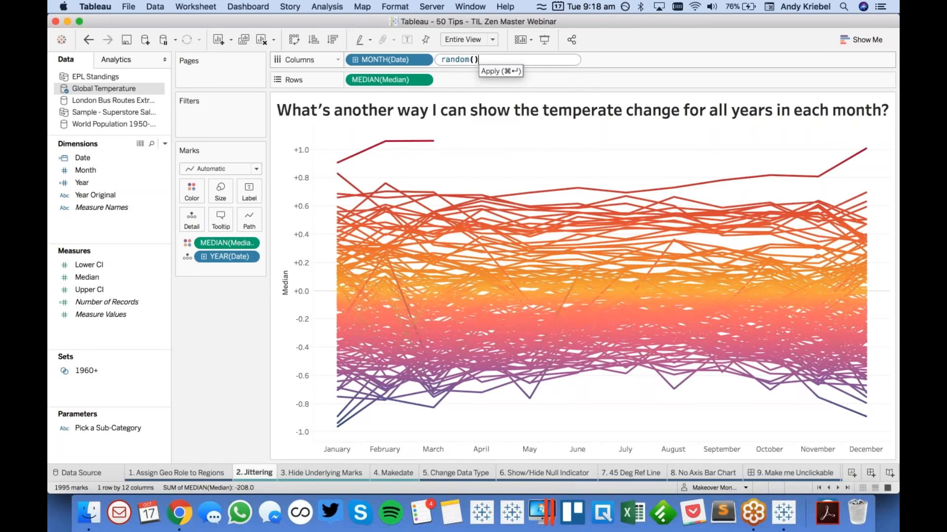
key("Return")
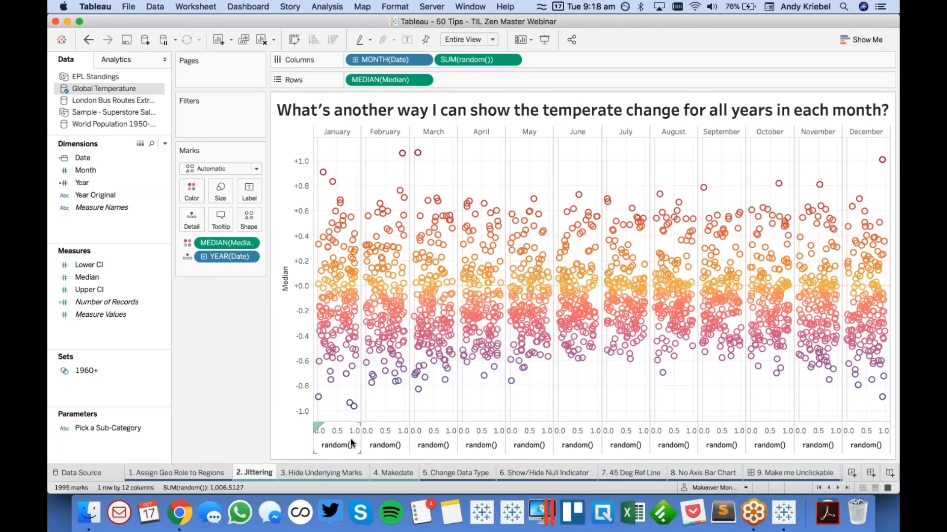
left_click(206, 170)
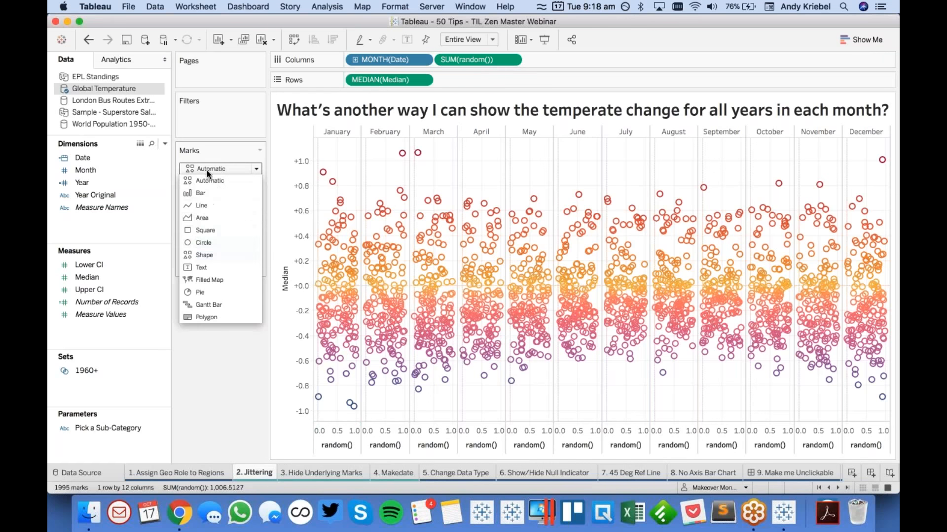
left_click(212, 242)
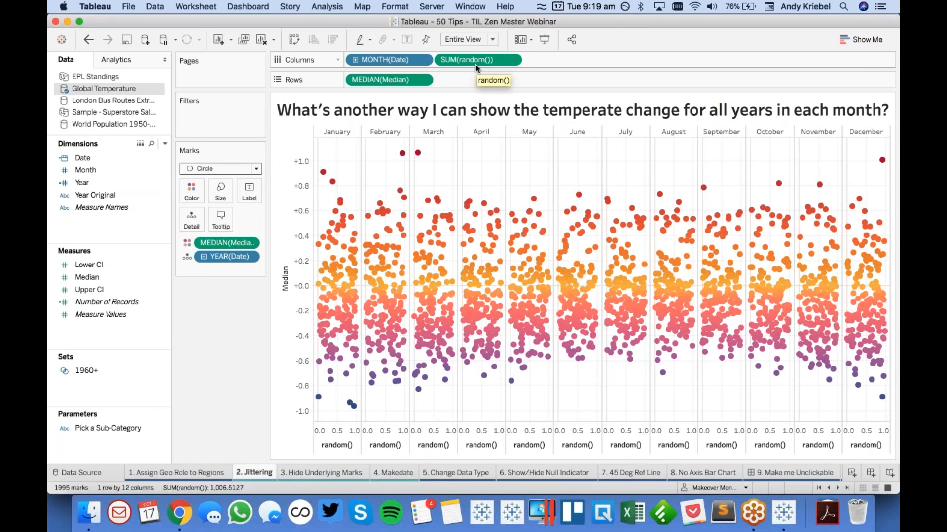
Step: Search the calculated field function list for "rand" and close the calculation editor without creating a field
left_click(165, 143)
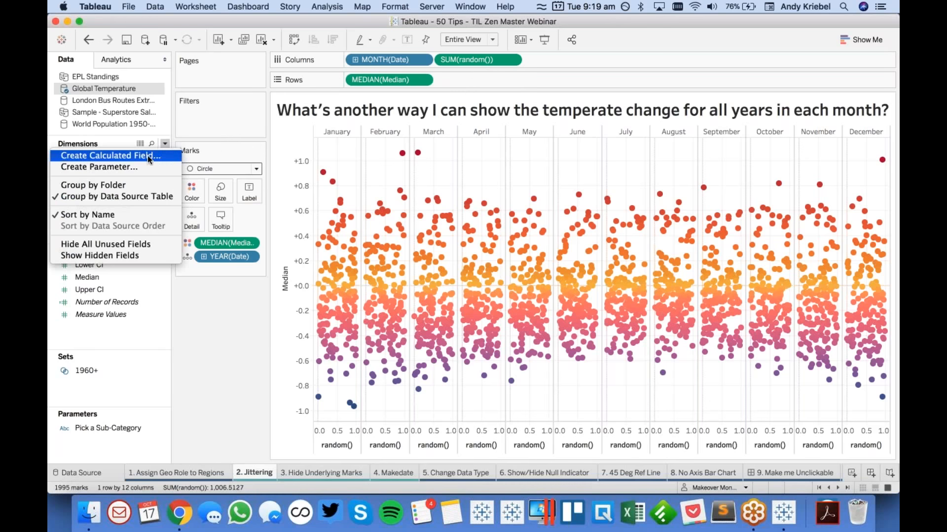
left_click(158, 154)
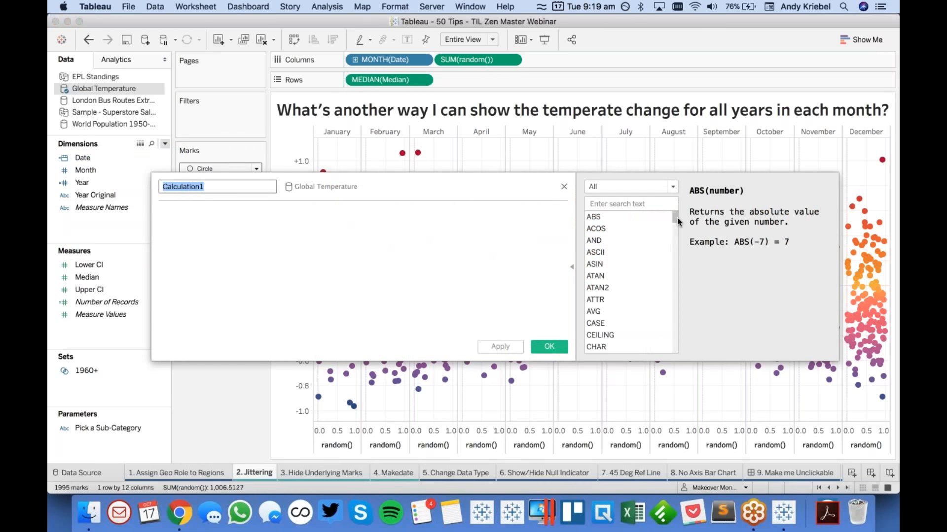
left_click(653, 205)
type("rna")
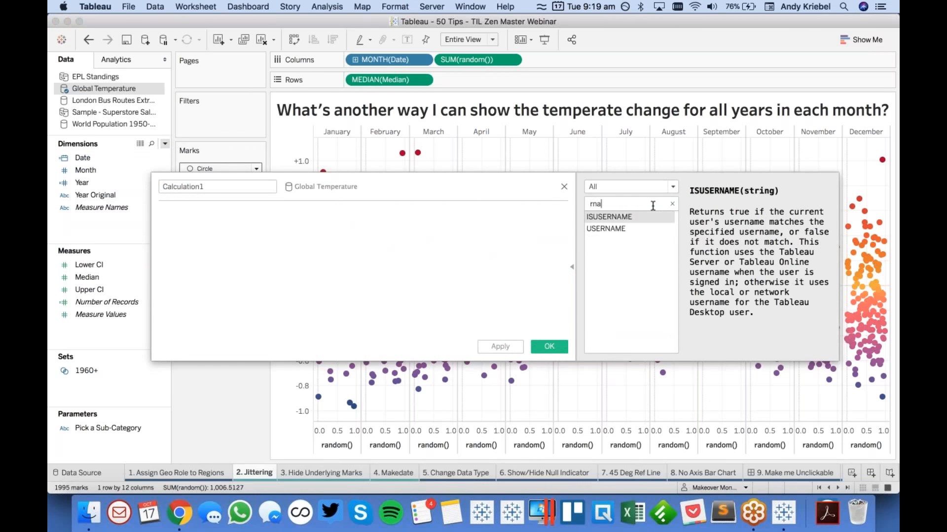
key("BackSpace")
key("BackSpace")
type("and")
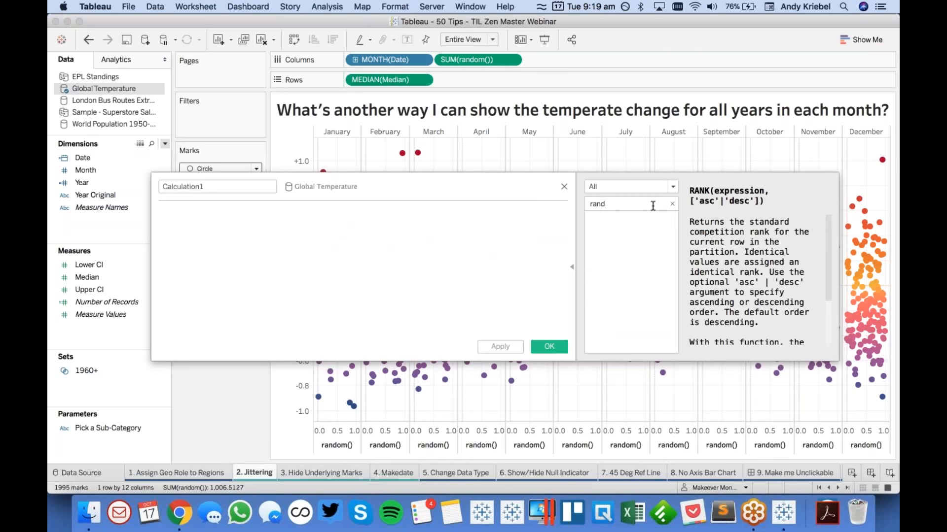
key("BackSpace")
key("BackSpace")
key("BackSpace")
key("BackSpace")
left_click(523, 274)
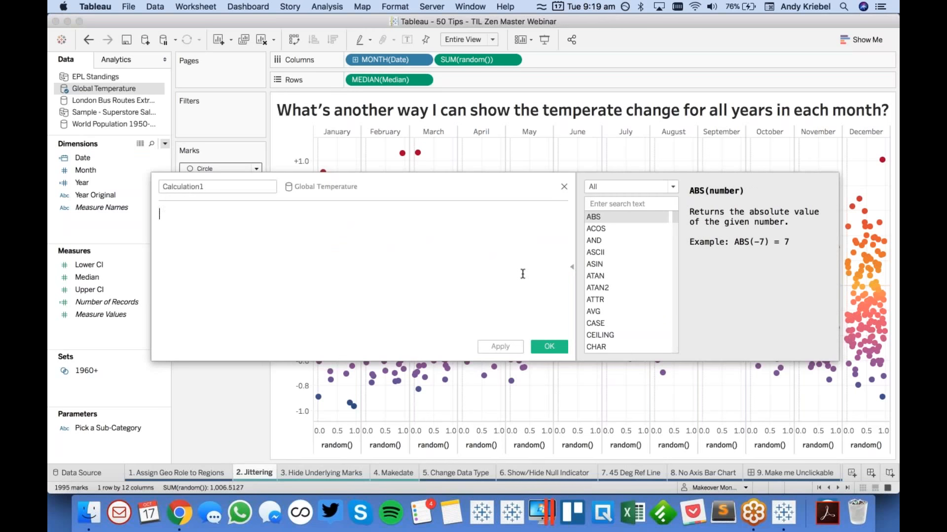
left_click(563, 186)
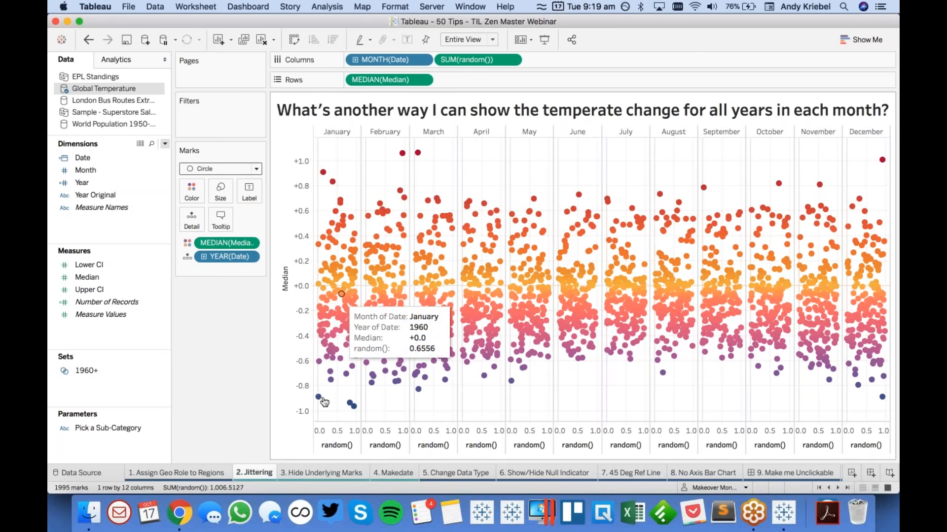
Step: Add a box plot to the monthly temperature chart on the Hide Underlying Marks sheet
left_click(326, 472)
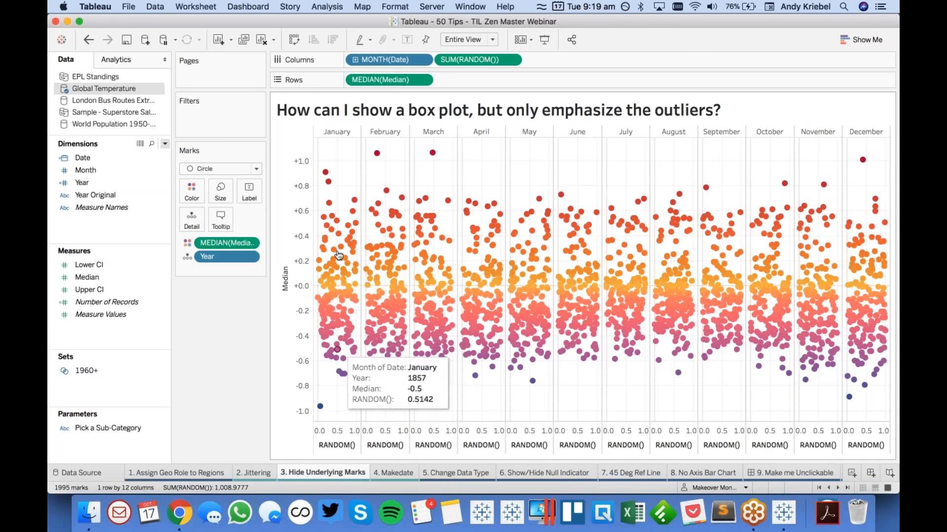
left_click(124, 58)
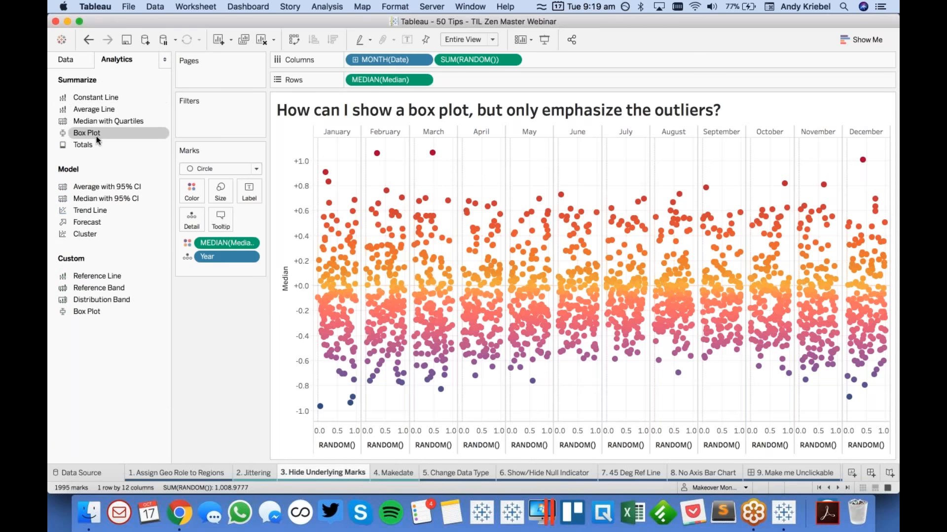
left_click_drag(93, 134, 384, 203)
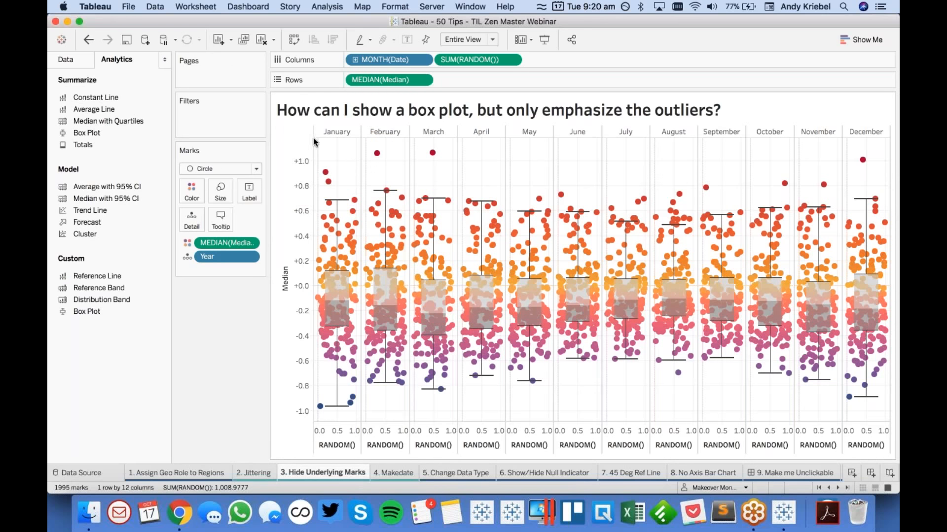
left_click_drag(315, 138, 893, 190)
left_click(467, 162)
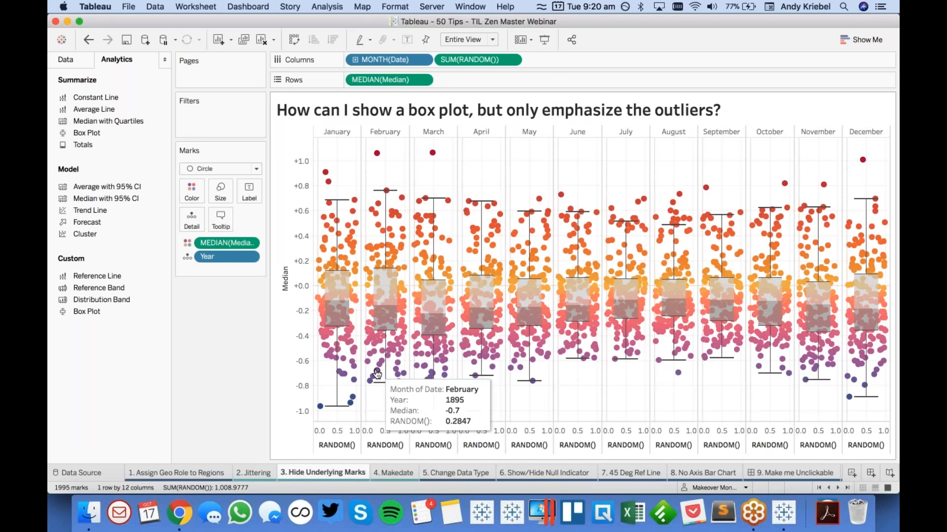
Step: Edit the box plot to hide the underlying marks except outliers
left_click(338, 400)
left_click(359, 397)
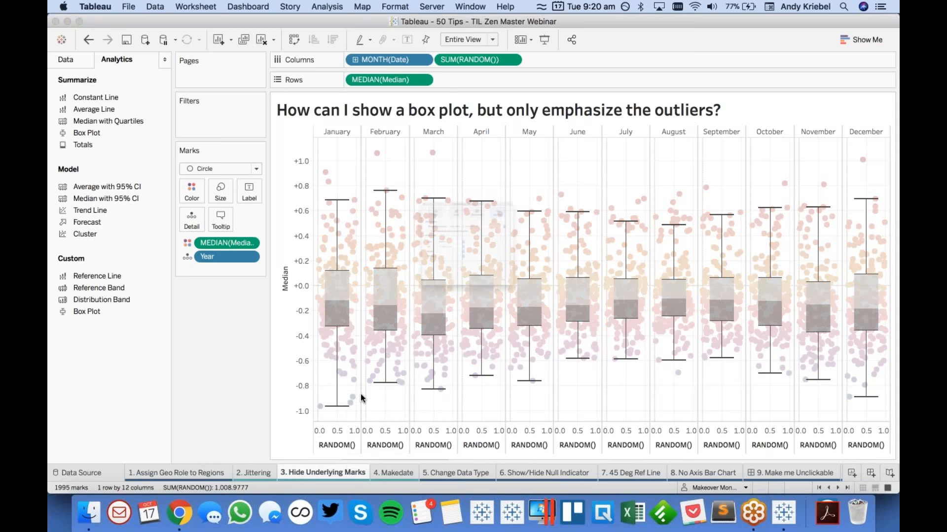
left_click_drag(401, 92, 469, 96)
left_click(387, 206)
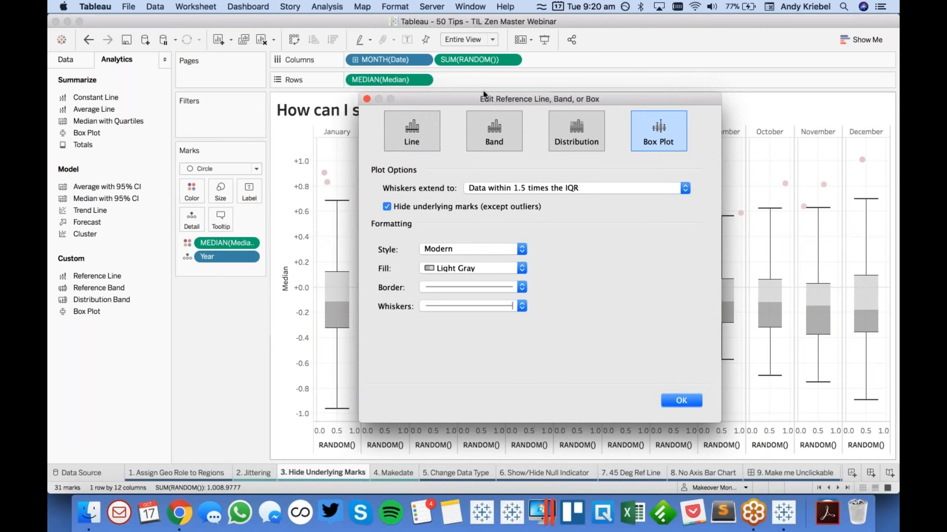
left_click_drag(534, 99, 670, 42)
left_click(525, 153)
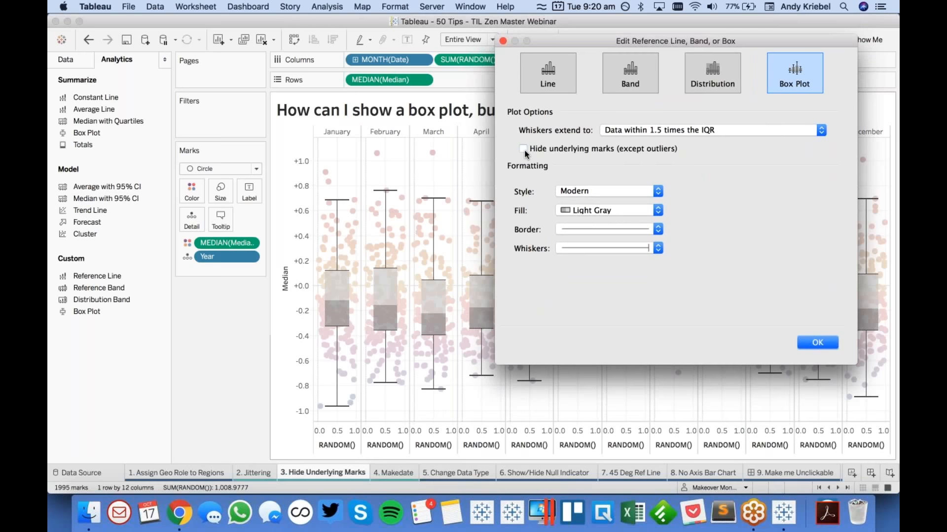
left_click(524, 149)
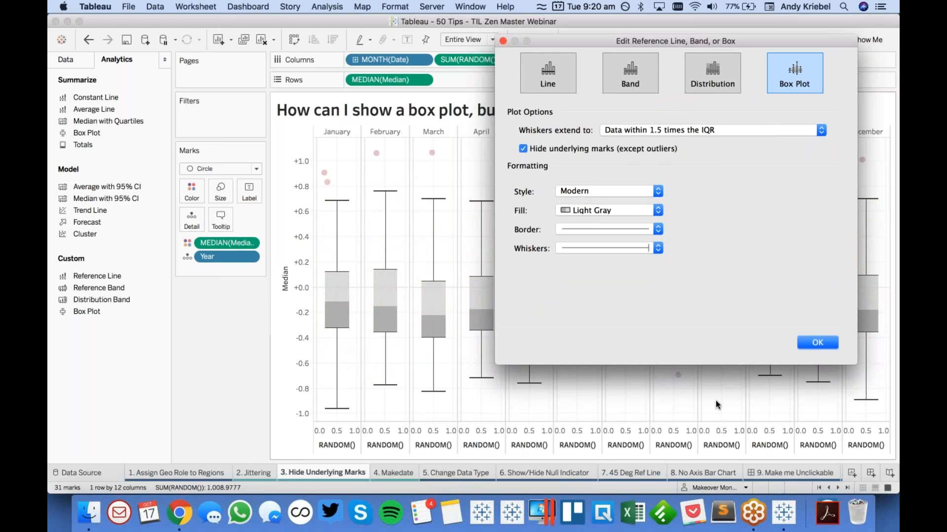
left_click(816, 343)
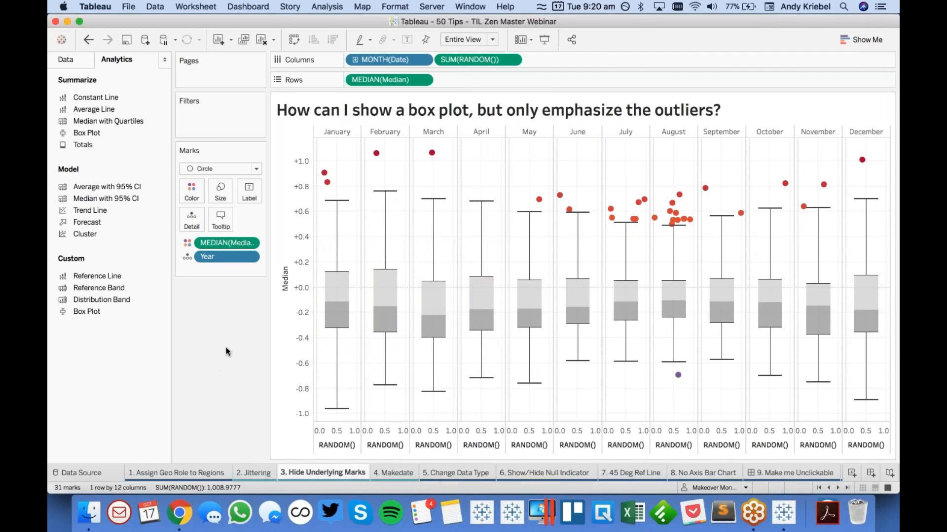
Step: Inspect the details of the low August outlier and of the high outliers in the last months of the year
mouse_move(678, 377)
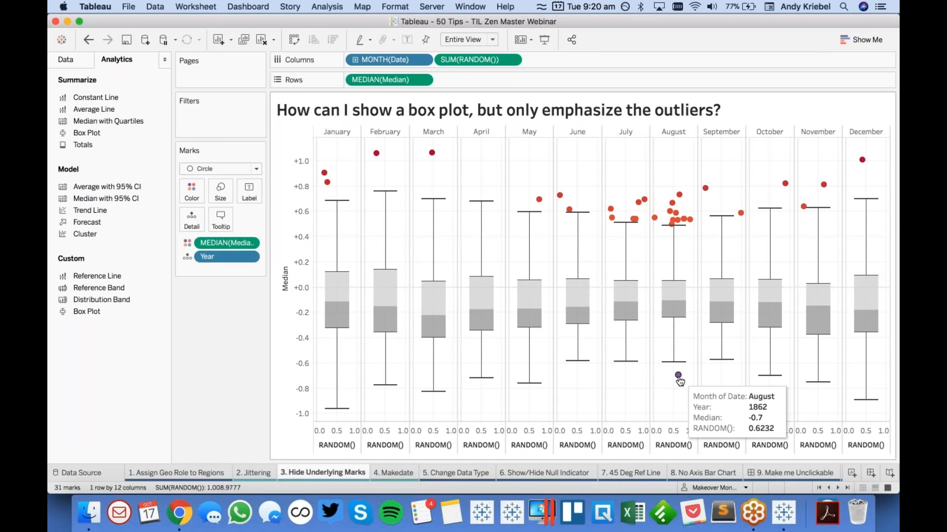
mouse_move(861, 159)
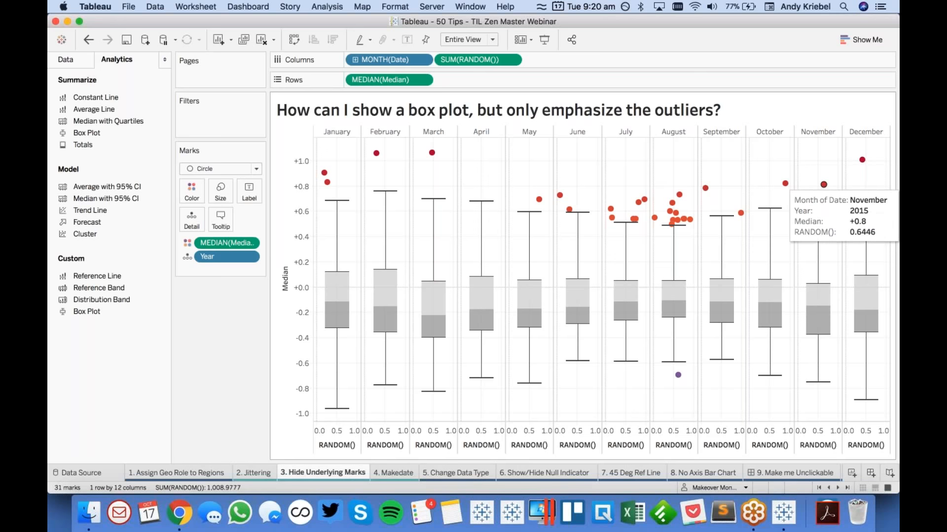
mouse_move(785, 183)
mouse_move(701, 192)
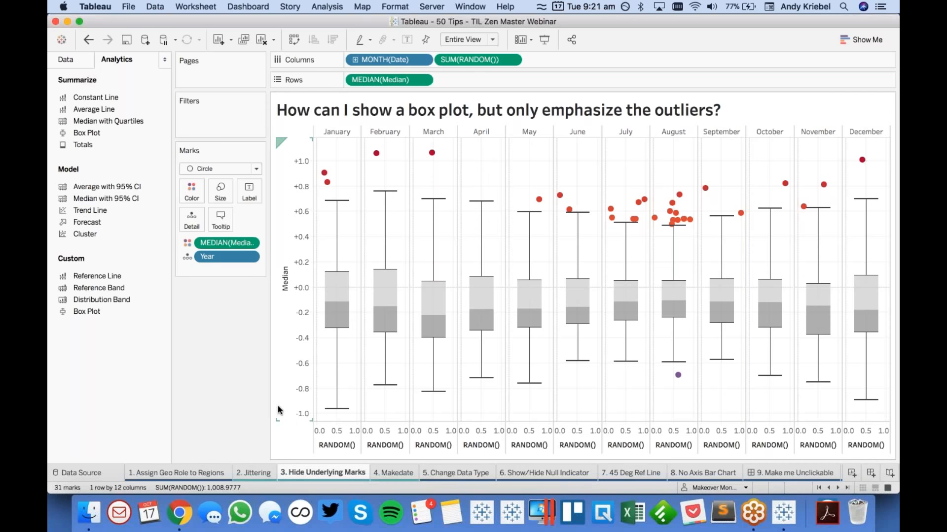
Step: Go to the Makedate sheet and review the Year, Month and Date fields of the Global Temperature data
left_click(69, 62)
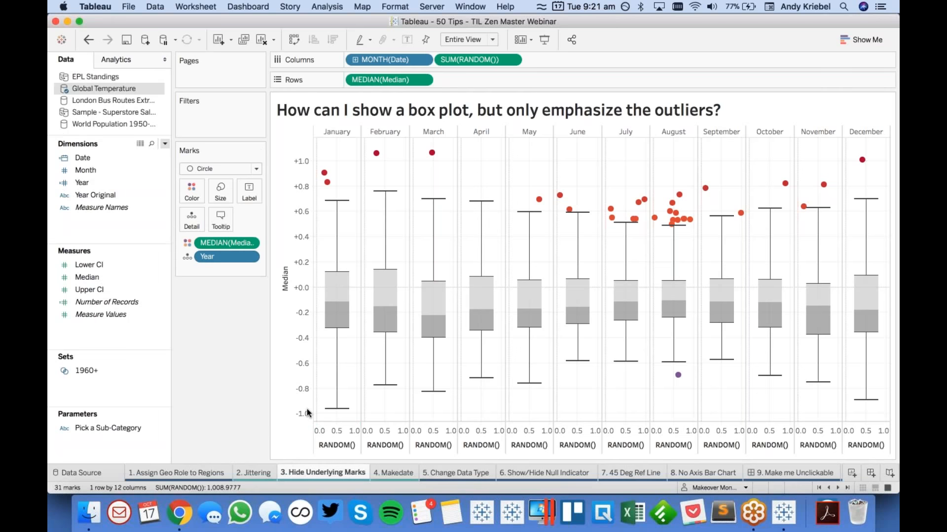
left_click(389, 472)
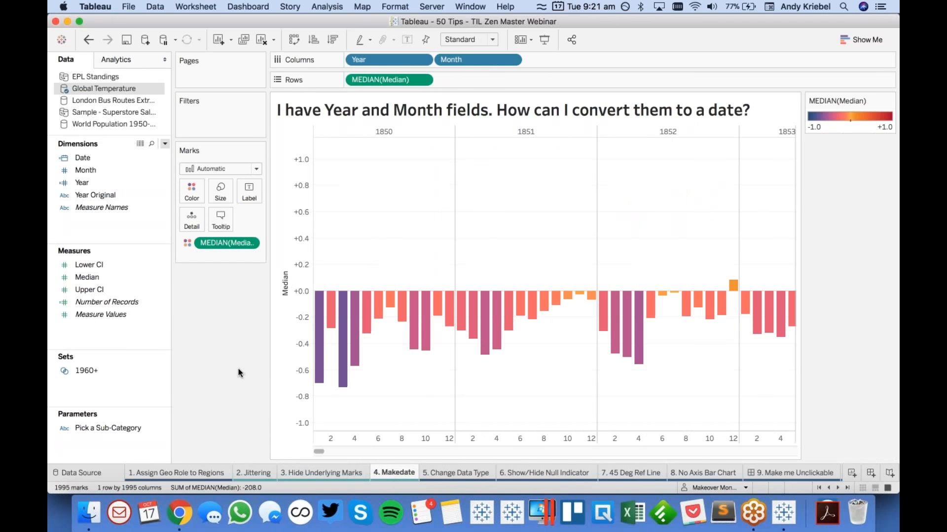
left_click(85, 185)
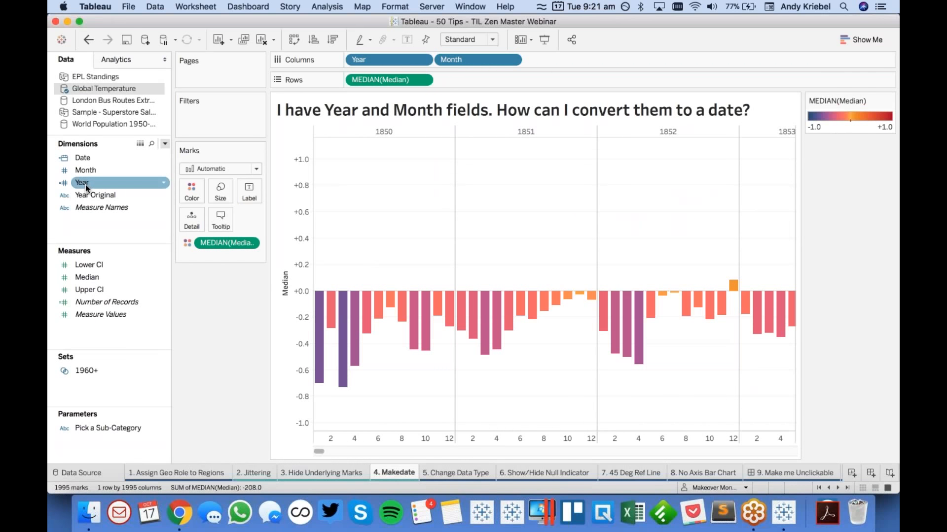
left_click(84, 172)
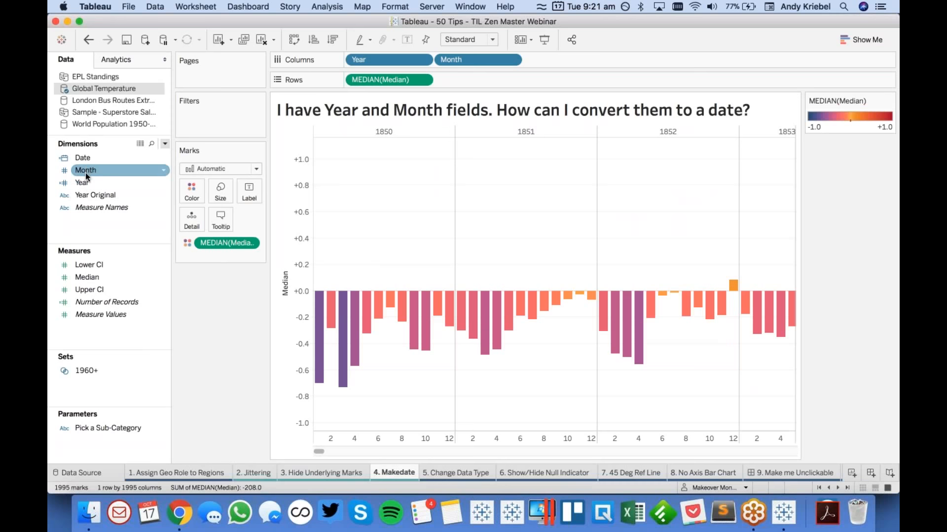
left_click(87, 161)
left_click(89, 171)
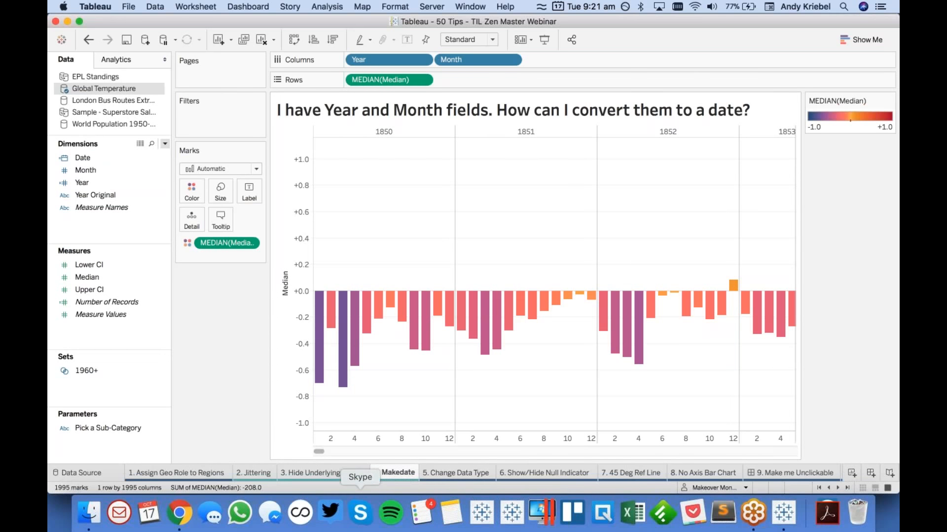
Step: Insert a new worksheet after the Makedate sheet and list Year and Month as rows
right_click(395, 474)
left_click(437, 299)
left_click(91, 181)
left_click(91, 173)
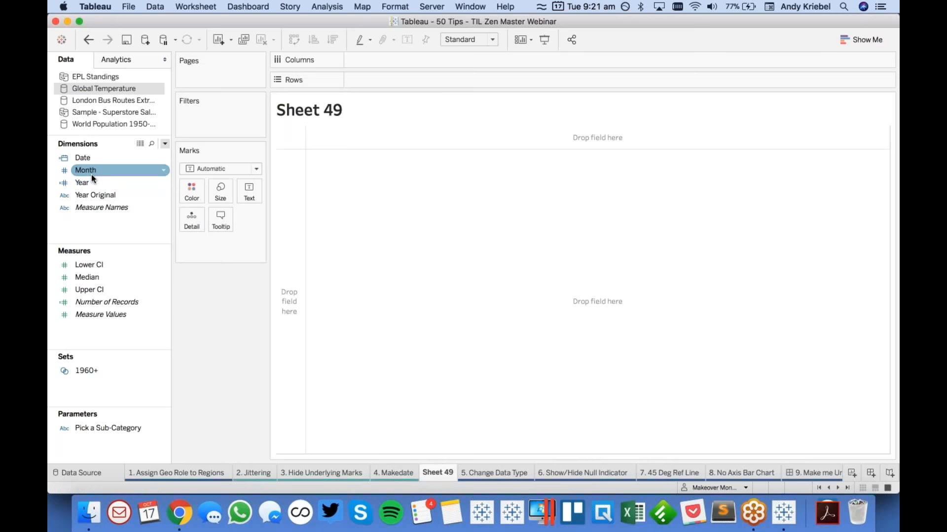
left_click_drag(91, 181, 288, 212)
mouse_move(91, 170)
left_mouse_down()
mouse_move(433, 63)
mouse_move(460, 83)
left_mouse_up()
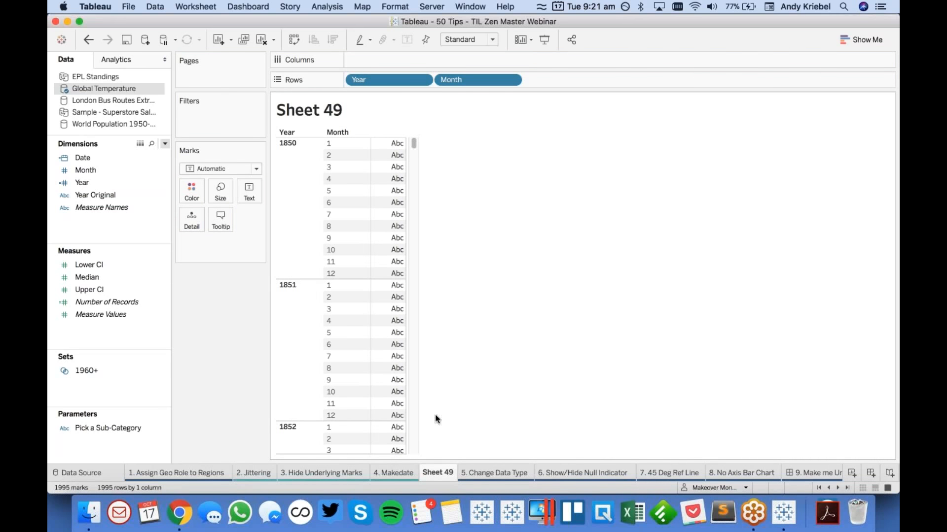
Step: Delete the new worksheet with the Year and Month list and return to the Makedate sheet
right_click(434, 471)
left_click(393, 467)
left_click(395, 473)
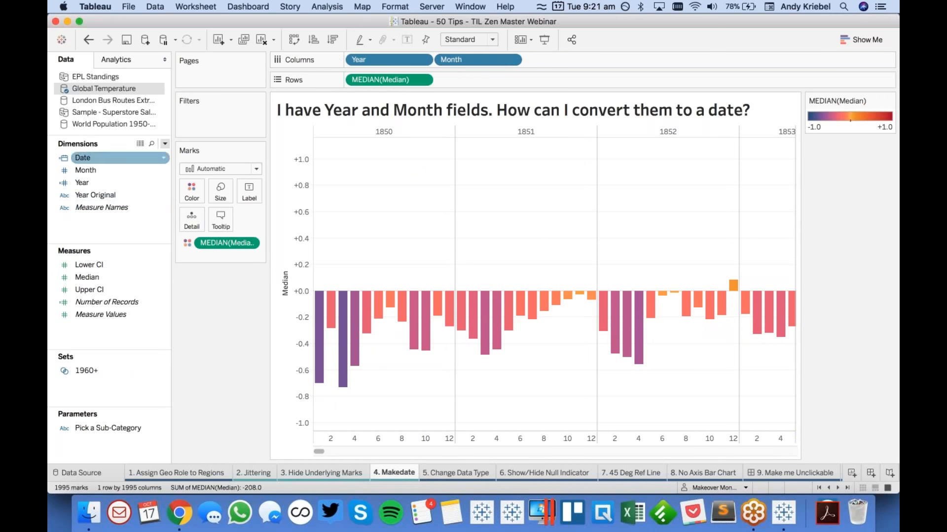
Step: Start a new calculated field in the Global Temperature data and name it Temperature Date
left_click(165, 143)
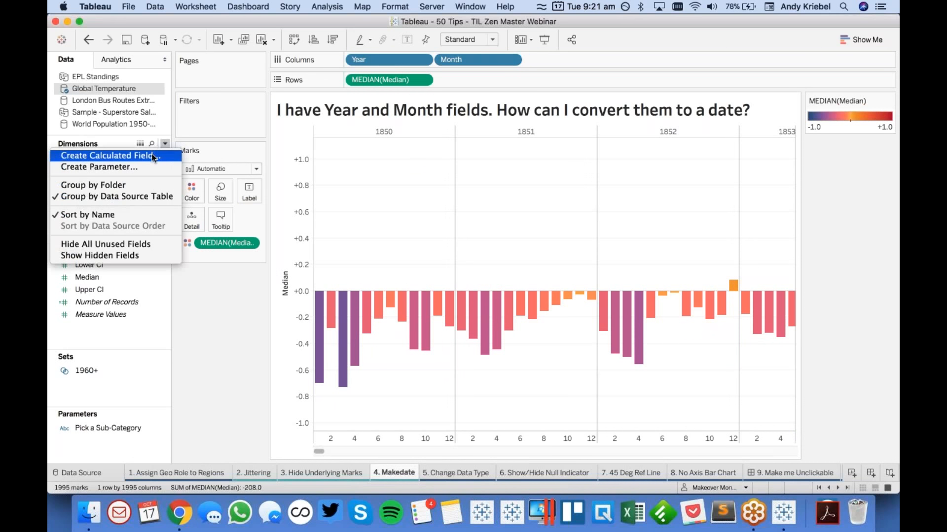
left_click(153, 155)
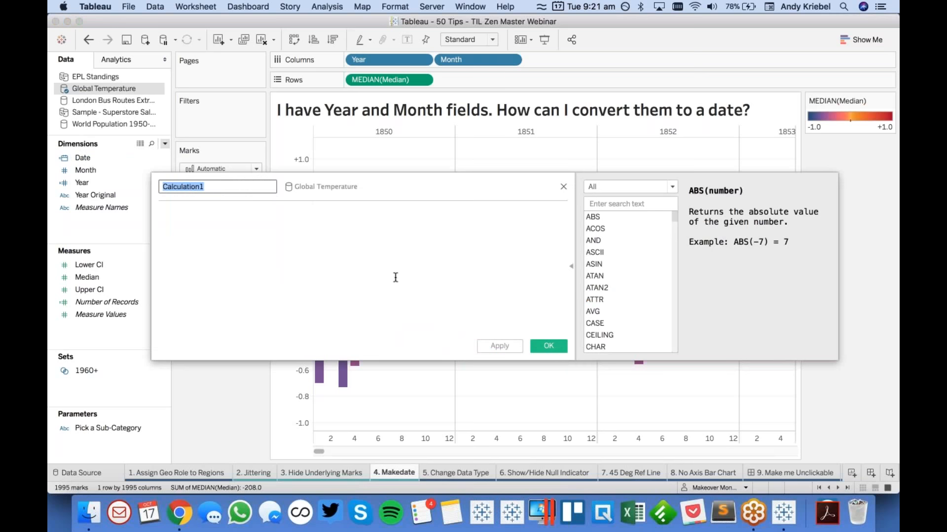
type("Temperat")
type("ue Date")
key("Left")
key("Left")
key("Left")
key("Left")
key("Left")
key("Left")
type("r")
left_click(396, 277)
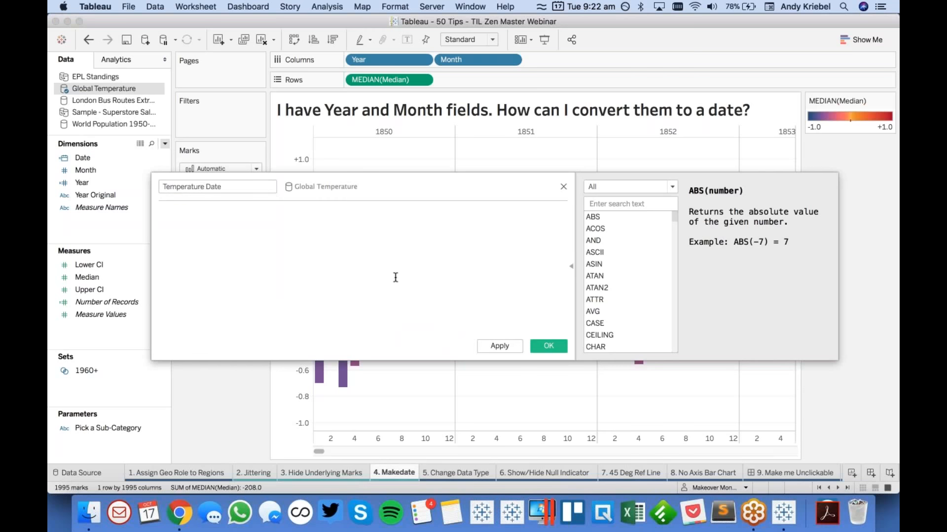
type("make")
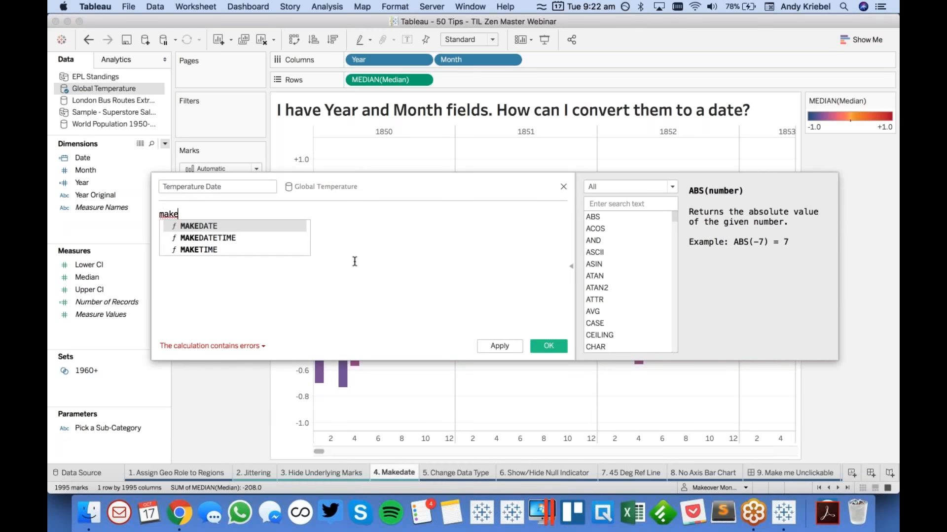
type("make")
key("super+a")
key("BackSpace")
Step: Search the function list for "make" and build the formula MAKEDATE([Year],[Month],1)
left_click(633, 204)
type("make")
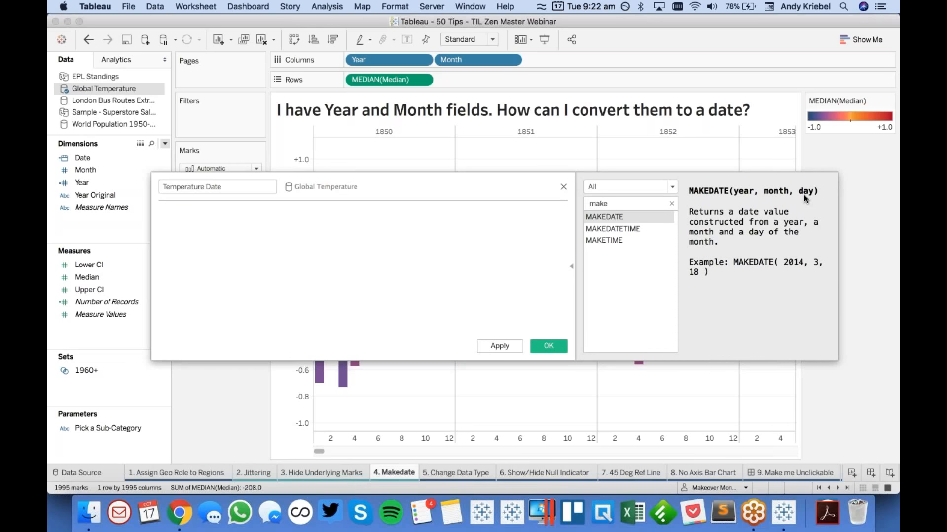
double_click(603, 215)
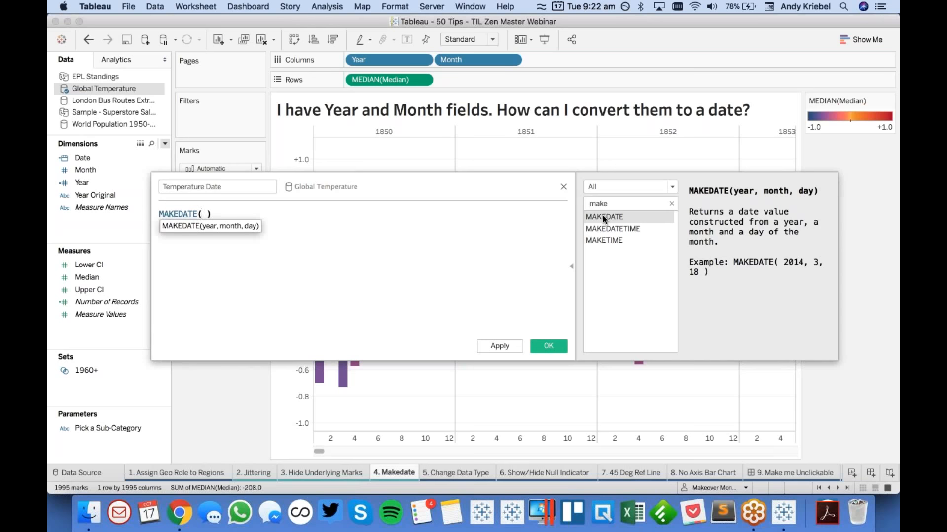
left_click_drag(82, 183, 200, 214)
type(",")
left_click_drag(84, 170, 235, 214)
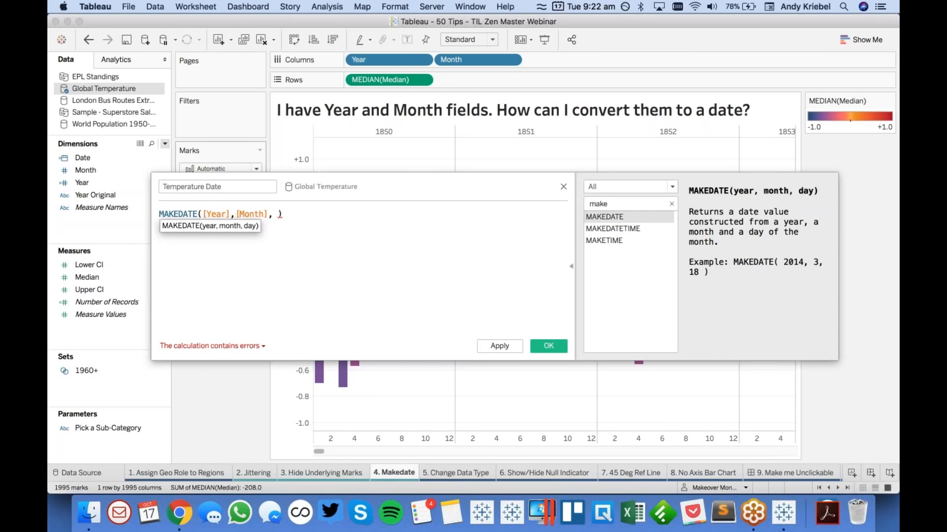
type("1")
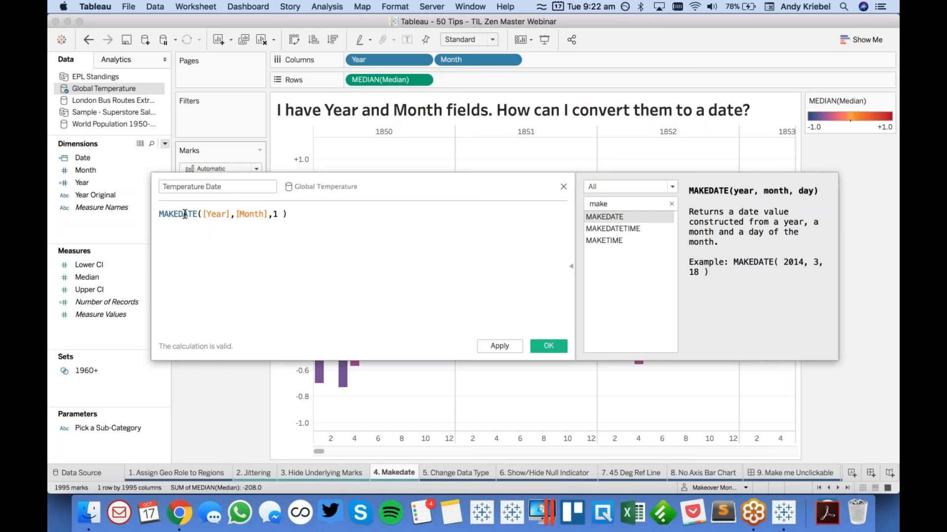
Step: Examine the Year and Month arguments of the MAKEDATE formula and their data types
left_click(217, 214)
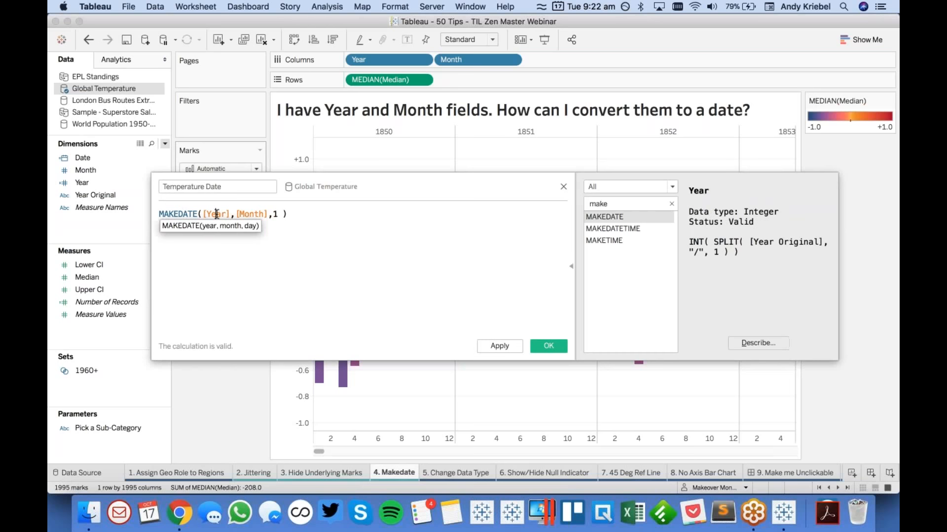
left_click(249, 214)
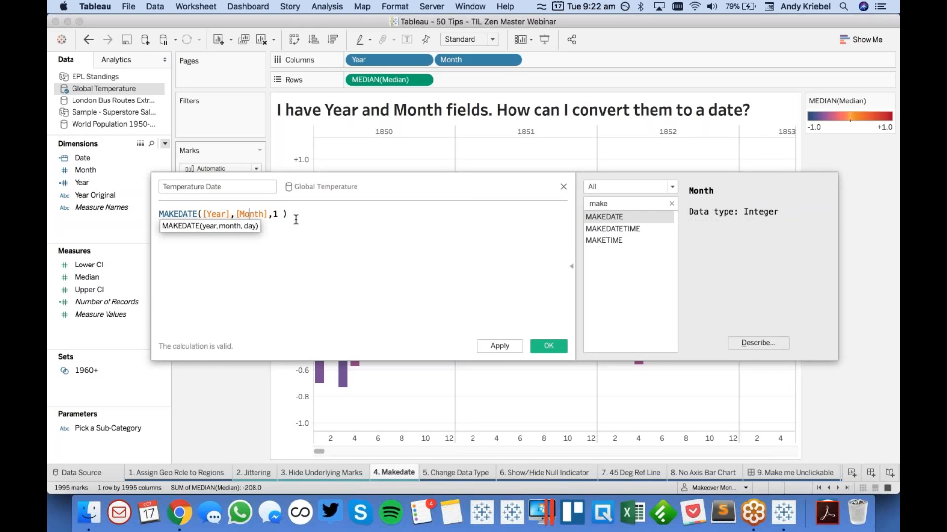
key("Left")
key("Left")
key("Left")
key("shift+Right")
key("shift+Right")
key("shift+Right")
key("shift+Right")
key("shift+Right")
key("shift+Right")
key("shift+Right")
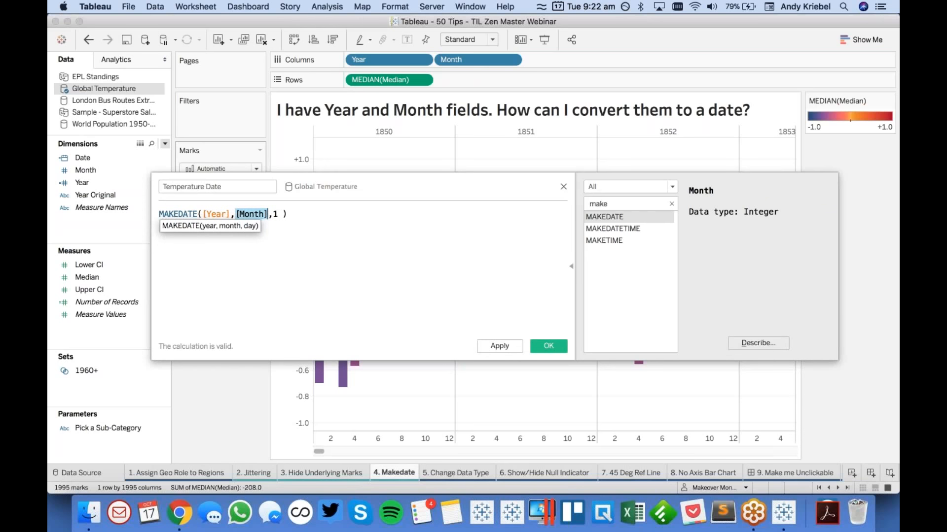
left_click(244, 214)
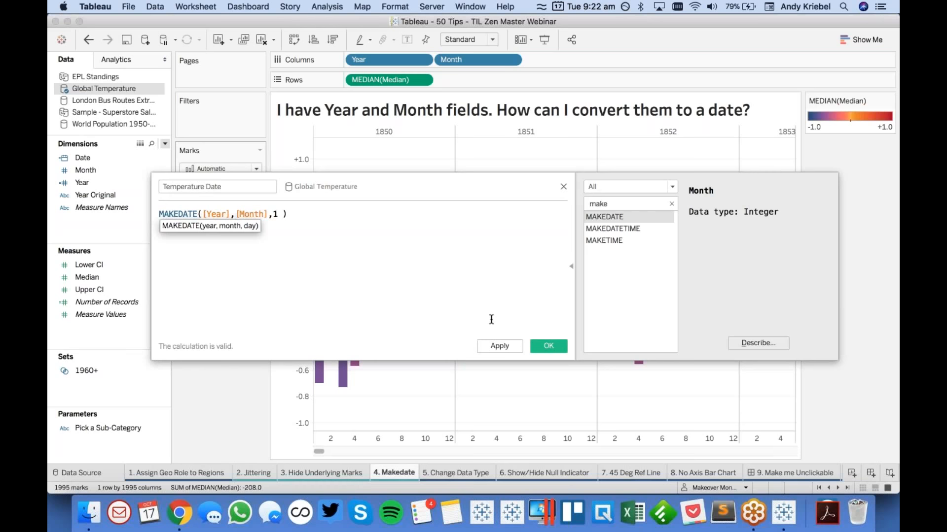
Step: Save the calculation and plot Temperature Date instead of Year and Month on the columns, fitted to the entire view
left_click(549, 345)
left_click_drag(460, 56, 107, 170)
left_click_drag(89, 184, 376, 60)
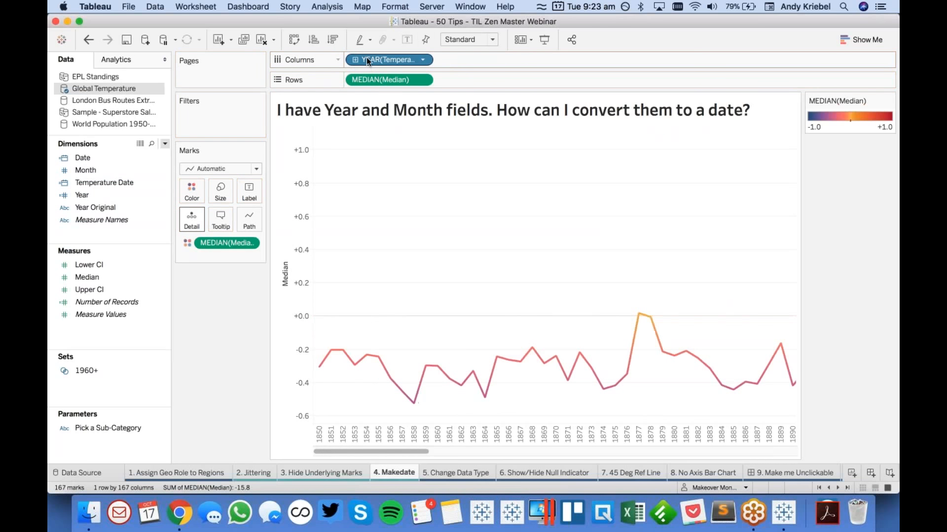
left_click(475, 40)
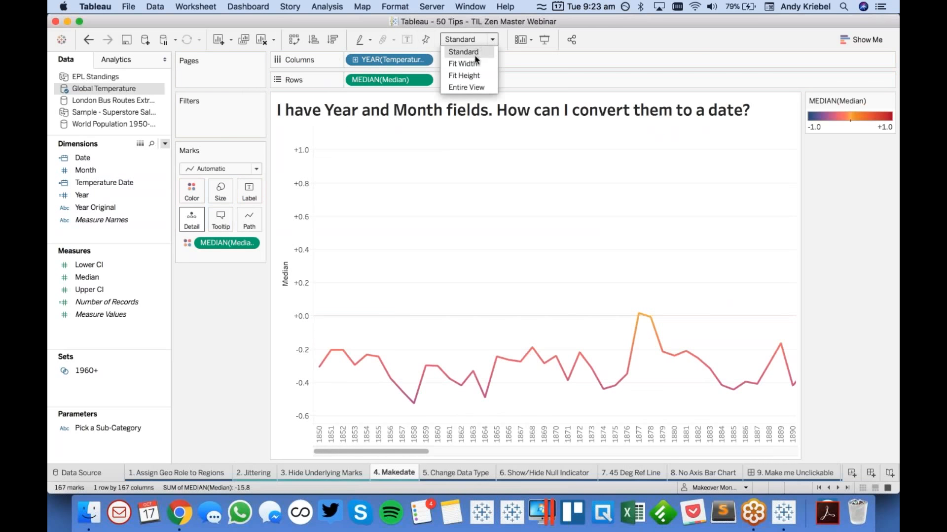
left_click(474, 87)
Step: Switch Temperature Date on the columns to continuous quarters and from there to continuous months
left_click(423, 59)
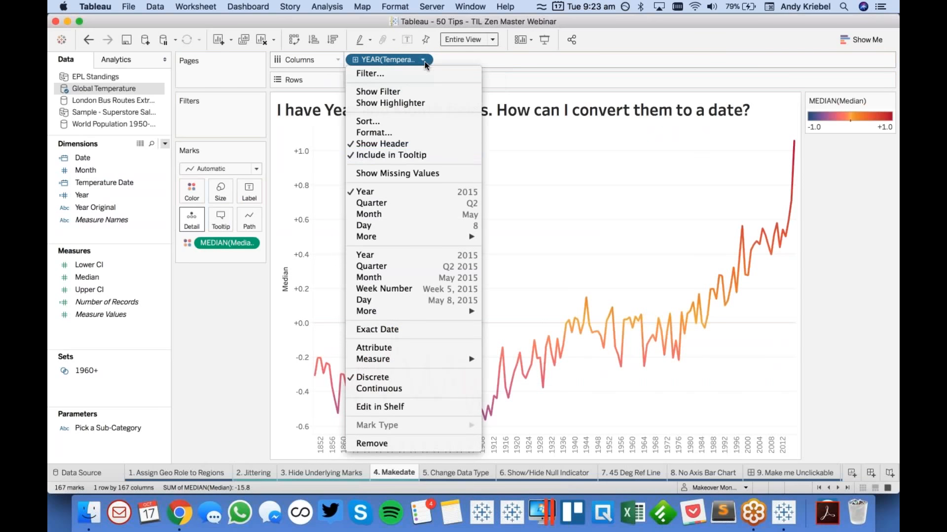
left_click(395, 266)
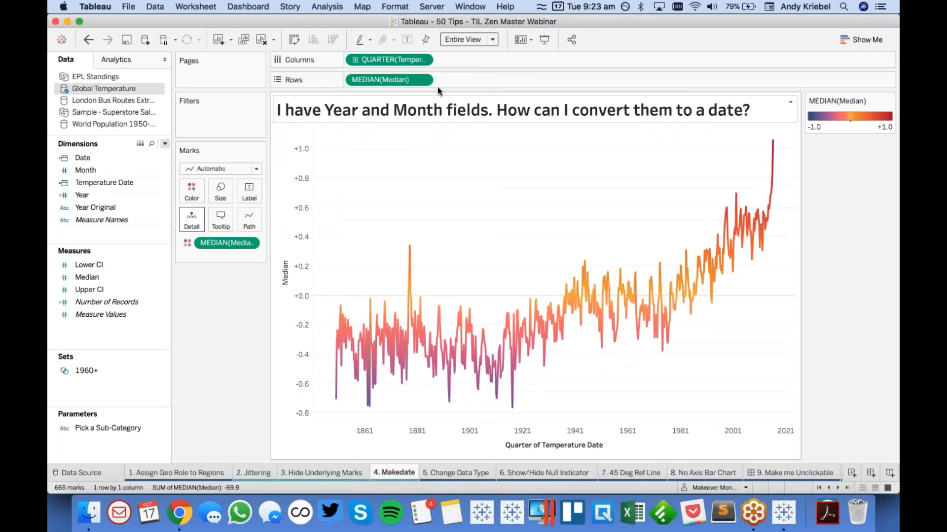
left_click(424, 61)
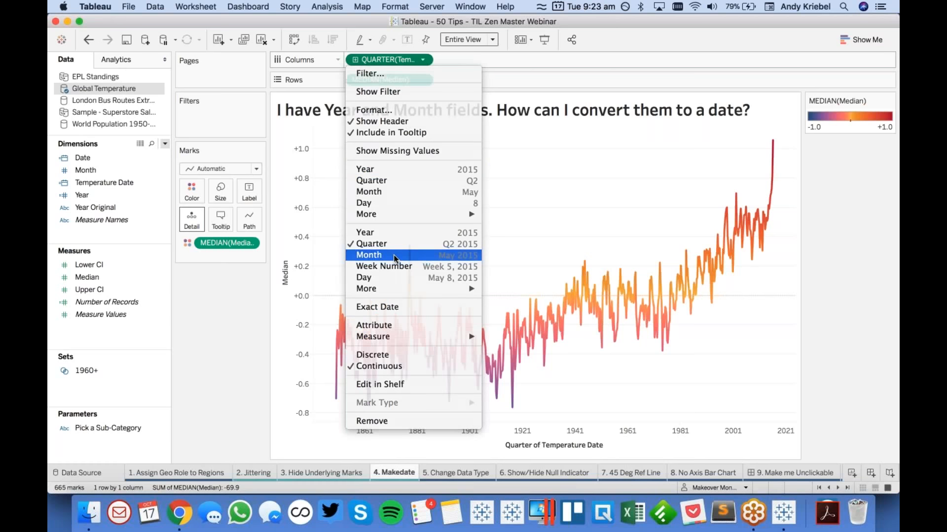
left_click(394, 255)
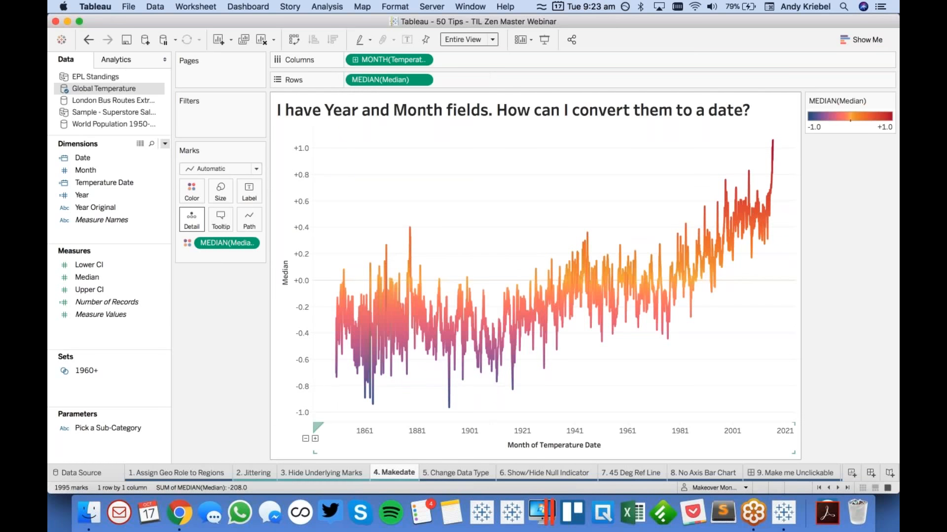
Step: On the Change Data Type sheet, convert Unit Price to Number (decimal), undoing and redoing the change to compare the values
left_click(451, 474)
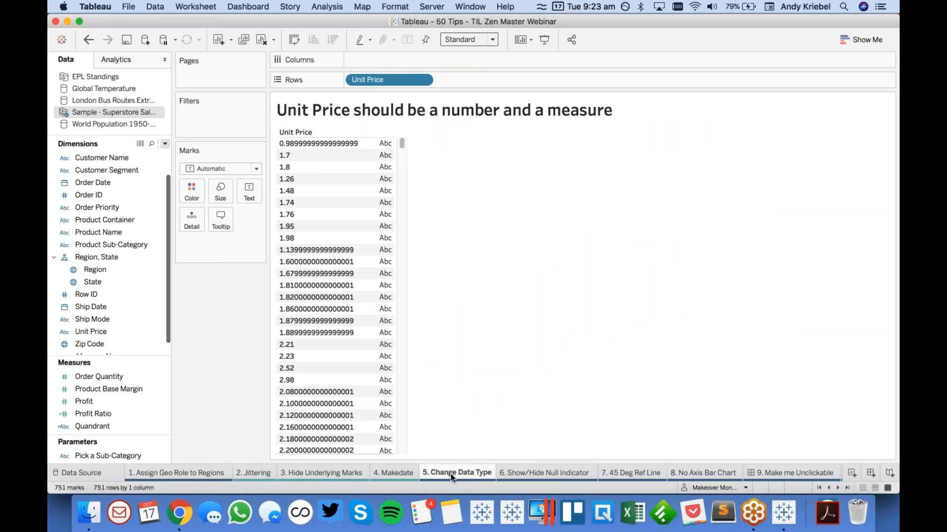
left_click(123, 261)
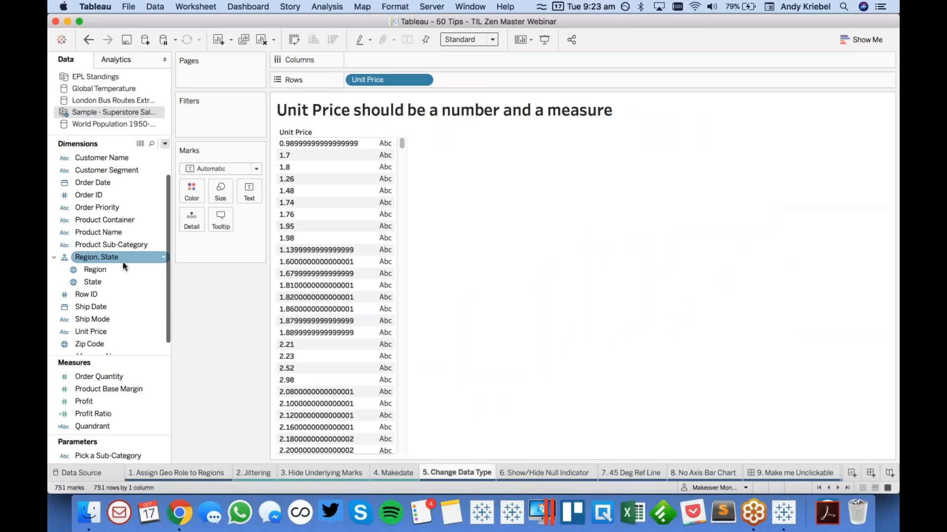
scroll(122, 262, "down", 1)
left_click(67, 321)
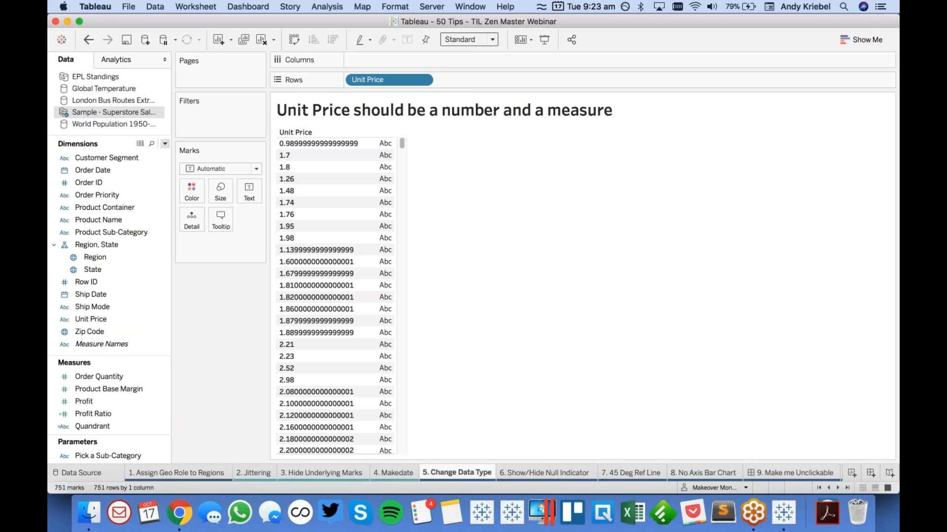
left_click(63, 323)
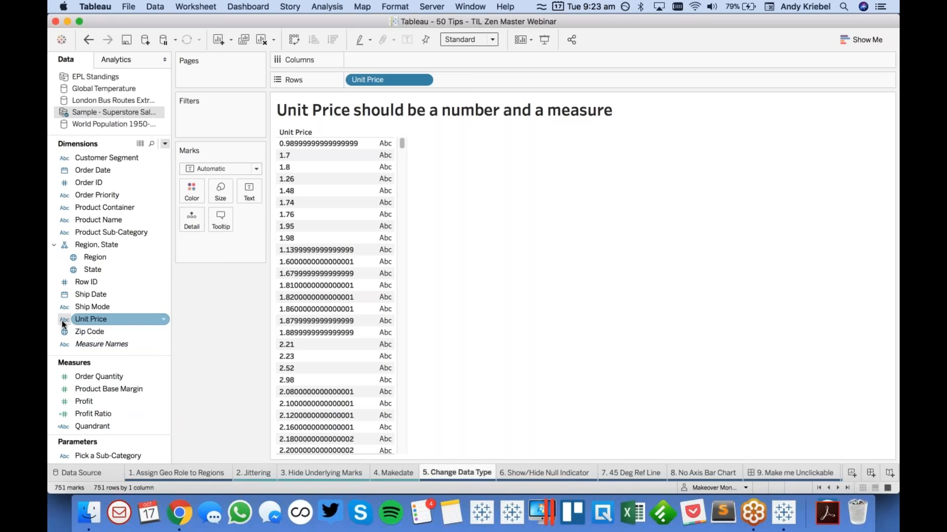
left_click(63, 323)
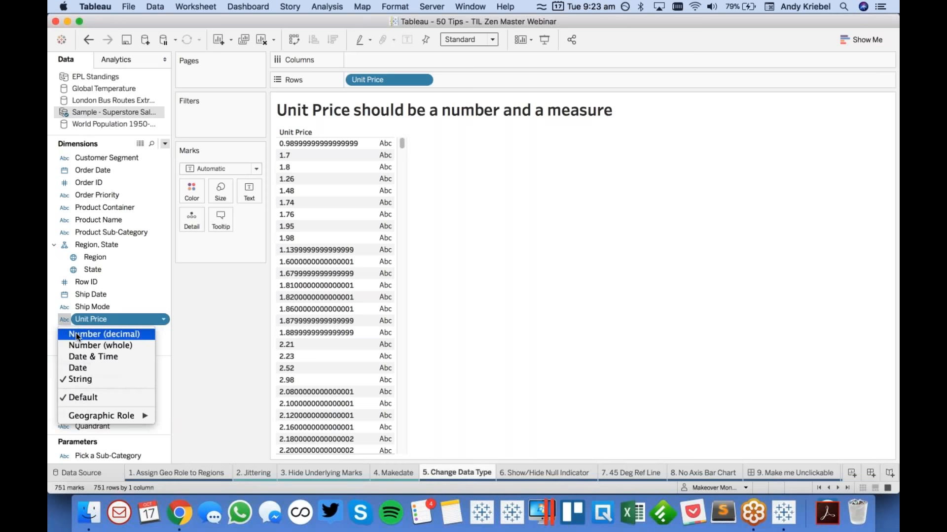
left_click(76, 333)
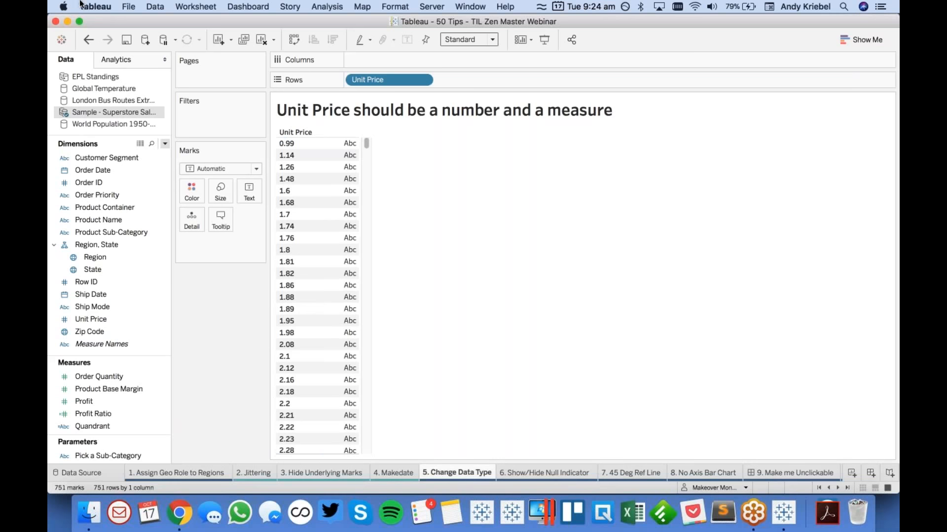
left_click(89, 41)
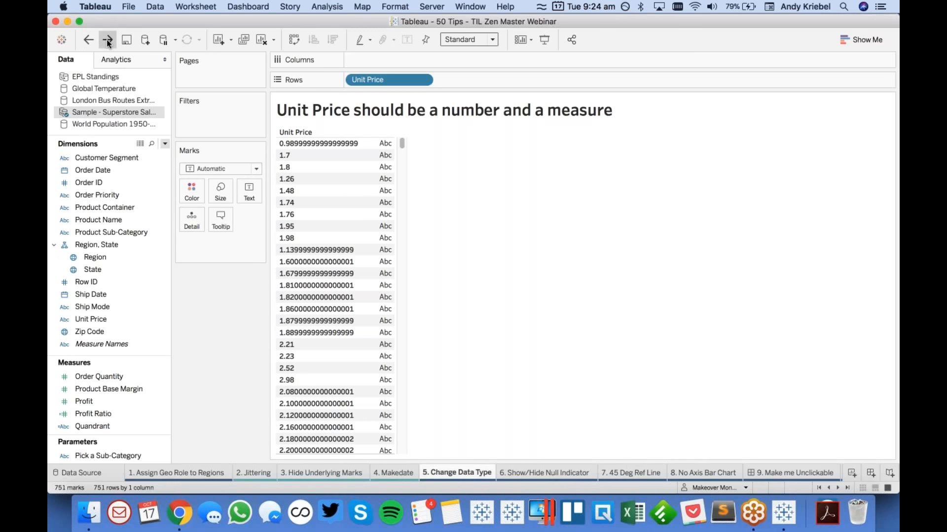
left_click(107, 40)
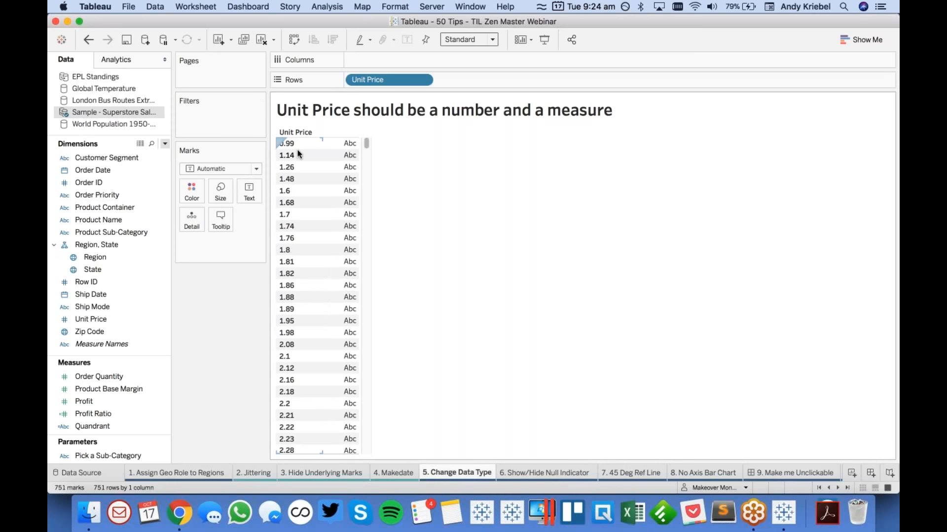
Step: Convert Unit Price from a dimension to a measure and remove the old Unit Price field from the rows
left_click(106, 320)
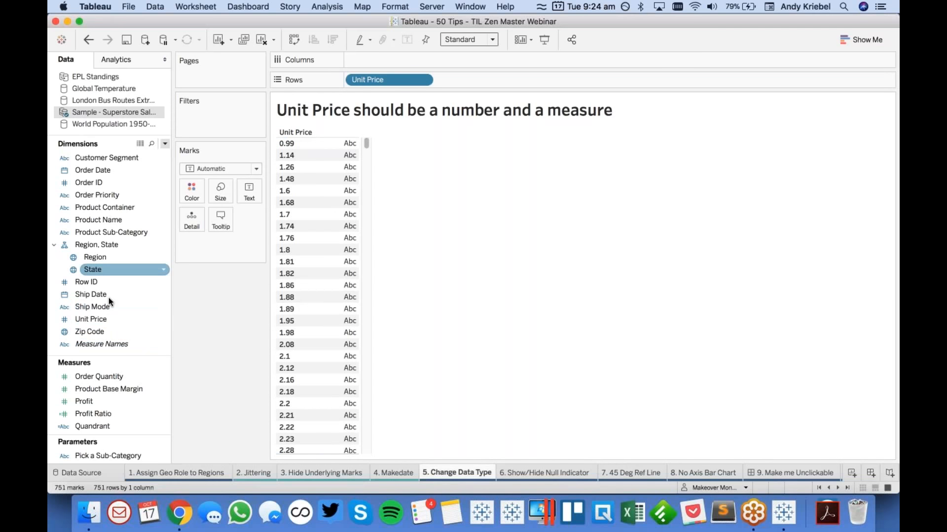
left_click_drag(106, 320, 108, 389)
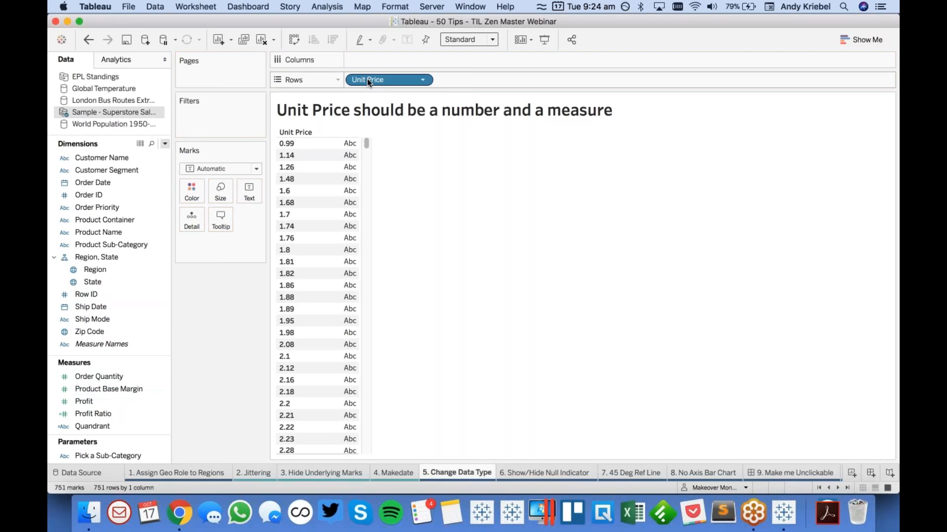
left_click_drag(367, 78, 202, 325)
Step: Set the default aggregation of the Unit Price measure to Average
scroll(102, 406, "down", 3)
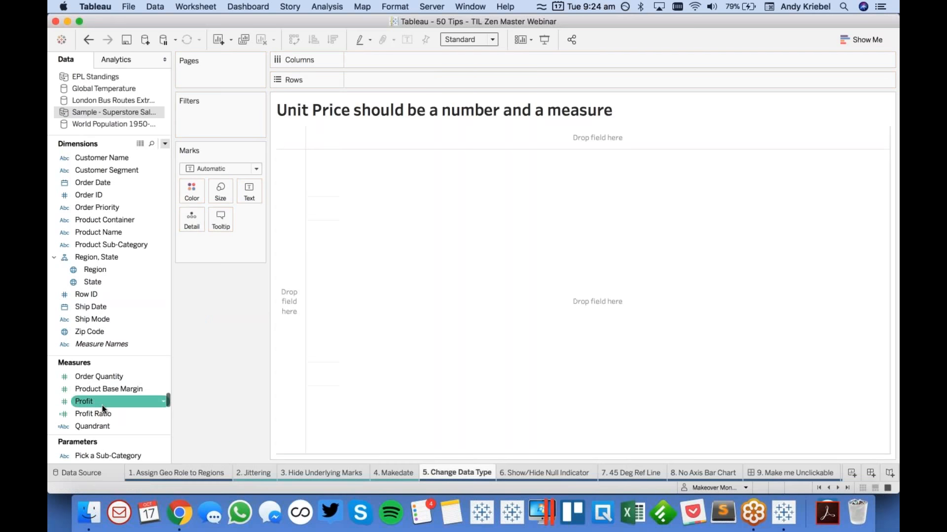
right_click(102, 406)
mouse_move(179, 336)
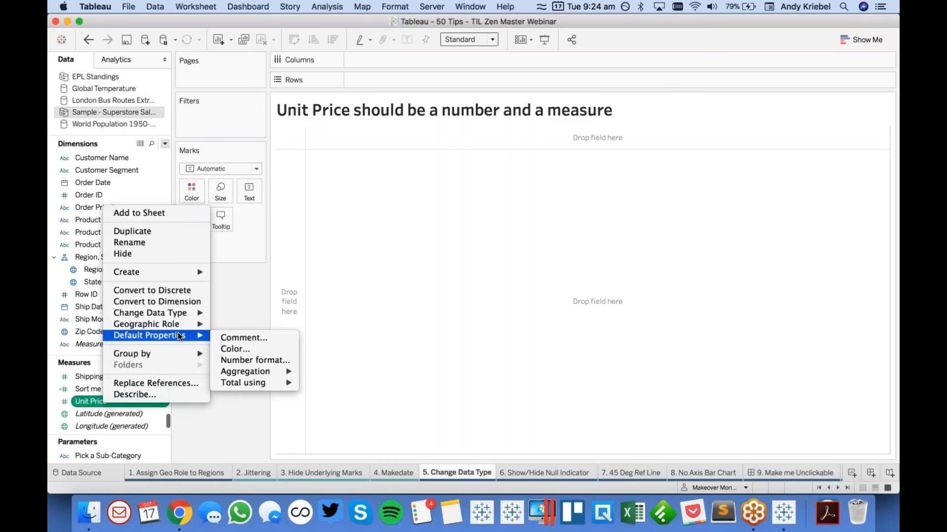
mouse_move(272, 372)
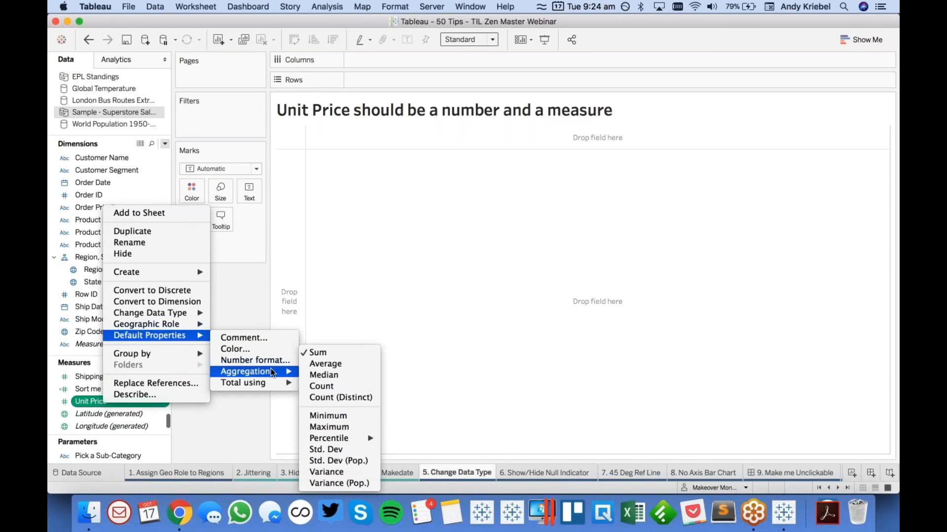
left_click(320, 366)
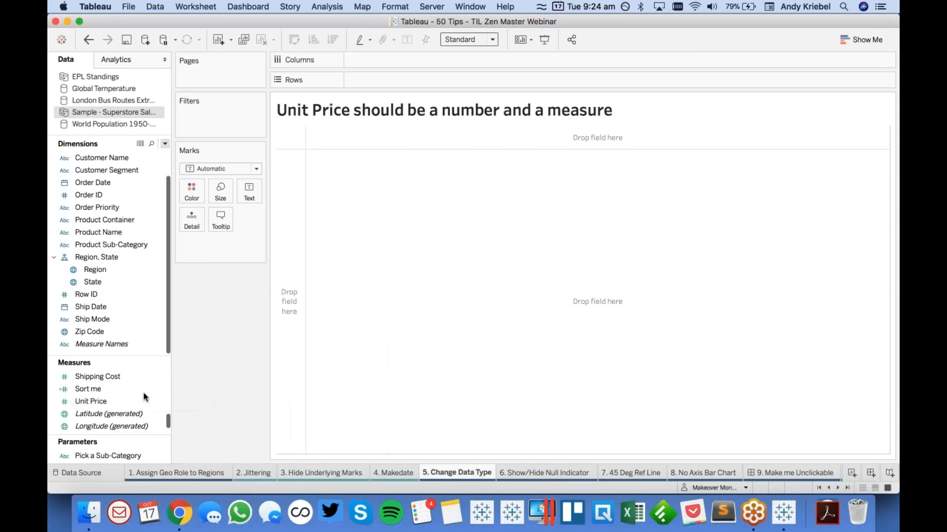
Step: Plot the average Unit Price on the rows against Order Date on the columns, shown as continuous quarters
left_click_drag(117, 400, 292, 344)
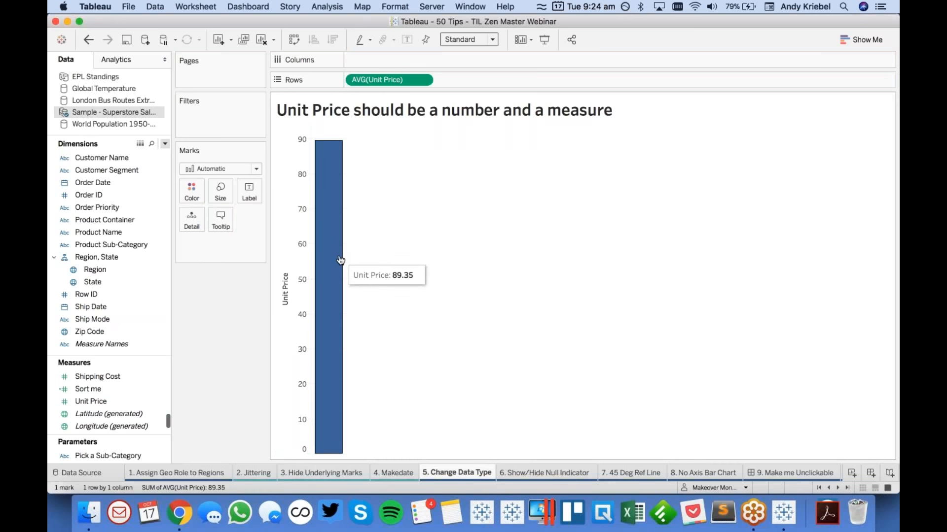
left_click(120, 272)
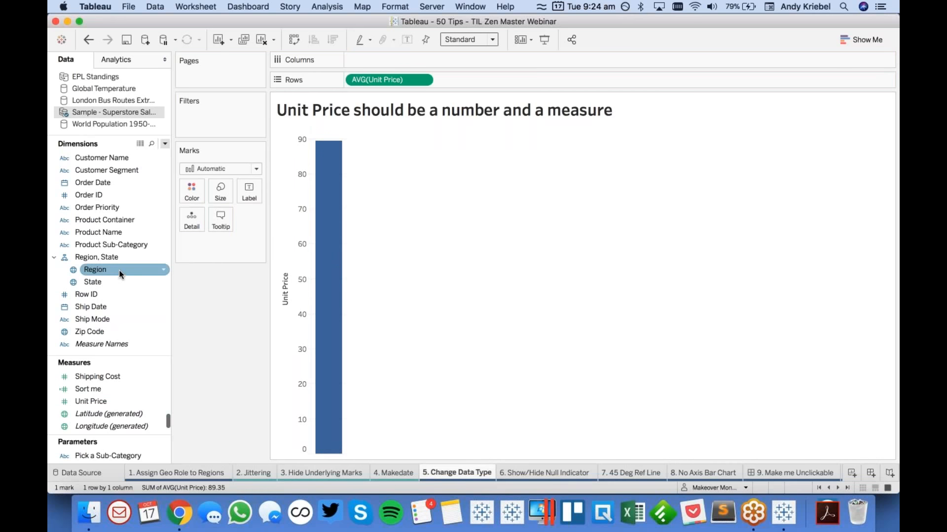
left_click_drag(105, 181, 389, 60)
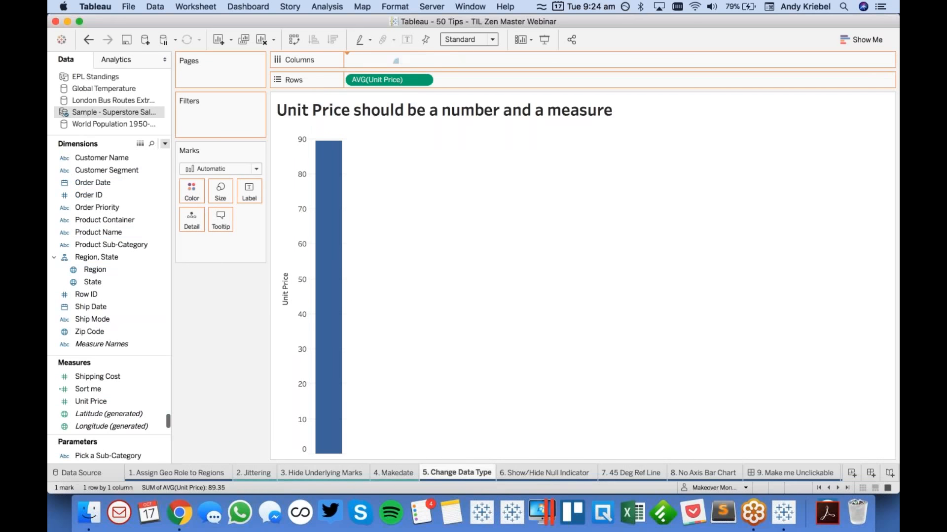
left_click(422, 60)
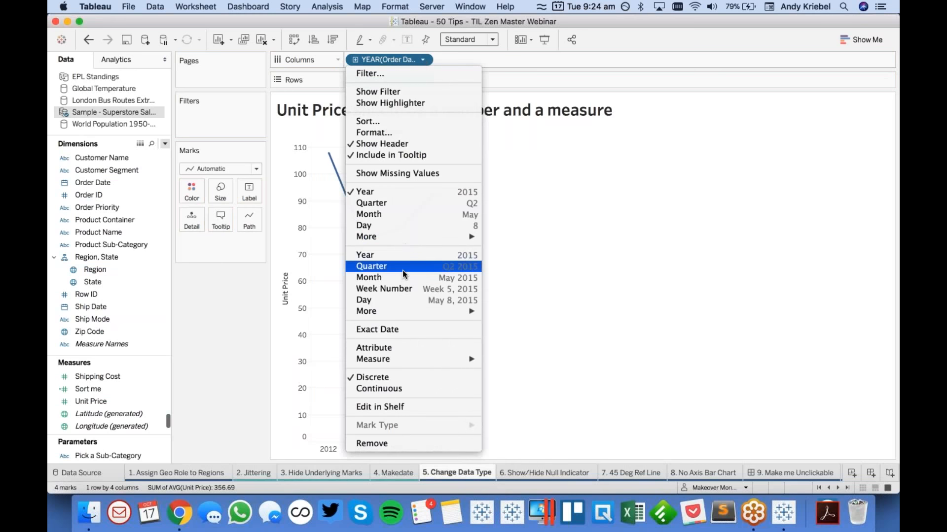
left_click(402, 270)
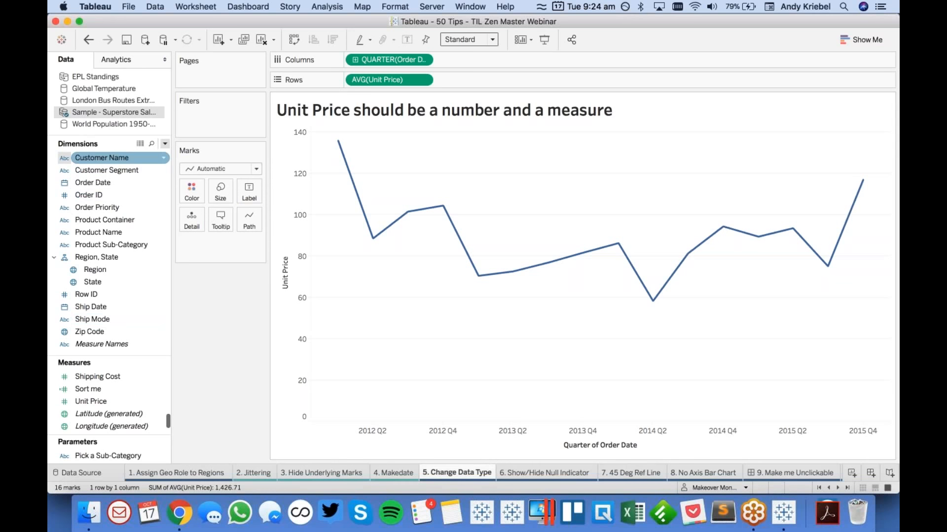
Step: Review the available data type options for the Customer Name dimension and the Unit Price measure without changing either
left_click(65, 158)
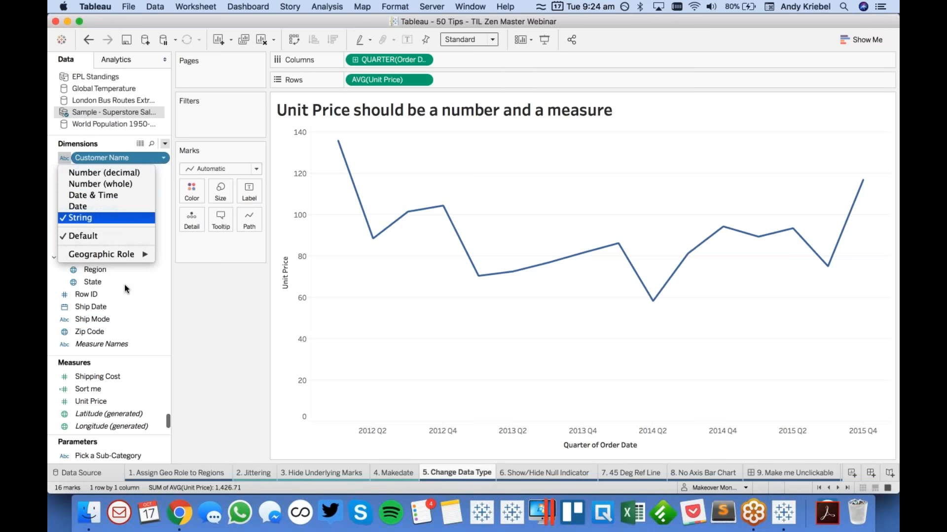
left_click(238, 322)
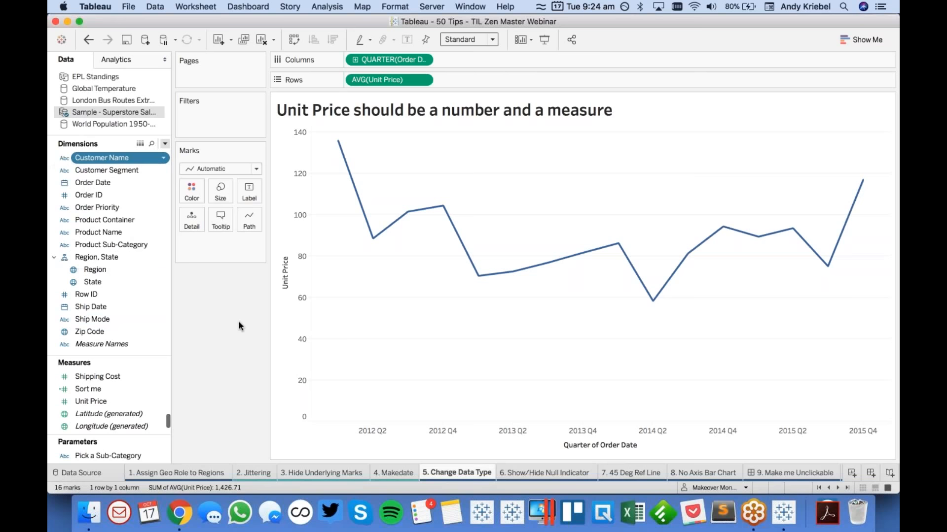
right_click(126, 403)
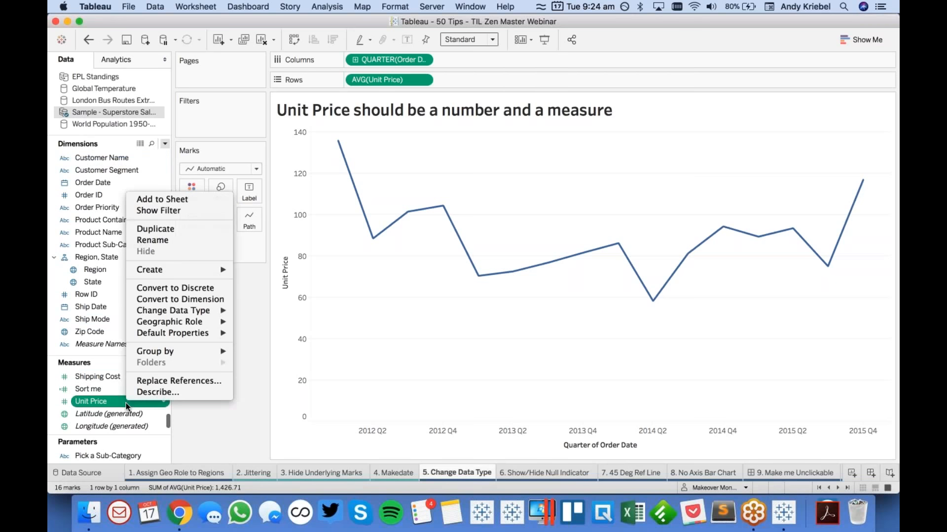
mouse_move(226, 308)
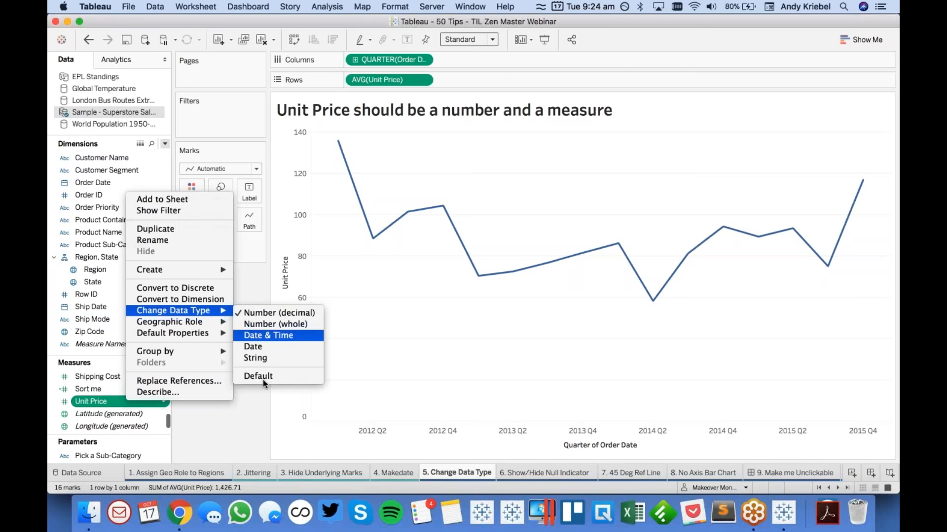
left_click(253, 286)
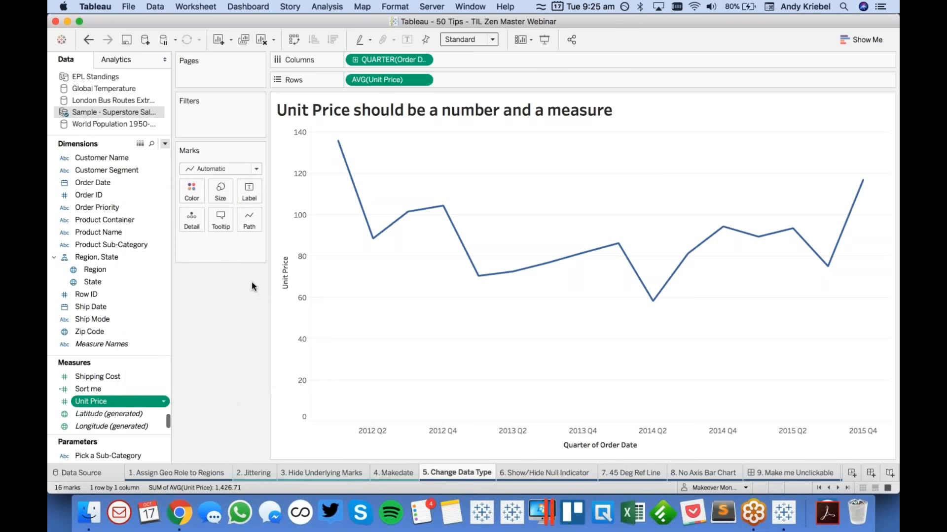
Step: On the 6. Show/Hide Null Indicator sheet, hide the scatter plot's null indicator, undo that, and hide it again
left_click(531, 472)
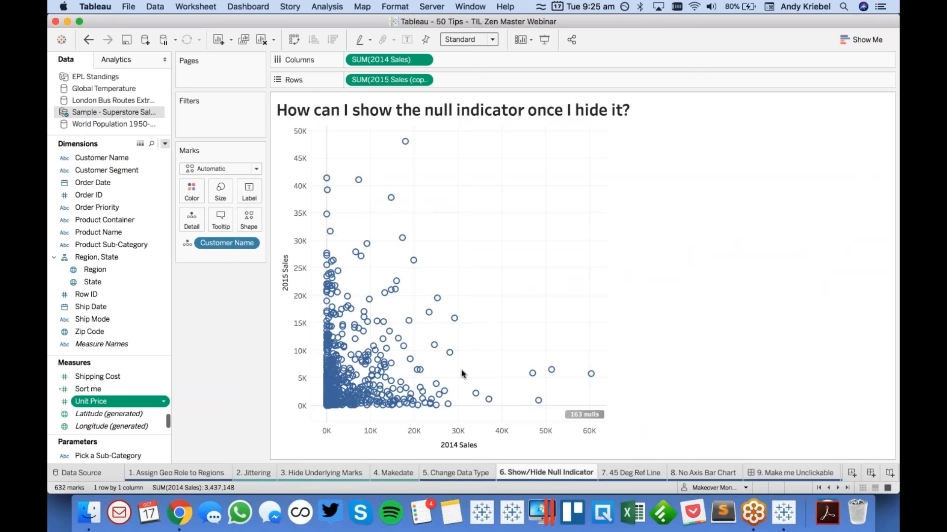
right_click(585, 417)
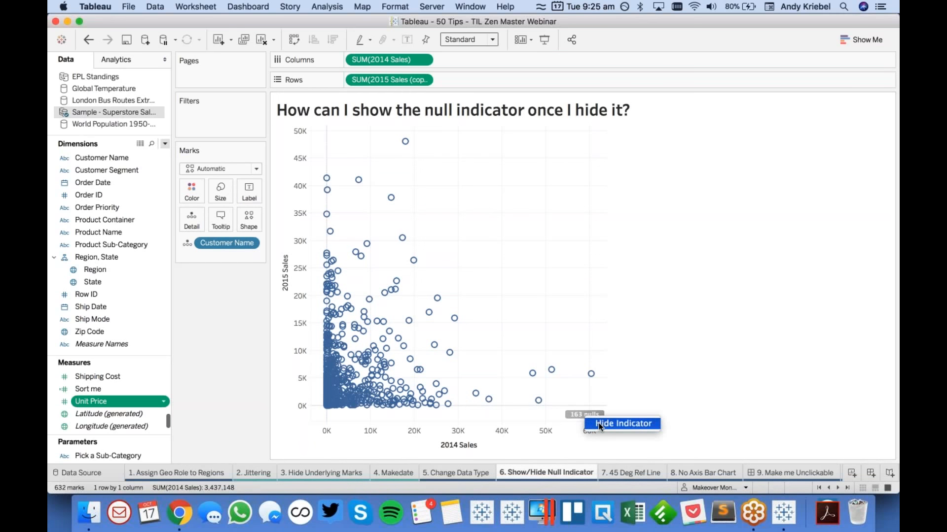
left_click(600, 425)
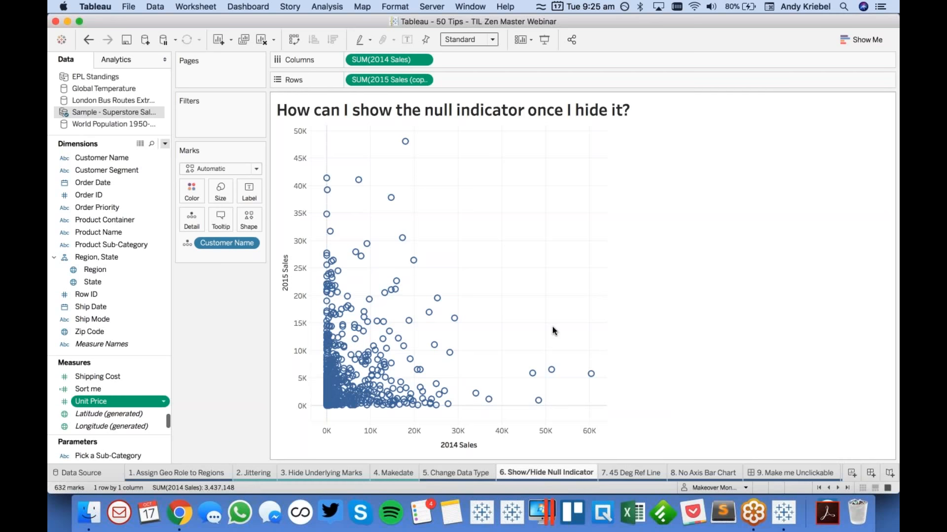
left_click(88, 40)
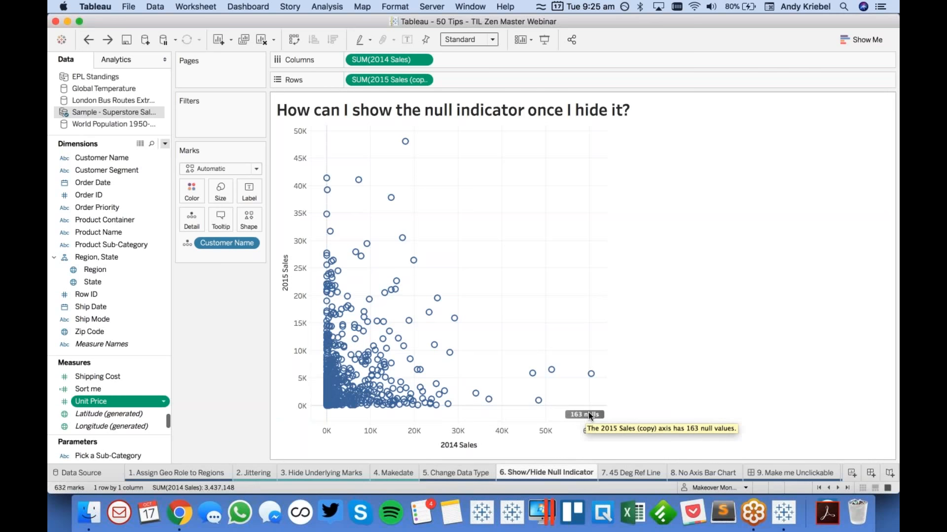
right_click(589, 413)
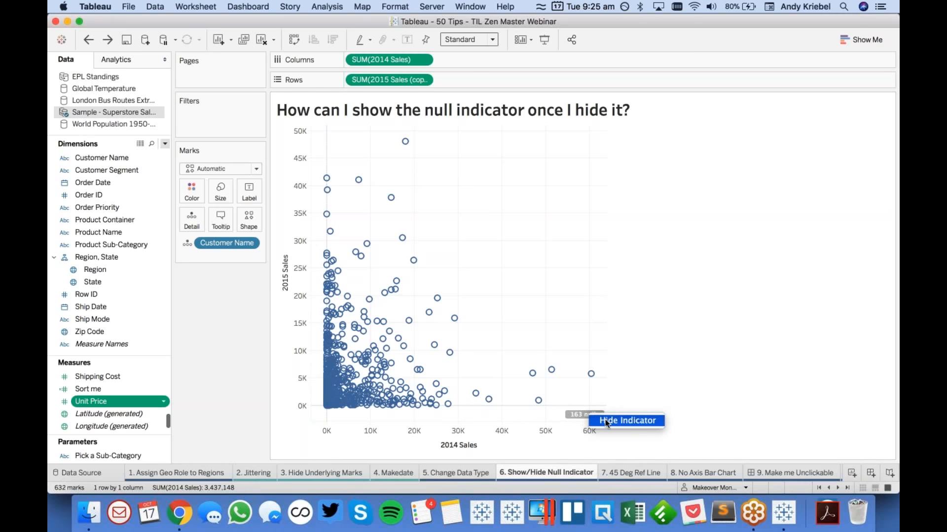
left_click(607, 422)
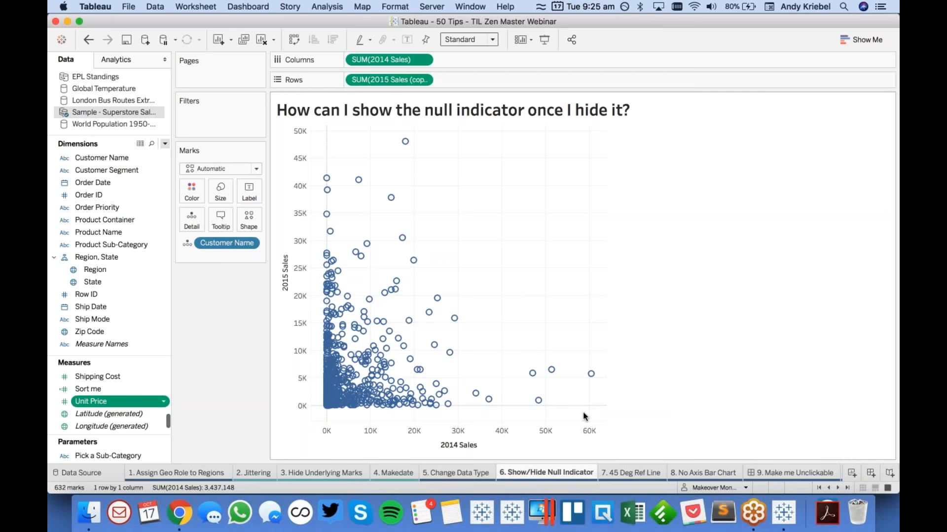
Step: Bring back the hidden null indicator by setting the analysis option Special Values to Show
left_click(327, 7)
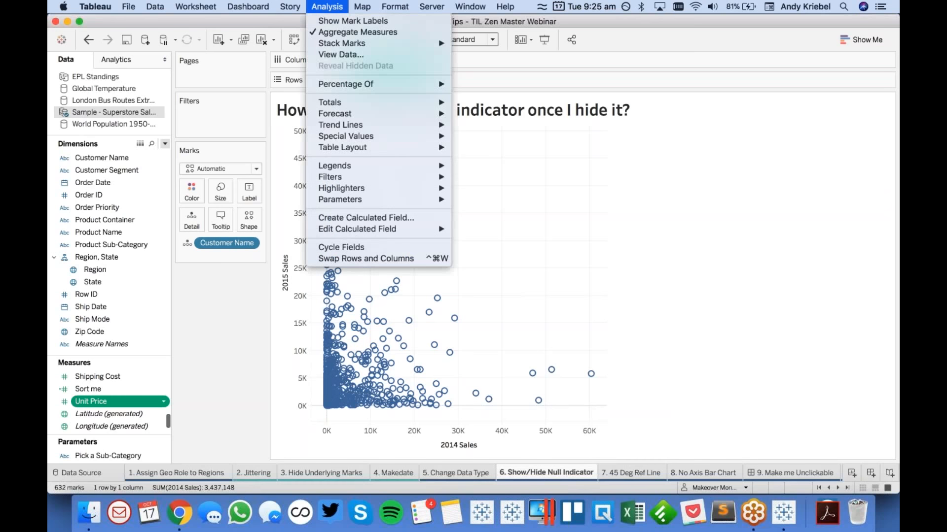
mouse_move(404, 137)
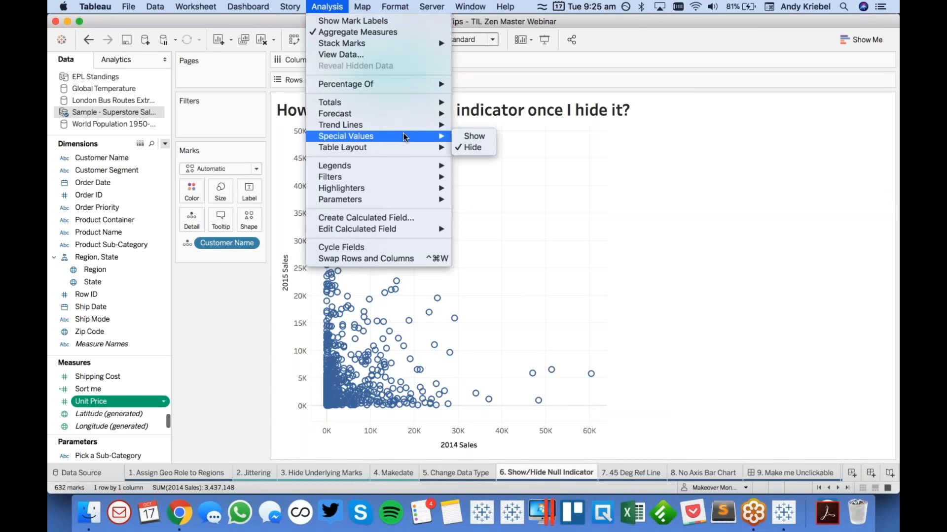
left_click(486, 140)
mouse_move(585, 415)
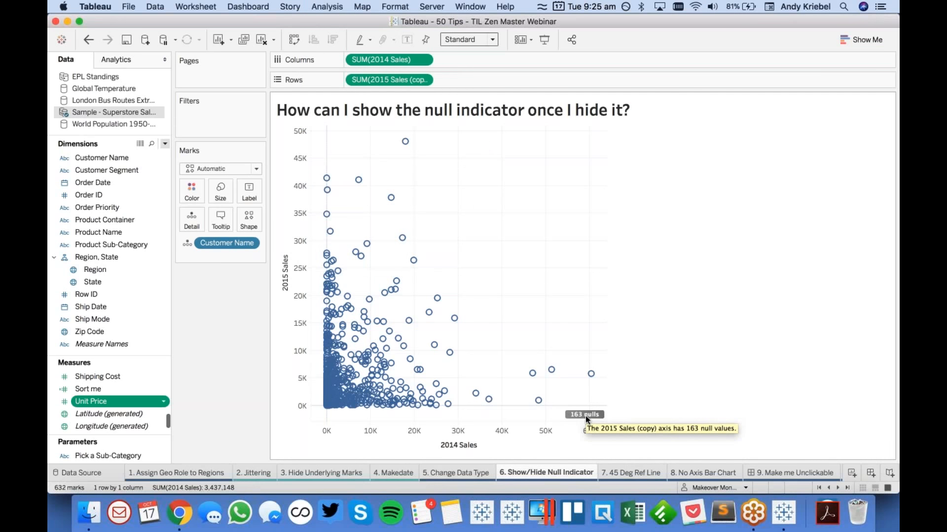
Step: Repeat twice the cycle of hiding the null indicator and restoring it by setting Special Values to Show
left_click(585, 416)
left_click(599, 424)
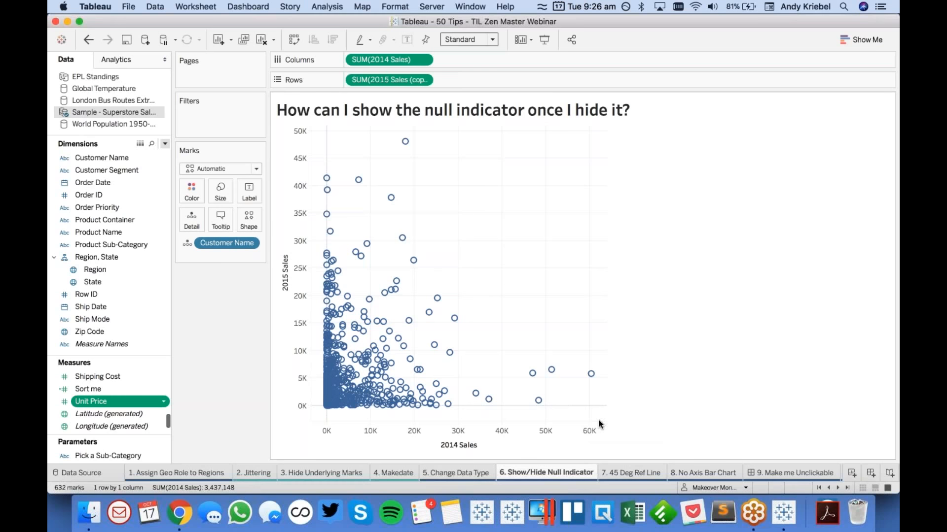
left_click(330, 8)
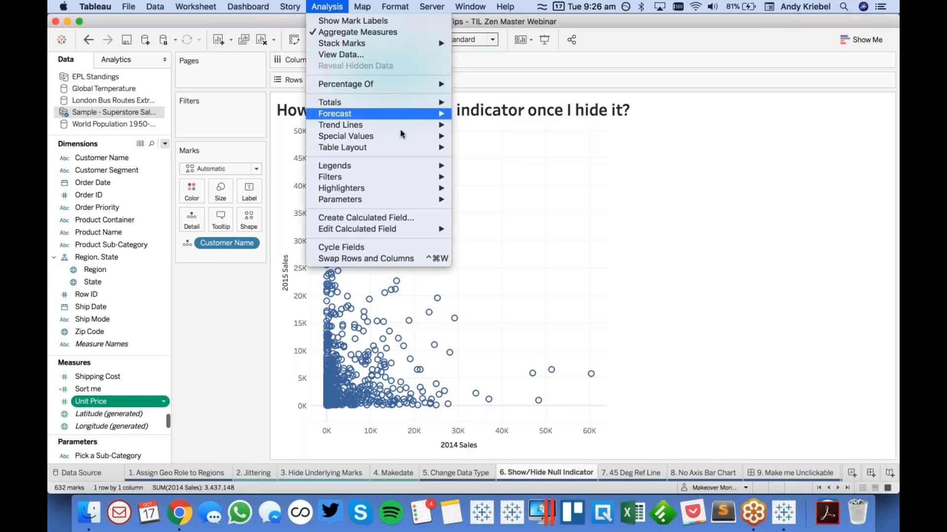
mouse_move(402, 137)
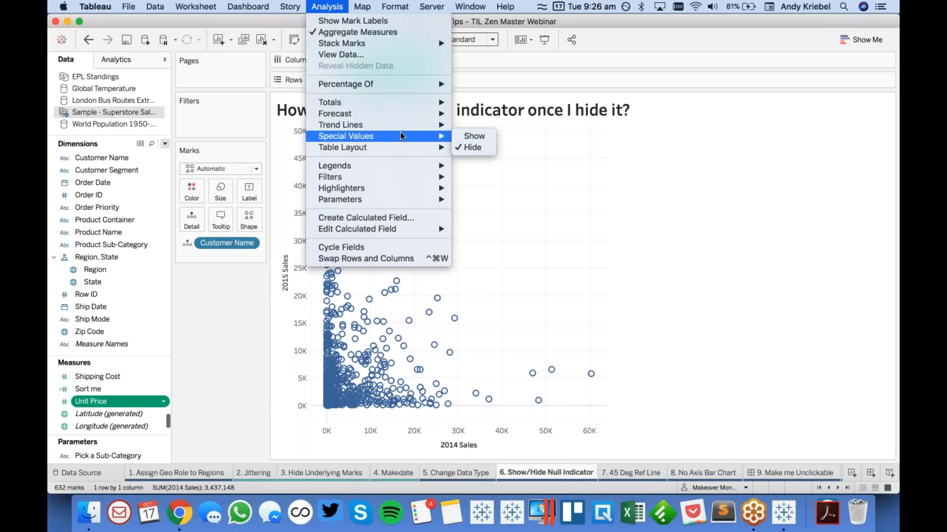
left_click(480, 140)
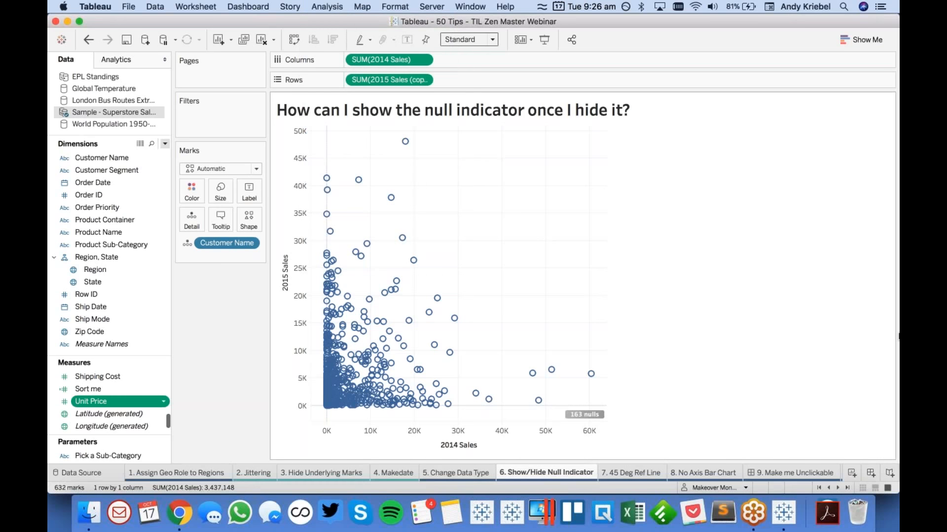
left_click(886, 306)
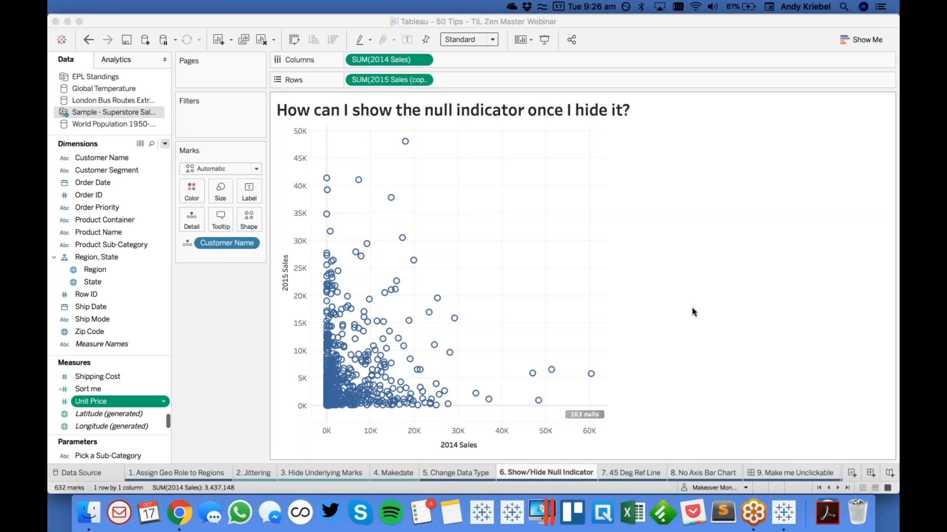
right_click(577, 416)
left_click(609, 421)
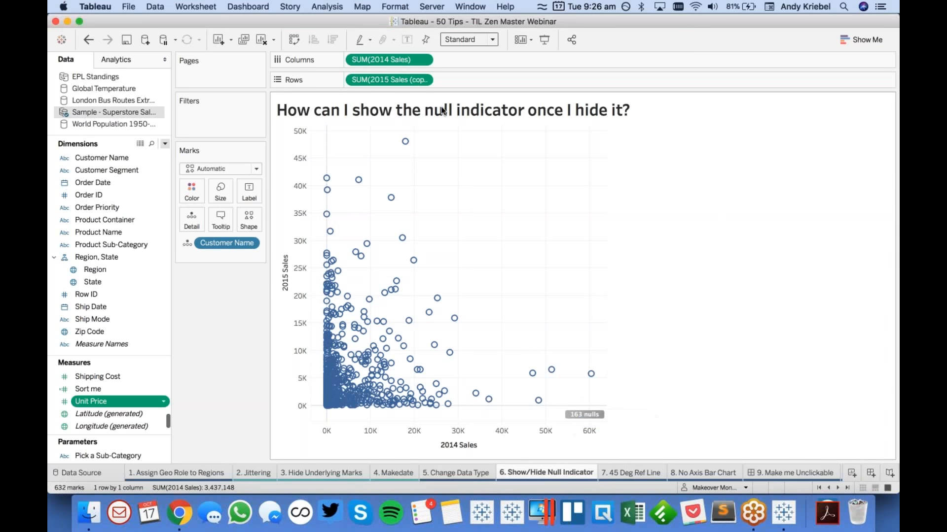
left_click(327, 7)
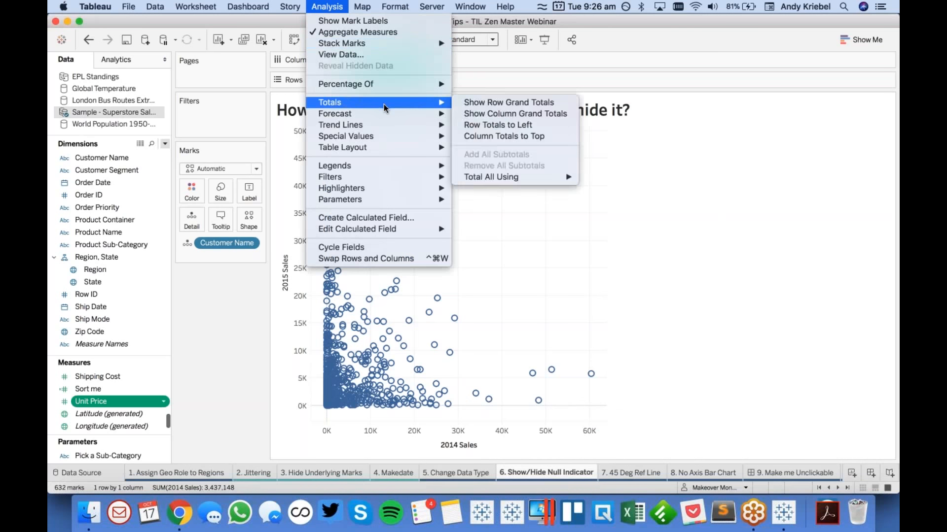
mouse_move(392, 137)
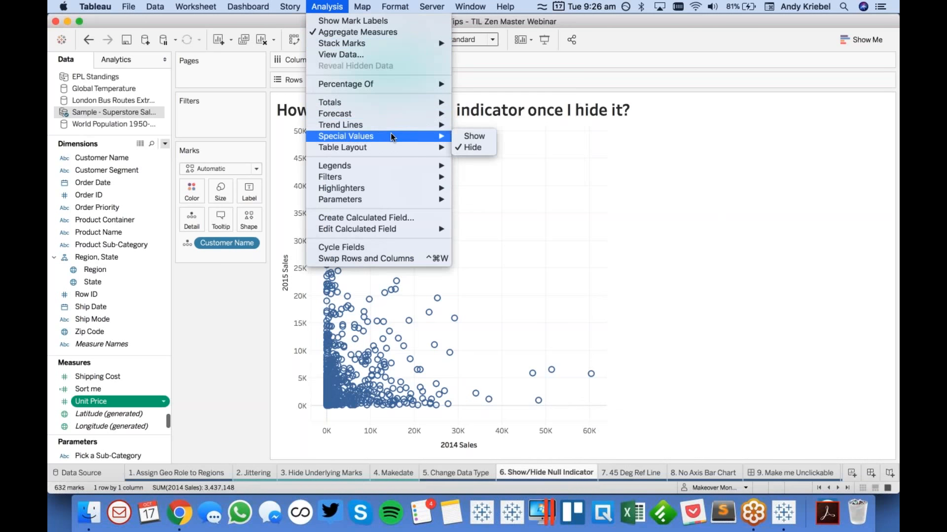
left_click(464, 136)
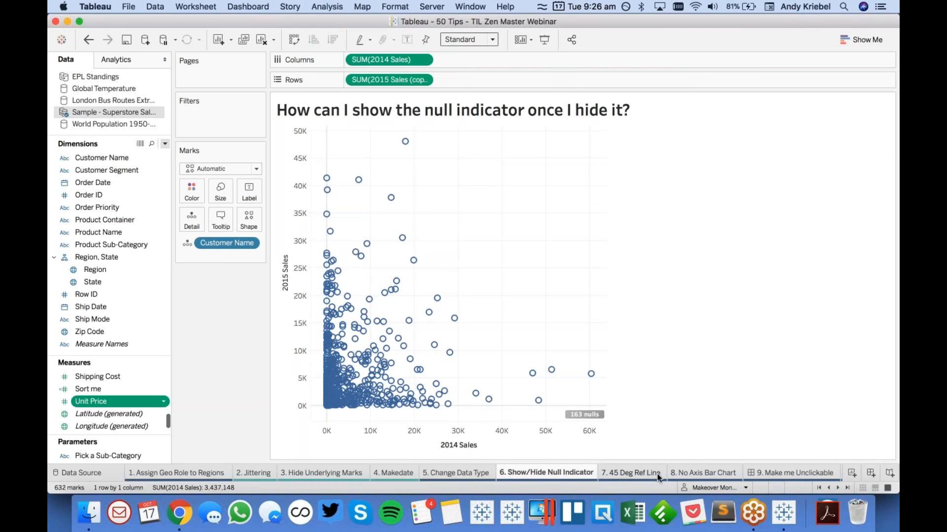
Step: On the 7. 45 Deg Ref Line sheet, add a copy of SUM(2014 Sales) to the rows after SUM(2015 Sales)
mouse_move(654, 472)
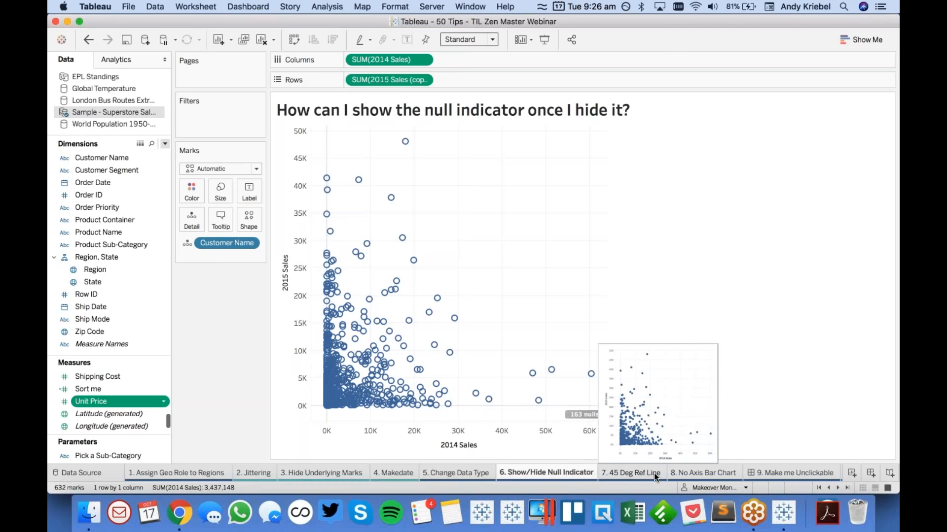
left_click(654, 472)
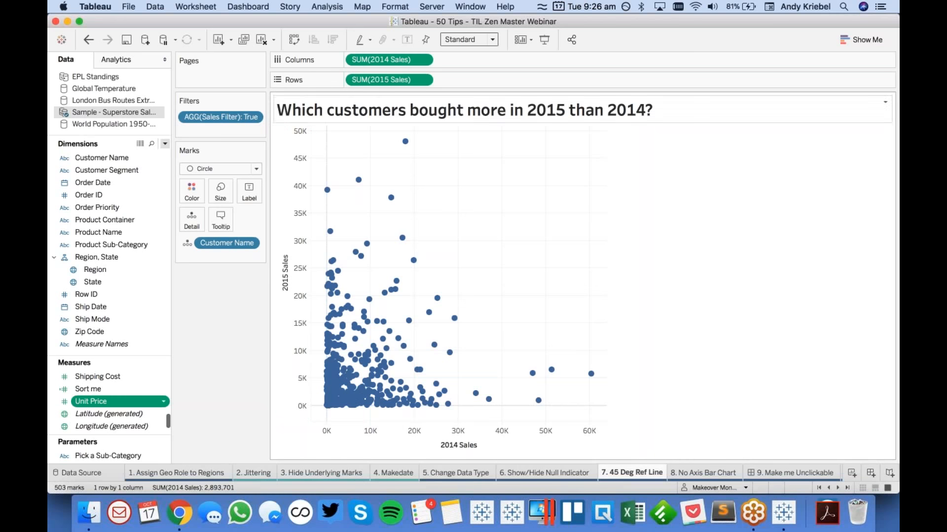
left_click_drag(384, 60, 460, 78)
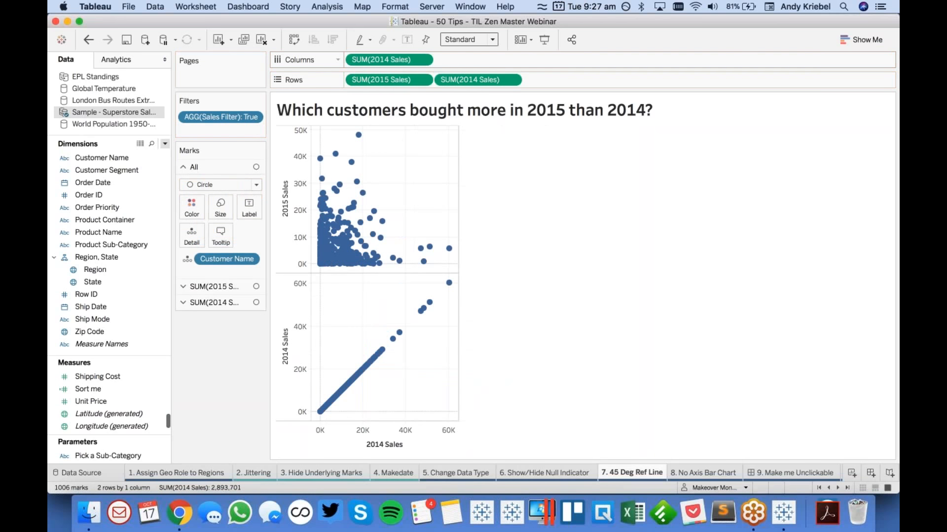
mouse_move(421, 311)
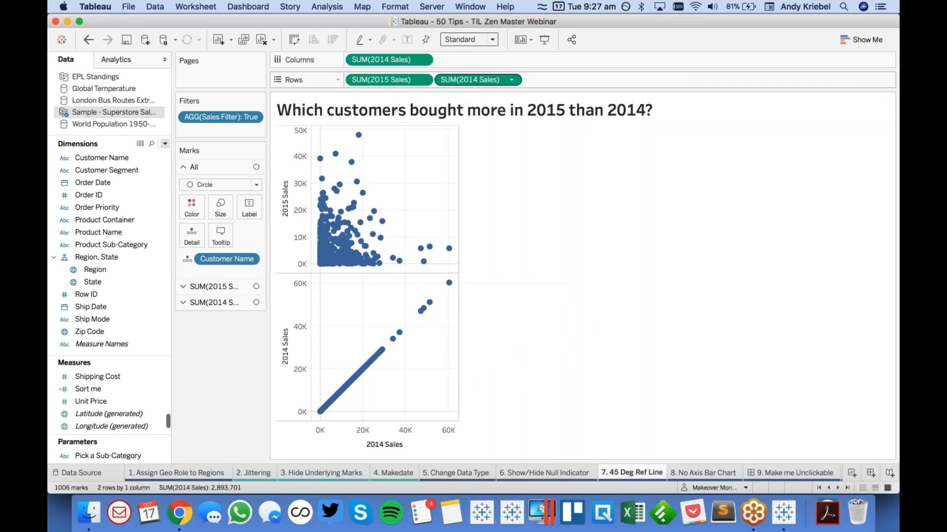
Step: Combine SUM(2015 Sales) and SUM(2014 Sales) on the rows into a dual-axis chart
left_click(474, 80)
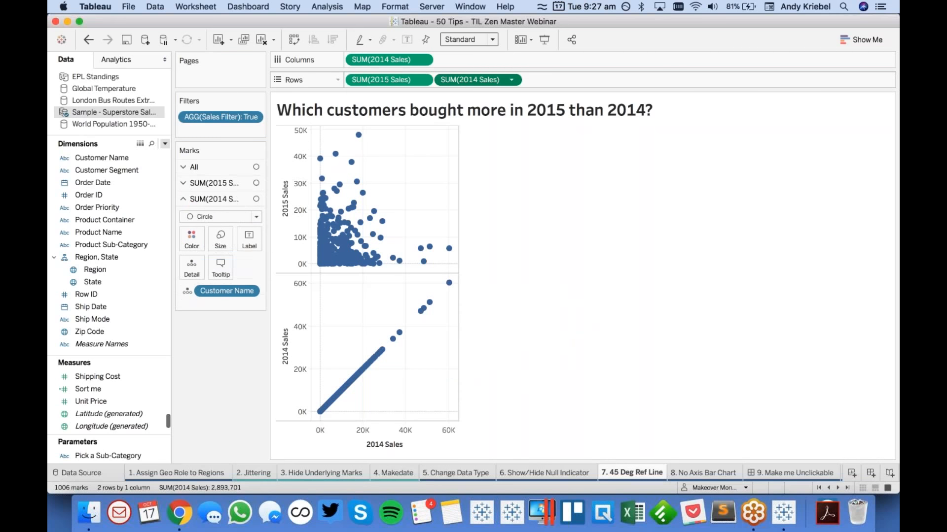
left_click(513, 80)
left_click(483, 291)
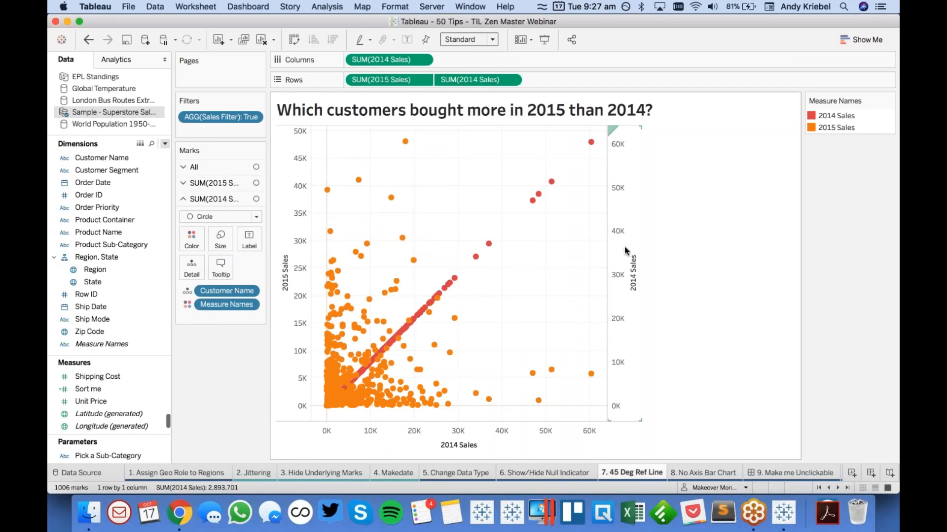
Step: Synchronize the secondary 2014 Sales axis with the 2015 Sales axis and remove Measure Names from the color of all marks
right_click(624, 247)
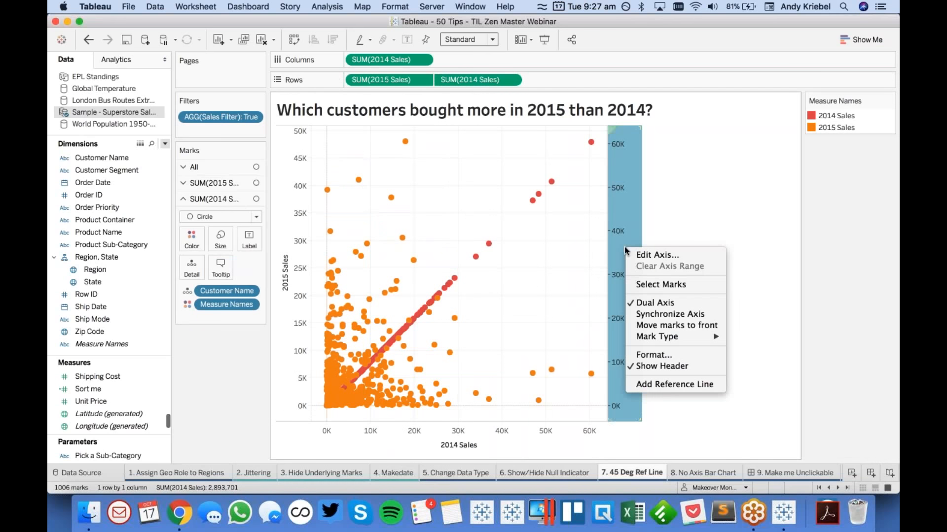
left_click(643, 315)
left_click(522, 297)
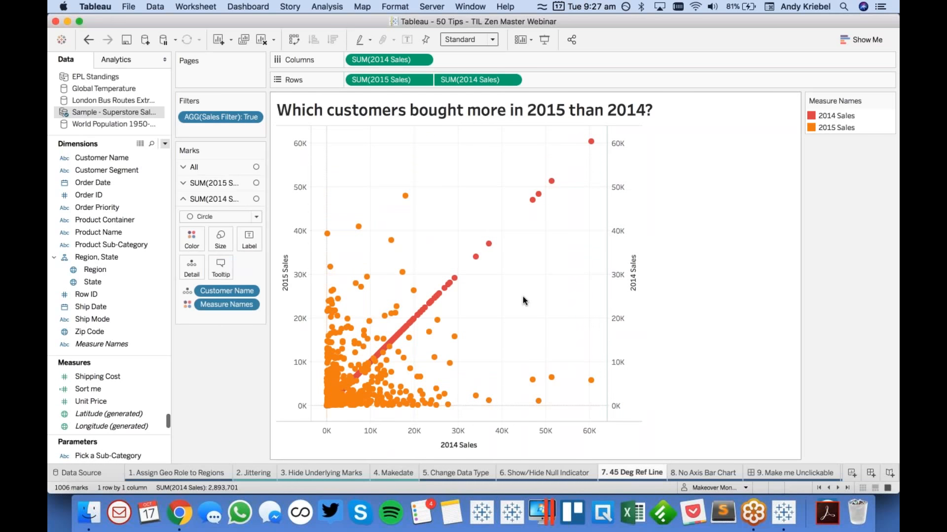
left_click(214, 165)
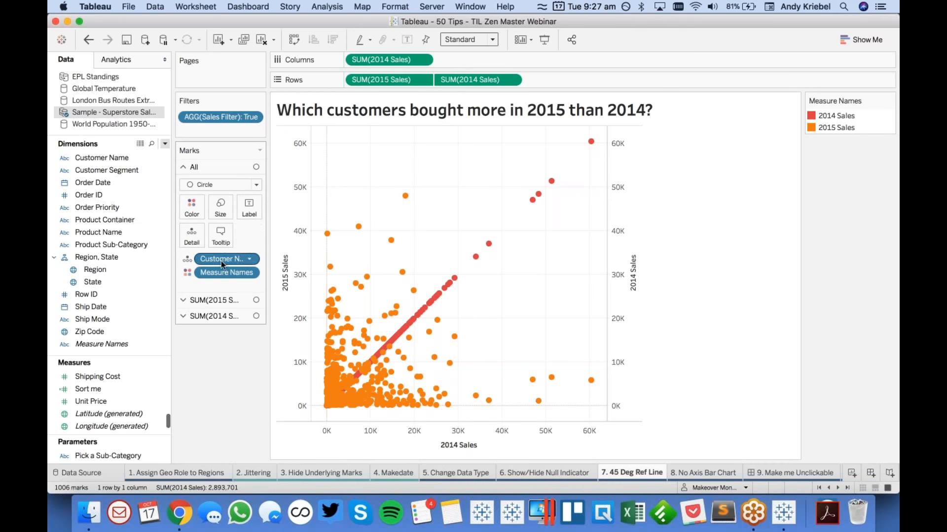
left_click_drag(221, 271, 222, 371)
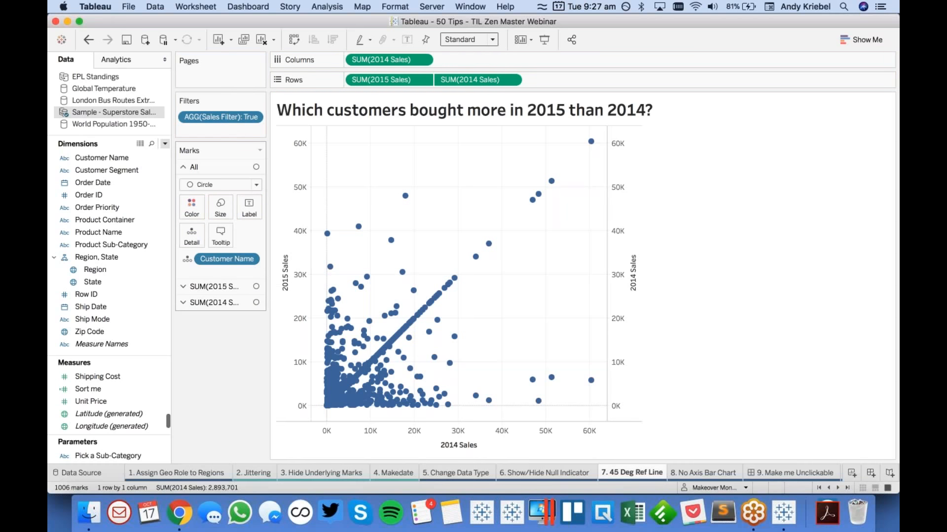
Step: Change the mark type of SUM(2014 Sales) from circle to Line
left_click(218, 290)
left_click(219, 303)
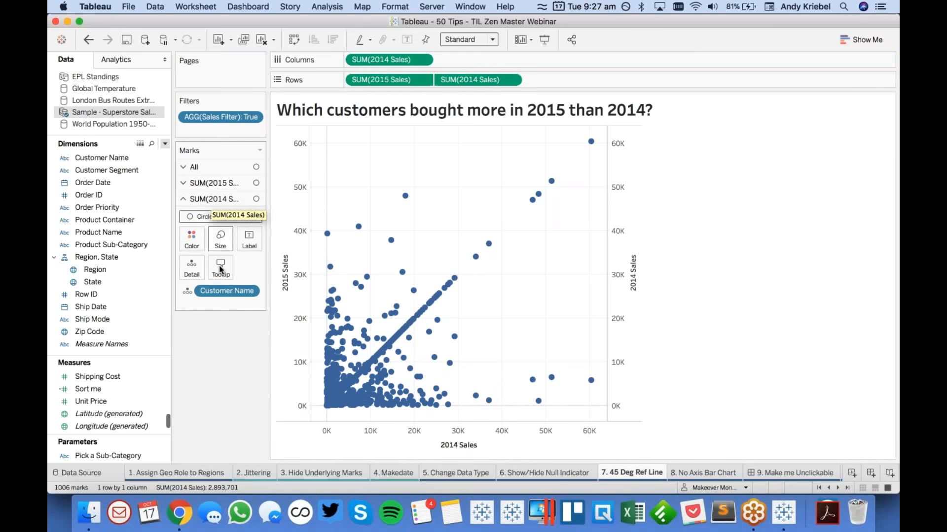
left_click(211, 216)
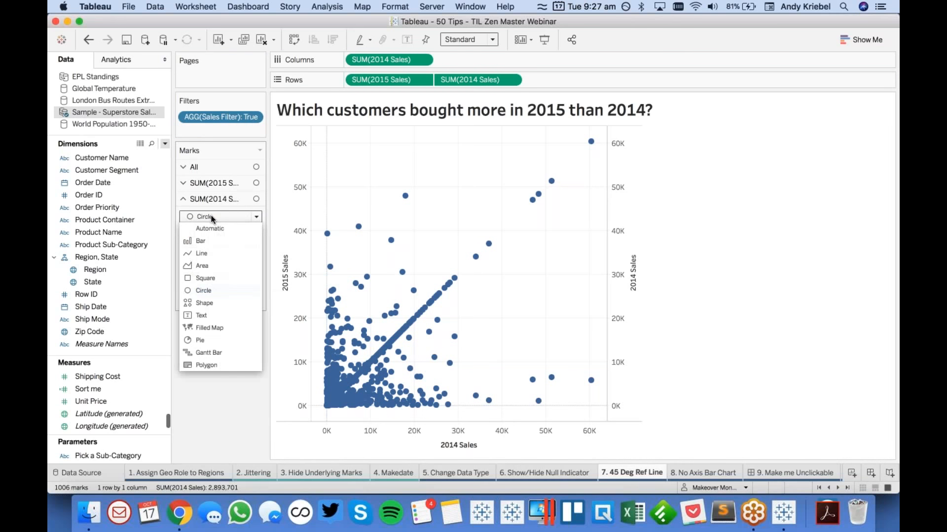
left_click(215, 254)
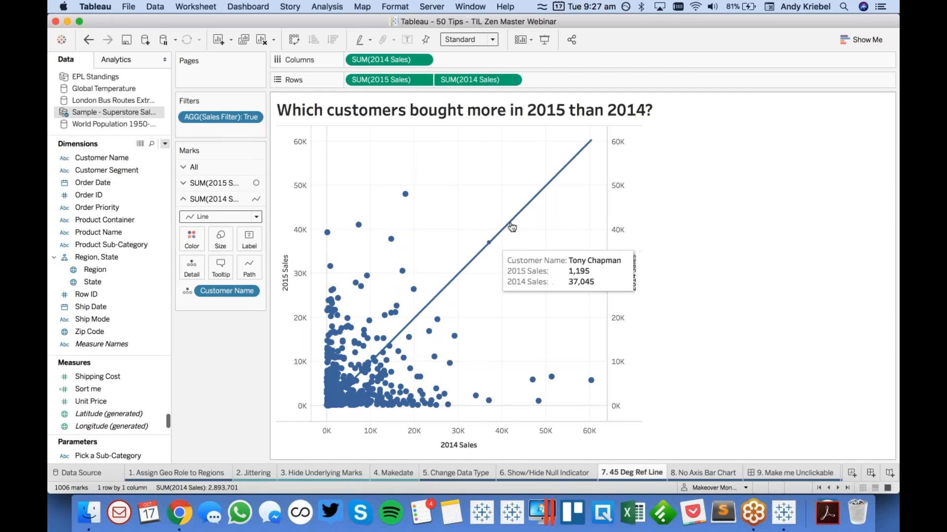
Step: Make the SUM(2014 Sales) line fully transparent and reduce its size
left_click(194, 244)
left_click_drag(252, 386, 201, 386)
left_click(223, 240)
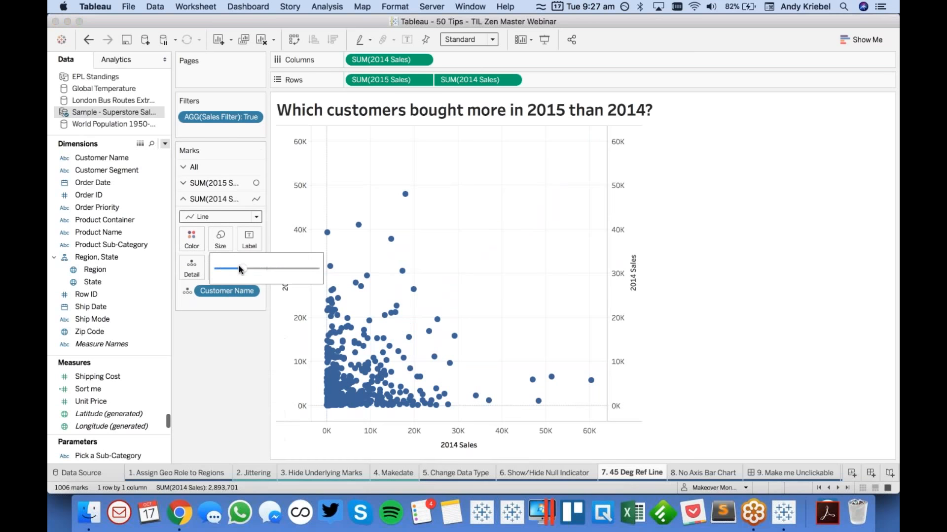
left_click(219, 394)
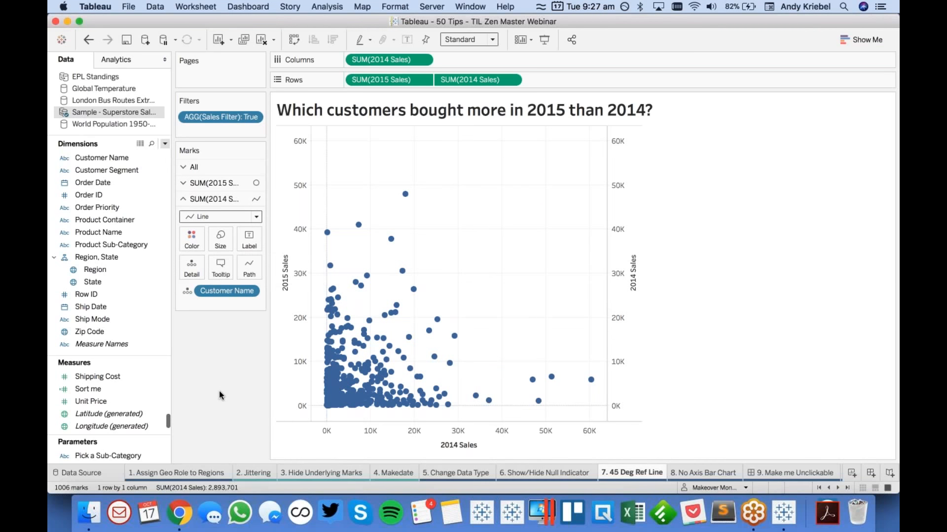
mouse_move(560, 187)
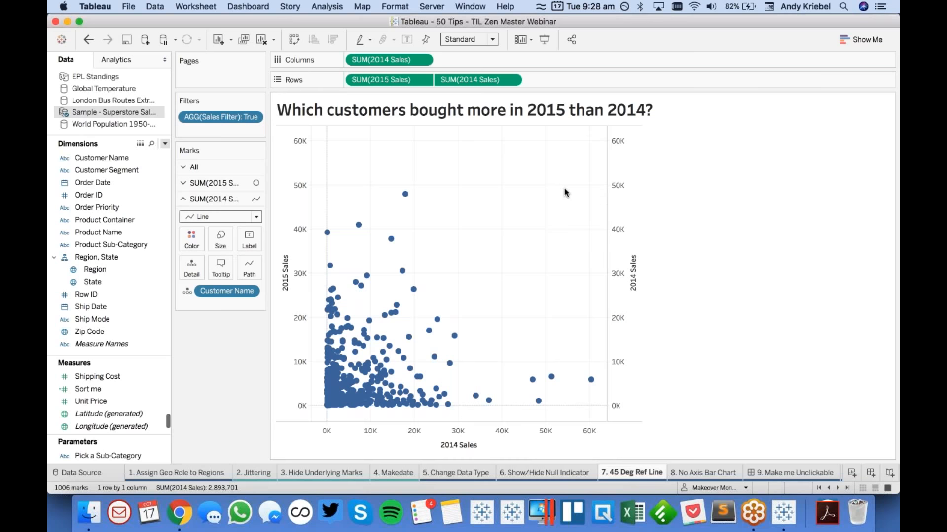
Step: Add a trend line to the scatter plot and hide the header of the secondary 2014 Sales axis
left_click(123, 61)
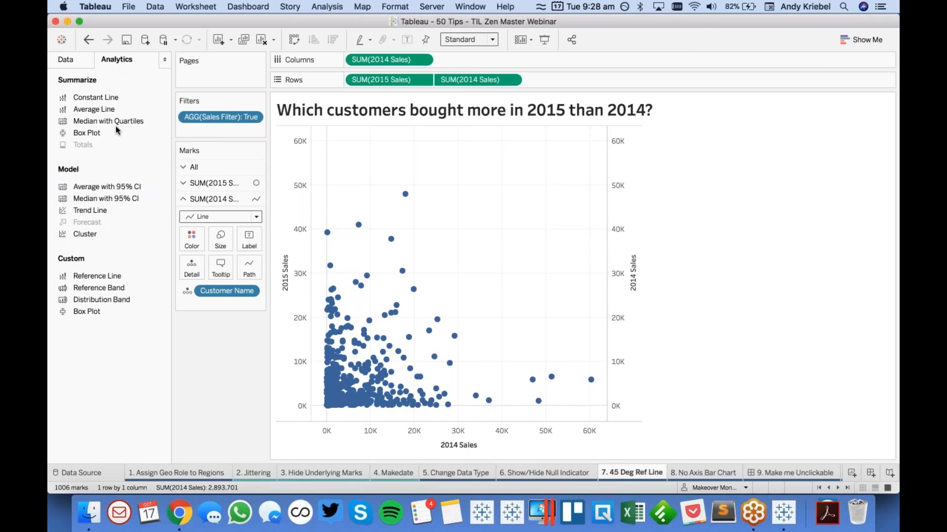
left_click_drag(95, 210, 384, 182)
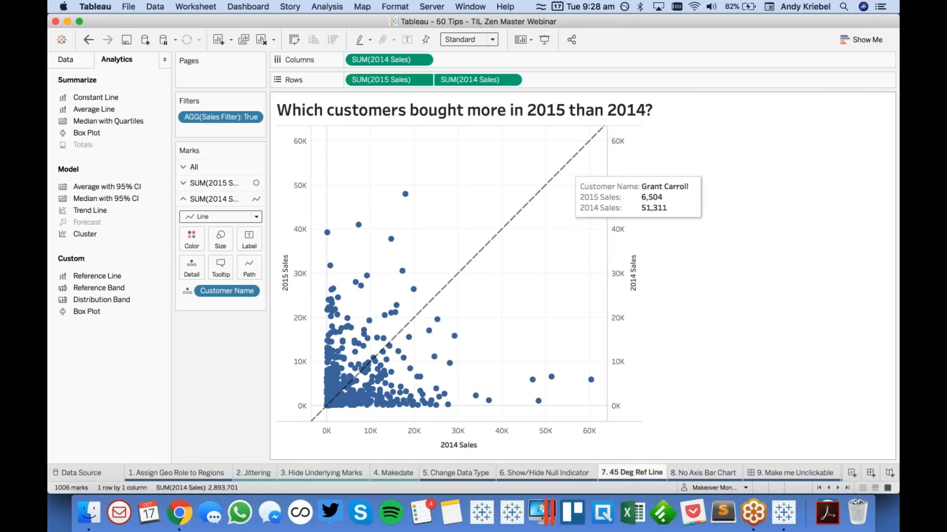
right_click(636, 246)
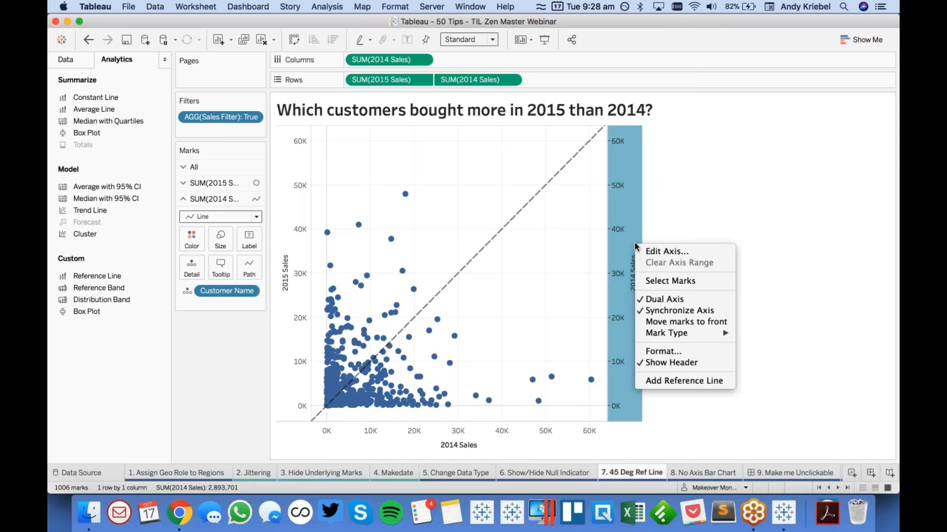
left_click(659, 363)
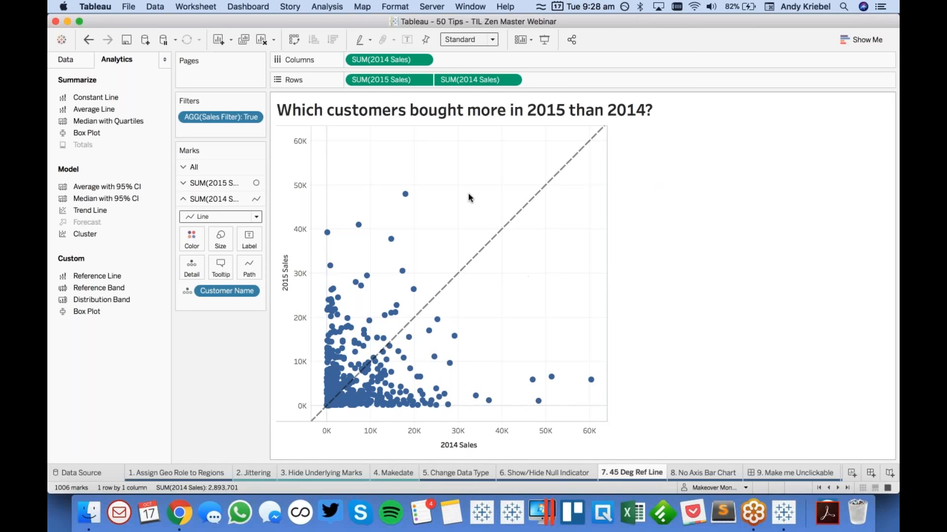
mouse_move(532, 380)
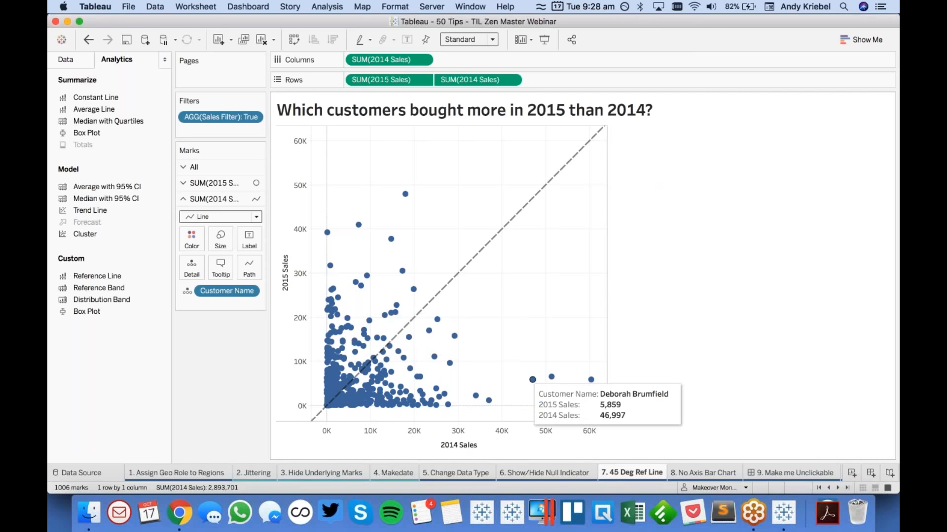
Step: Review the formula of the existing Change measure in the calculation editor without editing it
left_click(69, 61)
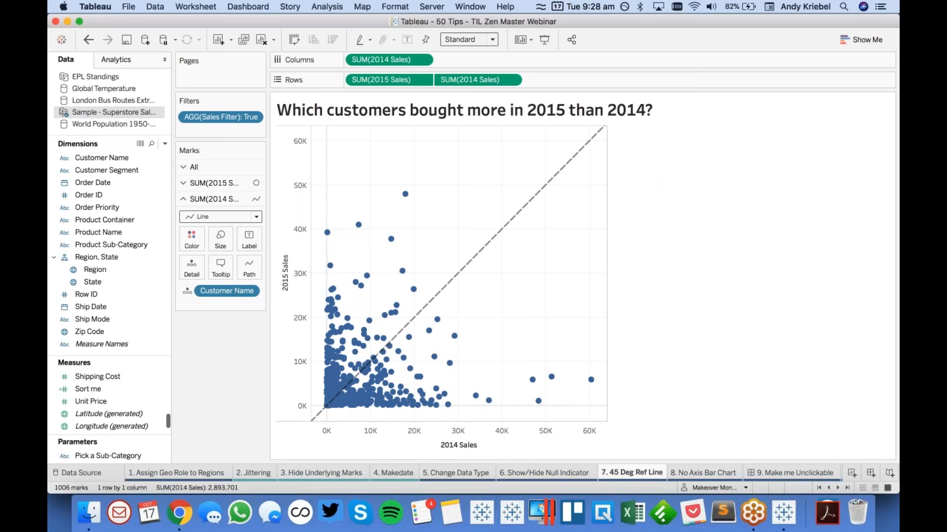
scroll(118, 401, "up", 5)
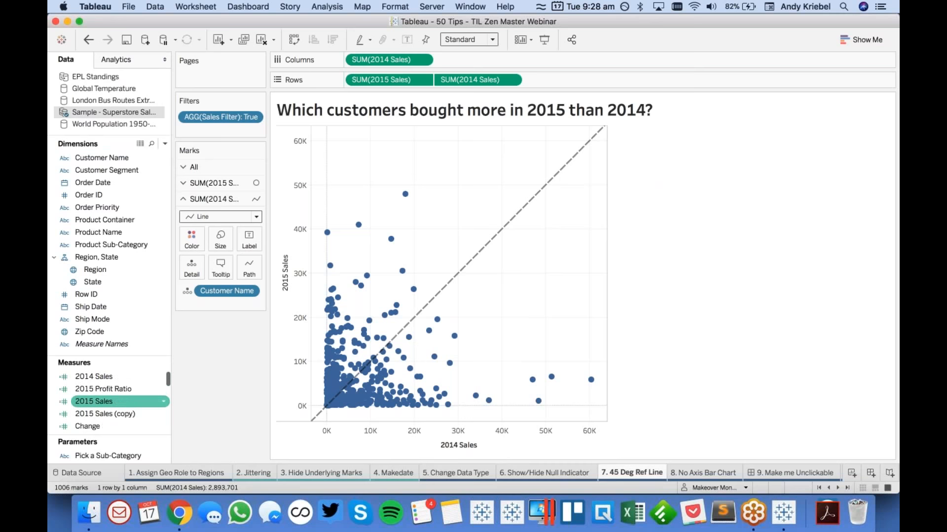
scroll(119, 401, "down", 1)
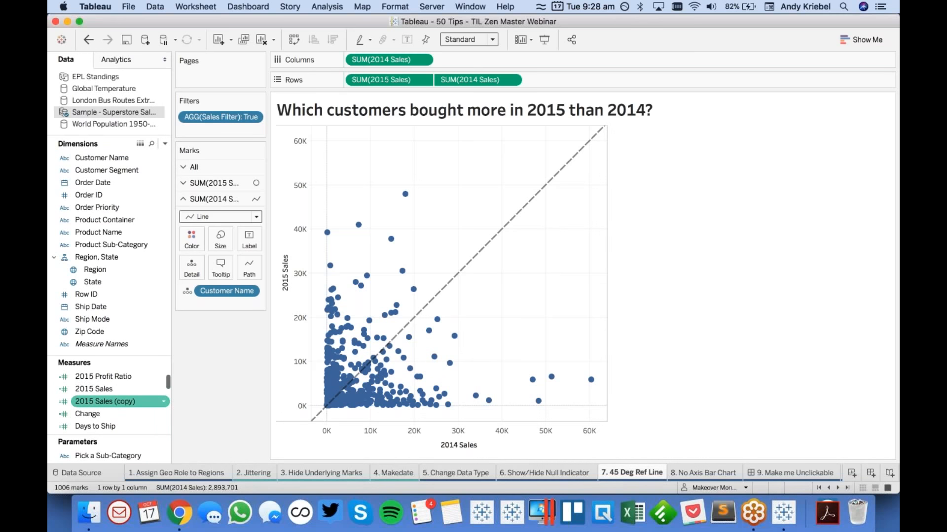
right_click(106, 415)
left_click(130, 233)
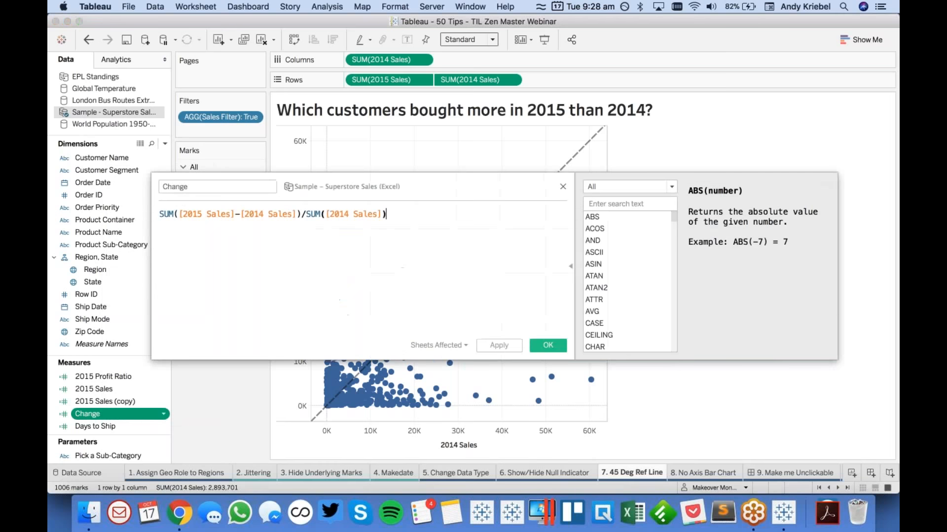
left_click(562, 186)
Step: Start a new calculated field named "2015 Increase" in the Sample - Superstore Sales data source
left_click(165, 144)
left_click(116, 156)
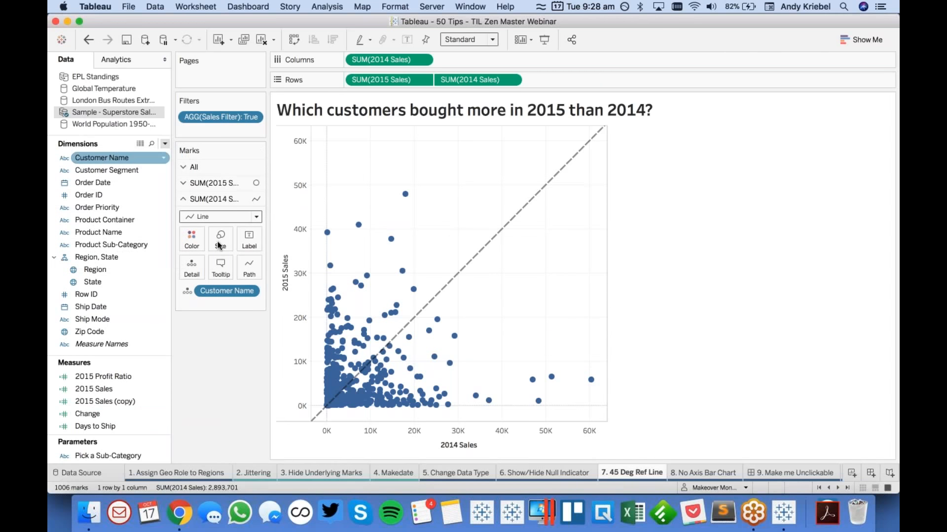
type("2015")
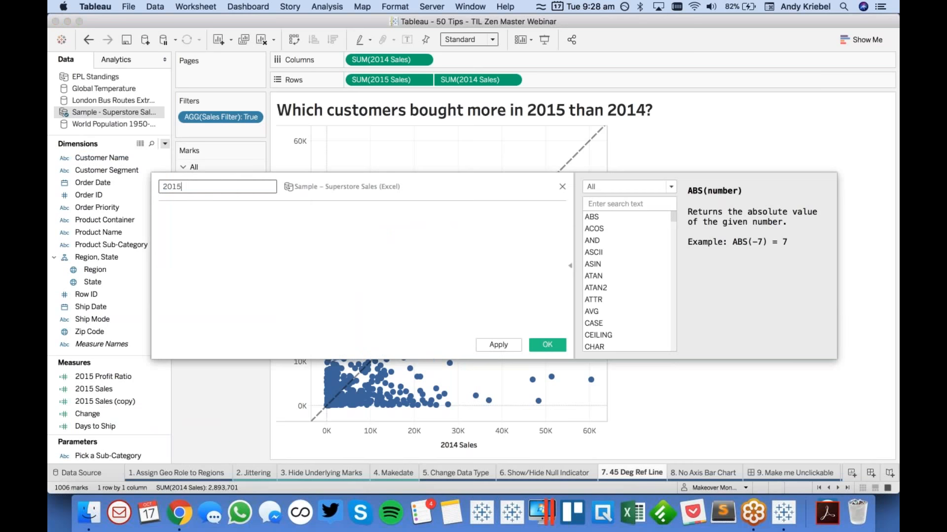
type(" Increase")
left_click(160, 214)
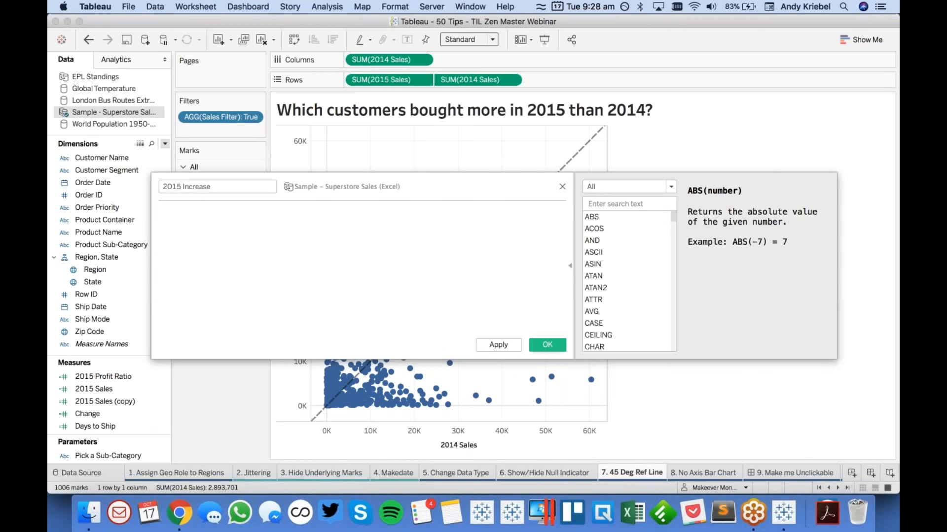
Step: Enter SUM([2015 Sales]) as the first part of the 2015 Increase formula
type("sum")
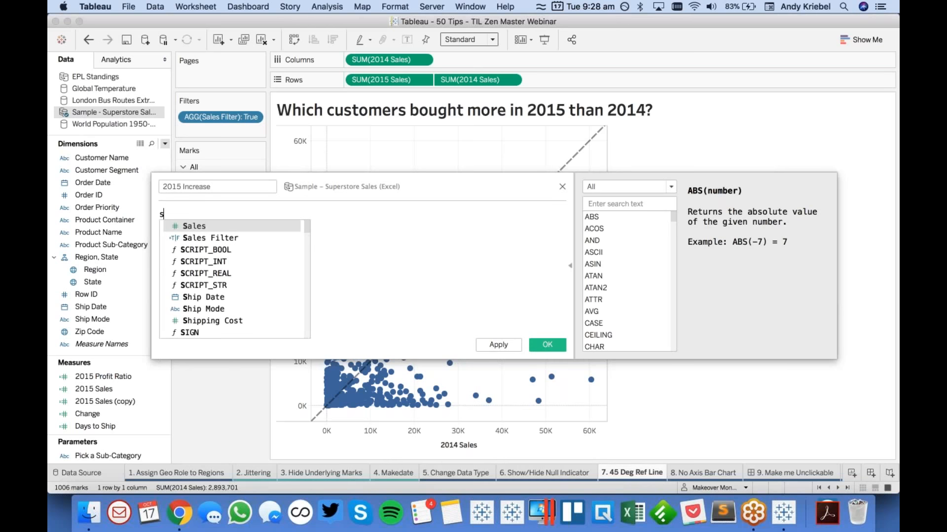
key("Return")
type("2015")
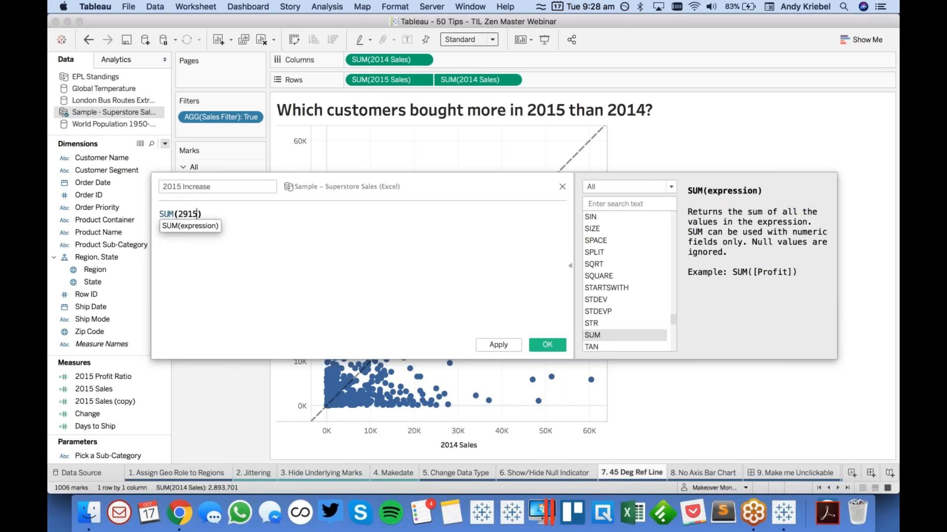
key("BackSpace")
key("BackSpace")
key("BackSpace")
type("015")
key("BackSpace")
key("BackSpace")
key("BackSpace")
key("BackSpace")
type("sale")
key("Down")
key("Down")
key("Return")
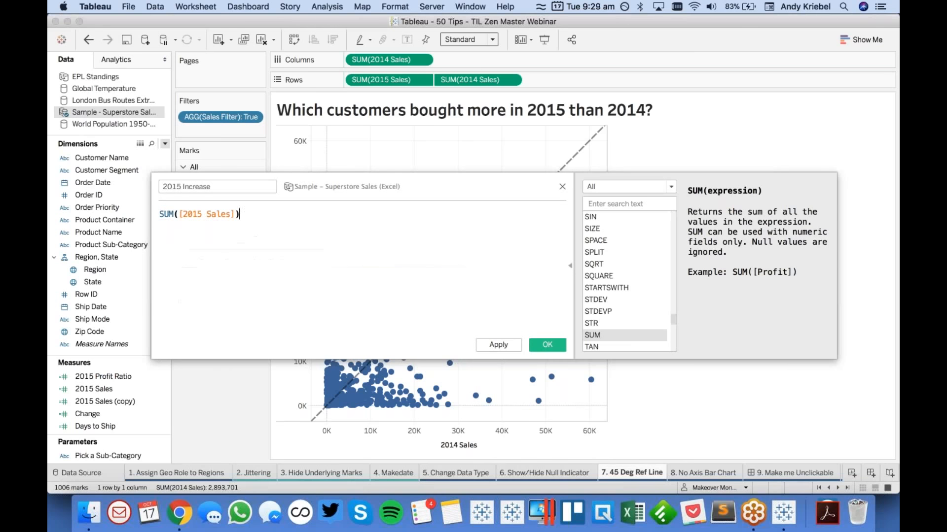
Step: Complete the formula as SUM([2015 Sales])>SUM([2014 Sales]) and save the calculated field
type(">[sales")
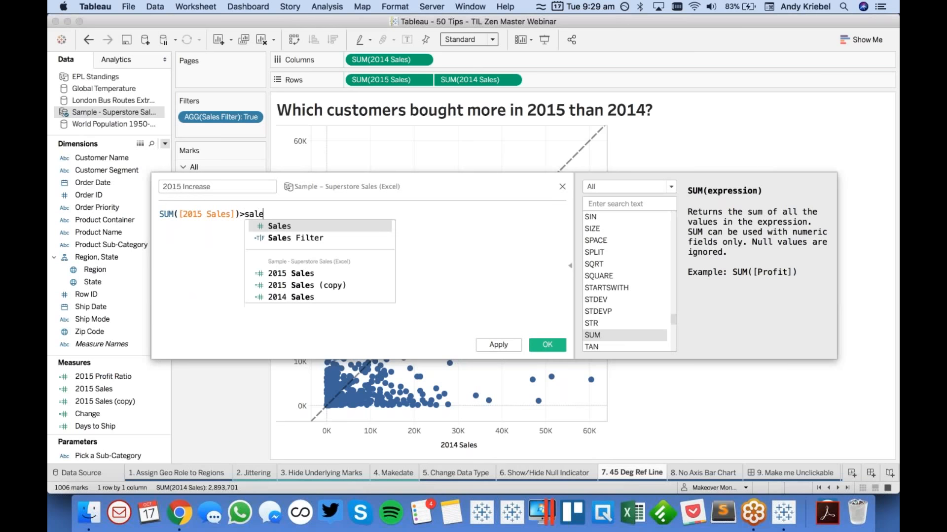
key("BackSpace")
key("BackSpace")
key("BackSpace")
key("BackSpace")
key("BackSpace")
key("BackSpace")
type("sum")
key("Return")
type("sale")
key("Down")
key("Down")
key("Down")
key("Down")
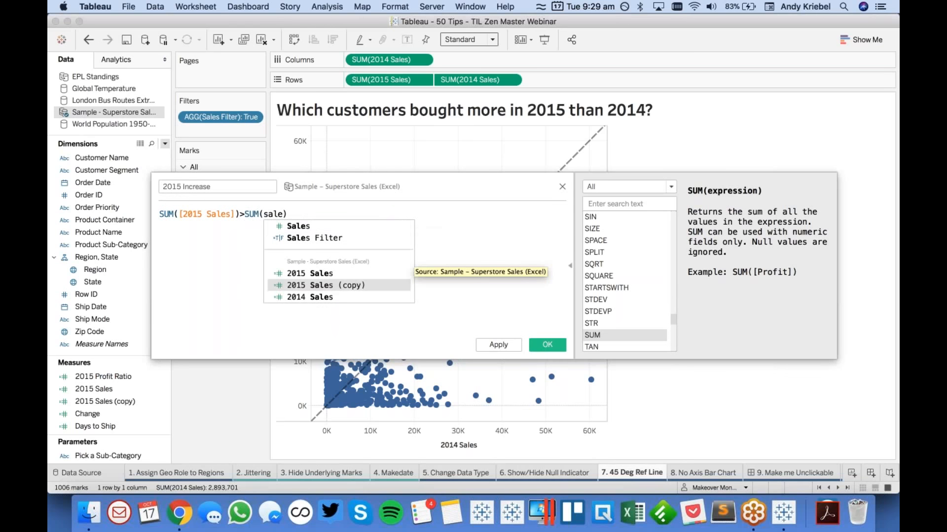
key("Return")
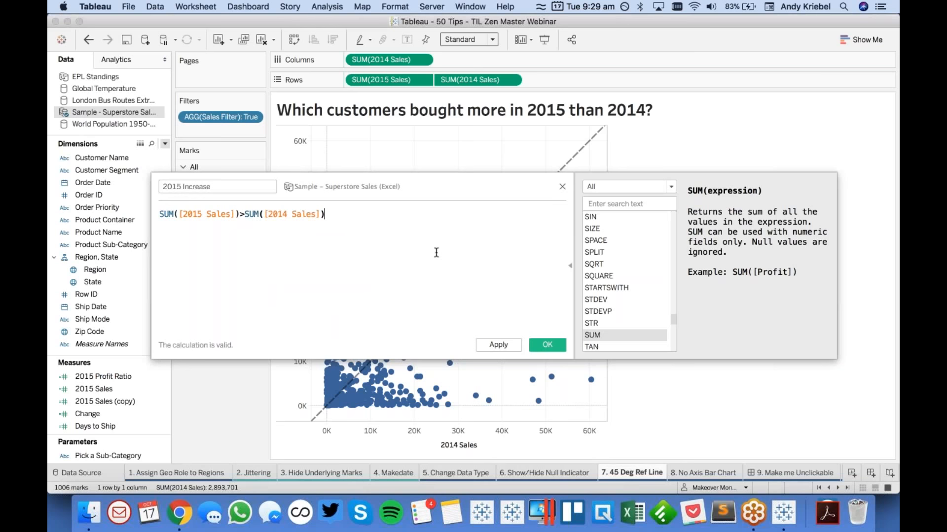
left_click(547, 344)
Step: Color the SUM(2015 Sales) circles by the 2015 Increase field
scroll(108, 400, "up", 1)
scroll(108, 400, "down", 5)
scroll(108, 400, "down", 5)
scroll(107, 401, "up", 10)
mouse_move(106, 391)
left_mouse_down()
mouse_move(179, 262)
mouse_move(182, 294)
mouse_move(117, 388)
left_mouse_up()
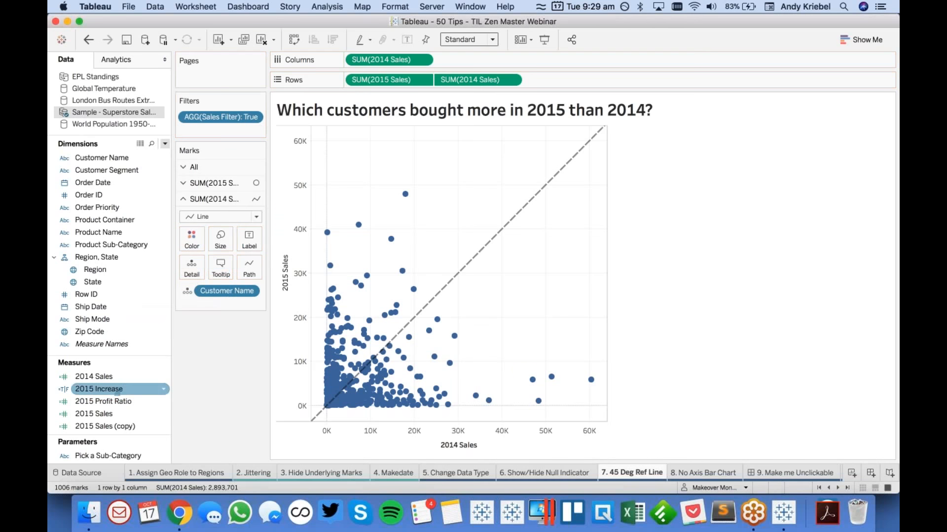
left_click(206, 183)
left_click(90, 381)
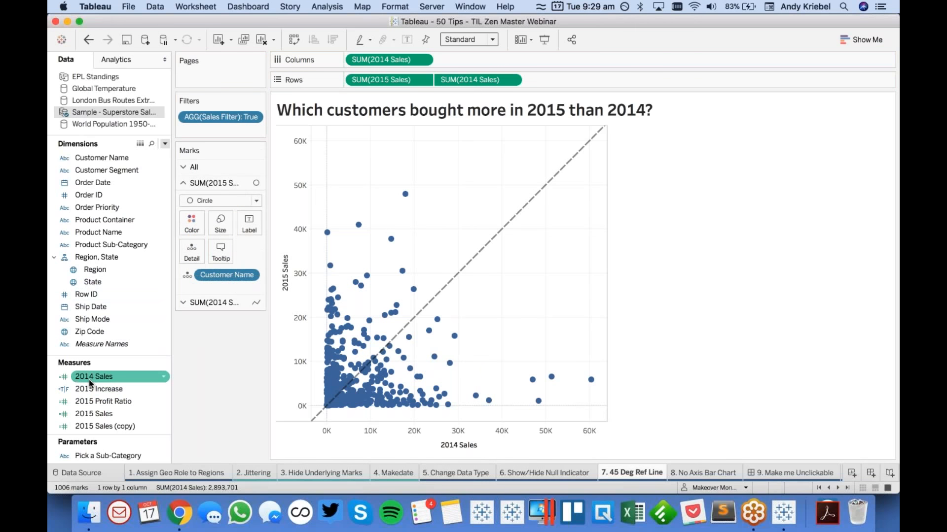
left_click_drag(101, 389, 192, 223)
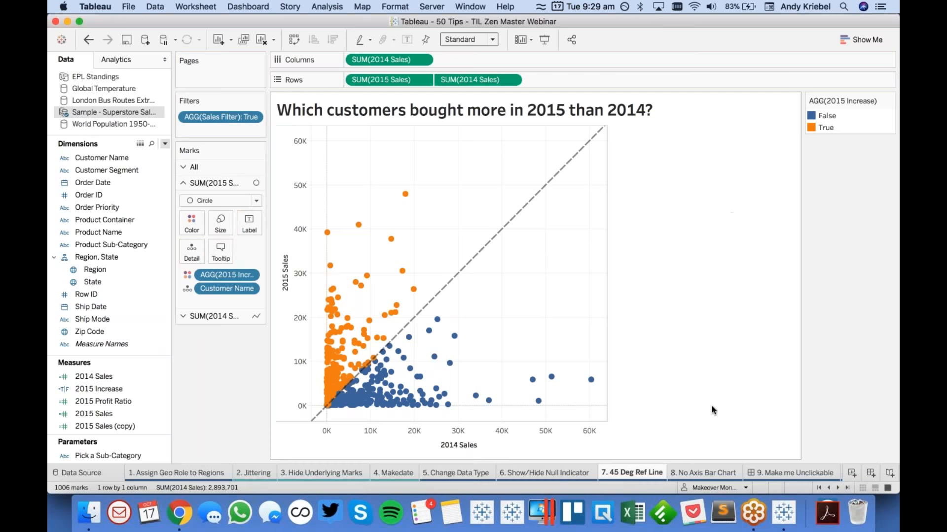
mouse_move(462, 271)
Step: On the 8. No Axis Bar Chart sheet, build a bar chart of SUM(2014 Sales) by Product Sub-Category, sorted in descending order
left_click(703, 474)
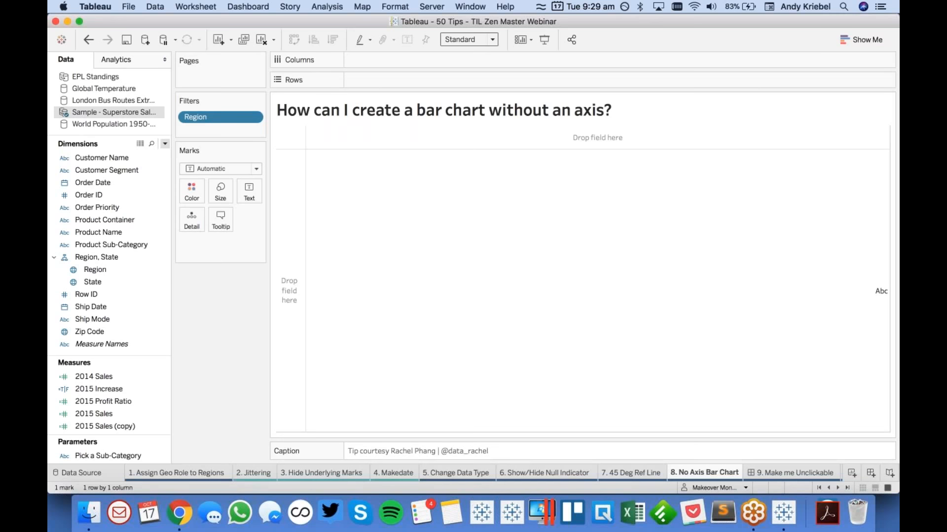
left_click_drag(120, 245, 289, 291)
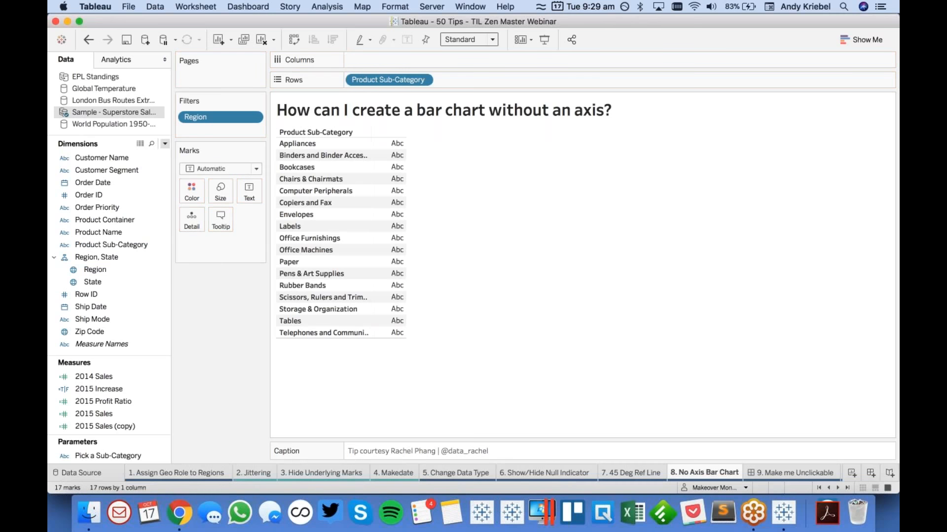
left_click_drag(94, 376, 383, 57)
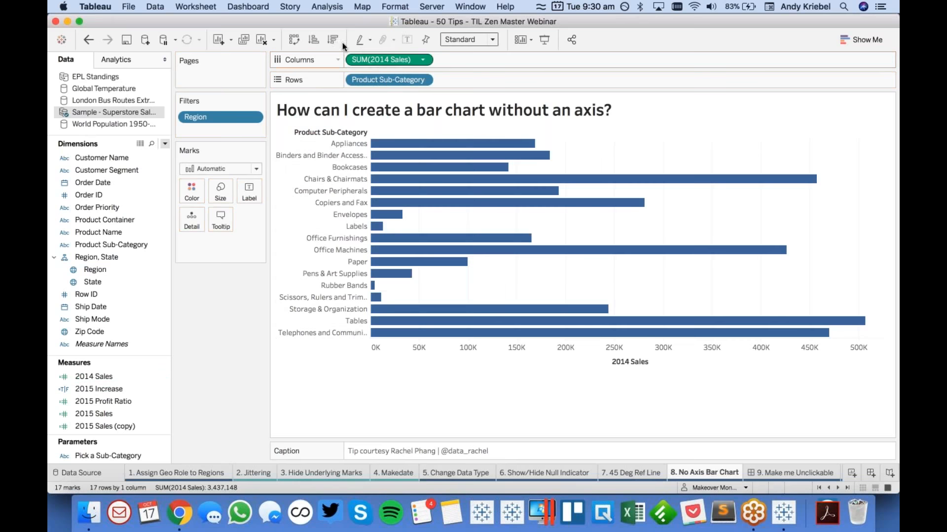
left_click(333, 40)
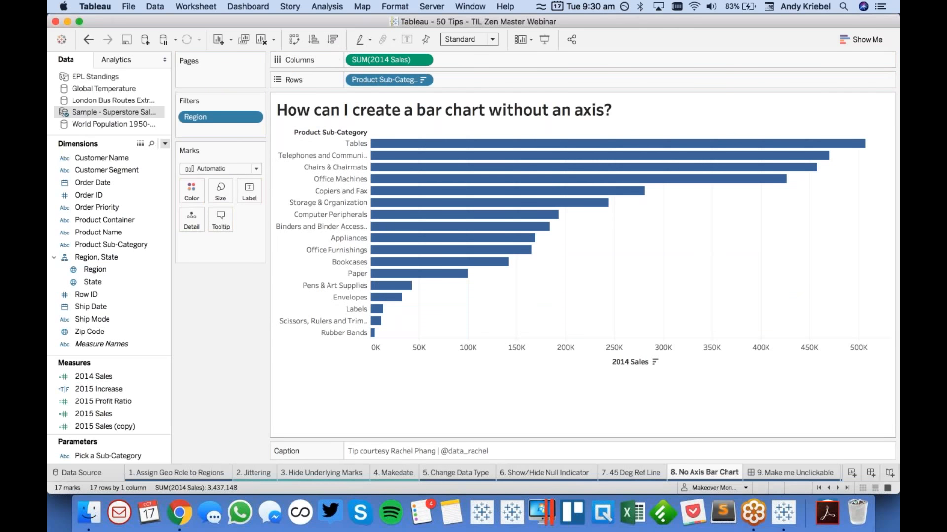
Step: Hide the 2014 Sales axis header of the bar chart
right_click(592, 353)
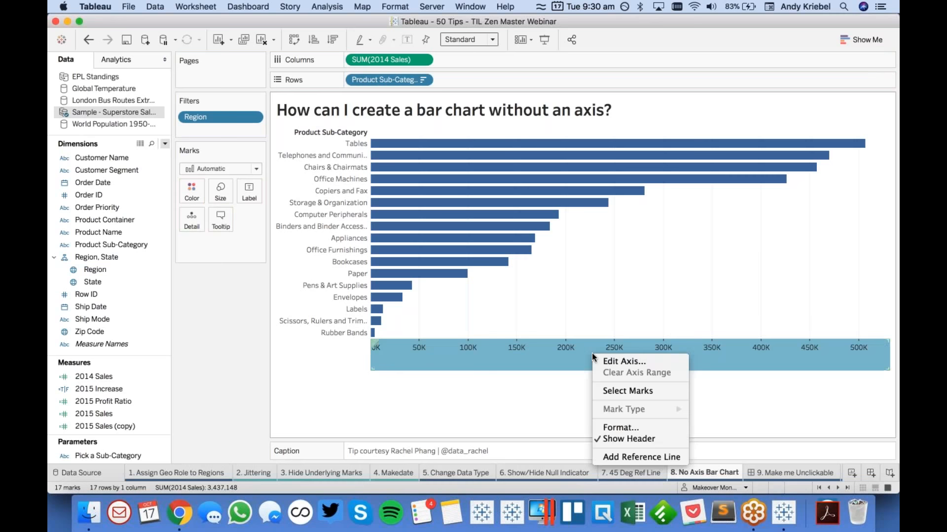
left_click(623, 439)
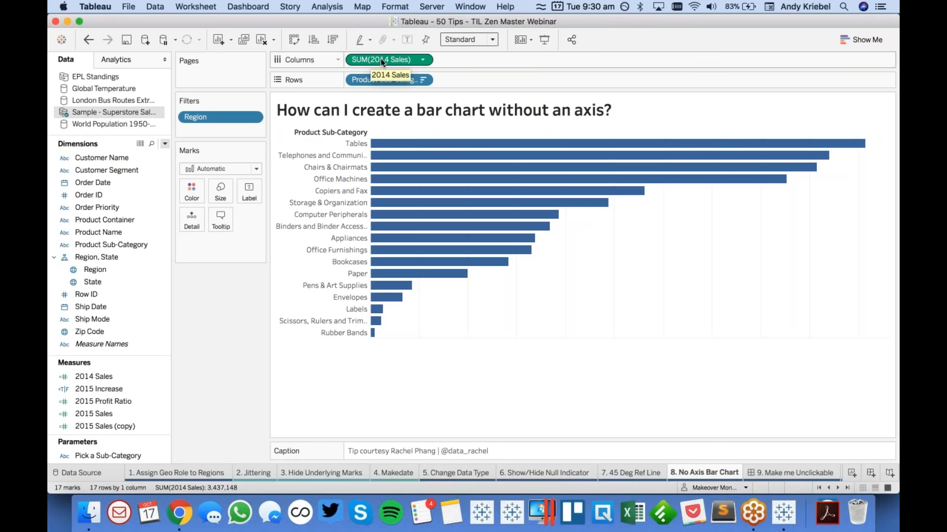
Step: Undo the axis hiding, the sort and the placement of SUM(2014 Sales), leaving only Product Sub-Category on Rows
left_click(89, 40)
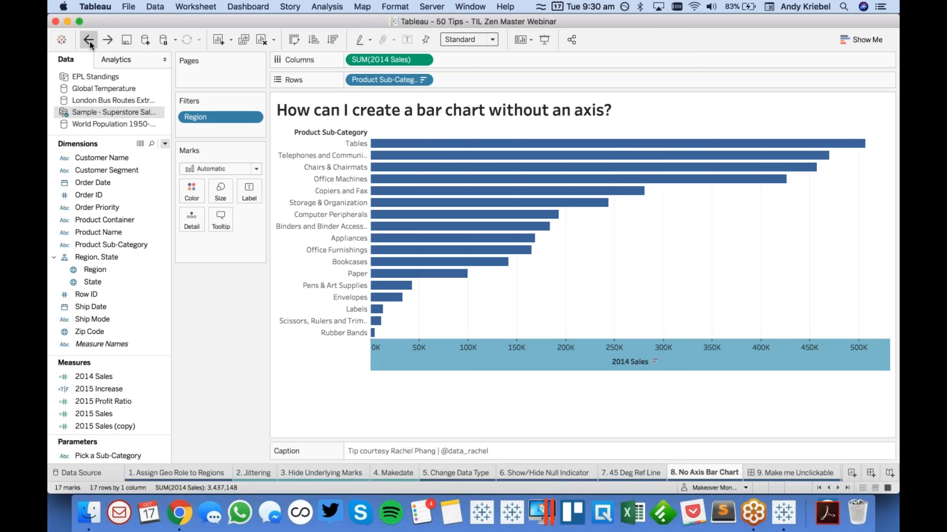
left_click(89, 42)
left_click(90, 41)
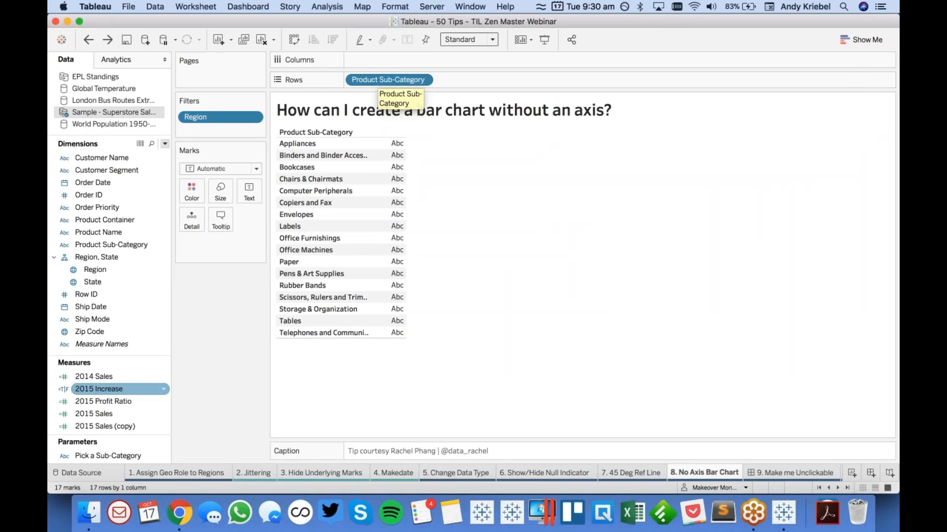
Step: Size the marks by SUM(2014 Sales) and change the mark type to Bar
left_click(104, 378)
left_click_drag(103, 378, 220, 190)
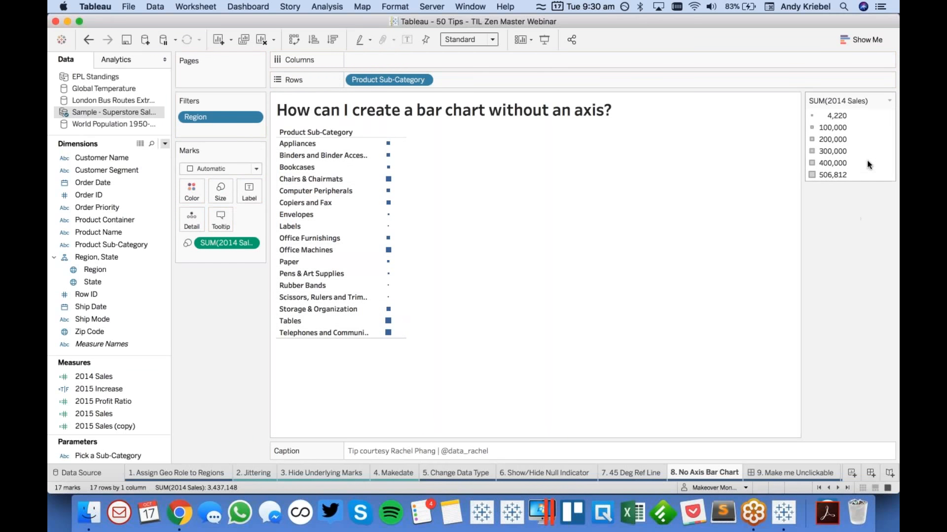
left_click(209, 166)
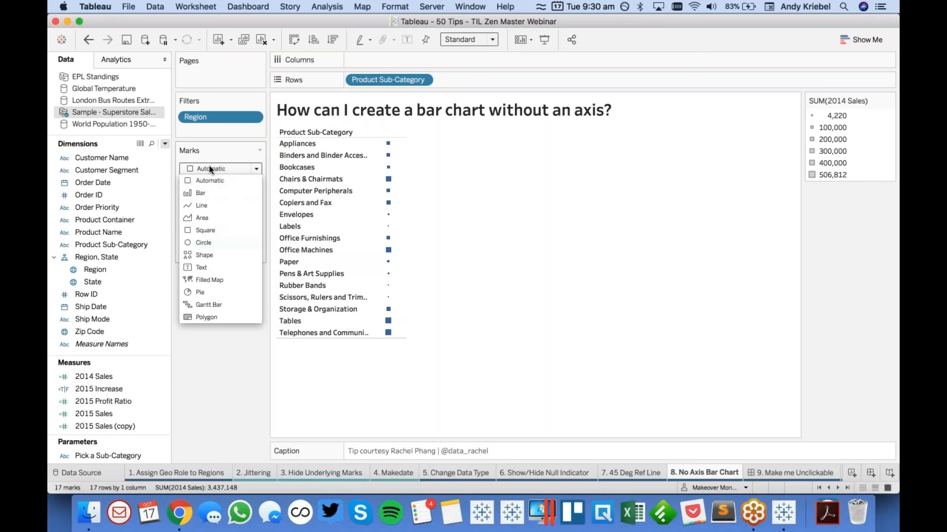
left_click(210, 193)
Step: Sort the product sub-categories in descending order and fit the chart to Entire View
left_click(333, 40)
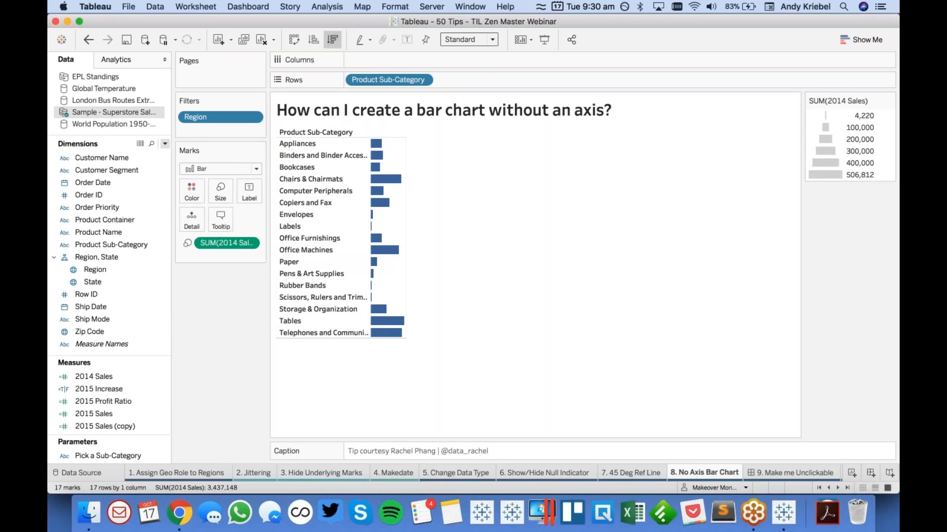
left_click(467, 38)
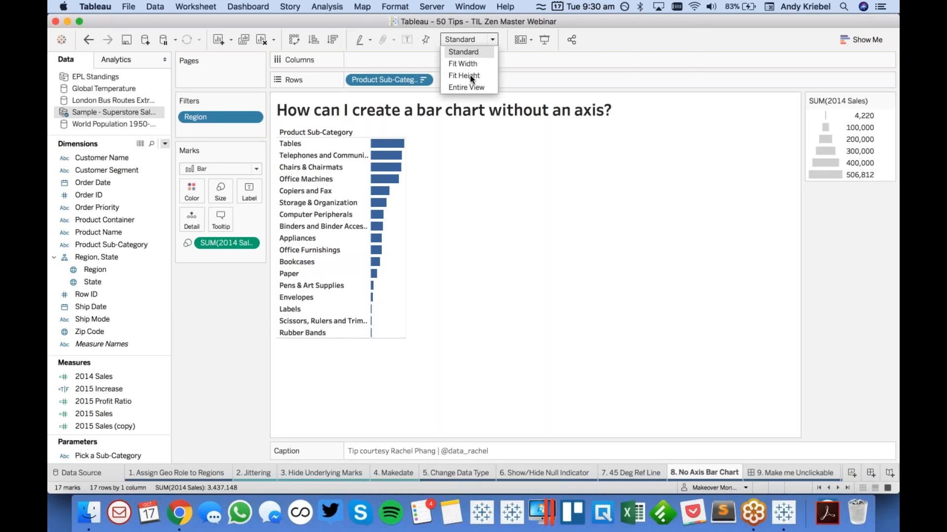
key("Return")
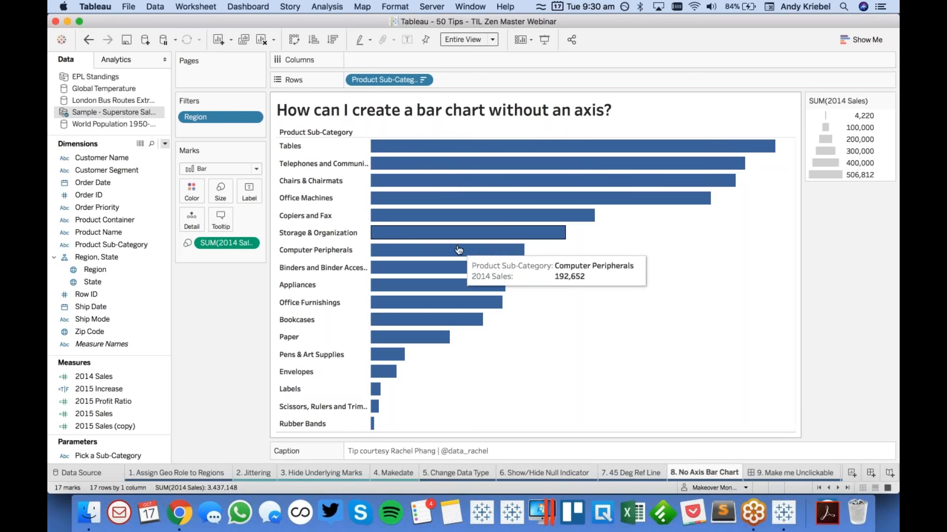
Step: Try showing mark labels on the bars and turn them off again
left_click(406, 40)
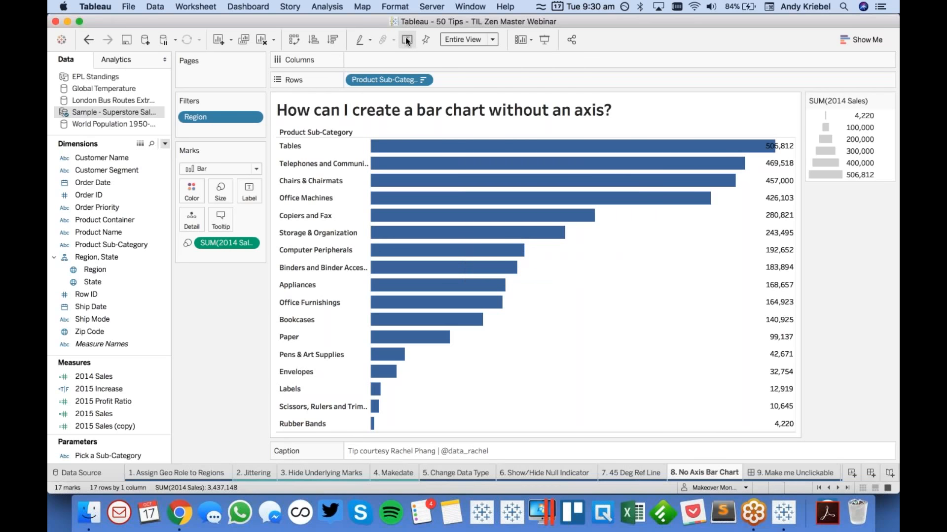
left_click(407, 40)
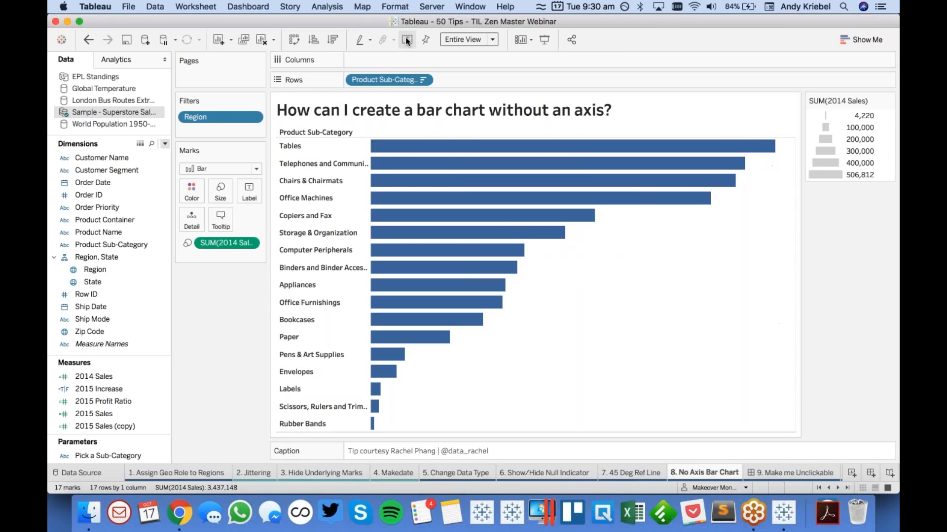
Step: Present the 9. Make me Unclickable dashboard and test its interactivity by selecting Montana, Wyoming and a neighbouring state on the map
left_click(774, 474)
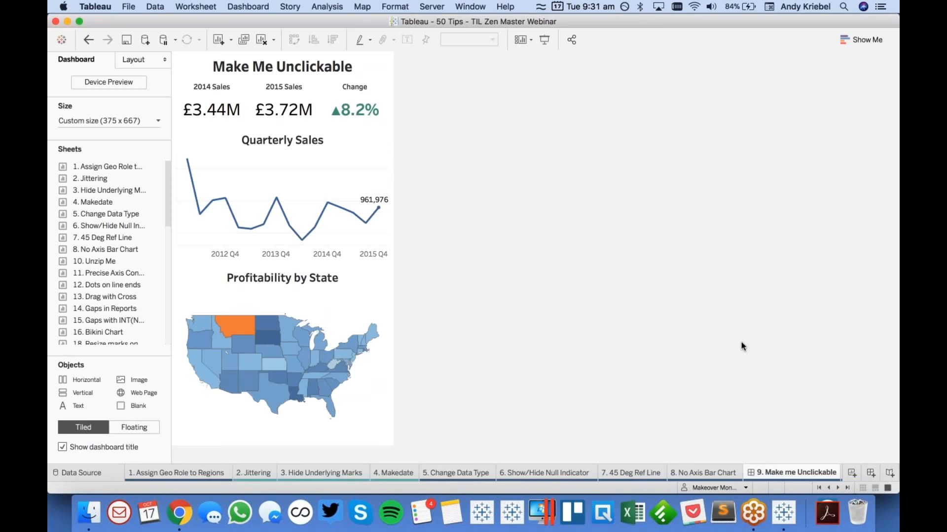
left_click(544, 41)
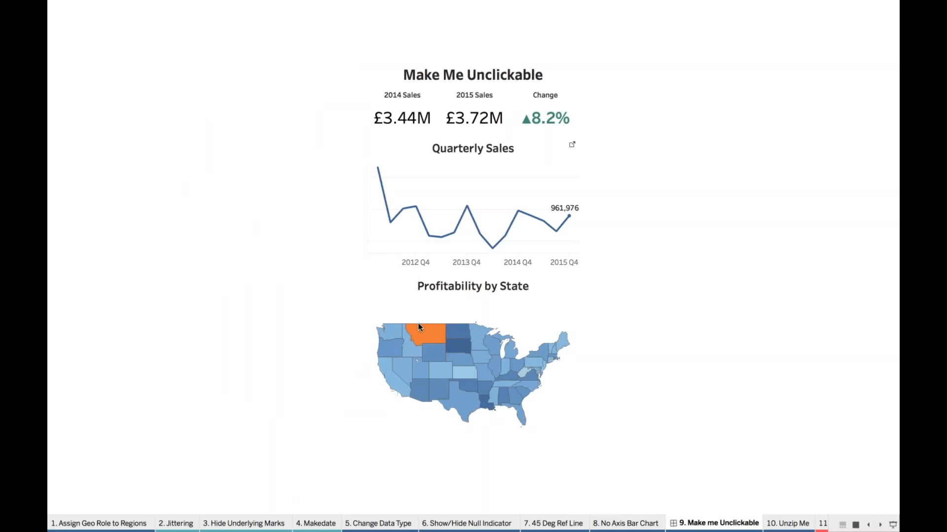
mouse_move(429, 339)
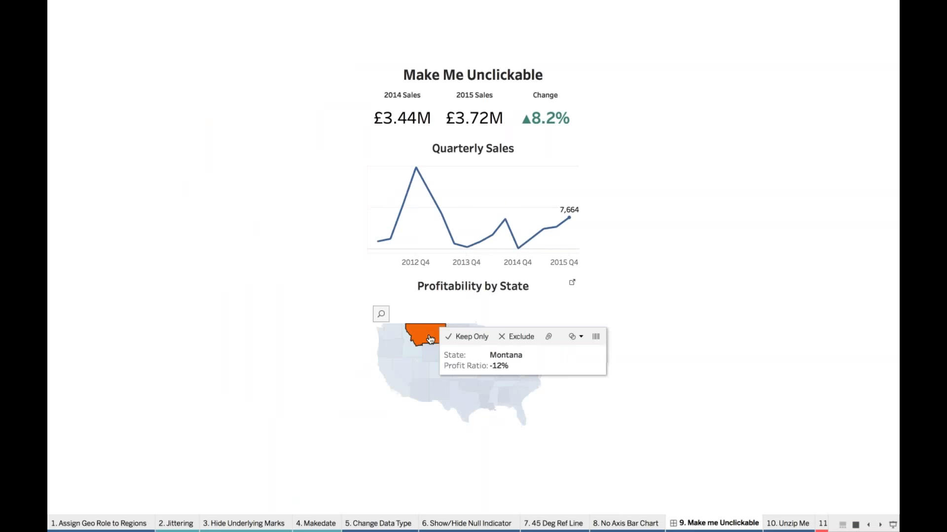
left_click(430, 340)
left_click(432, 358)
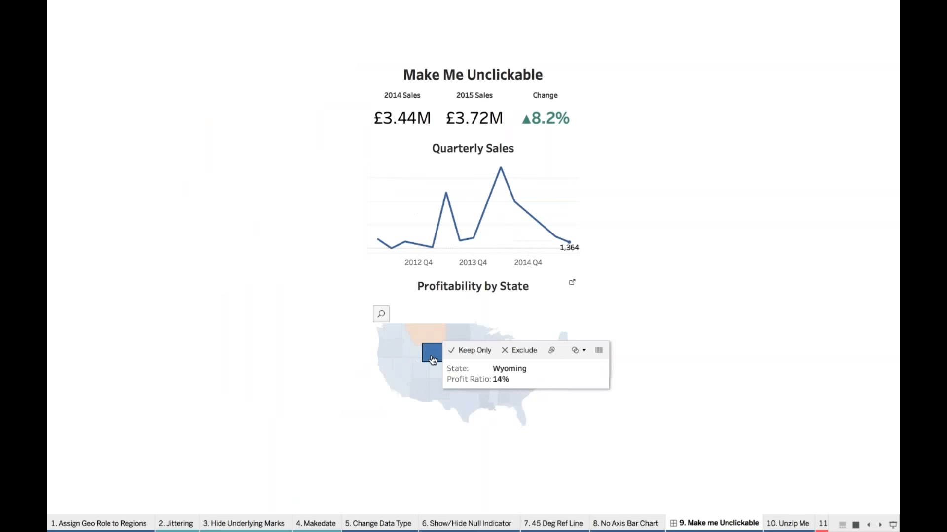
left_click(433, 359)
left_click(441, 371)
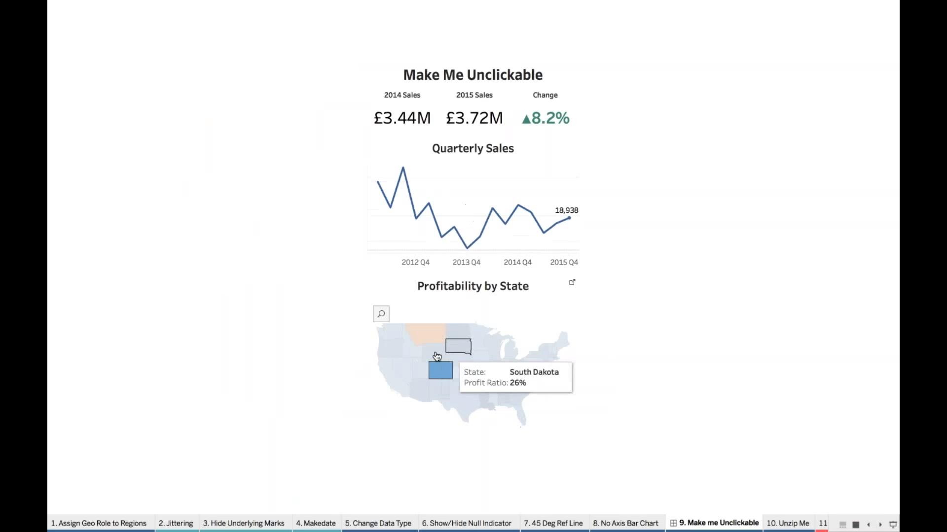
left_click(434, 356)
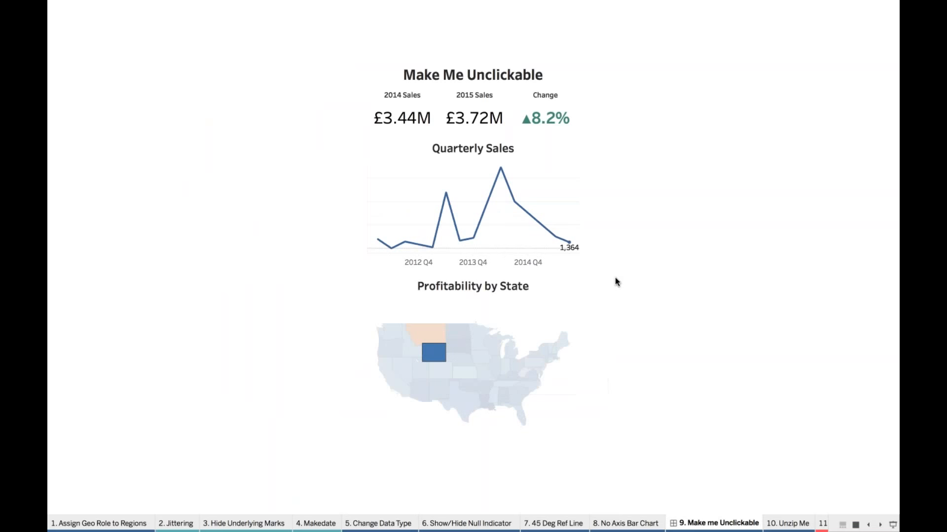
left_click(434, 353)
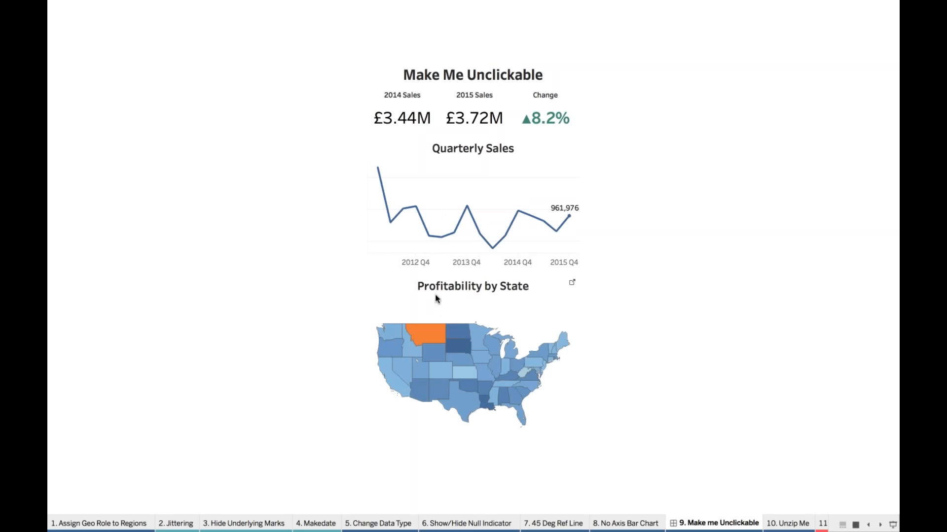
mouse_move(416, 330)
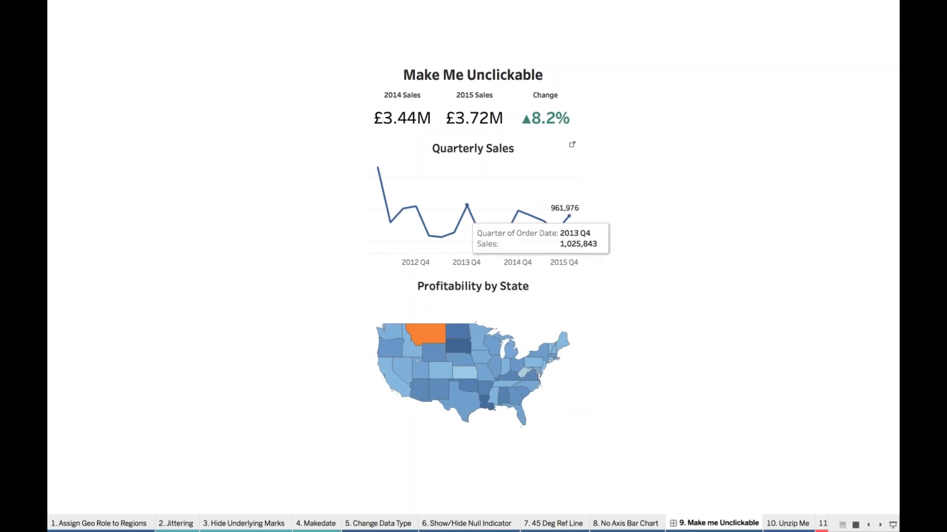
mouse_move(521, 216)
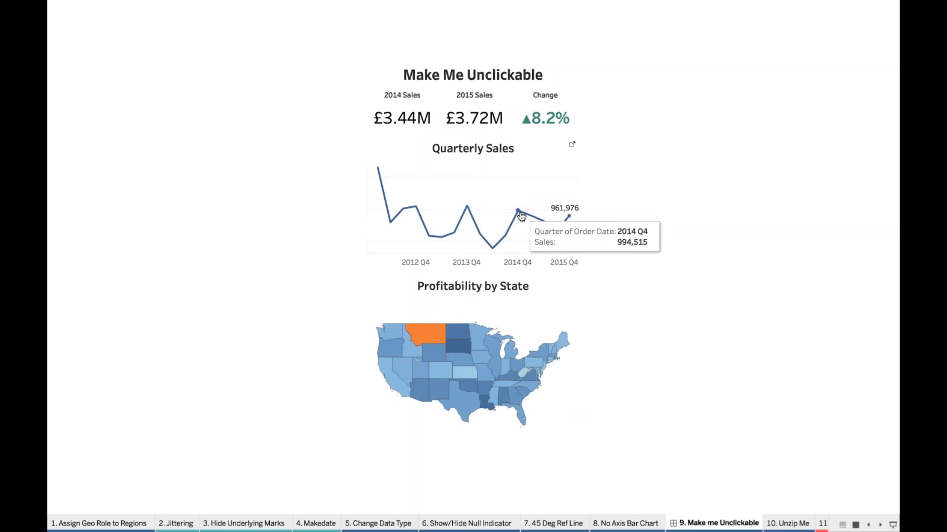
key("Escape")
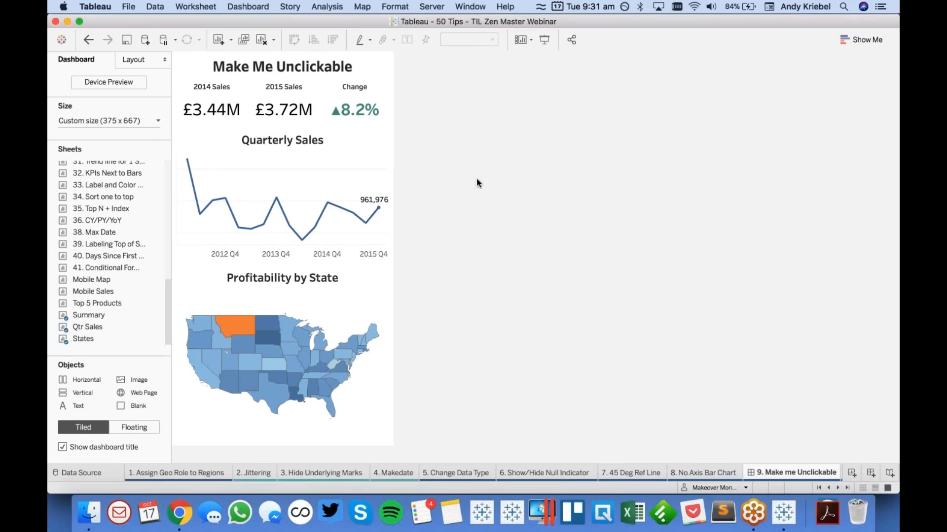
Step: Cover the entire dashboard with a floating Blank object and check it in presentation mode
left_click(132, 427)
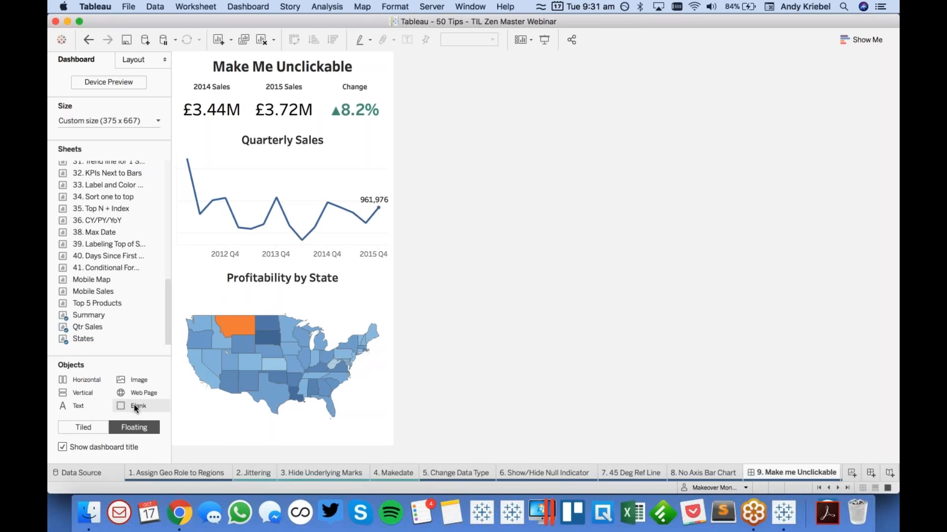
left_click_drag(136, 408, 174, 55)
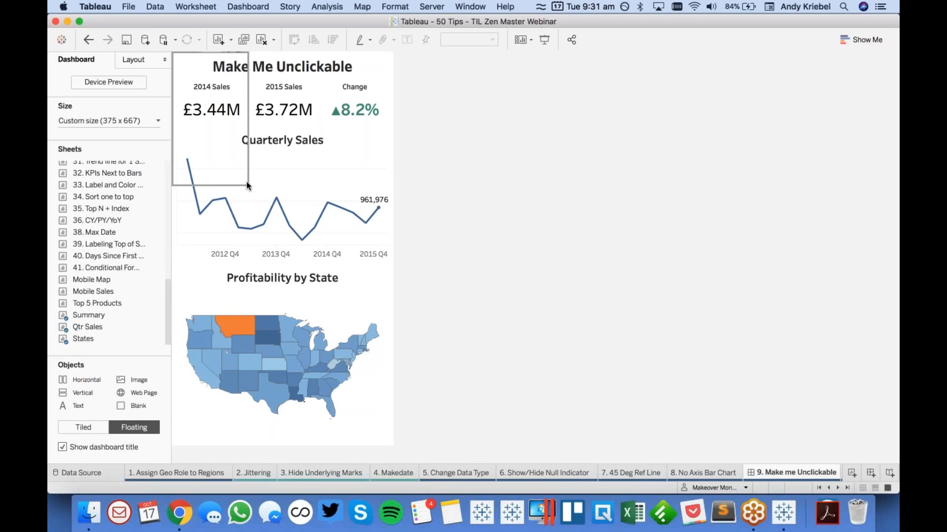
left_click_drag(248, 186, 393, 446)
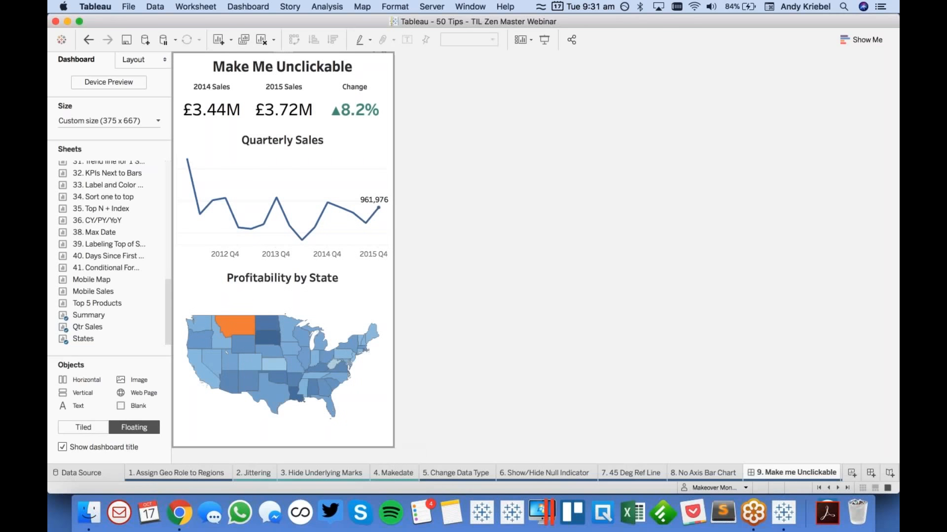
left_click(543, 40)
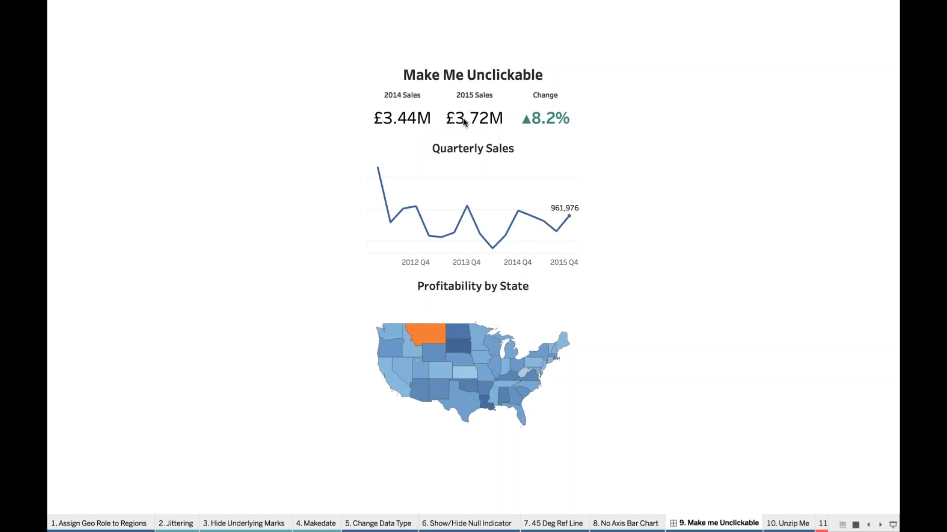
key("Escape")
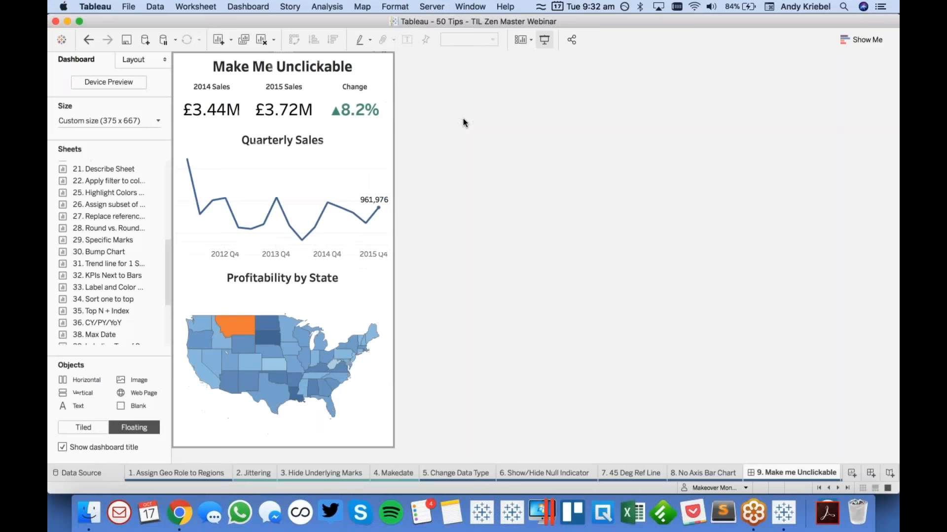
Step: Open the 10. Unzip Me worksheet
left_click(836, 486)
left_click(837, 487)
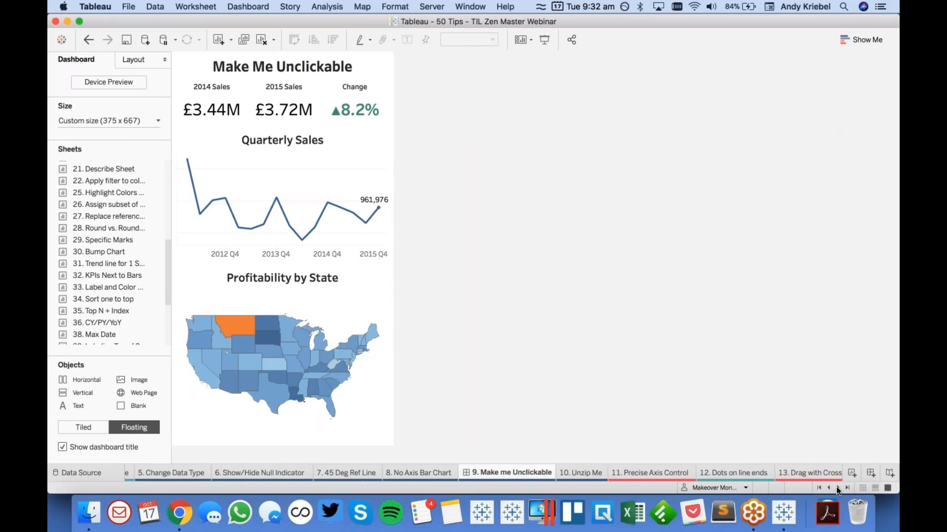
left_click(889, 308)
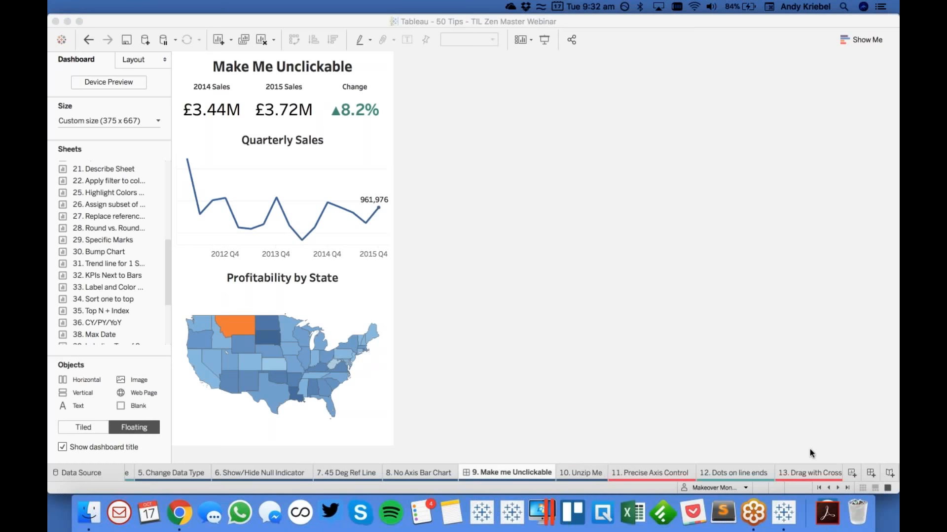
left_click(591, 473)
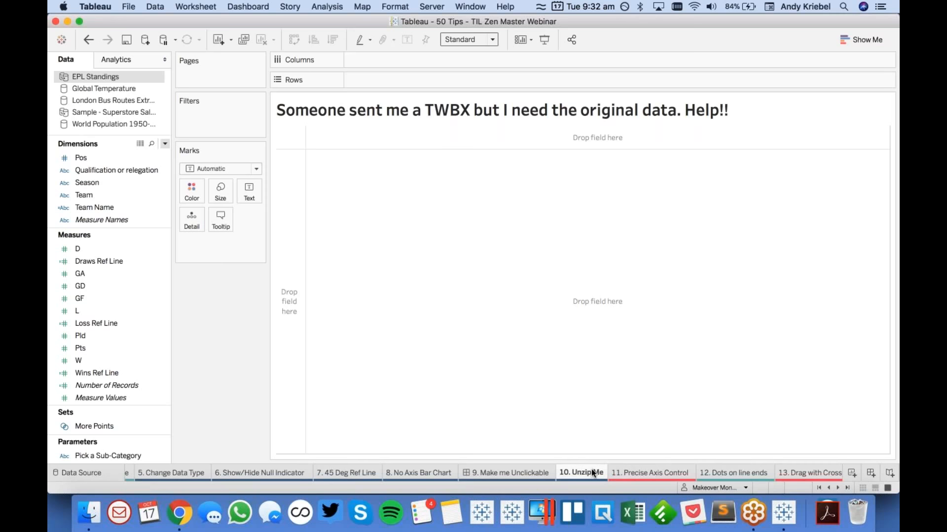
Step: Switch to the Unzip folder in Finder and choose to open No idea what is in here.twbx with another application
left_click(90, 515)
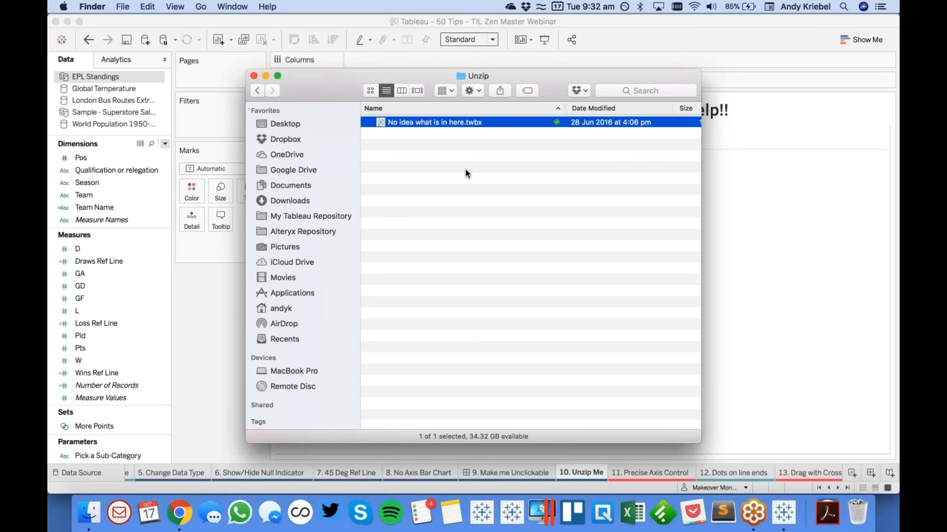
key("super+Tab")
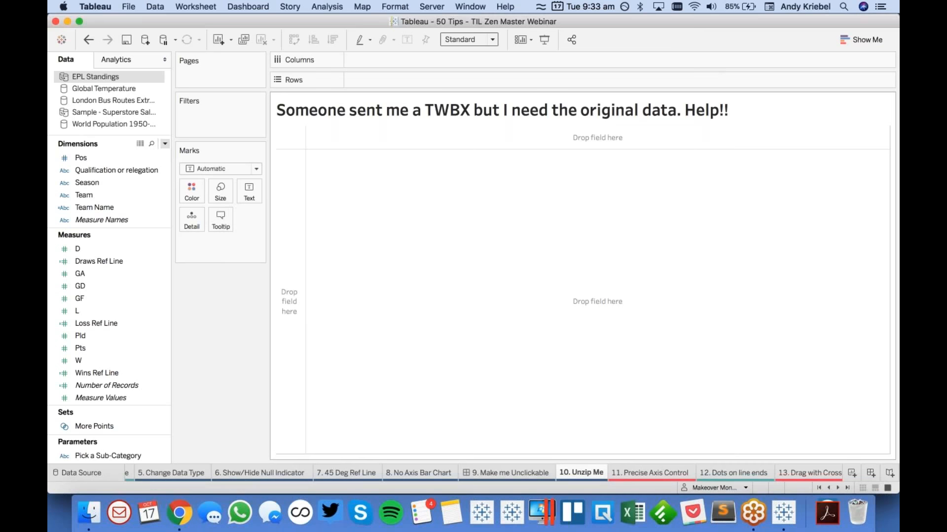
key("super+Tab")
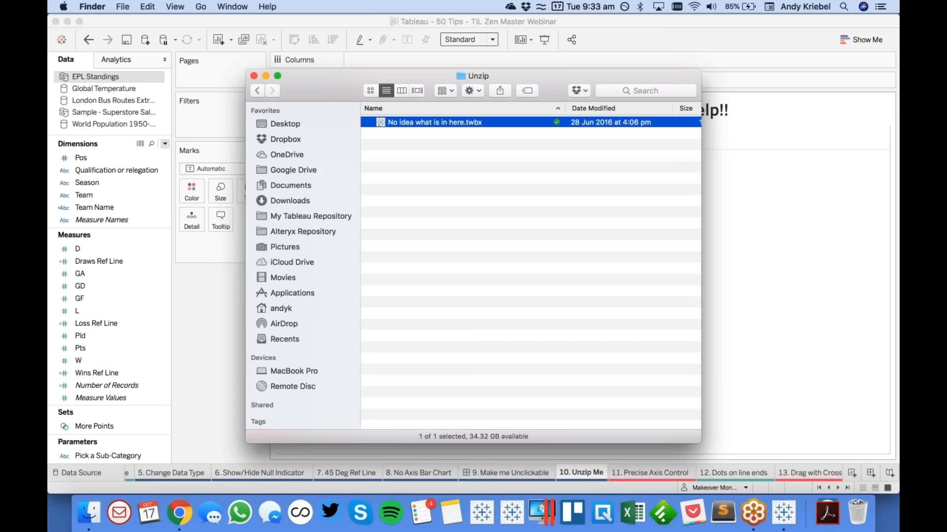
right_click(420, 127)
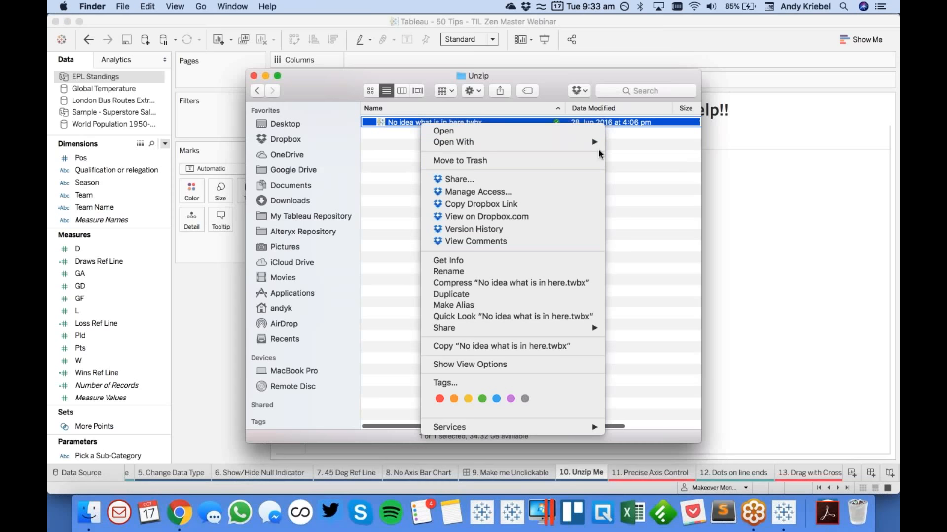
mouse_move(594, 146)
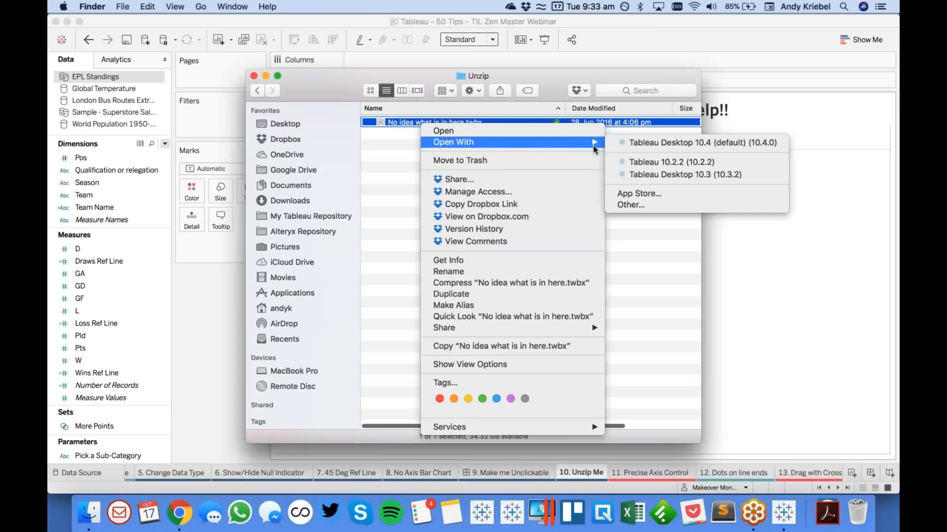
left_click(642, 205)
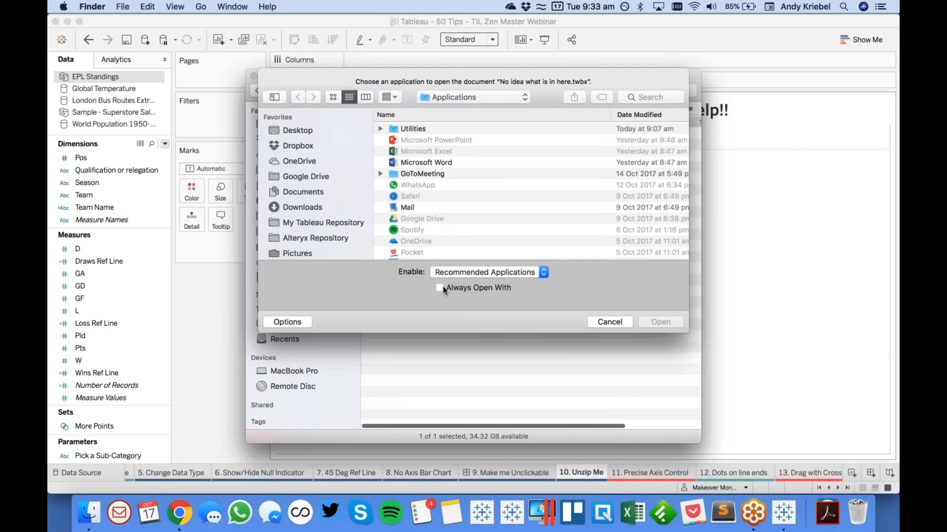
Step: Enable all applications, sort them by name, and open the TWBX file with The Unarchiver to extract it
left_click(460, 270)
left_click(460, 279)
left_click(485, 114)
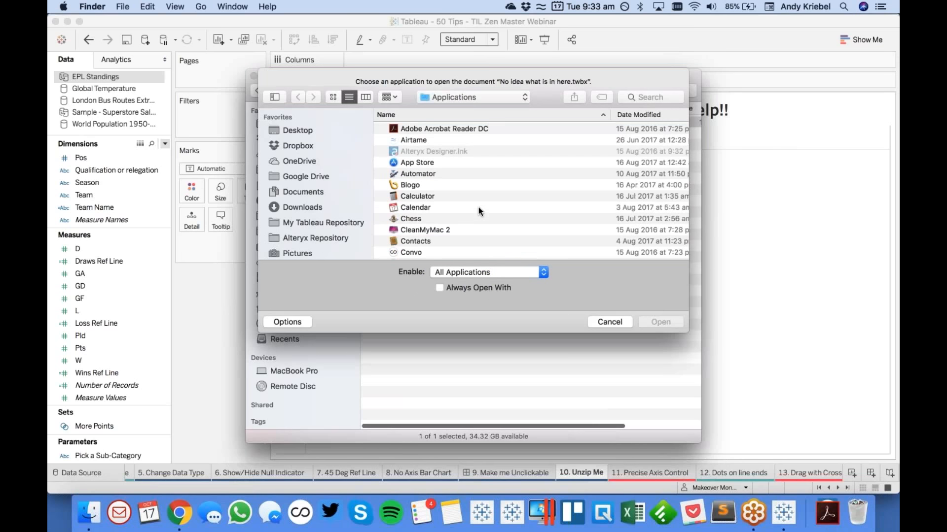
scroll(479, 207, "down", 20)
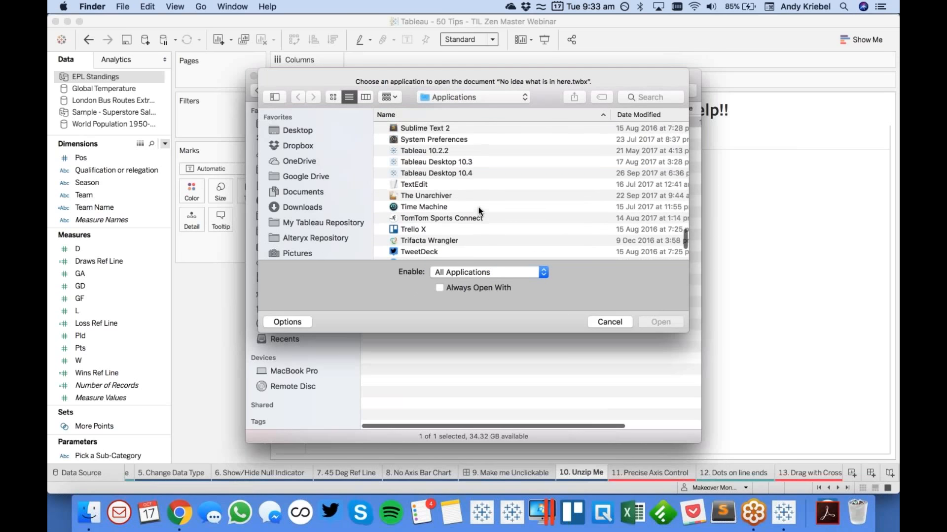
left_click(434, 186)
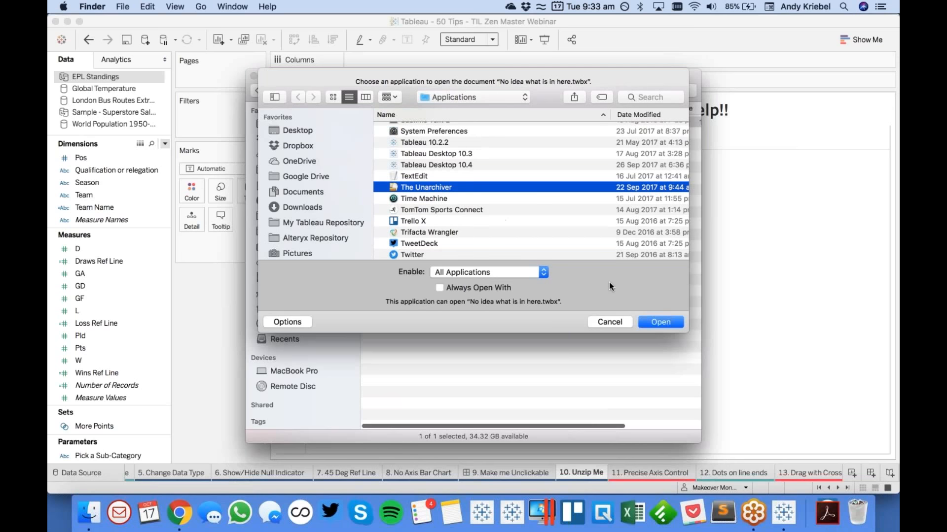
left_click(655, 322)
Step: Expand the extracted No idea what is in here folder down through Data to the Banking Industry and en_US-US subfolders
left_click(374, 134)
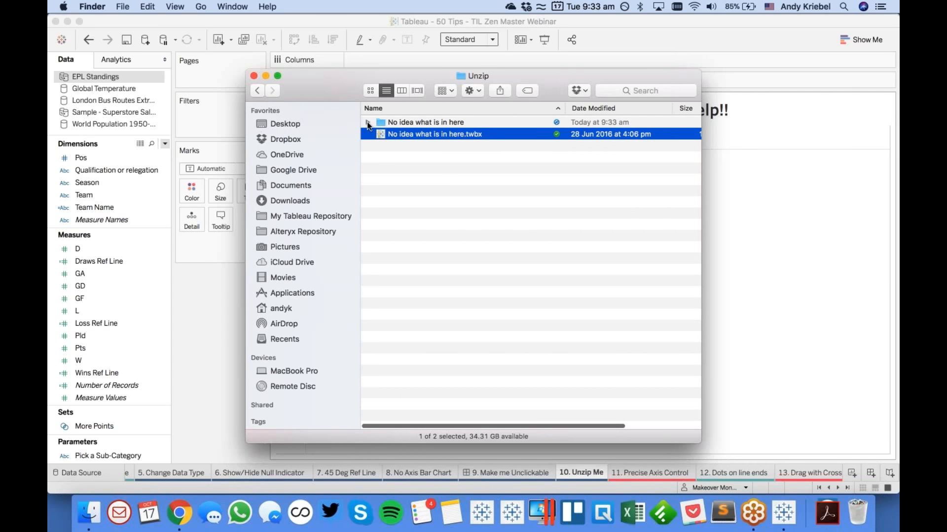
left_click(367, 123)
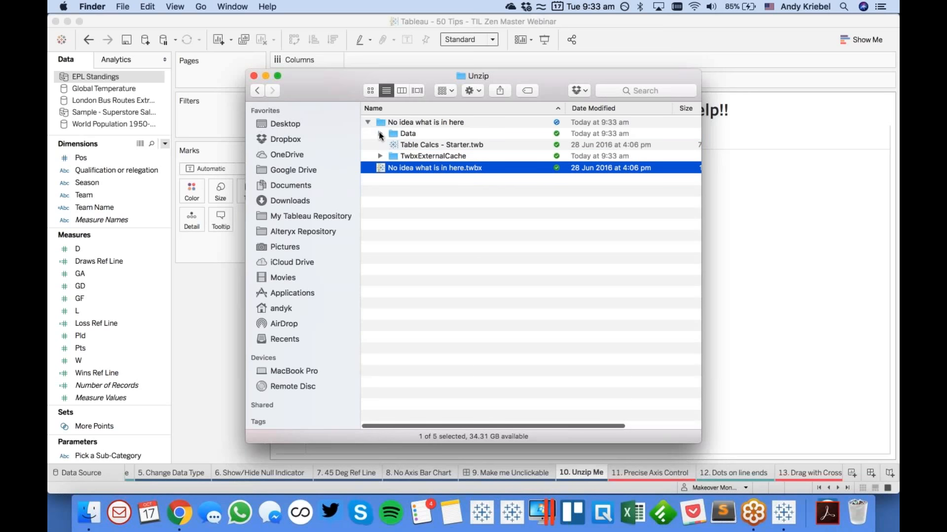
left_click(380, 134)
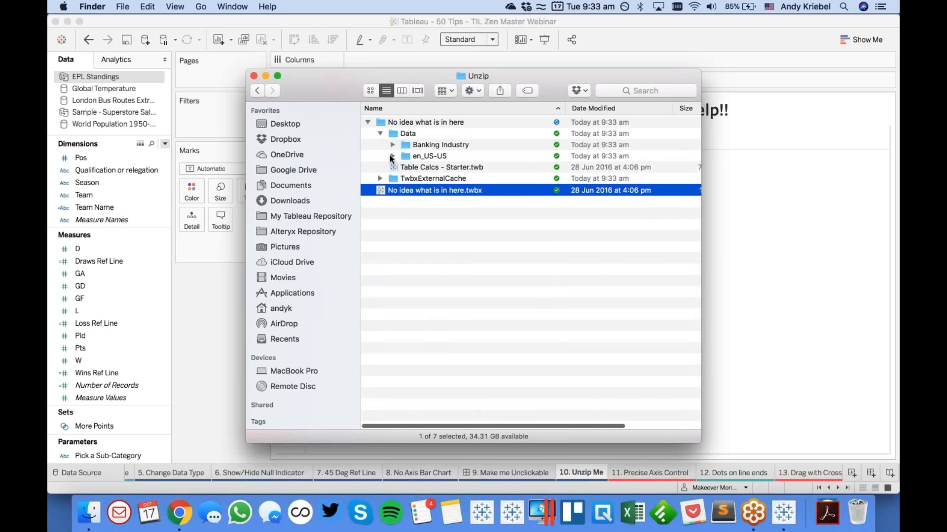
left_click(392, 156)
left_click(393, 145)
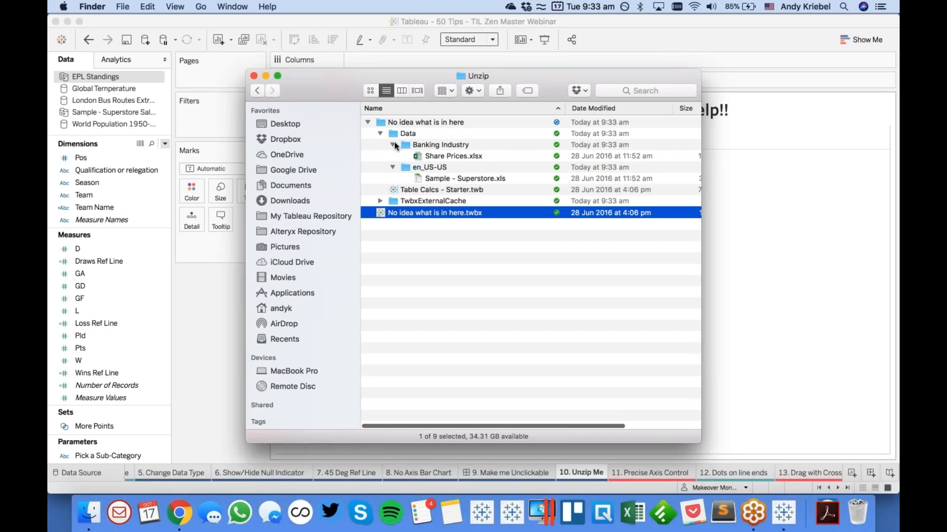
Step: Point out the extracted Sample - Superstore.xls, Share Prices.xlsx and Table Calcs - Starter.twb files, and close the Finder window
left_click(439, 177)
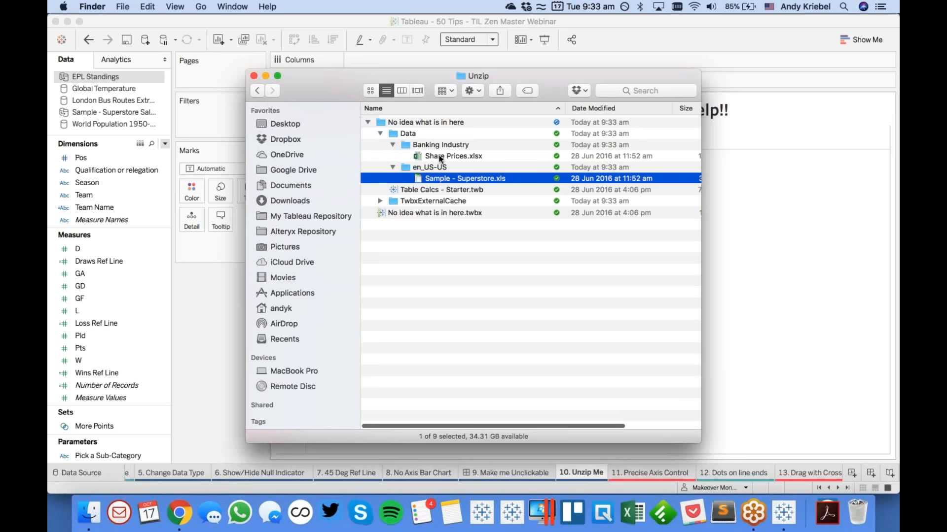
left_click(440, 156)
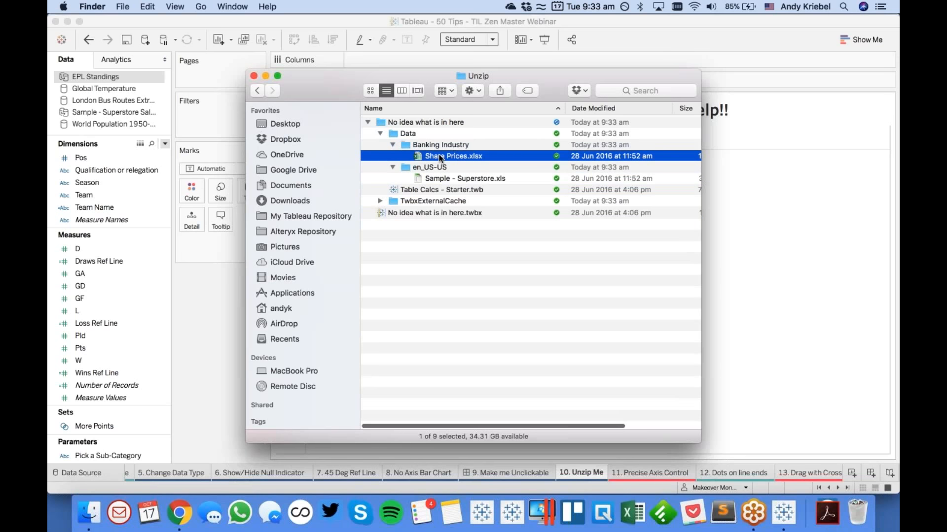
left_click(433, 189)
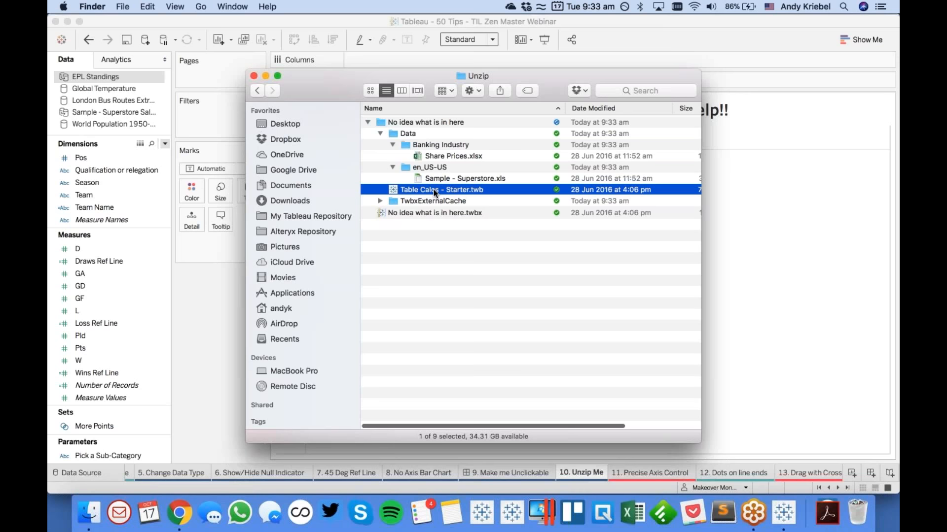
left_click(437, 158)
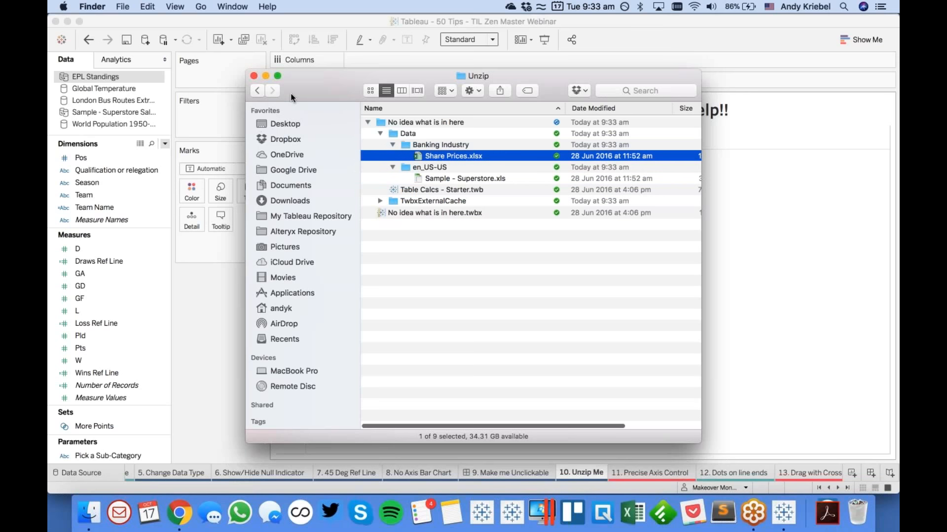
left_click(254, 77)
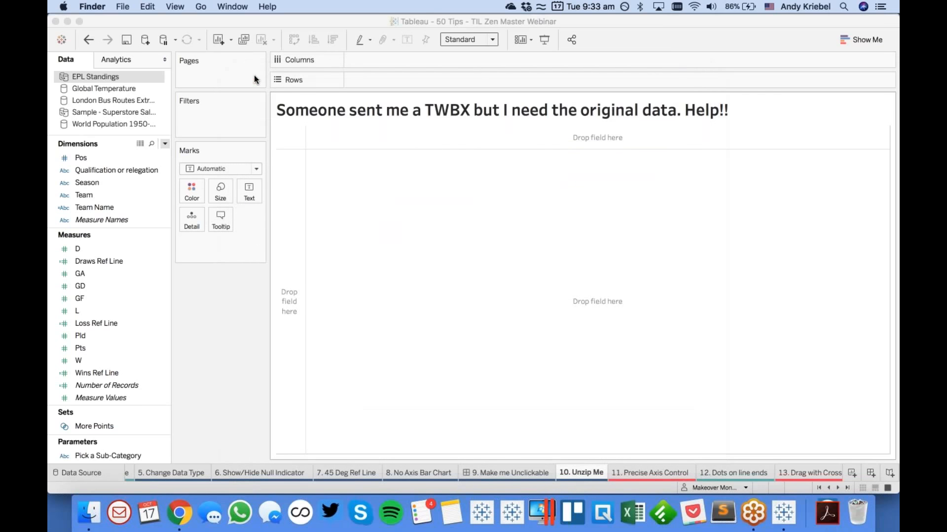
Step: On the 11. Precise Axis Control worksheet in Tableau, build a line chart of Median by Year with Year as continuous
left_click(667, 474)
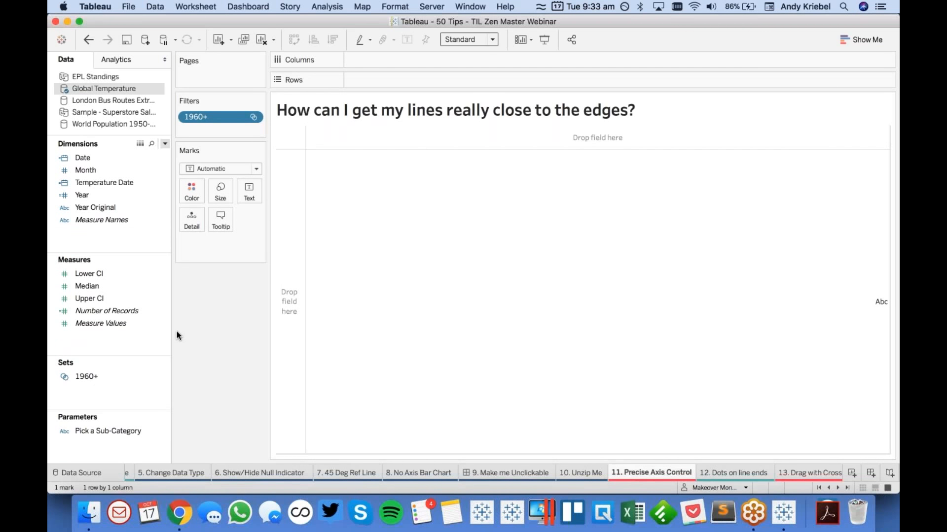
left_click_drag(82, 195, 413, 65)
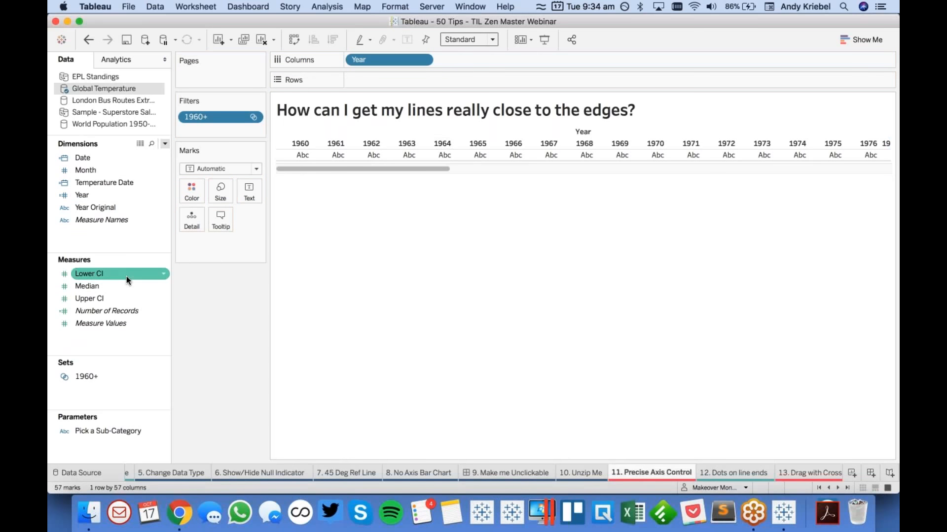
left_click_drag(99, 289, 398, 76)
left_click(422, 59)
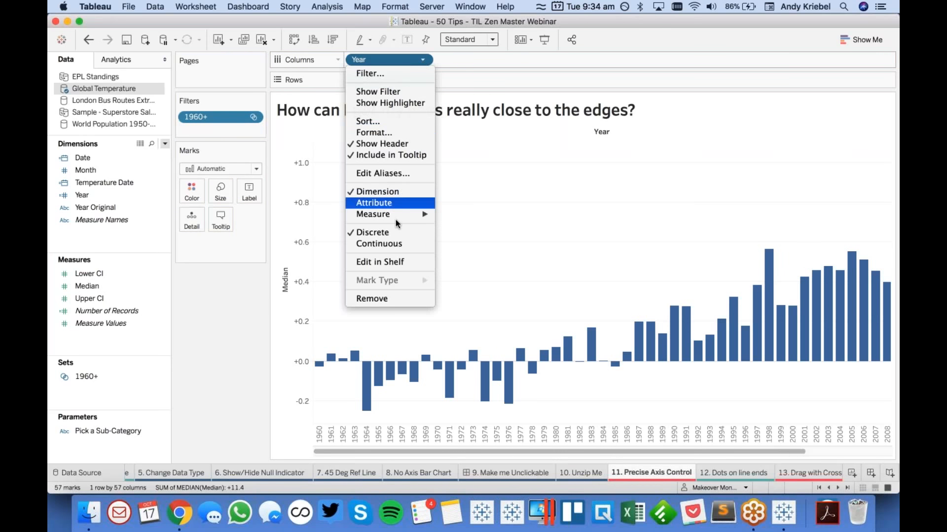
left_click(392, 241)
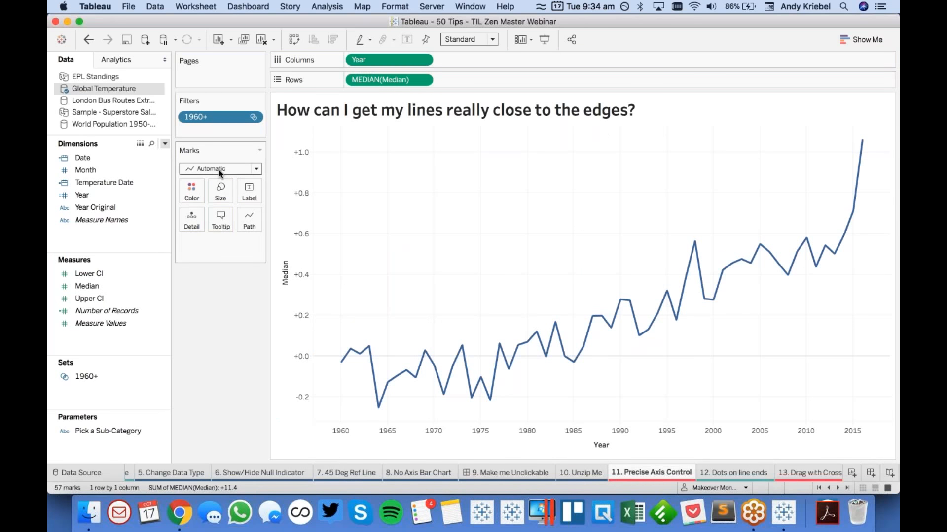
Step: Try a fixed Year axis range from 1959 to 2018 and undo it
mouse_move(340, 367)
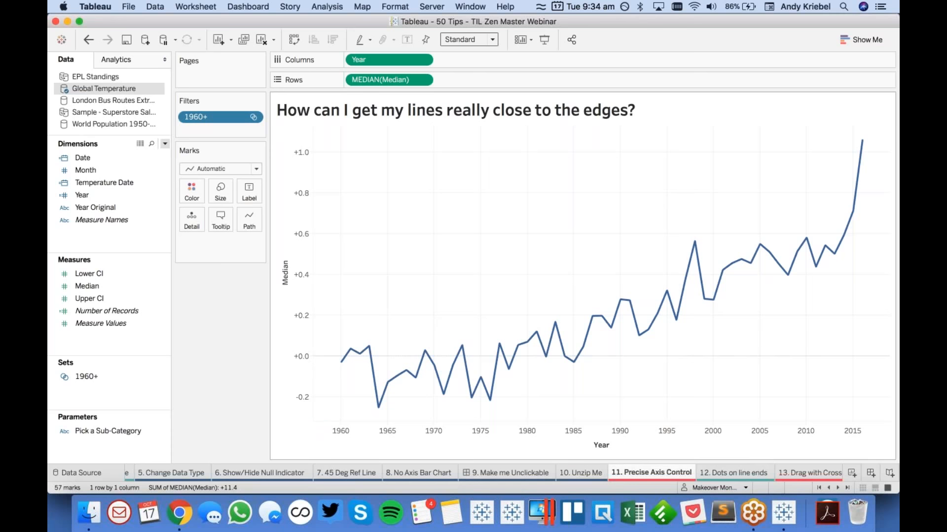
left_click(428, 438)
double_click(428, 437)
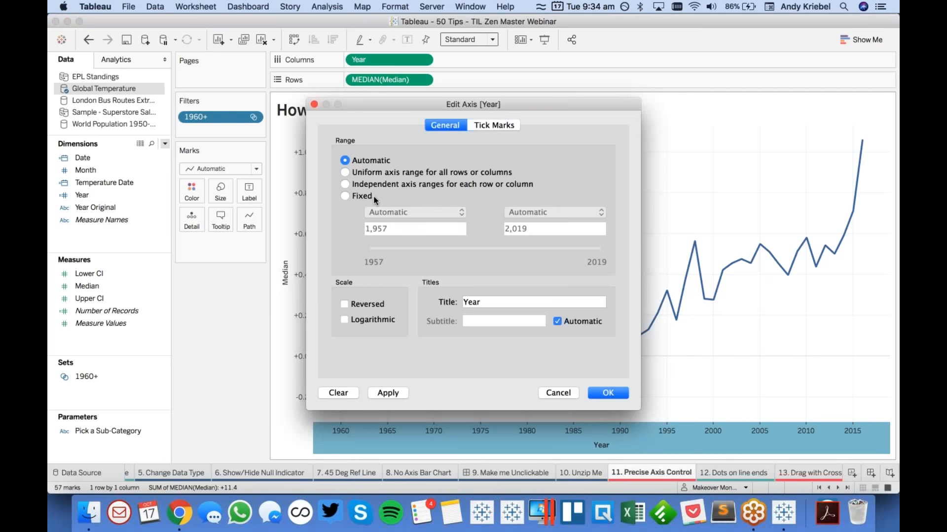
left_click(374, 196)
left_click(387, 228)
key("BackSpace")
type("9")
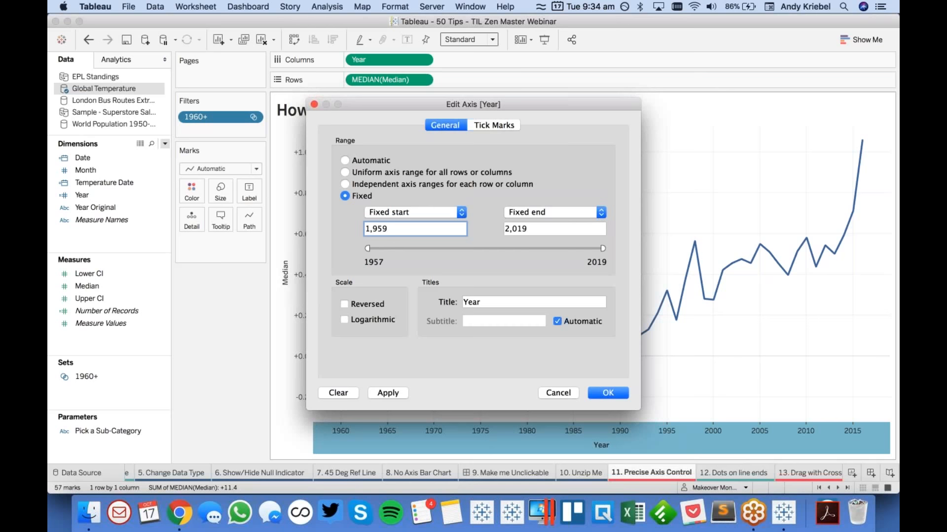
key("Tab")
type("2018")
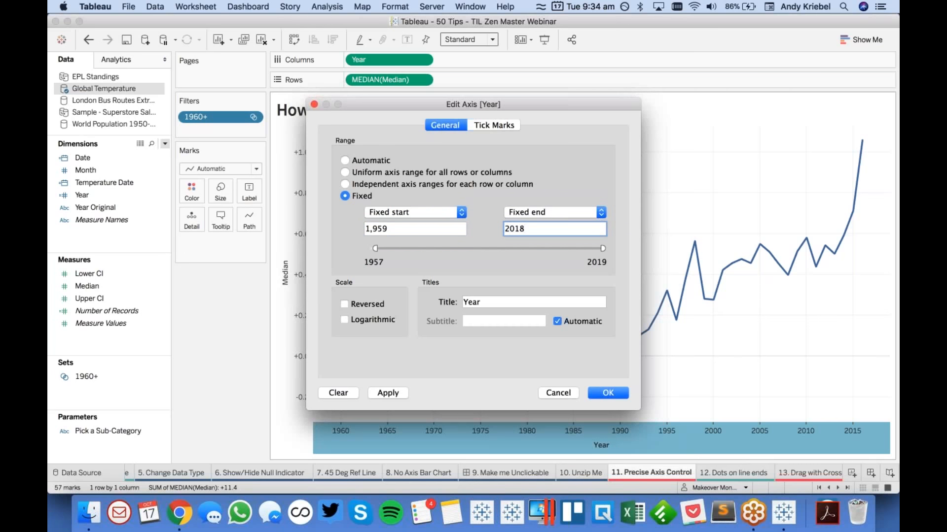
left_click(387, 393)
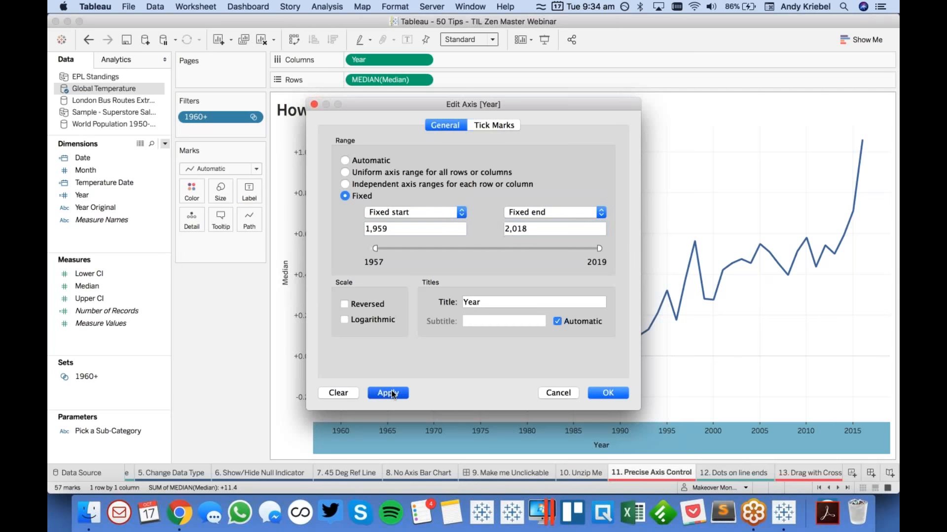
left_click(602, 393)
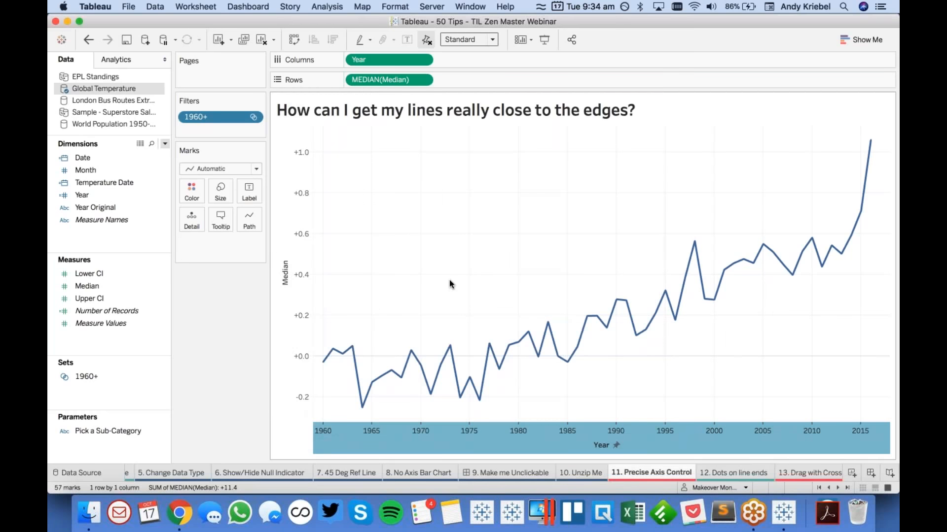
left_click(89, 39)
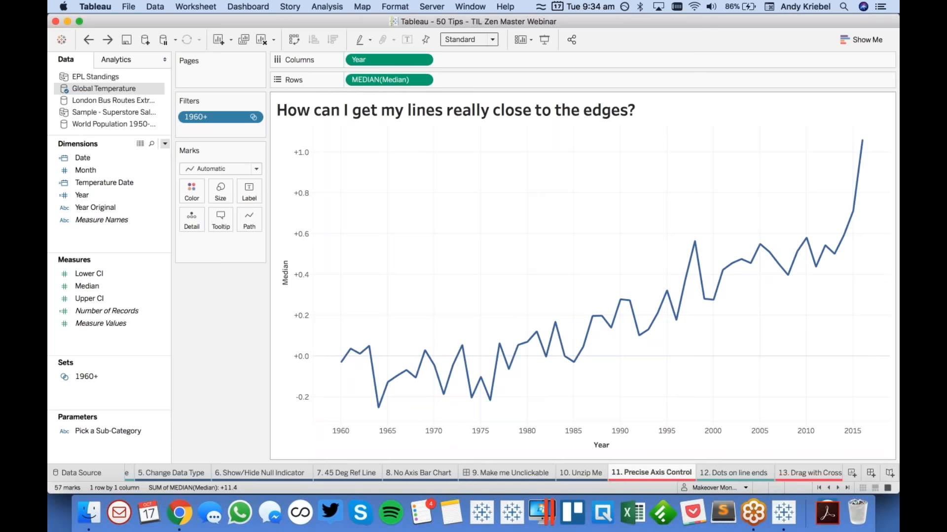
Step: Change the data type of the Year dimension to Number (decimal)
left_click(66, 197)
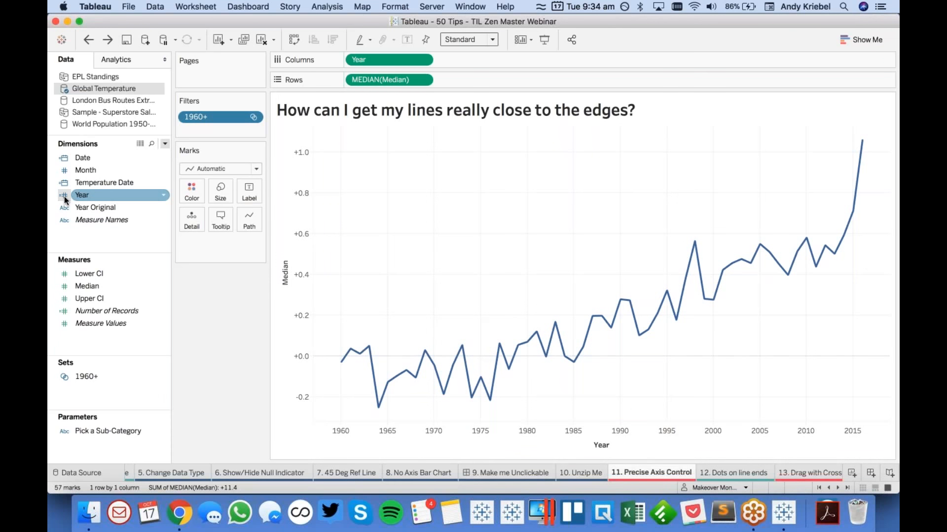
left_click(65, 196)
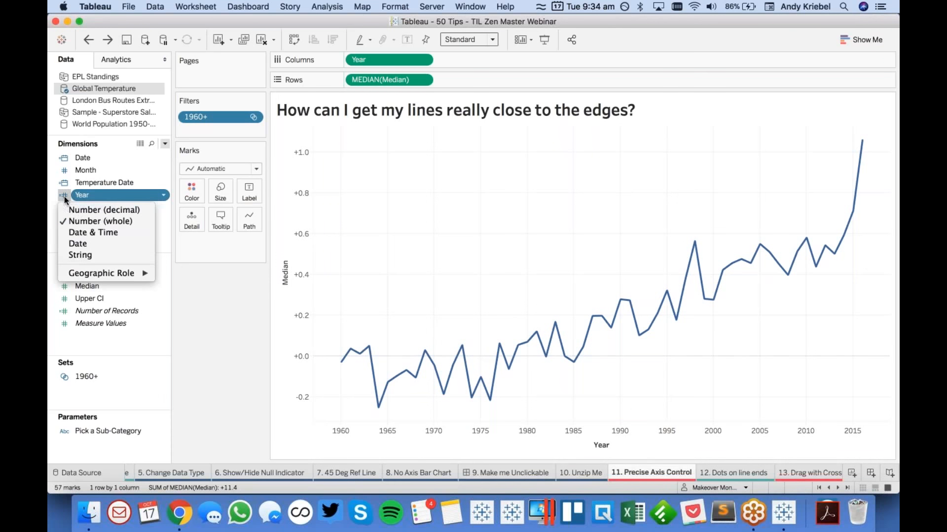
left_click(90, 209)
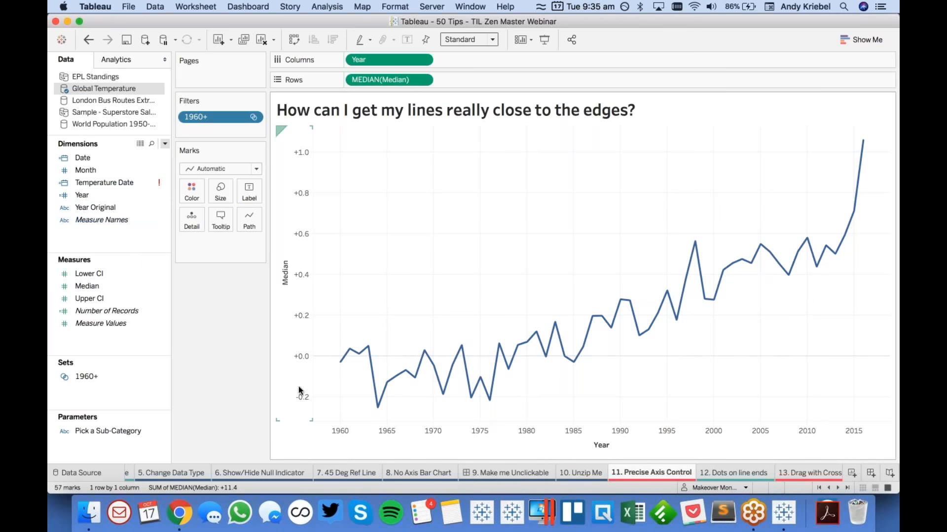
Step: Fix the Year axis range from 1,959.5 to 2016.5 so the line sits close to the chart edges
double_click(348, 437)
left_click(345, 196)
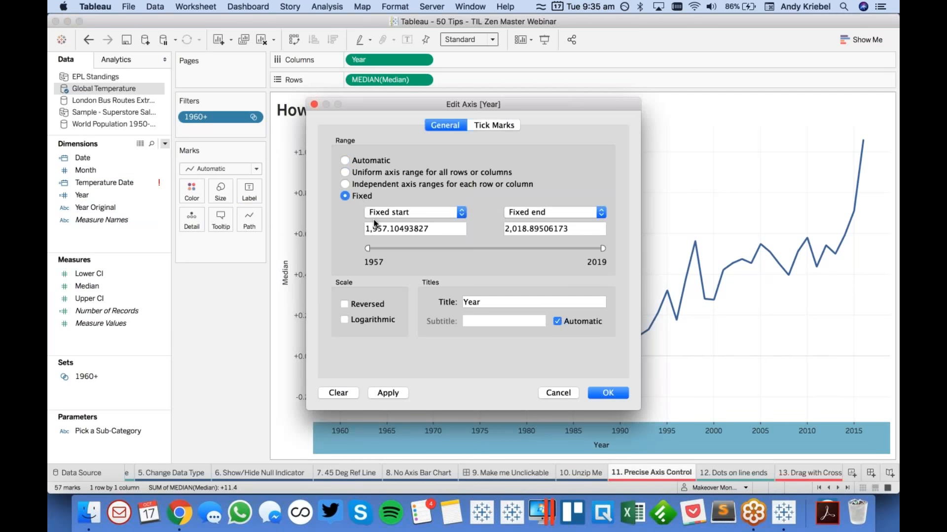
left_click_drag(382, 229, 440, 231)
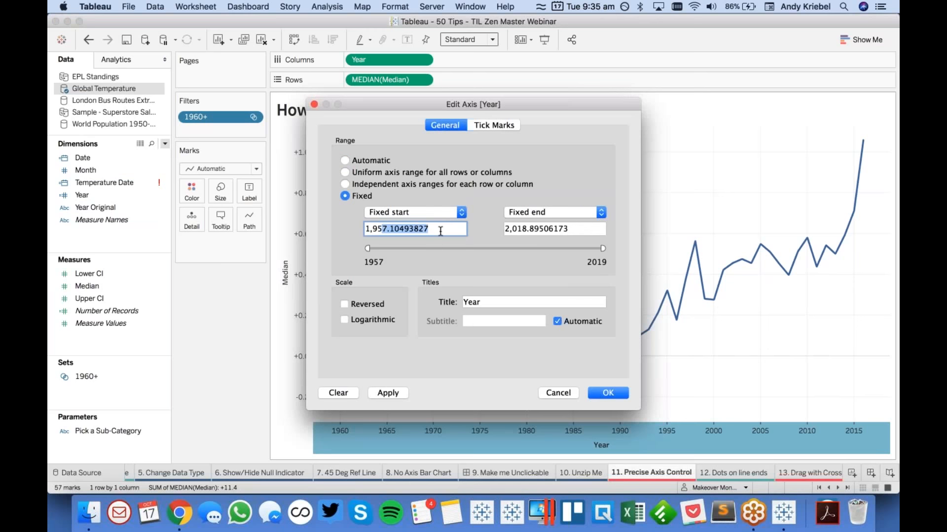
type("959.5")
key("Tab")
type("2016.5")
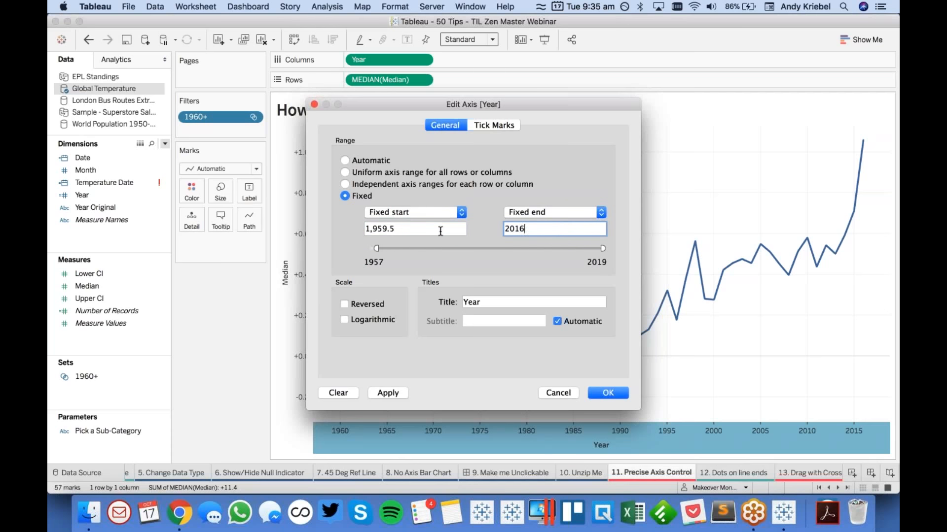
left_click(607, 393)
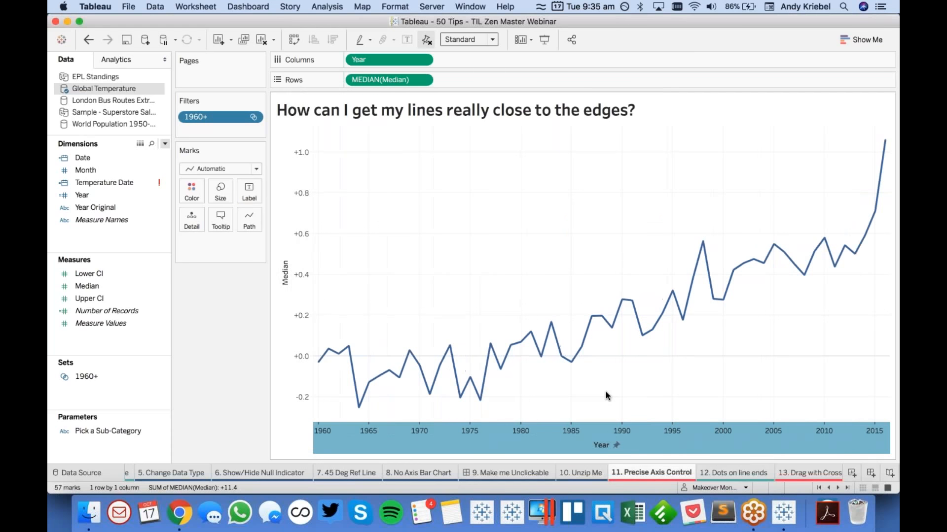
left_click(458, 258)
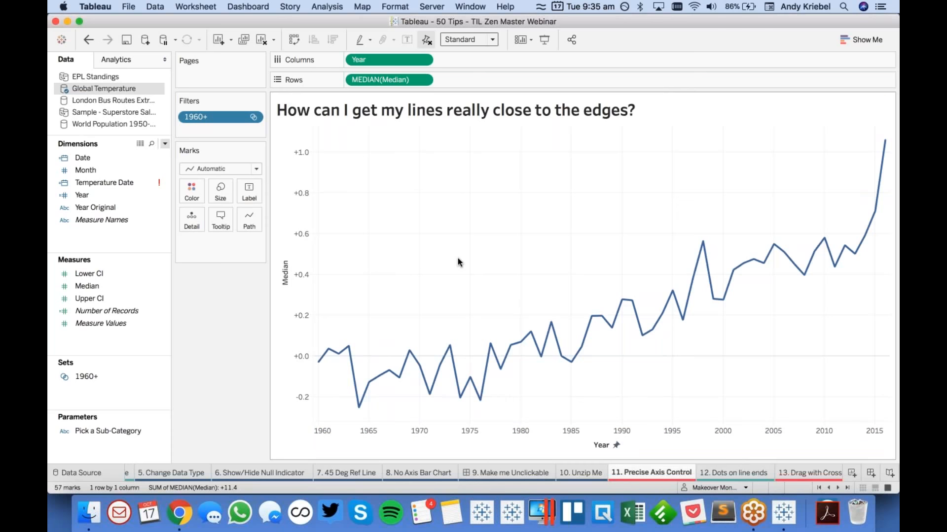
Step: Review the data type options of the Year dimension, leaving it as Number (decimal), and inspect the line's start
left_click(64, 195)
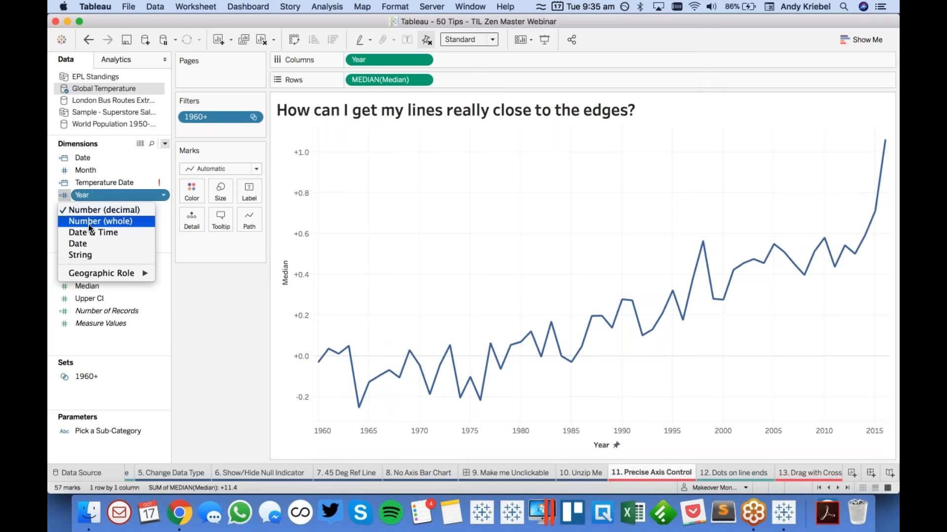
left_click(225, 323)
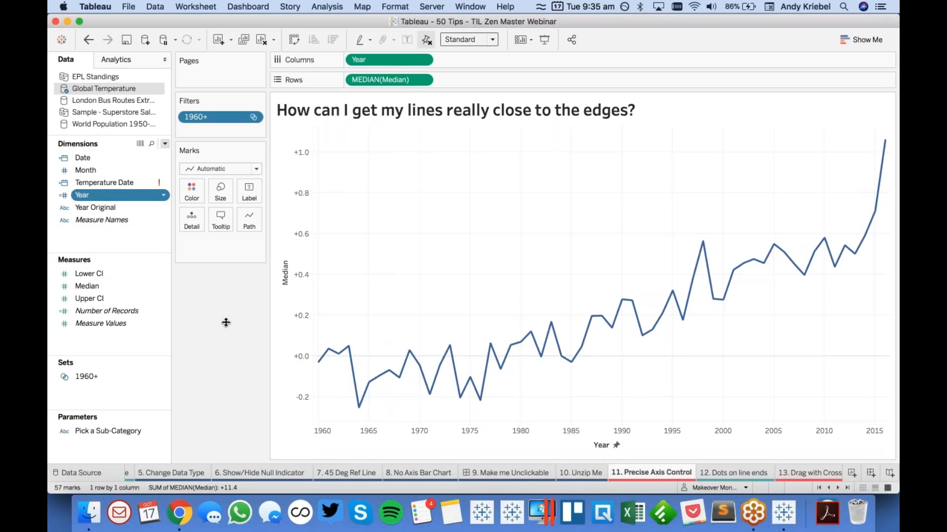
mouse_move(318, 362)
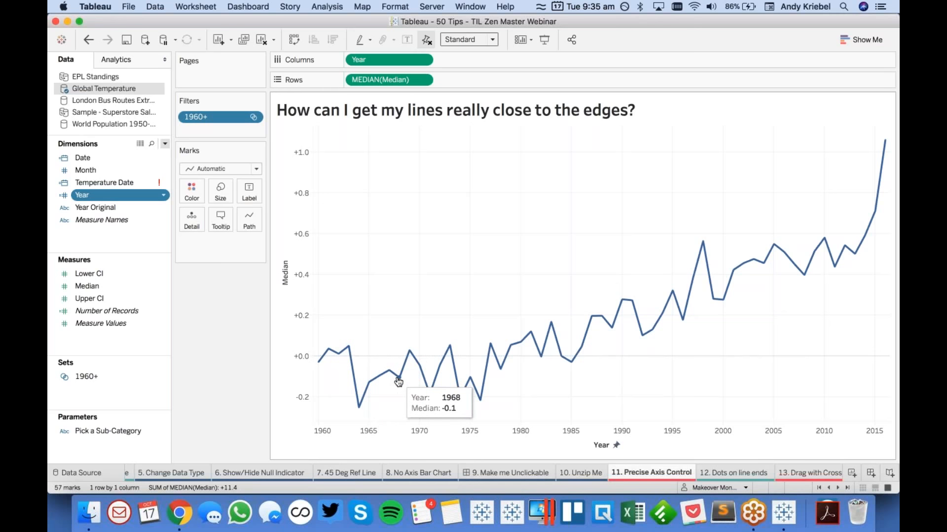
Step: Check the Year dimension's default number format for Number (Custom) with 0 decimal places and no thousands separators, and accept it
right_click(123, 194)
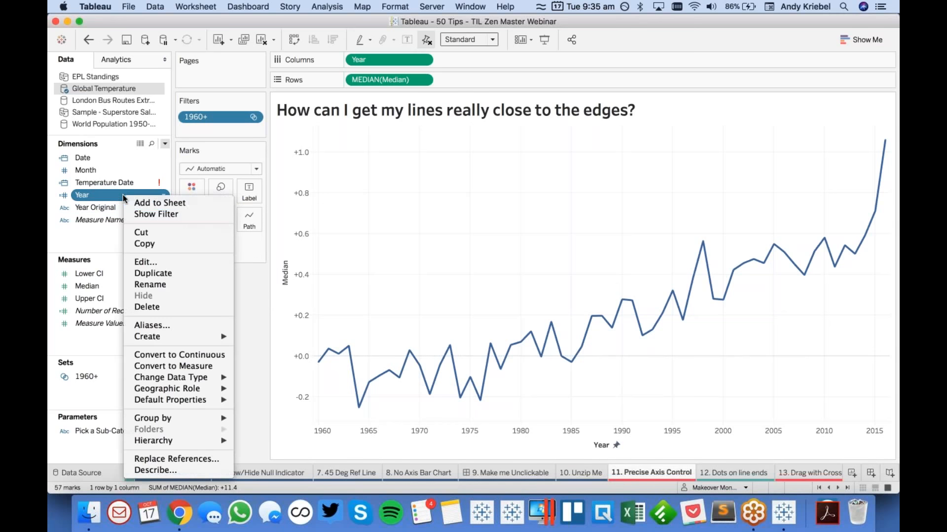
mouse_move(213, 390)
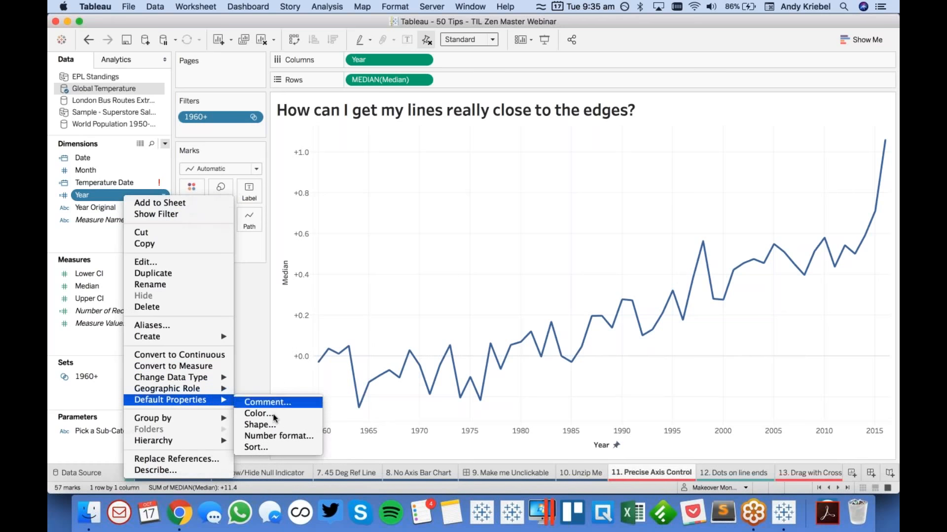
left_click(283, 437)
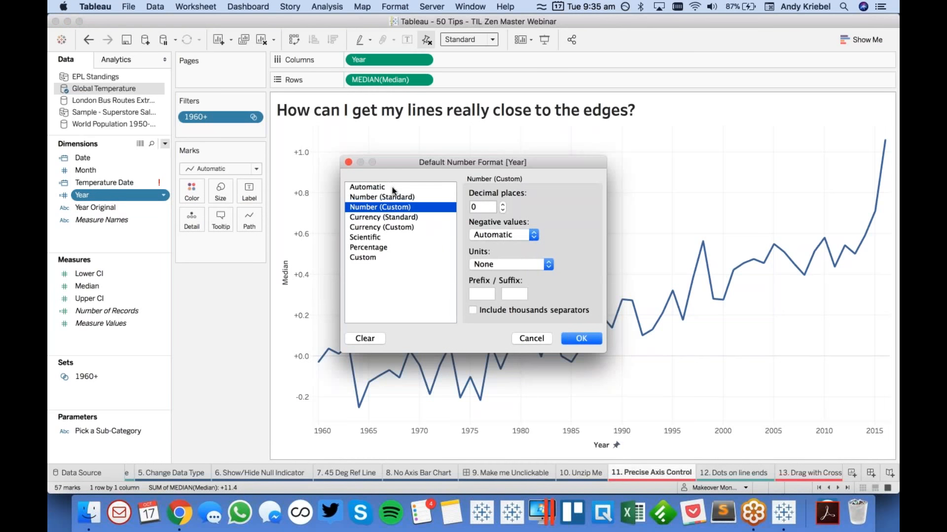
left_click(579, 340)
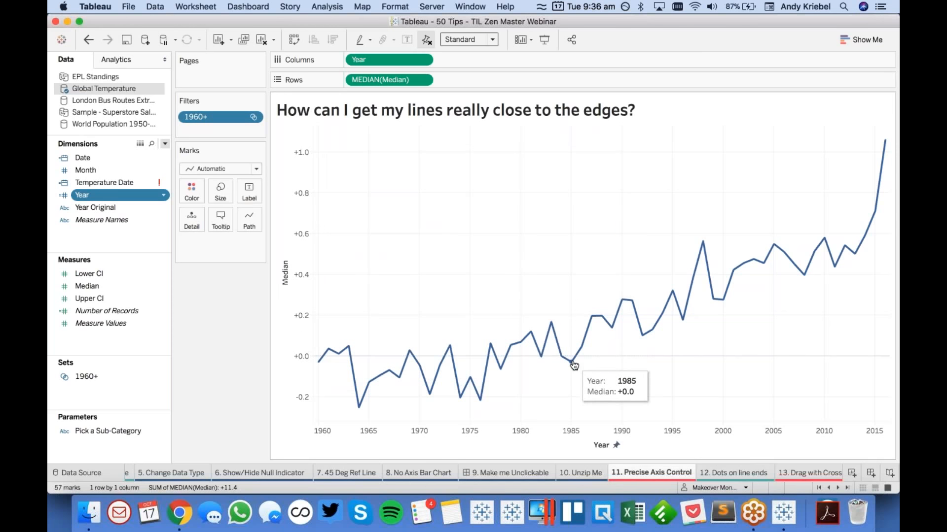
Step: On the 12. Dots on line ends worksheet, open the label settings for the line's marks
left_click(747, 472)
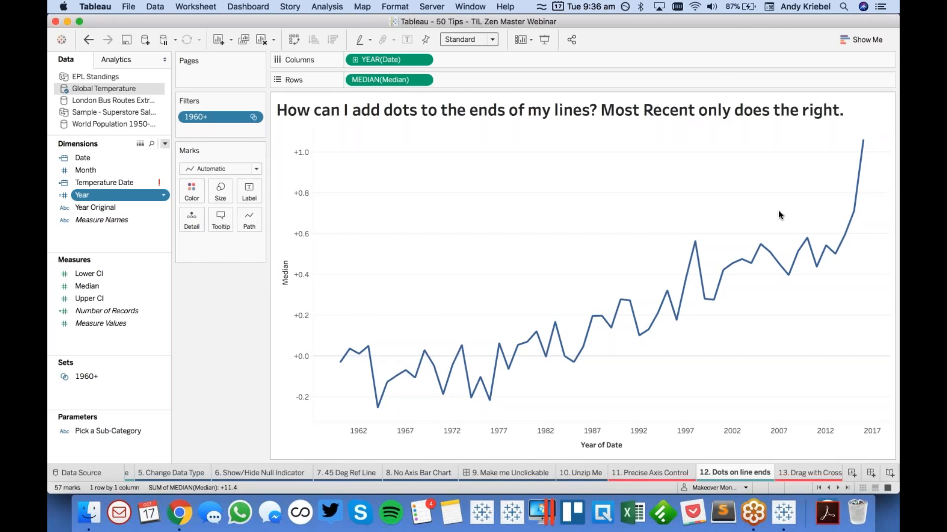
left_click(255, 196)
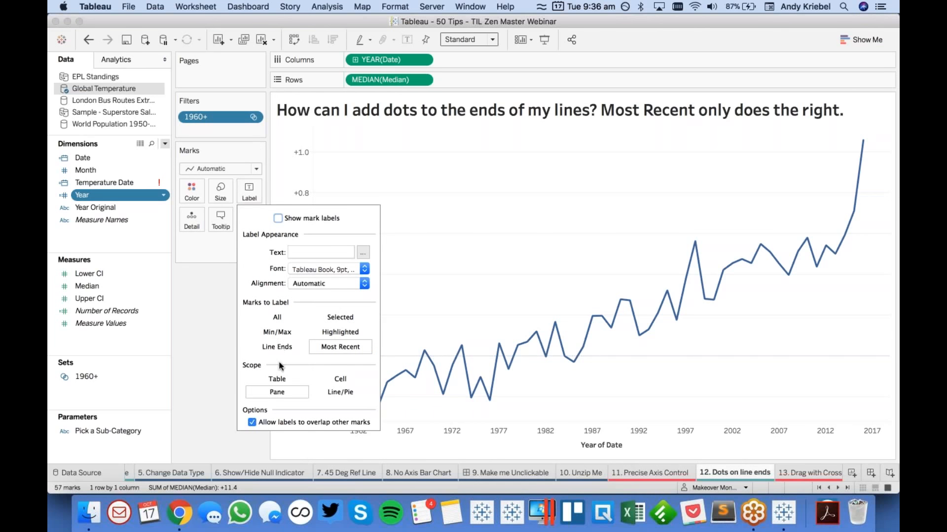
Step: Show mark labels on the temperature line, labelling only the line ends
left_click(277, 347)
left_click(278, 218)
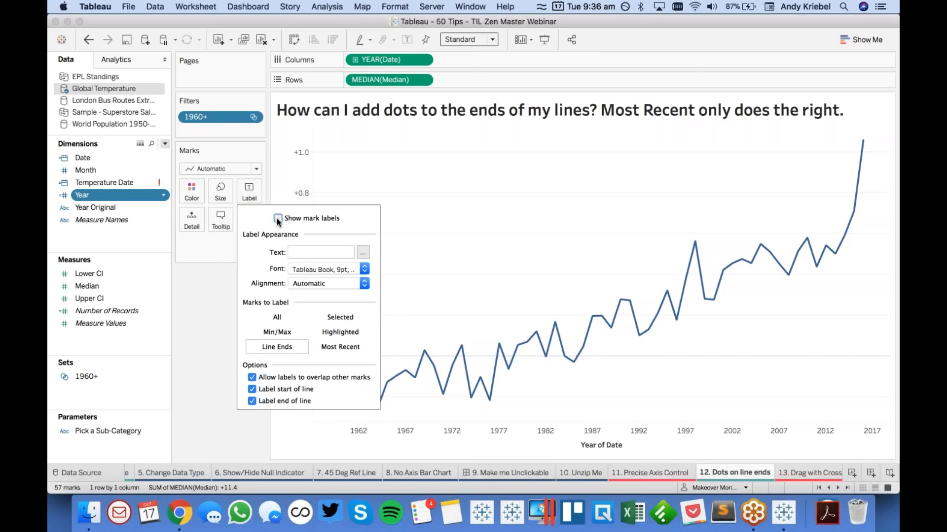
left_click(210, 298)
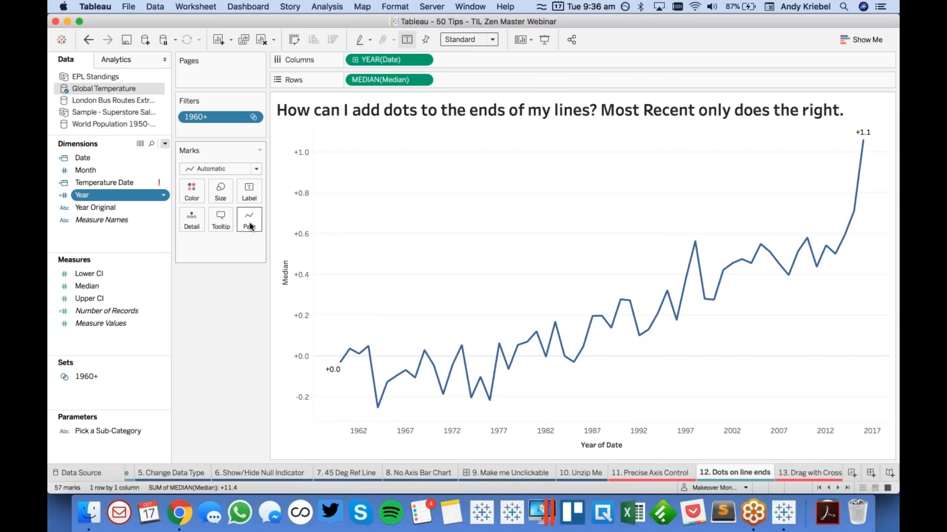
Step: Try labelling only the most recent mark, and return the line's labels to Line Ends
left_click(249, 197)
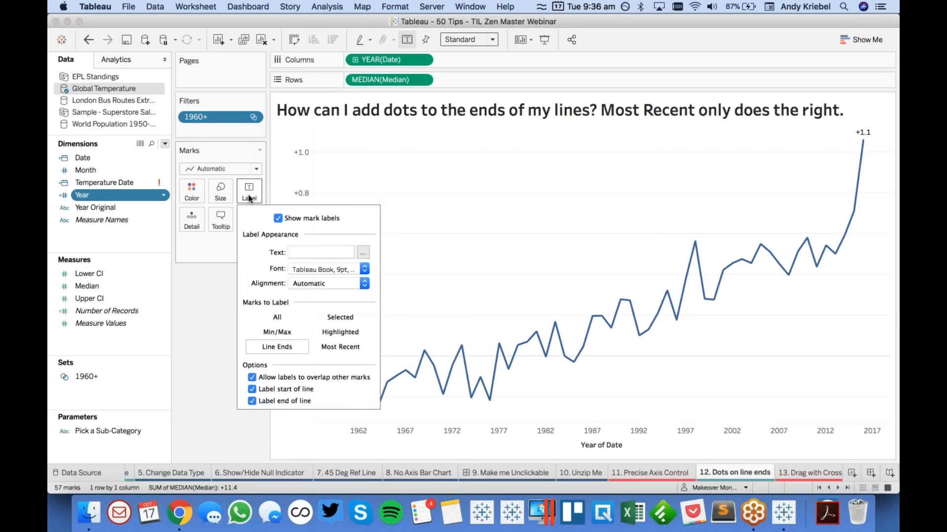
left_click(334, 347)
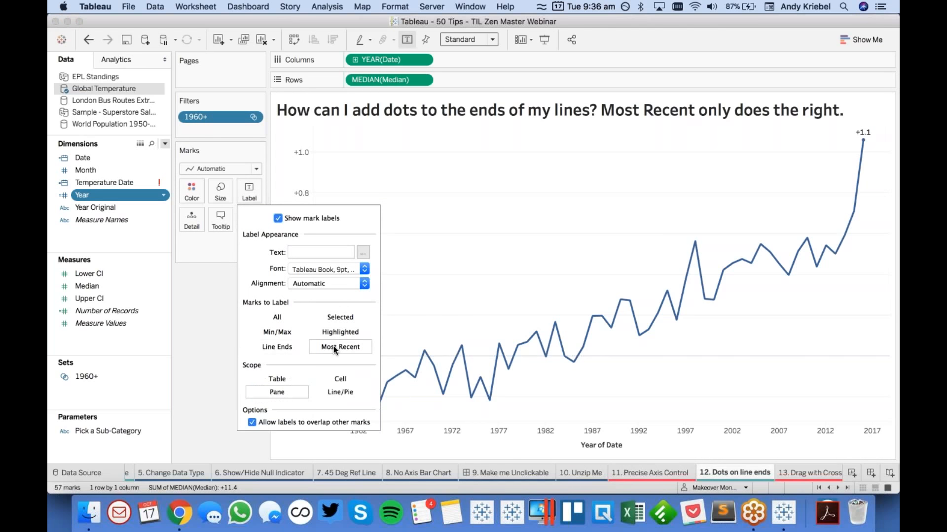
left_click(467, 292)
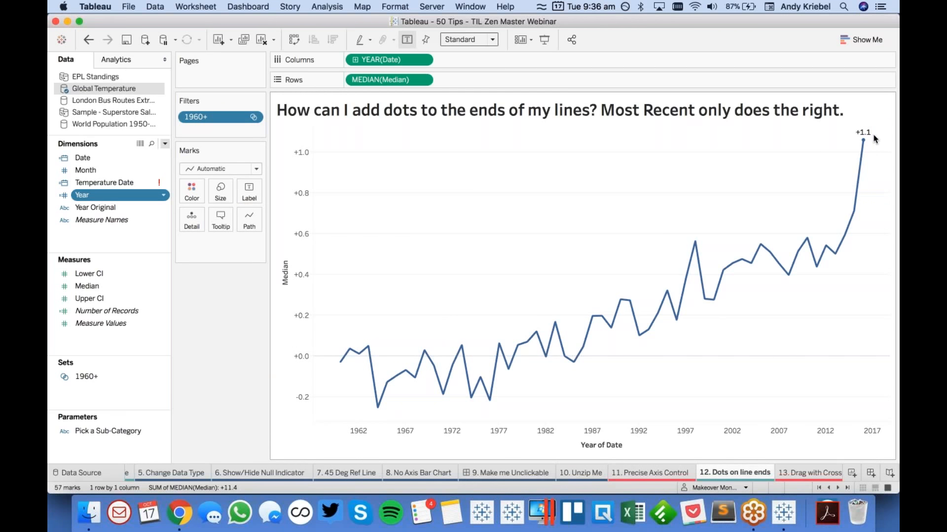
mouse_move(864, 143)
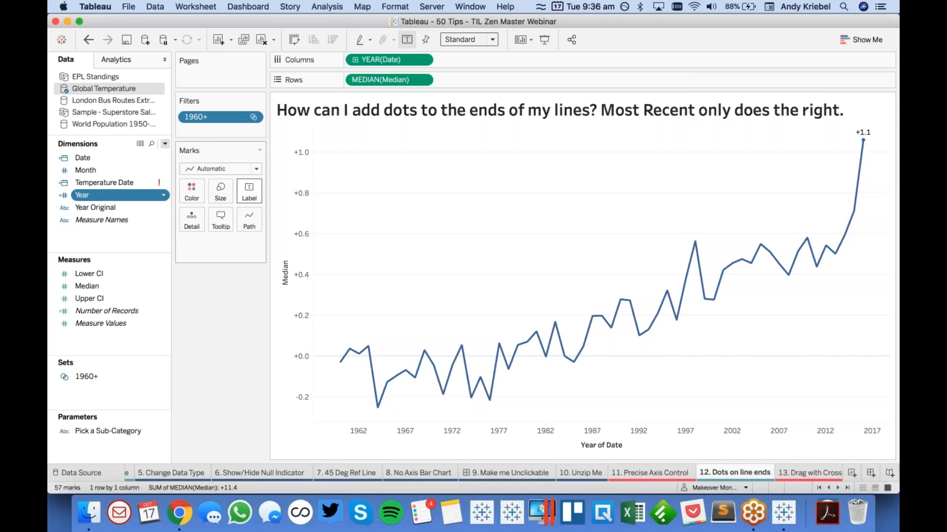
left_click(248, 196)
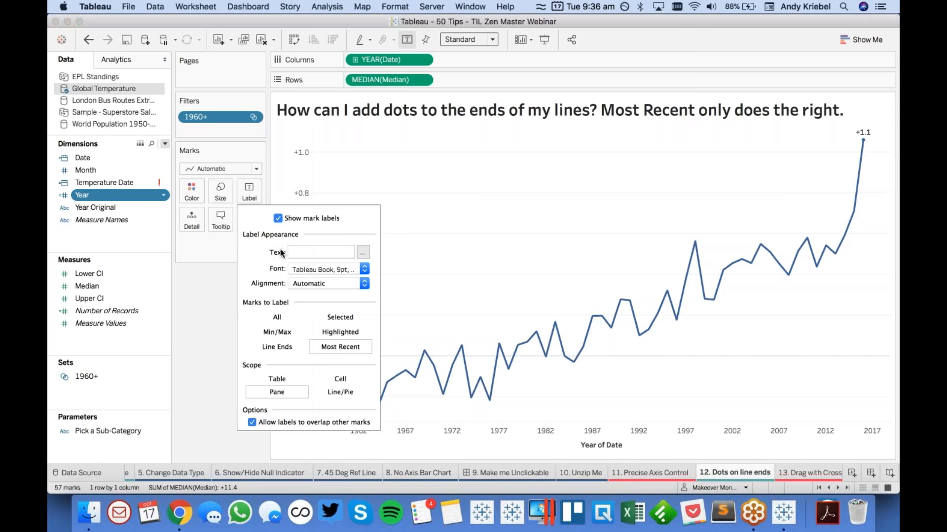
left_click(280, 350)
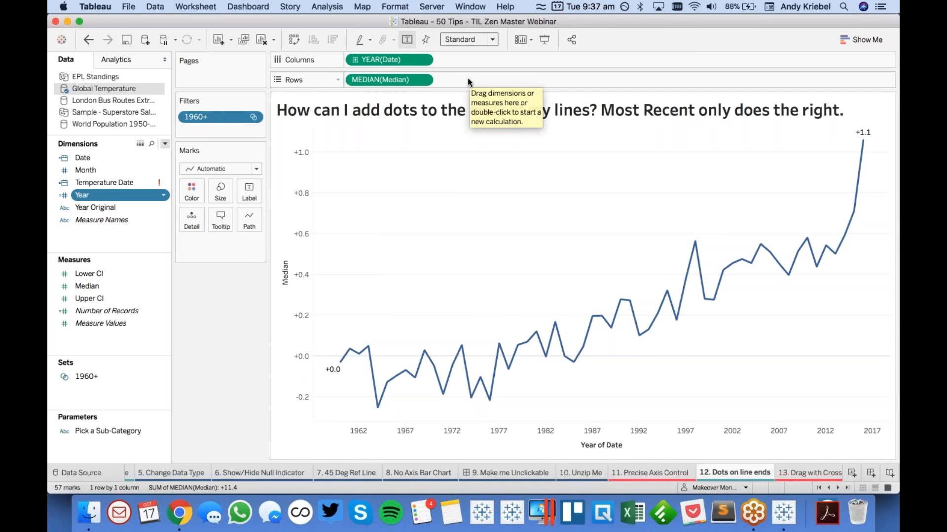
Step: Create a new calculated field named Dot Ends in the Global Temperature data source
left_click(165, 144)
left_click(150, 156)
type("Dot Ends")
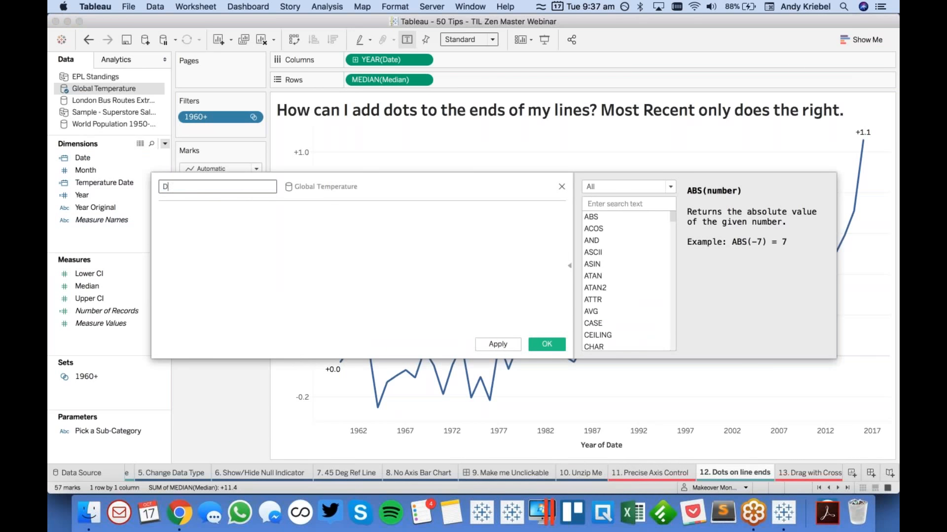
key("Tab")
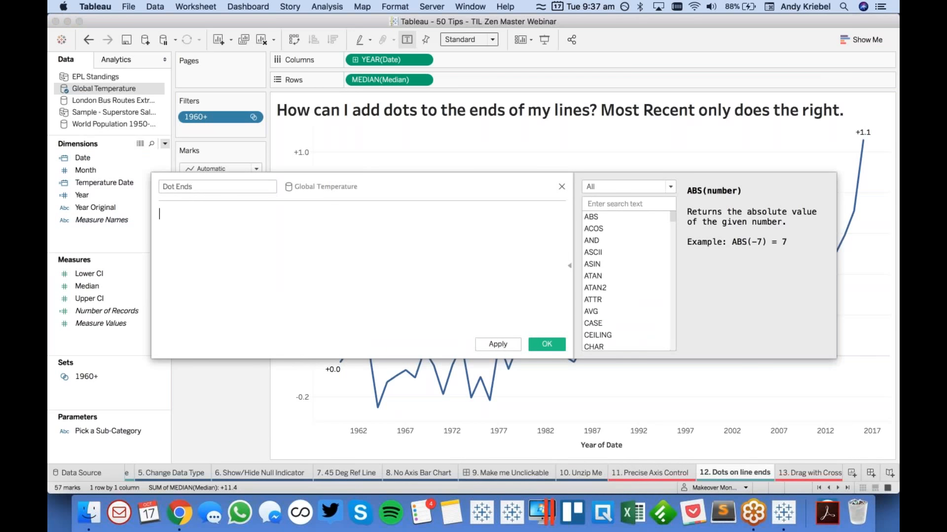
Step: Begin the Dot Ends formula with the condition IF FIRST()=0 OR LAST()=0
type("IF FIR")
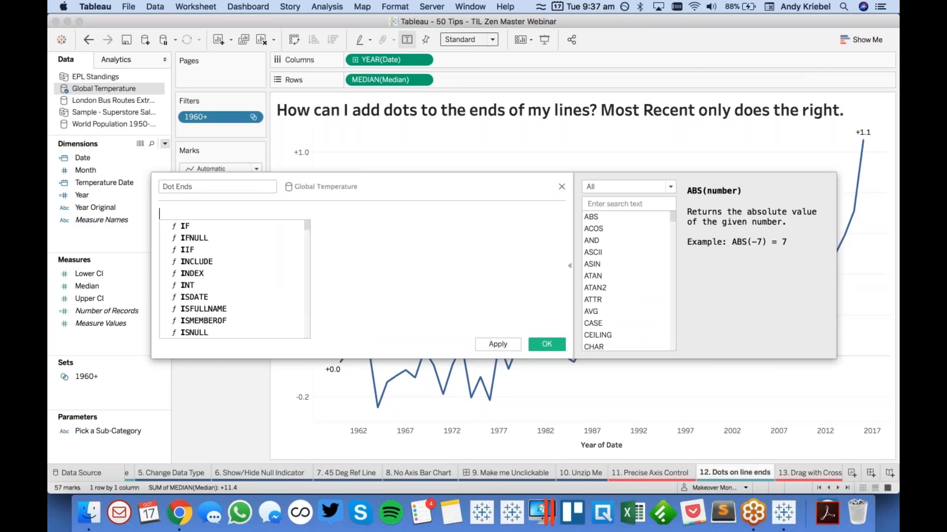
type("ST()")
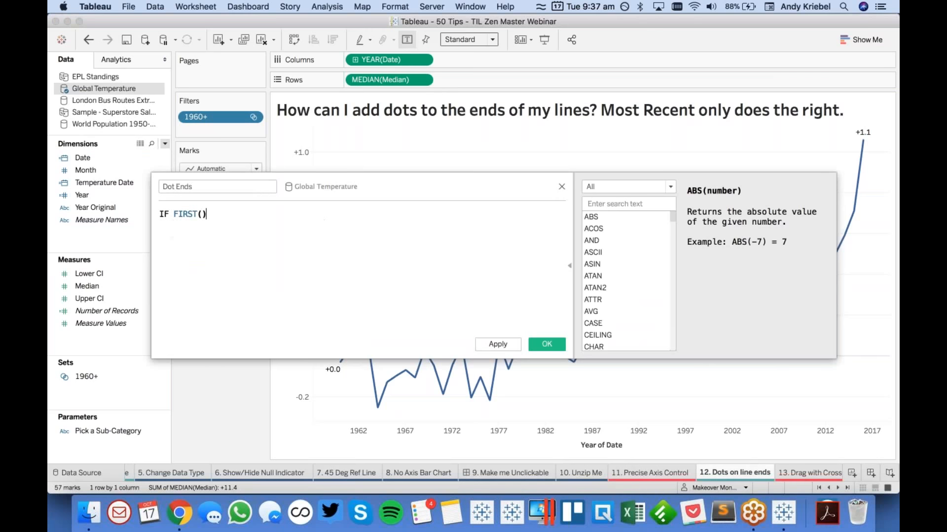
type("=0 OR ")
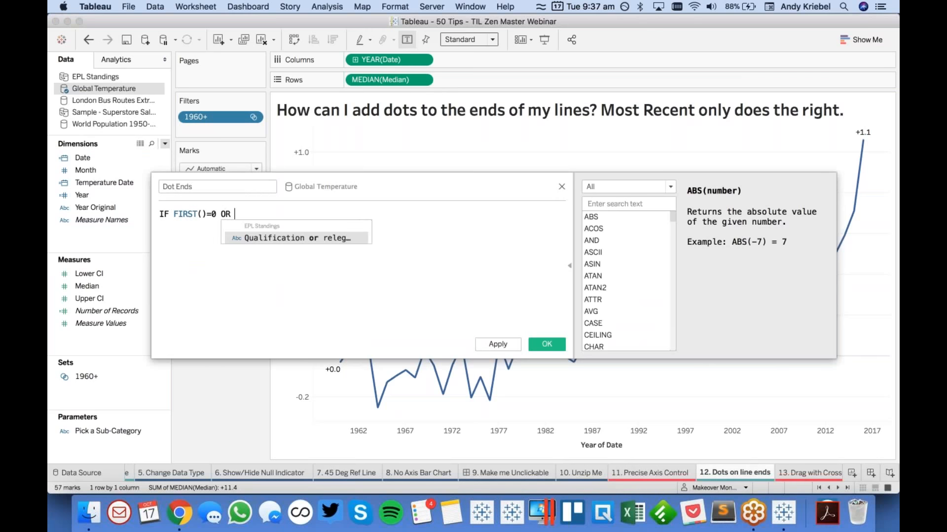
type("LAST()=0")
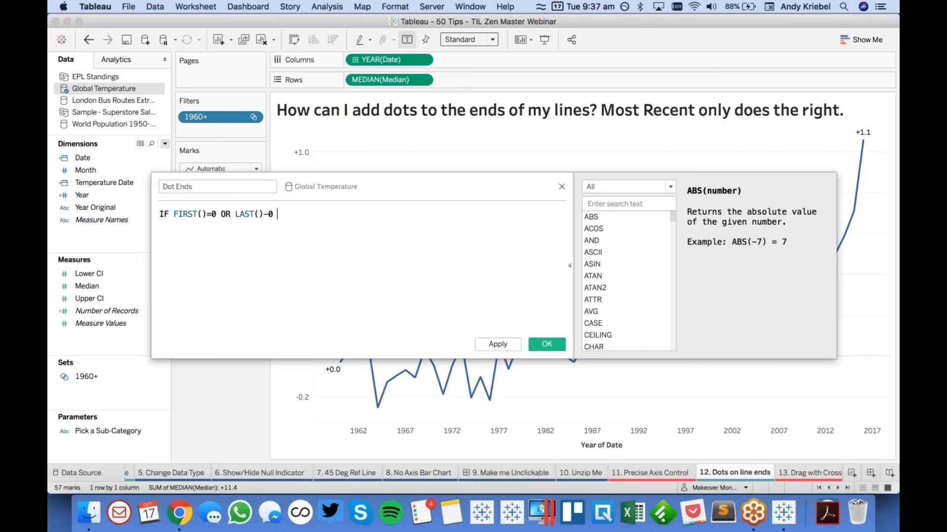
key("BackSpace")
Step: Add THEN MEDIAN([Median]) to the Dot Ends formula as the value returned when the condition is met
type("THEN med")
key("Return")
key("Escape")
key("Left")
key("Left")
key("Left")
key("Left")
key("Left")
key("Left")
key("Left")
key("Left")
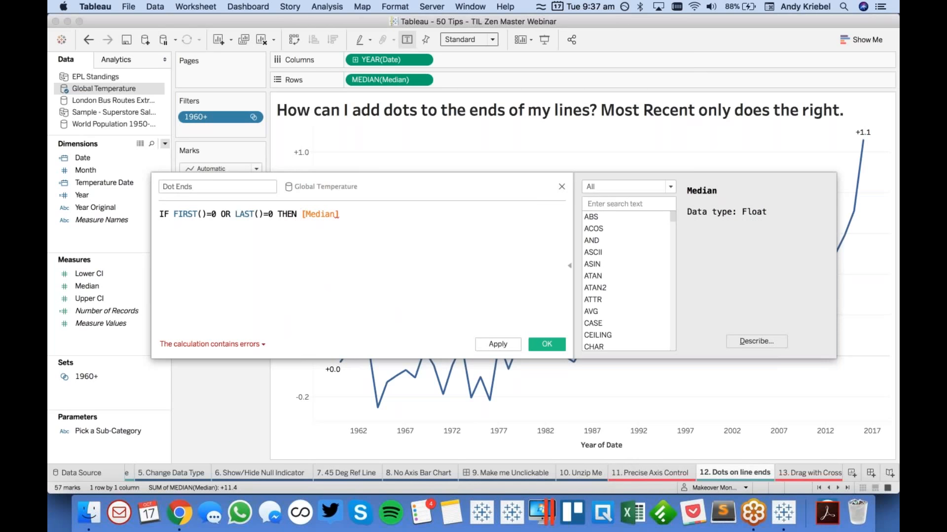
type("EDIAN(")
type(")")
left_click(300, 215)
type("M")
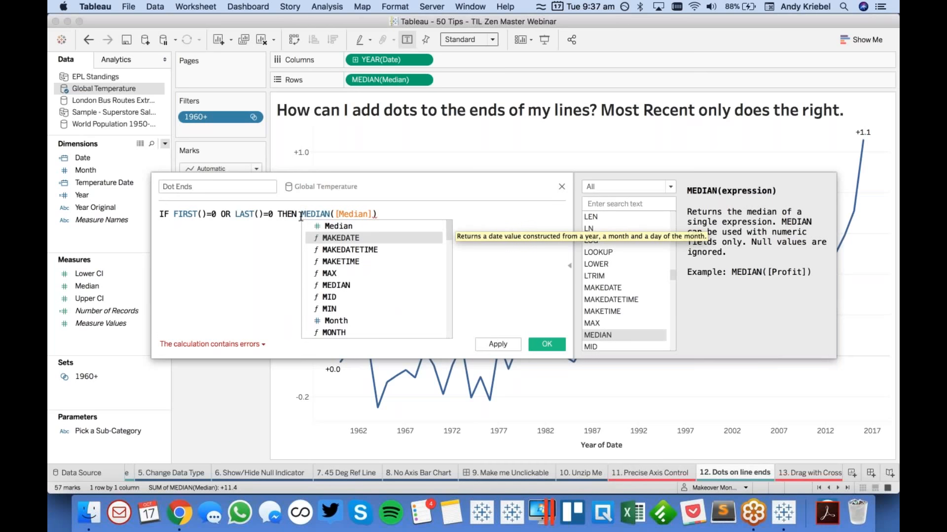
left_click(388, 213)
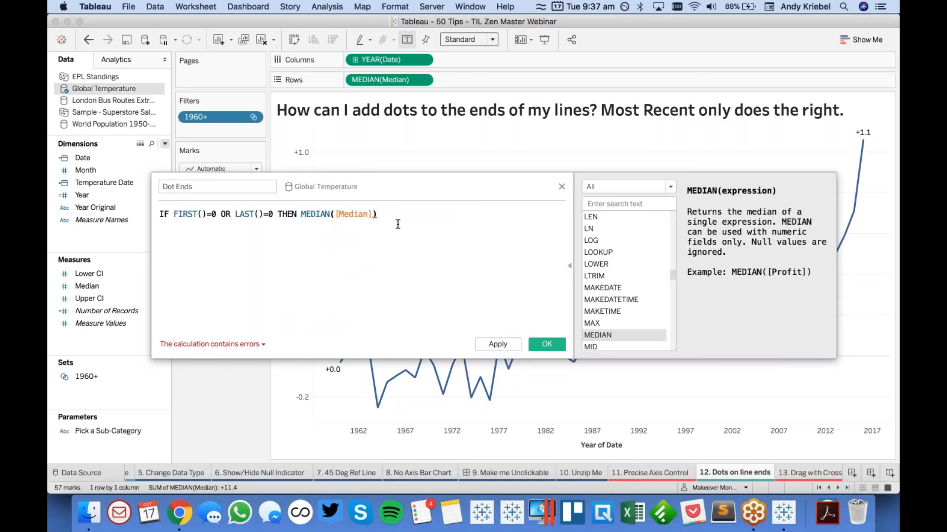
Step: Close the formula with END on a new line and save the Dot Ends calculated field
key("Return")
type("END")
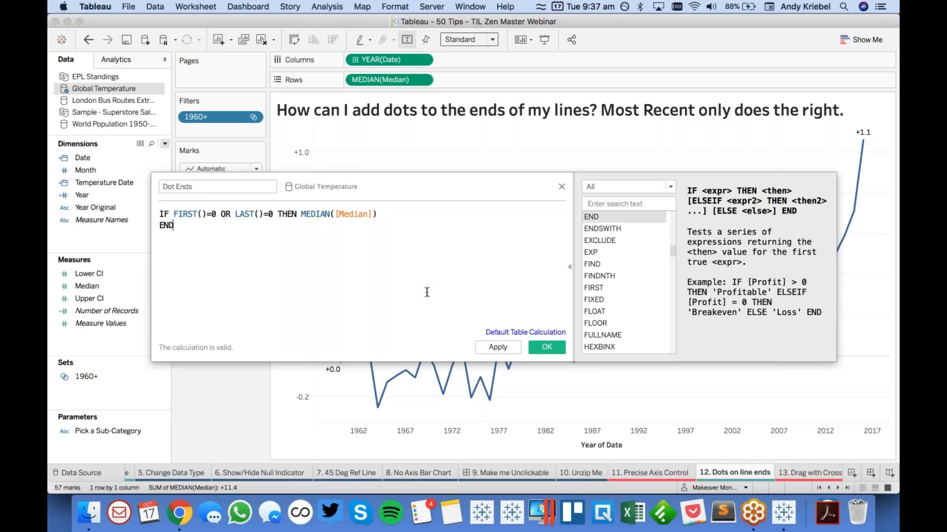
left_click(545, 346)
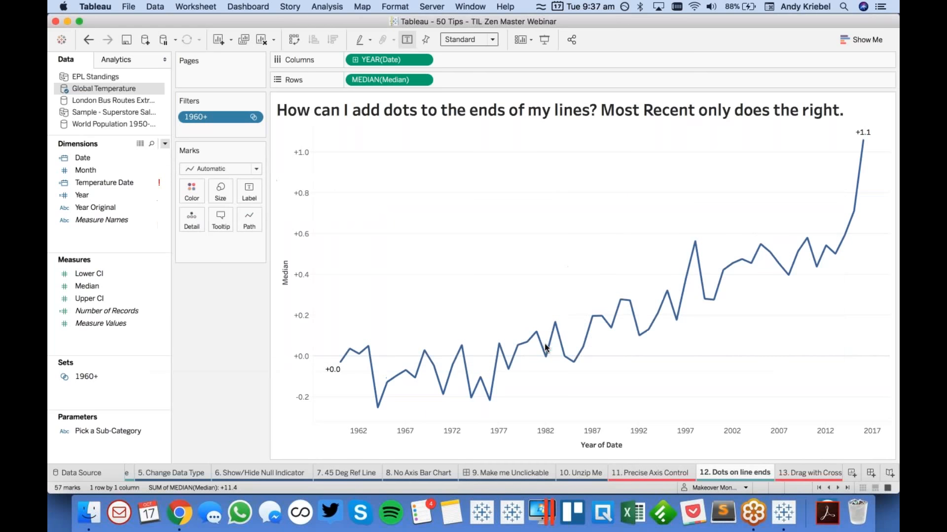
Step: Add Dot Ends to Rows as a dual axis with MEDIAN(Median) and synchronize the two axes
left_click_drag(115, 276, 507, 85)
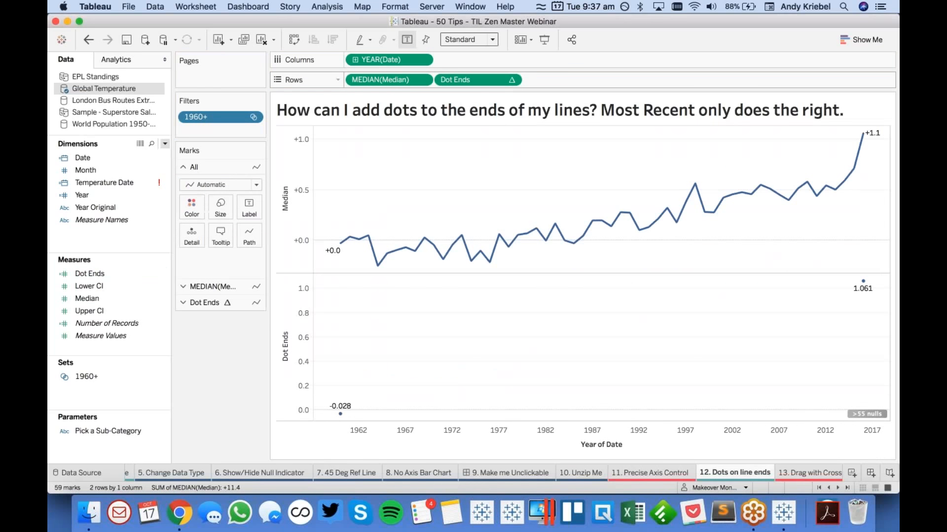
left_click(512, 79)
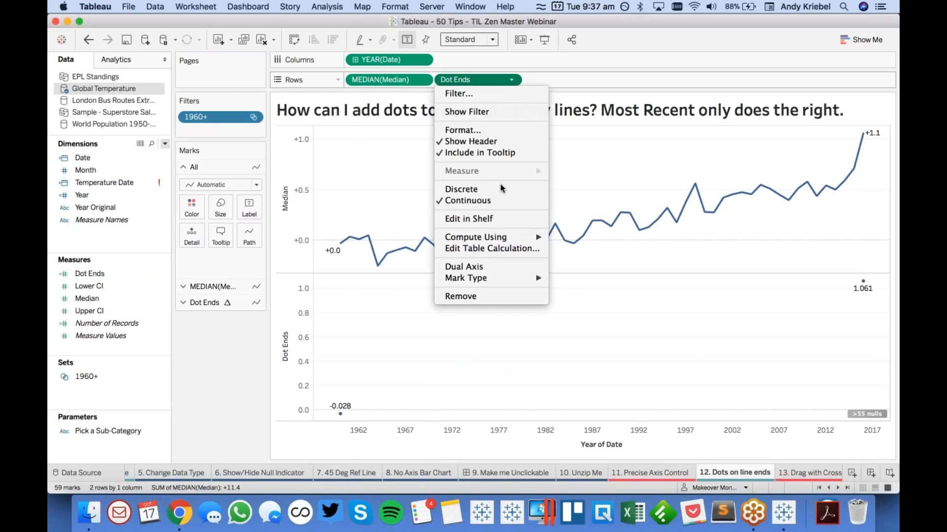
left_click(487, 264)
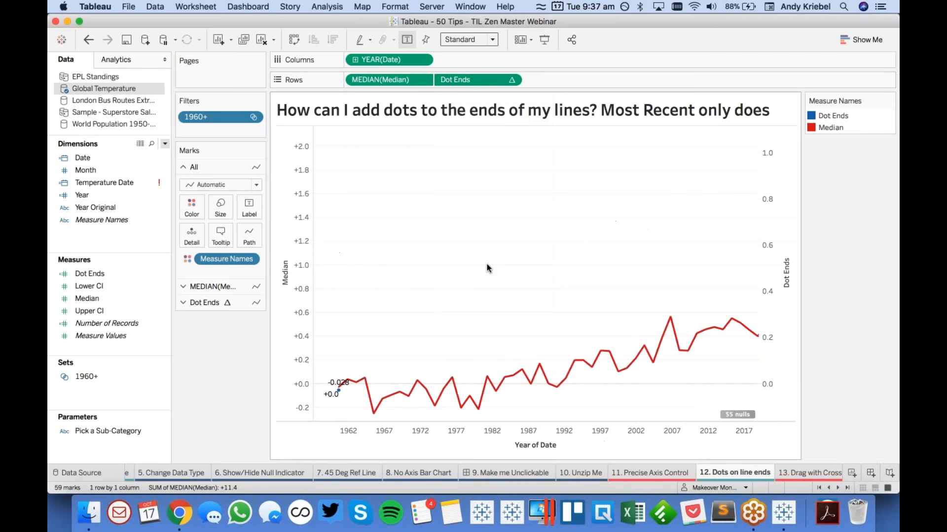
right_click(780, 236)
left_click(822, 299)
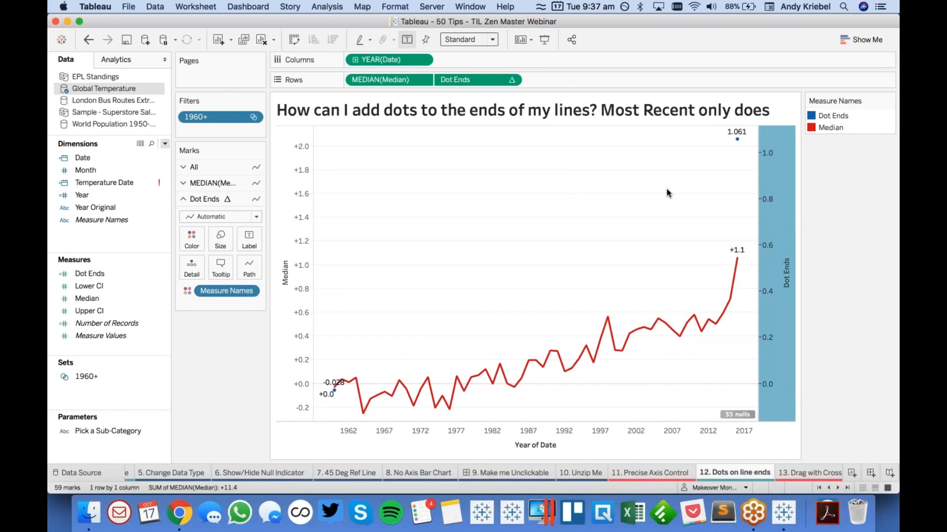
Step: Turn off the mark labels for the MEDIAN(Median) line
left_click(212, 183)
left_click(249, 226)
left_click(278, 251)
left_click(413, 220)
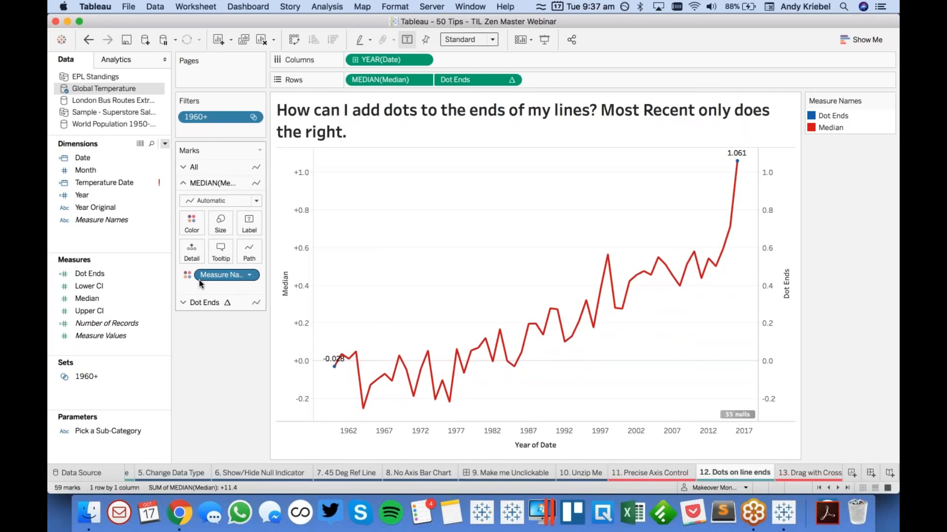
Step: Set the default number format of Dot Ends to Number (Custom) with 1 decimal place
left_click(104, 298)
right_click(108, 272)
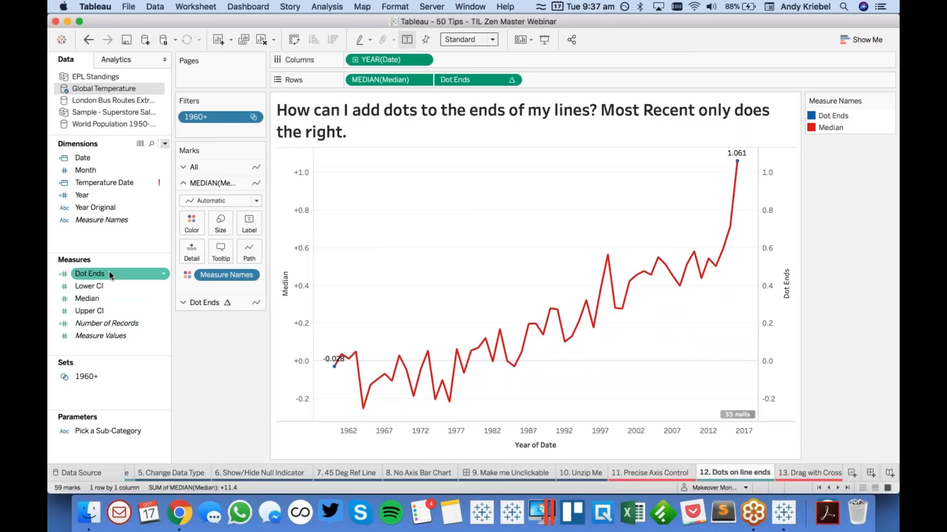
mouse_move(181, 203)
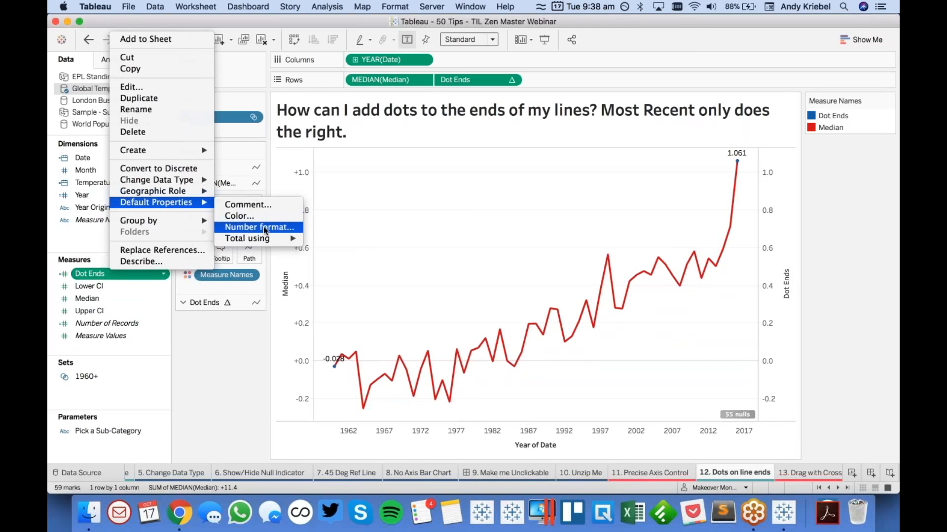
left_click(265, 228)
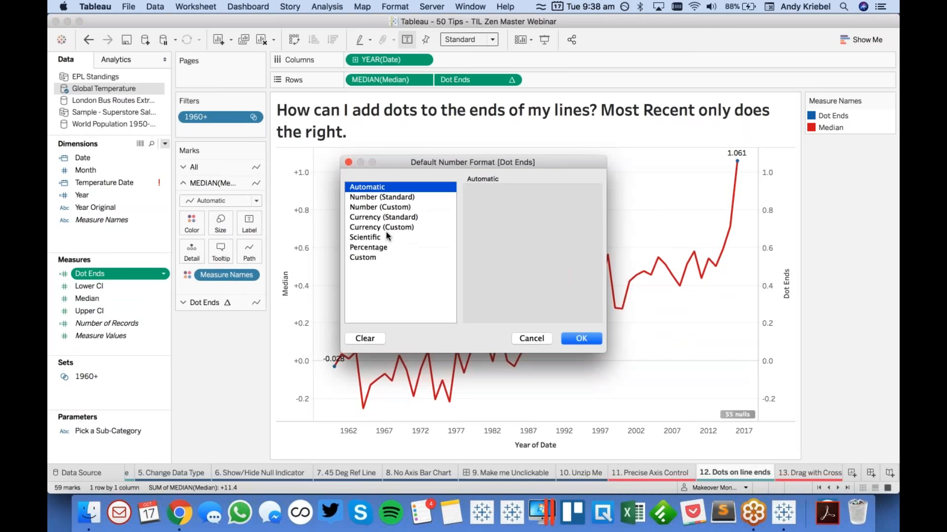
left_click(404, 208)
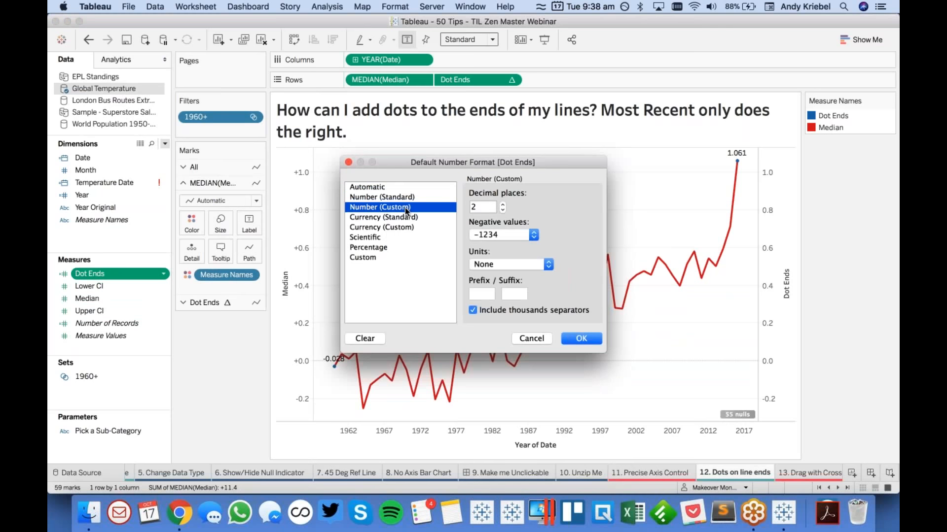
left_click(503, 210)
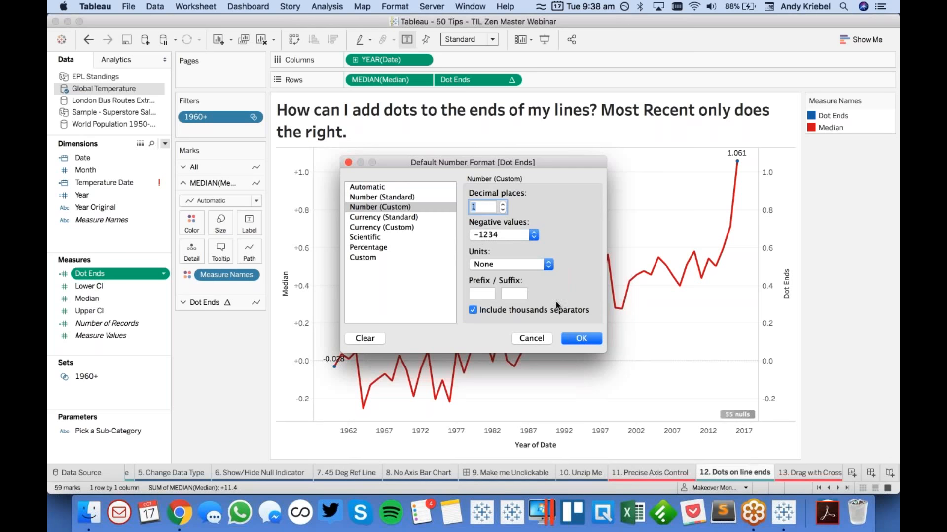
left_click_drag(495, 161, 602, 139)
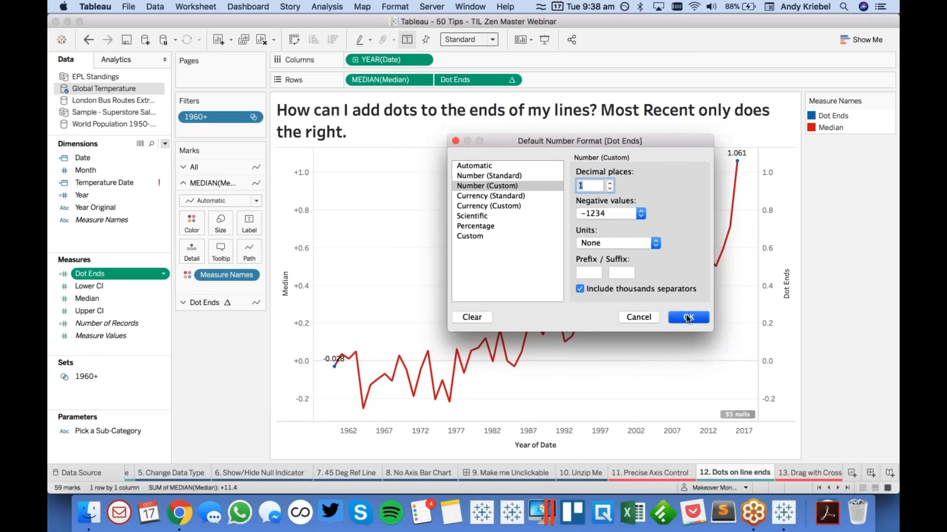
left_click(688, 319)
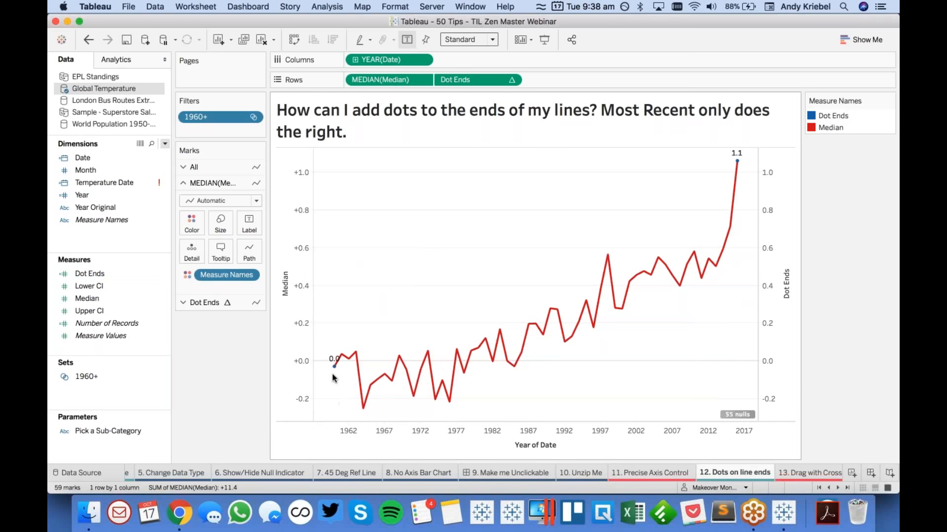
Step: Set the default number format of Dot Ends to the custom format +#,##0.0;-#,##0.0
left_click(221, 302)
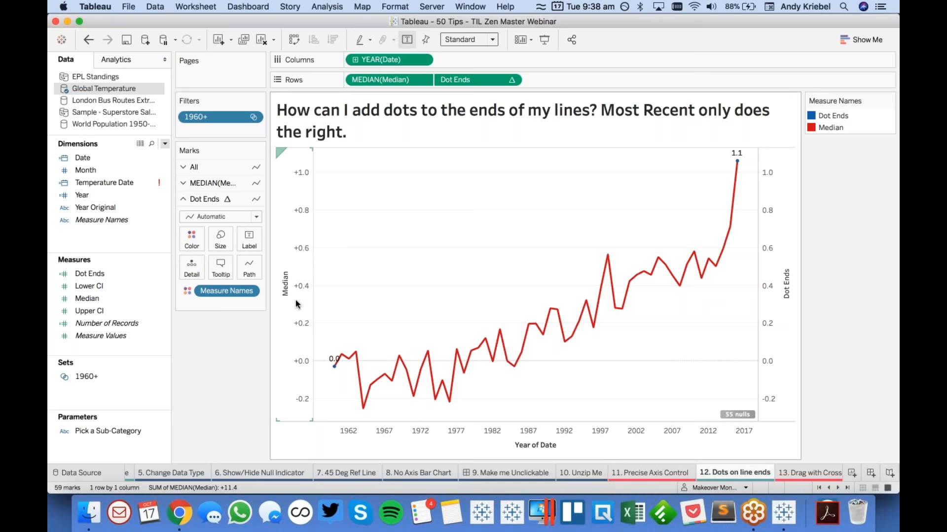
right_click(123, 273)
mouse_move(192, 204)
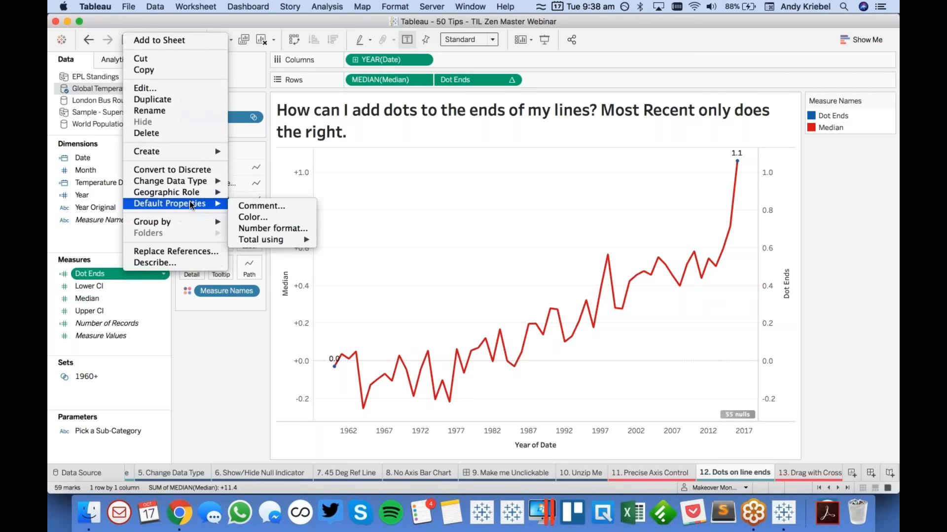
left_click(269, 227)
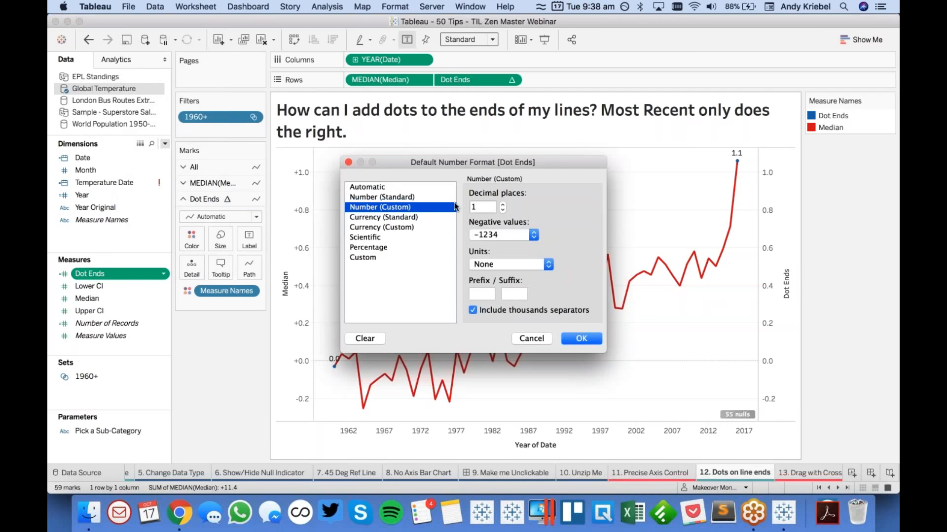
left_click(367, 257)
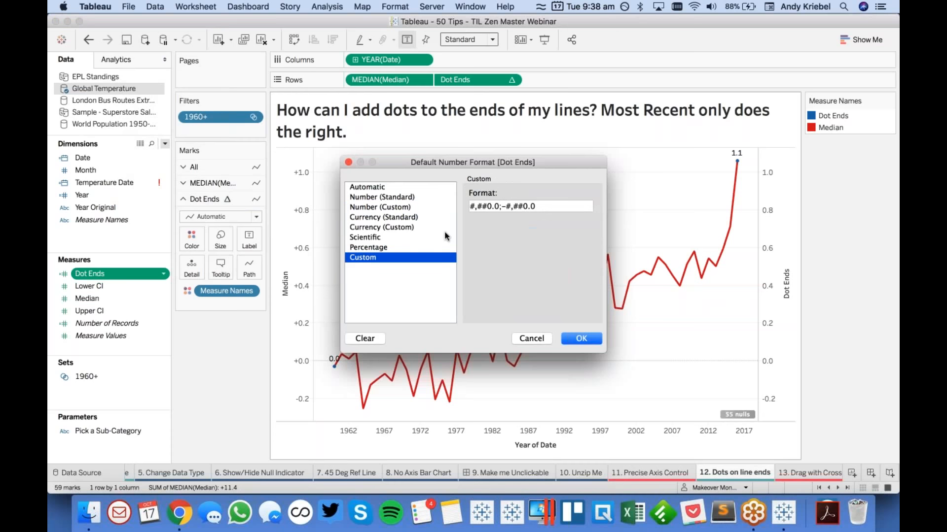
left_click(508, 207)
key("shift+Left")
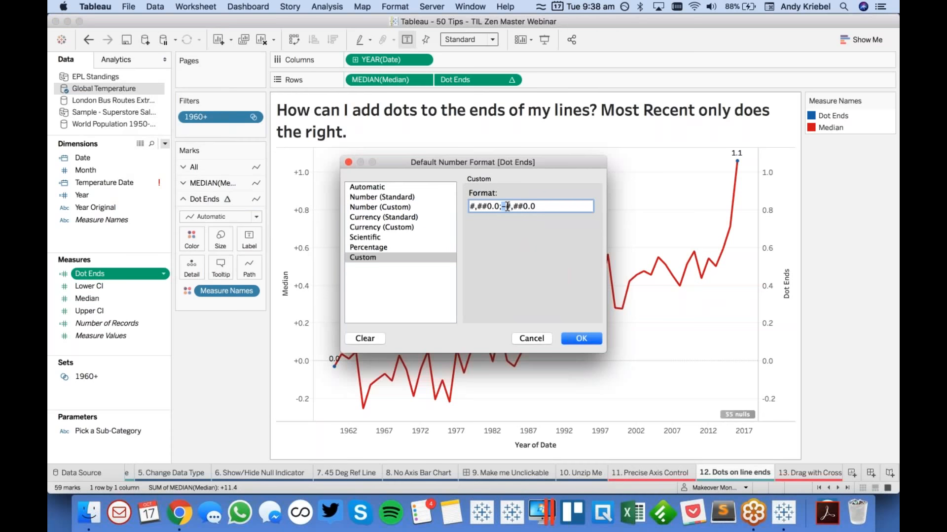
key("Left")
key("Left")
key("Left")
key("Left")
type("+")
left_click(576, 337)
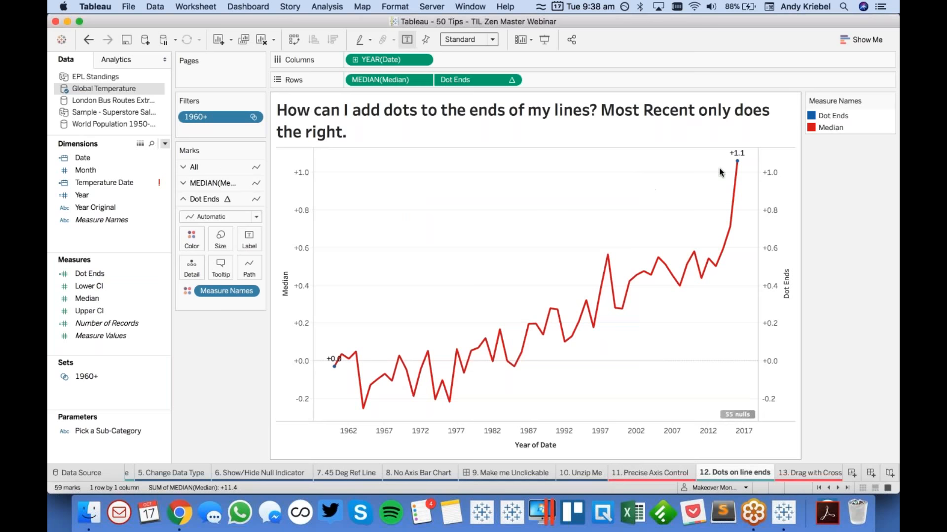
Step: Remove Measure Names from the colour of all marks and take Dot Ends off Rows
left_click(774, 212)
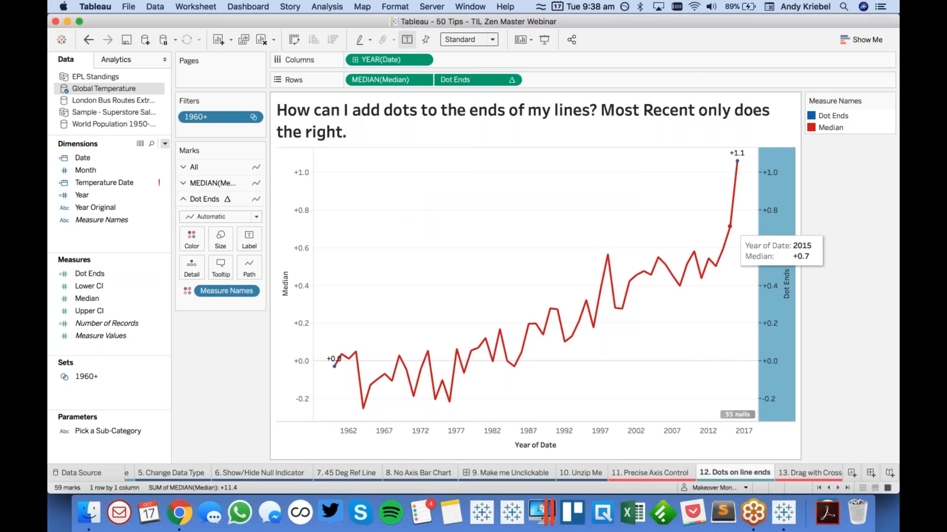
left_click(212, 171)
left_click_drag(221, 257, 224, 344)
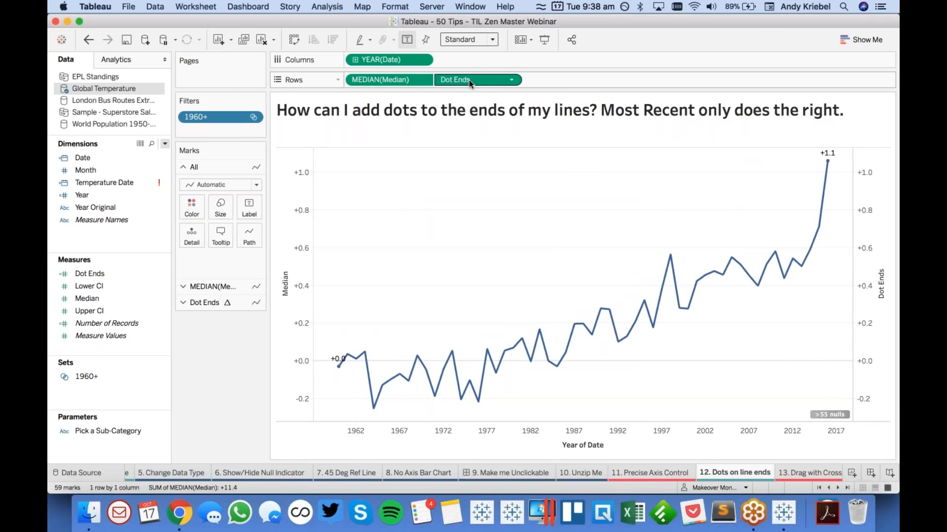
left_click_drag(469, 79, 495, 24)
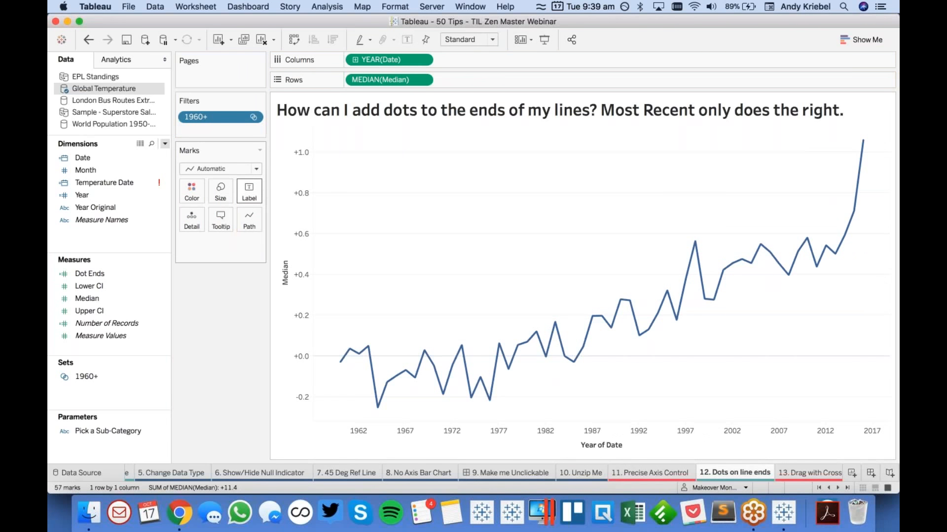
Step: Show mark labels for the Min/Max marks of the line, with YEAR(Date) as the field
left_click(246, 193)
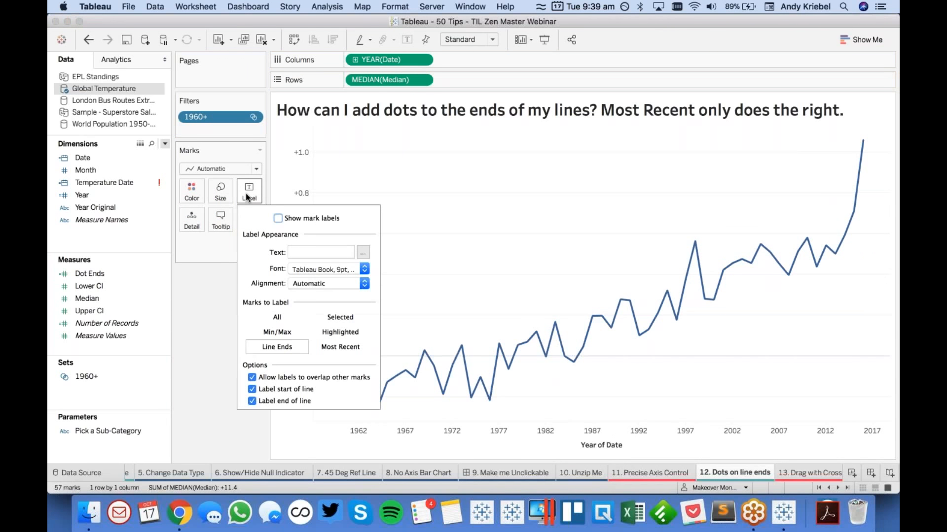
left_click(278, 218)
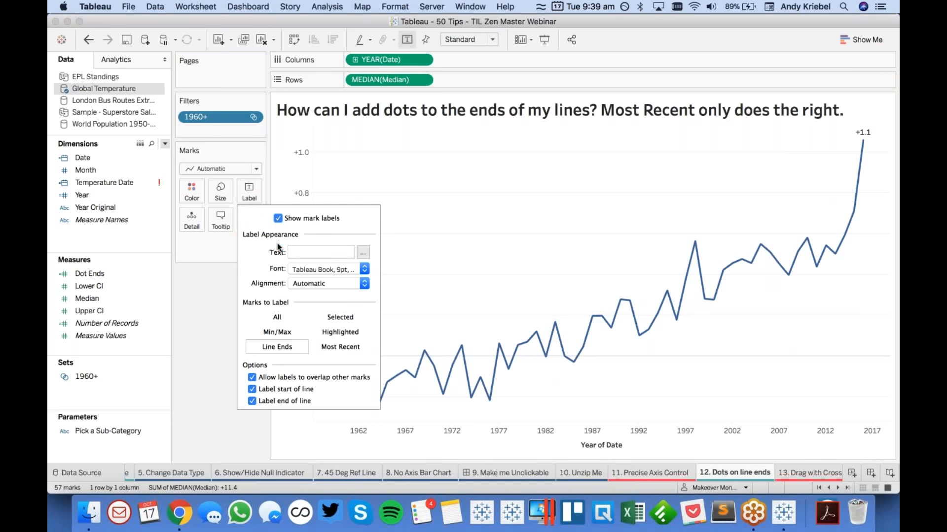
left_click(277, 349)
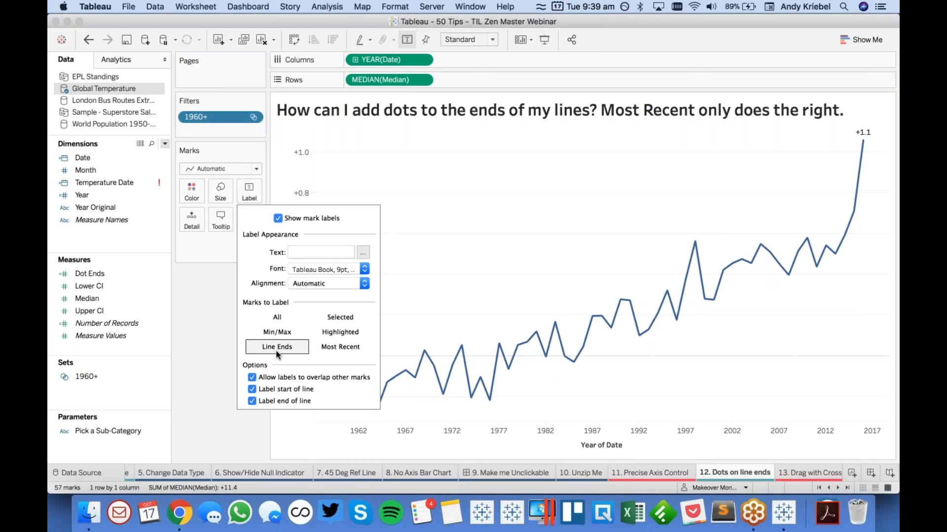
left_click(280, 332)
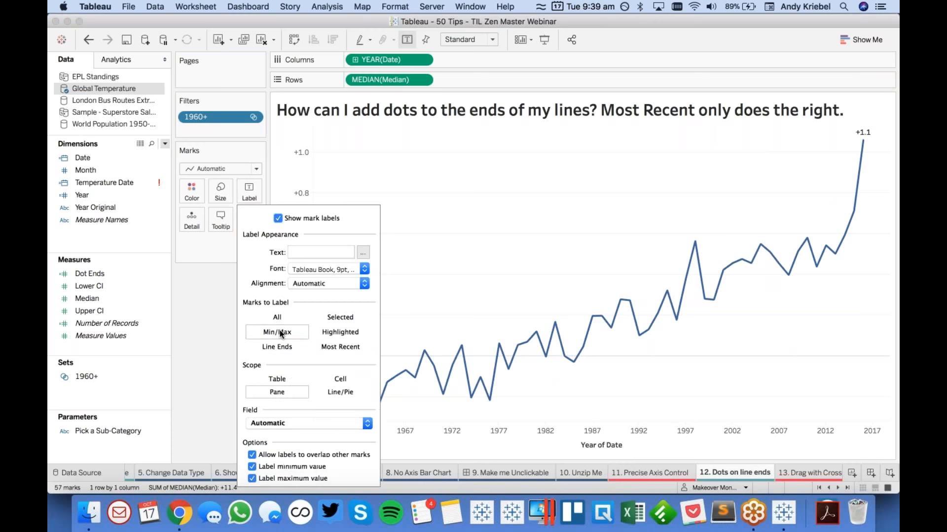
left_click(290, 426)
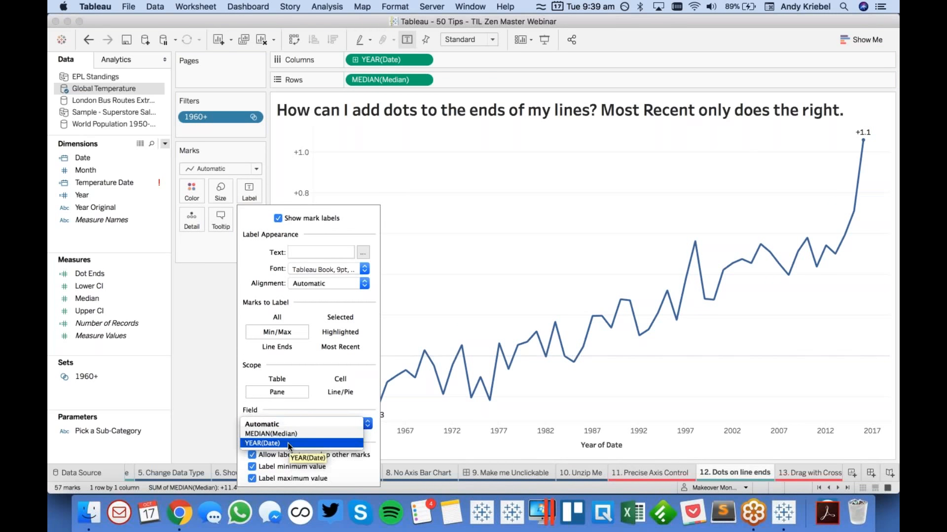
left_click(290, 444)
left_click(459, 262)
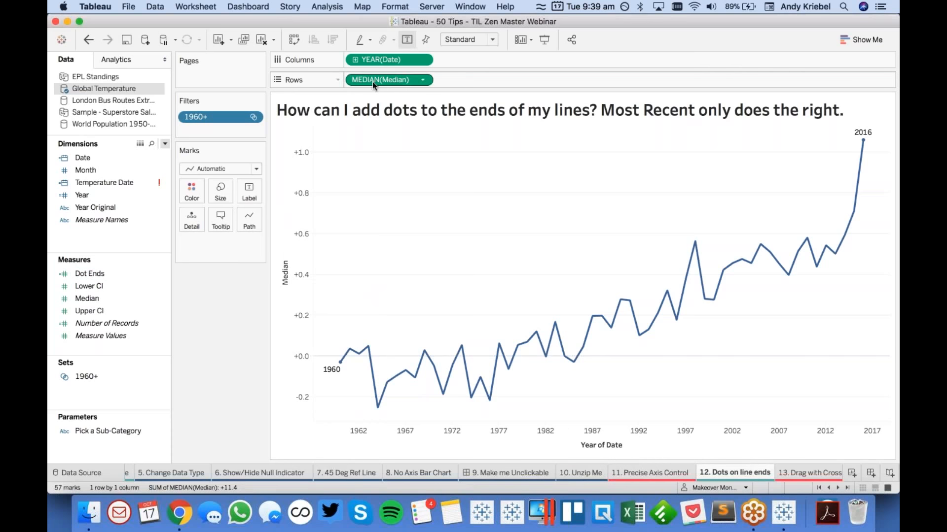
Step: Label the marks with MEDIAN(Median) copied from Rows, keeping YEAR(Date) as the Min/Max label field
left_click_drag(372, 81, 247, 188)
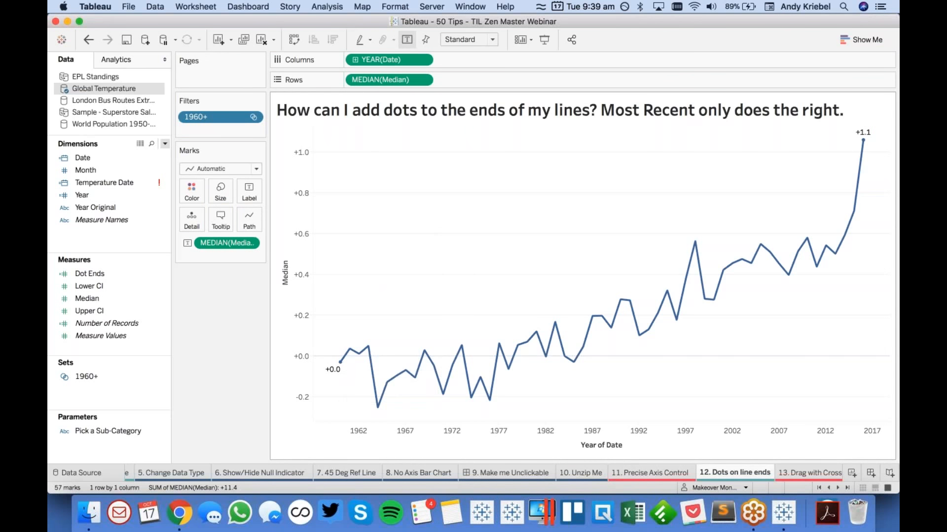
left_click(250, 197)
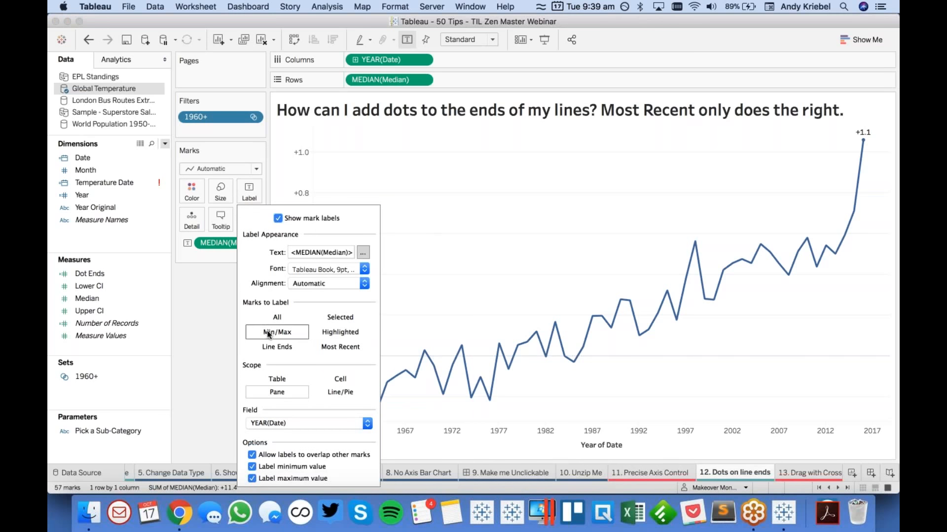
left_click(272, 423)
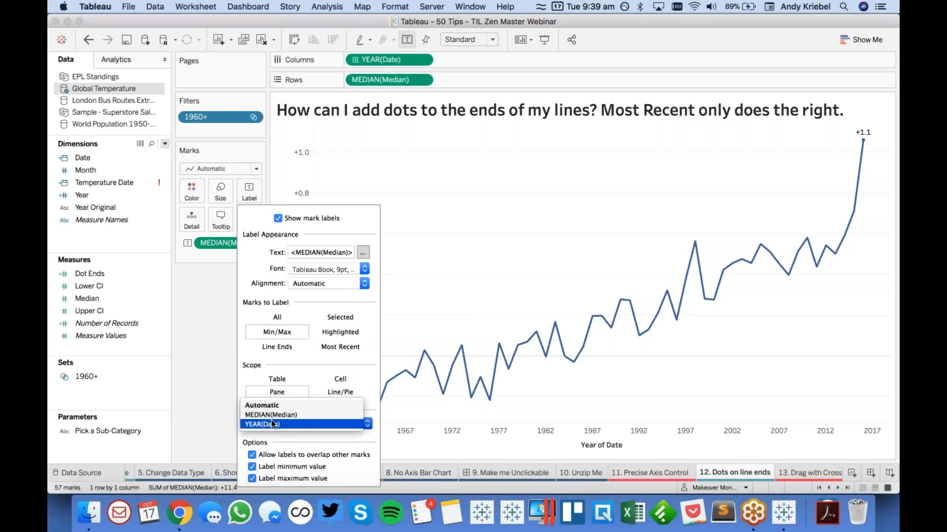
left_click(271, 424)
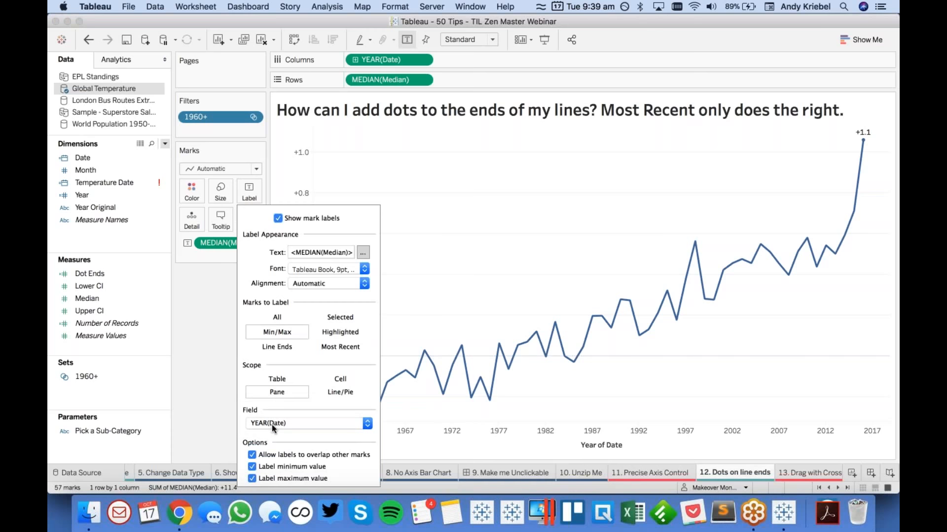
left_click(489, 265)
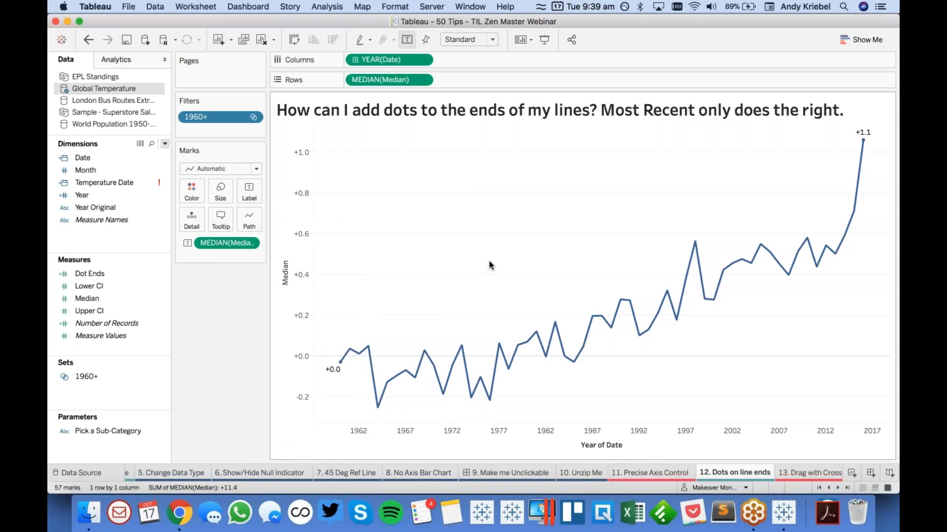
Step: Open the 13. Drag with Cross sheet and move SUM(2014 Sales) from Columns onto the 2015 Sales axis
left_click(807, 471)
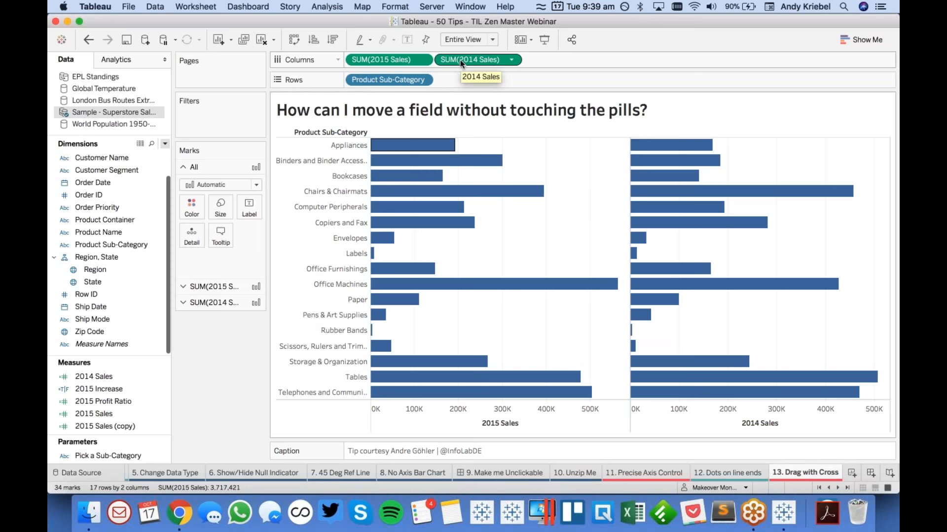
left_click_drag(463, 58, 463, 421)
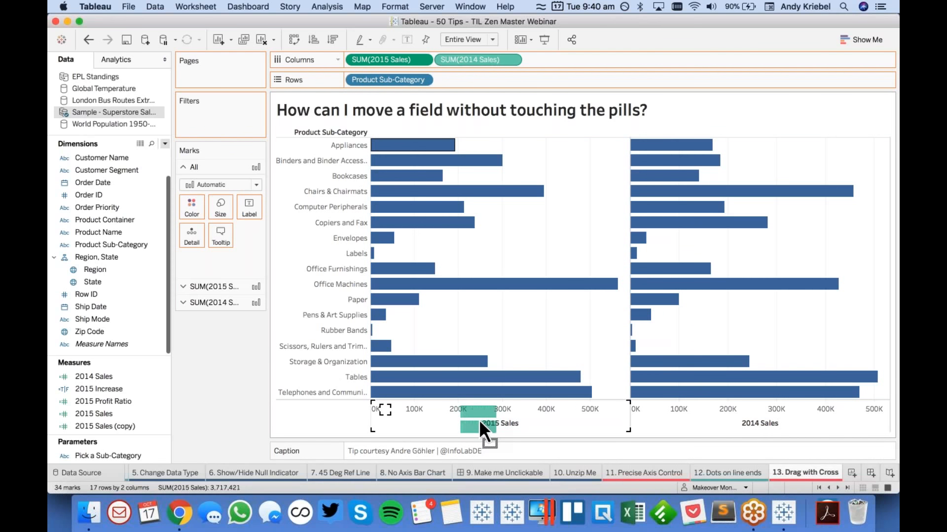
left_click_drag(478, 419, 479, 422)
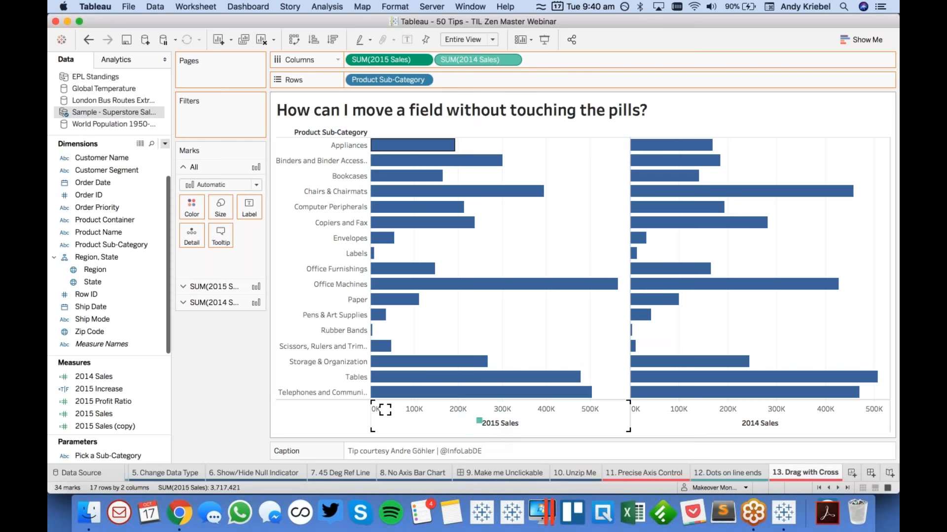
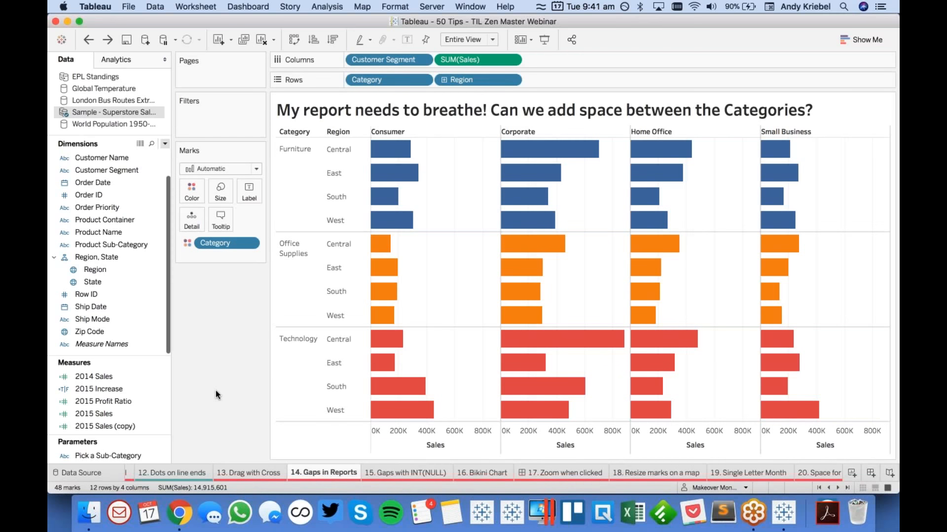
Step: Set the sheet's row divider pane border to None in the 14. Gaps in Reports view and close the formatting options
right_click(463, 219)
left_click(488, 268)
left_click(106, 80)
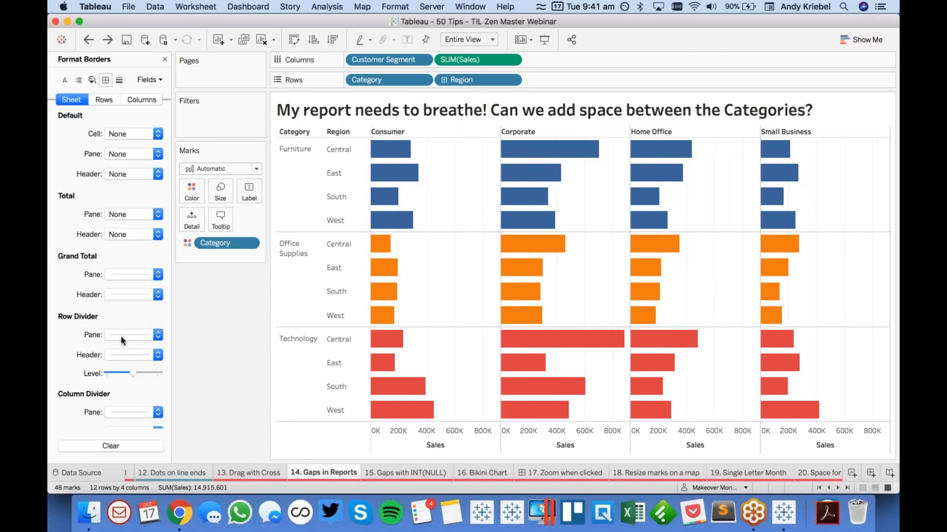
left_click(140, 154)
left_click(139, 164)
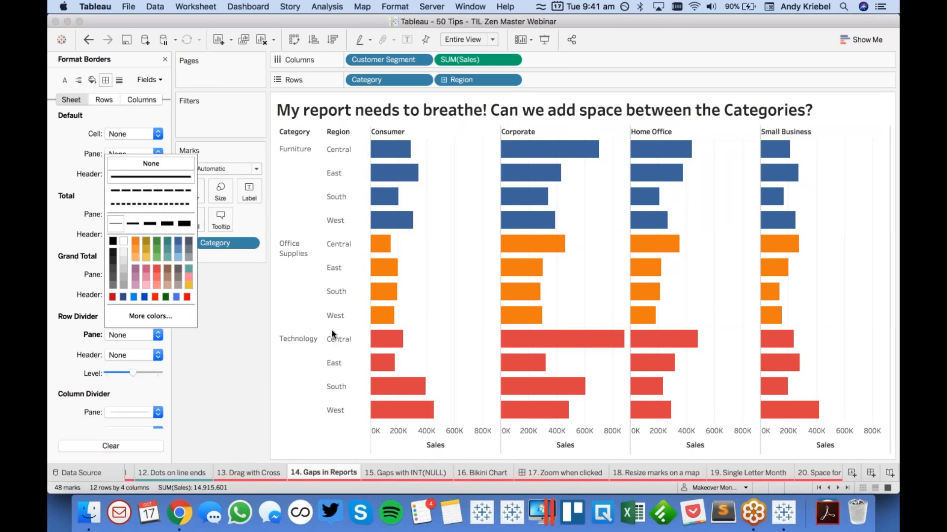
left_click(460, 290)
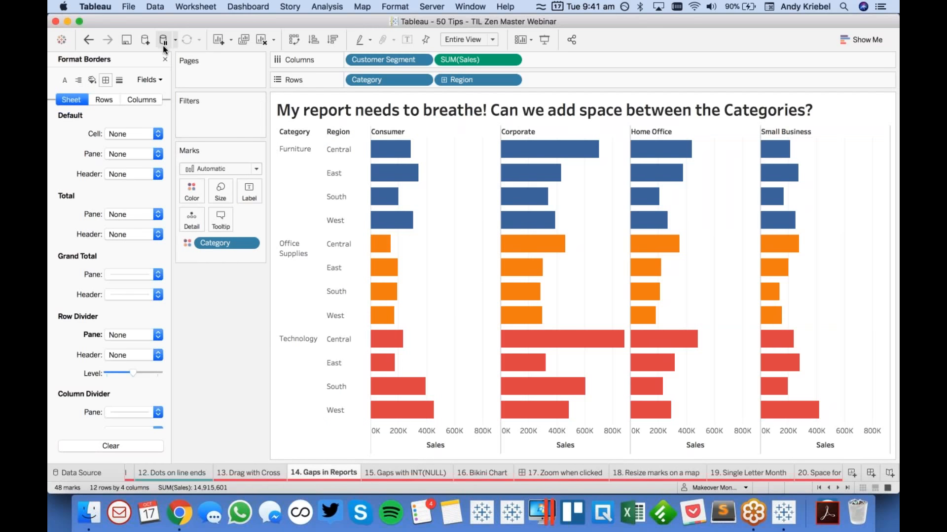
left_click(164, 59)
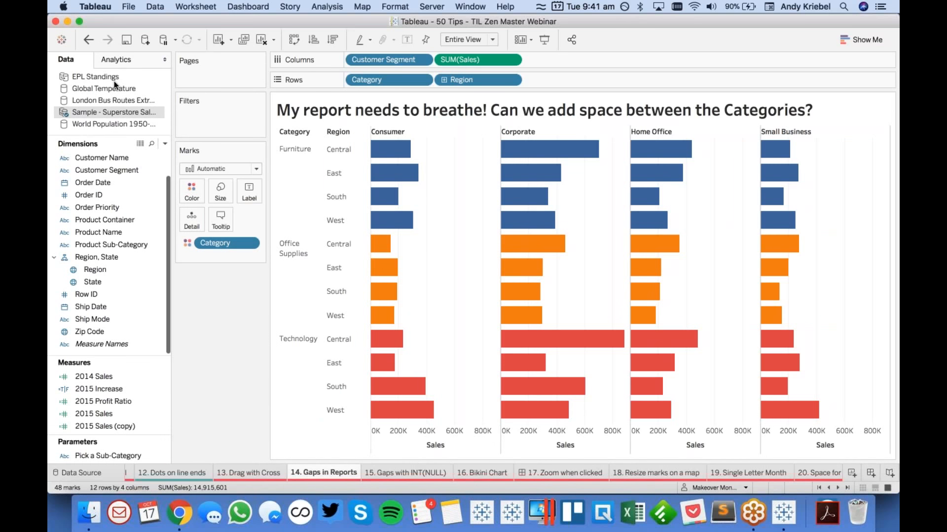
Step: Add subtotals for each Category to the sales bar chart
left_click(123, 63)
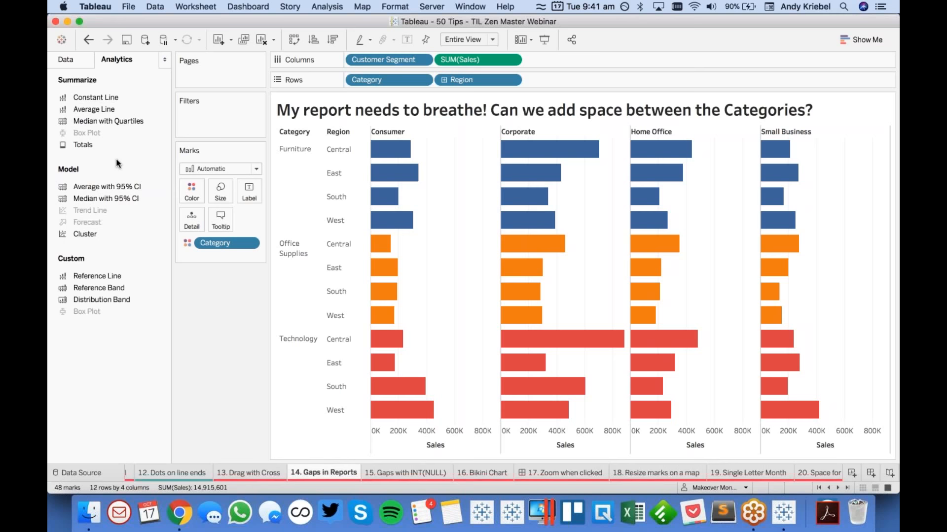
left_click_drag(88, 145, 388, 146)
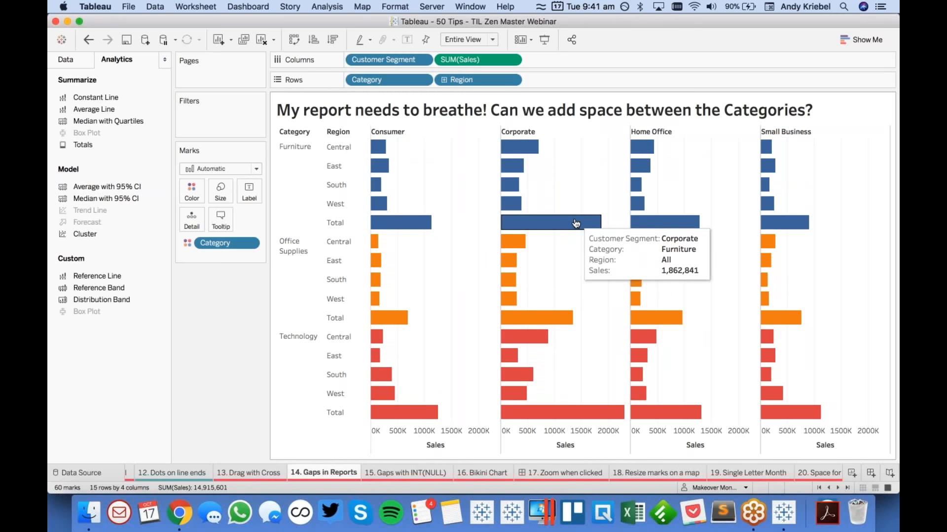
left_click(336, 223)
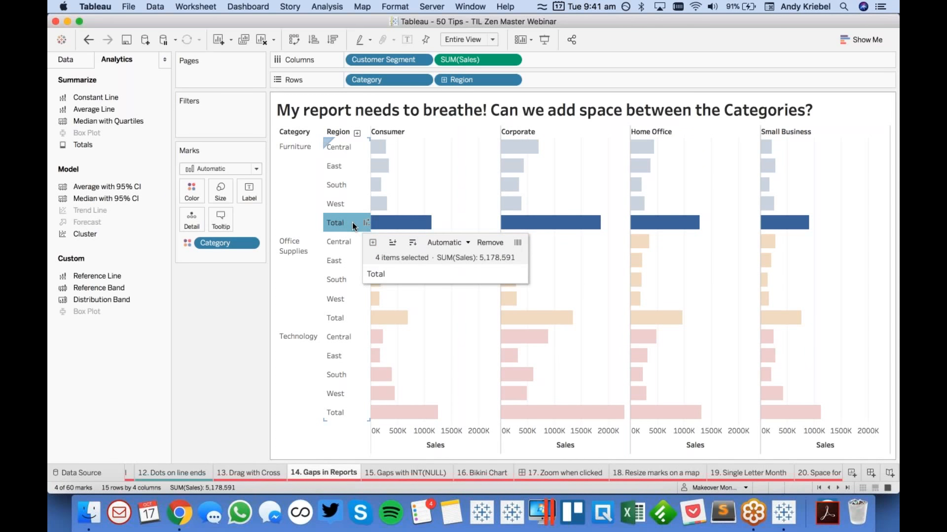
left_click(465, 243)
left_click(465, 200)
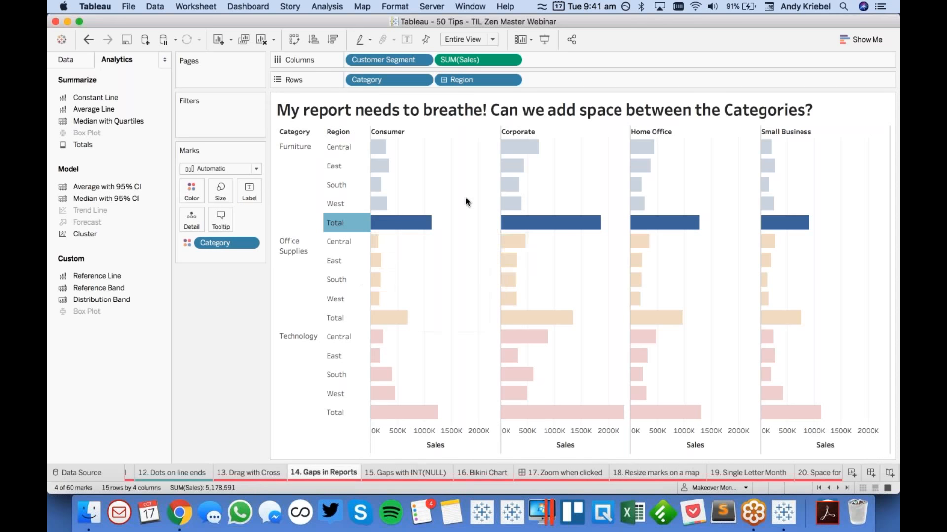
Step: Set the totals to Hide, using the Furniture total bar in the Consumer segment
left_click(412, 222)
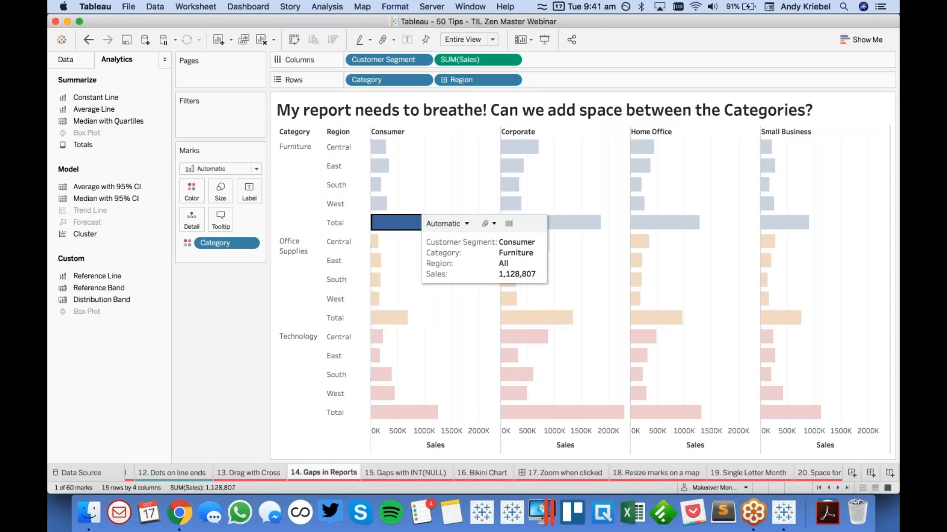
left_click(462, 226)
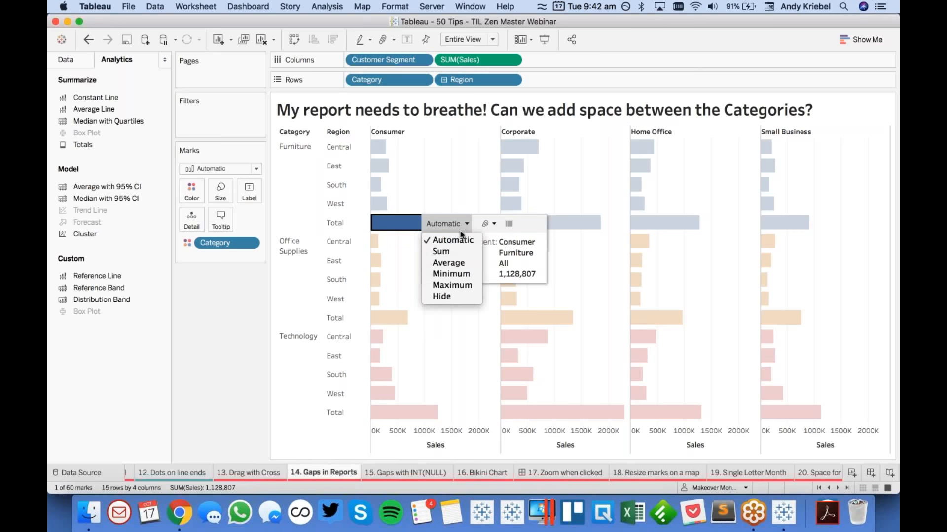
left_click(447, 297)
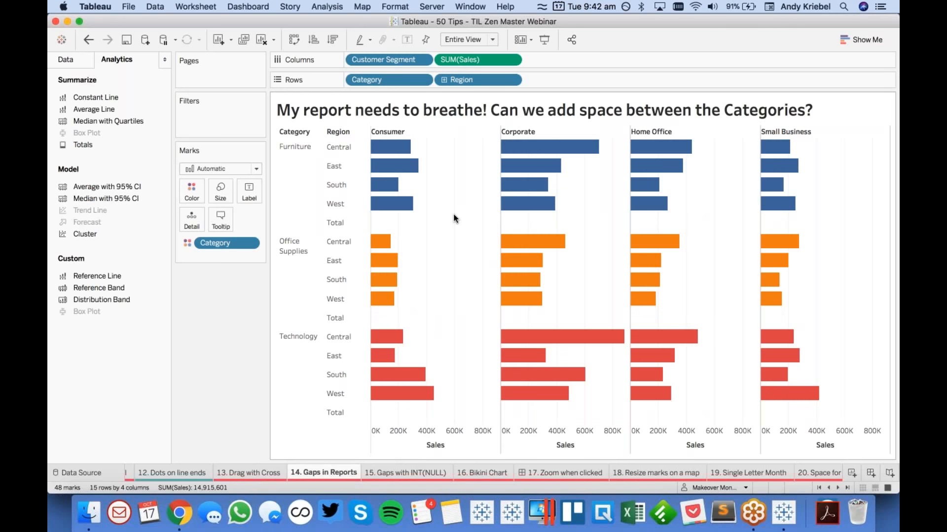
Step: Blank the totals label of the Region headers, close the formatting options and preview the chart in presentation mode
right_click(326, 221)
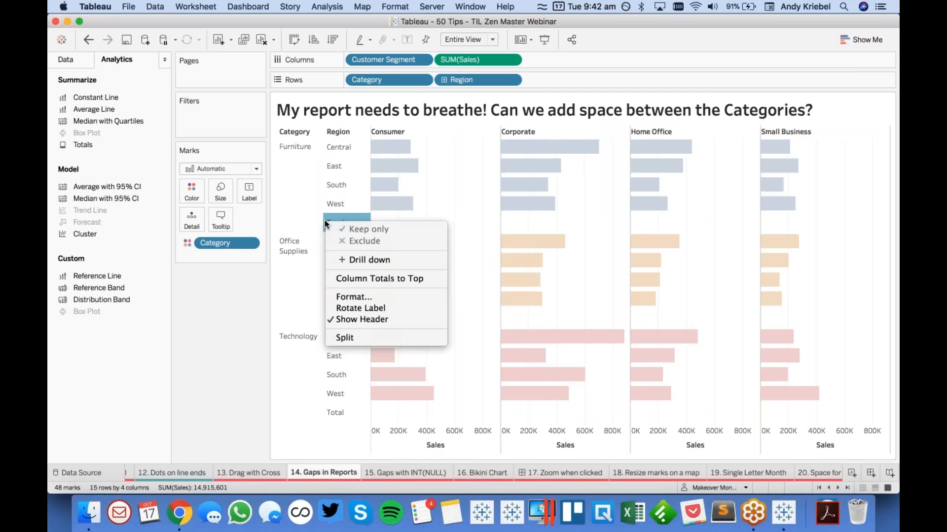
left_click(354, 297)
double_click(113, 272)
key("BackSpace")
key("Return")
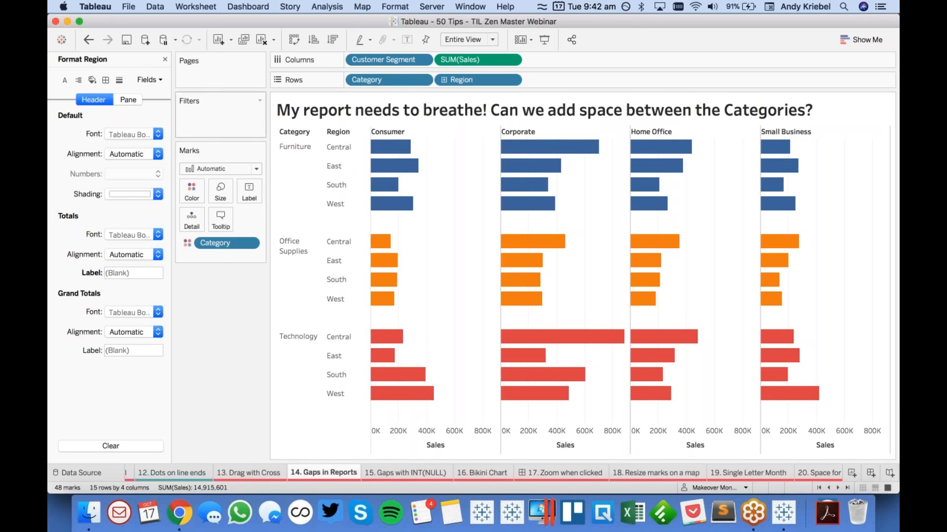
left_click(165, 59)
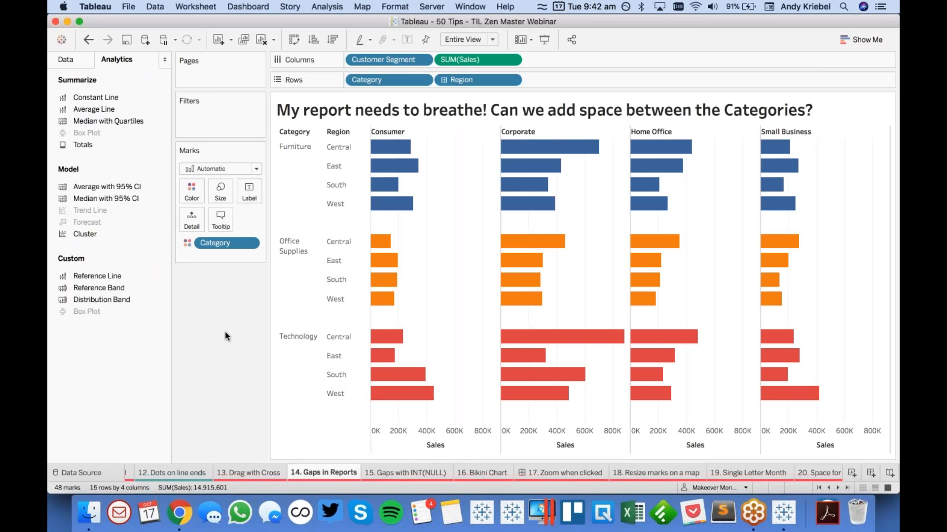
left_click(545, 40)
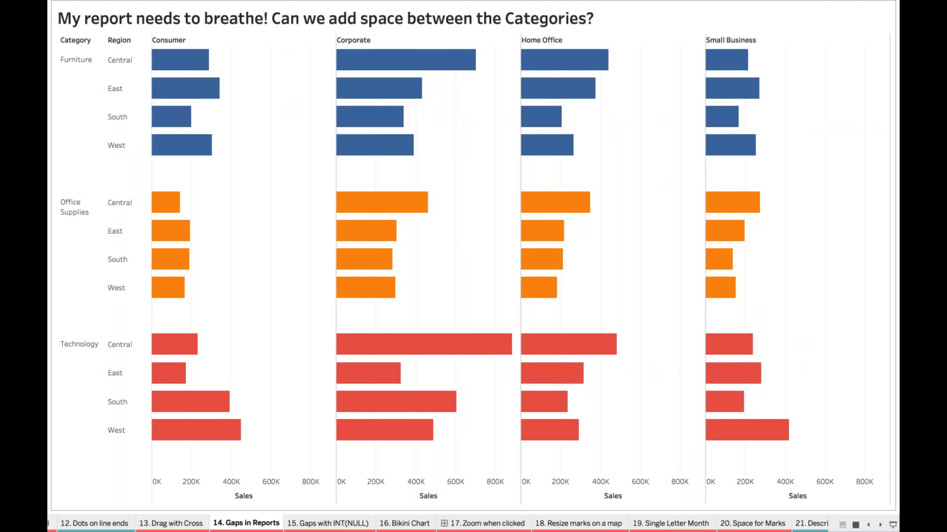
key("Escape")
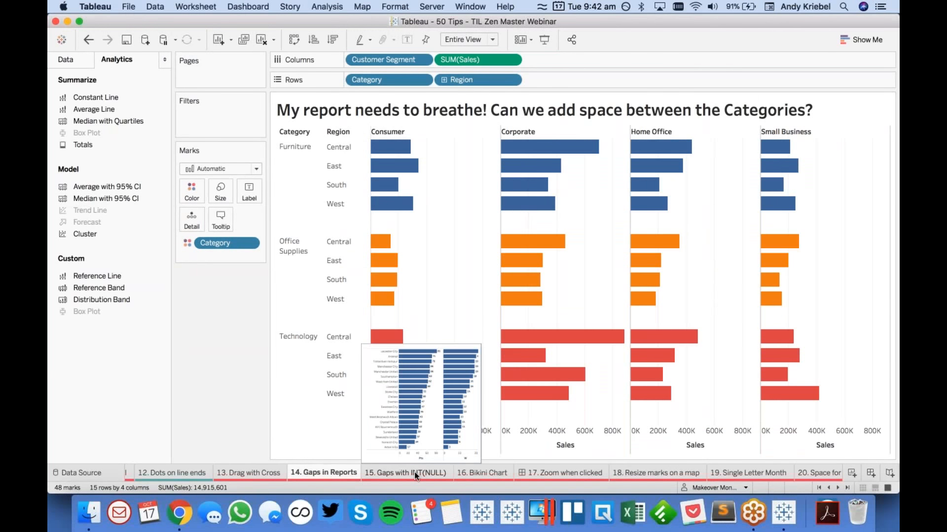
Step: On the 15. Gaps with INT(NULL) sheet, add INT(NULL) calculations to Columns between the Pts, W, D and L measures
left_click(414, 472)
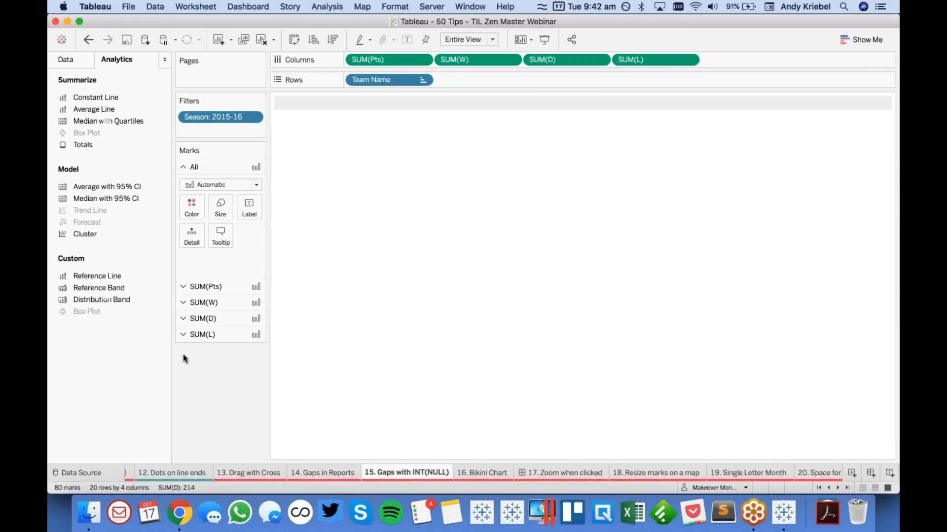
left_click(76, 61)
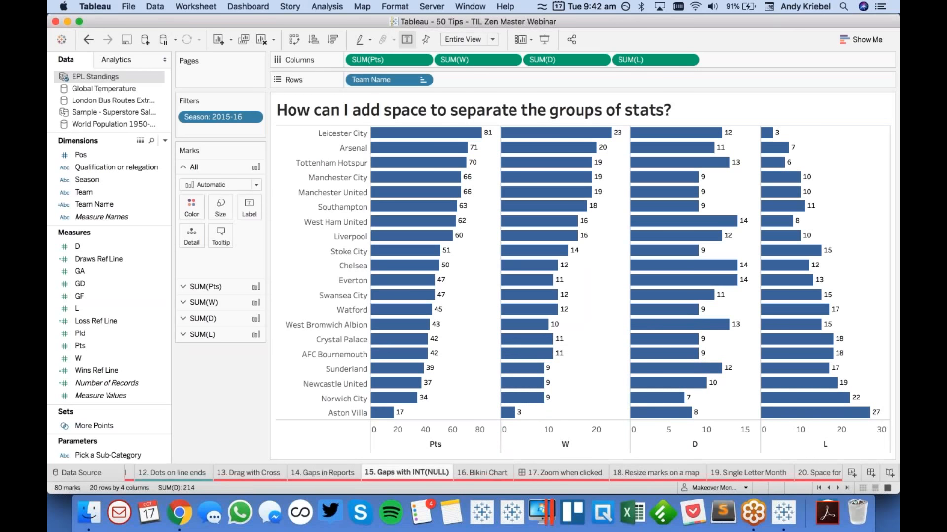
double_click(743, 63)
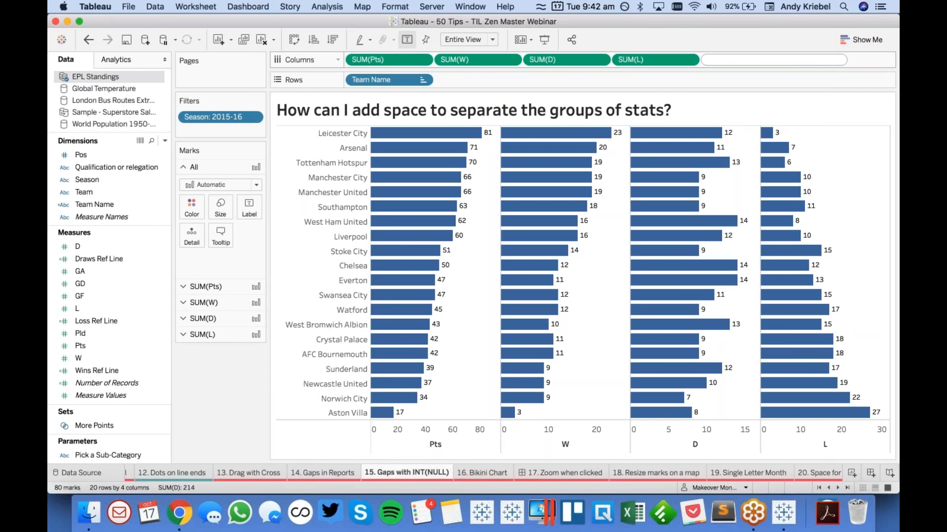
type("INT")
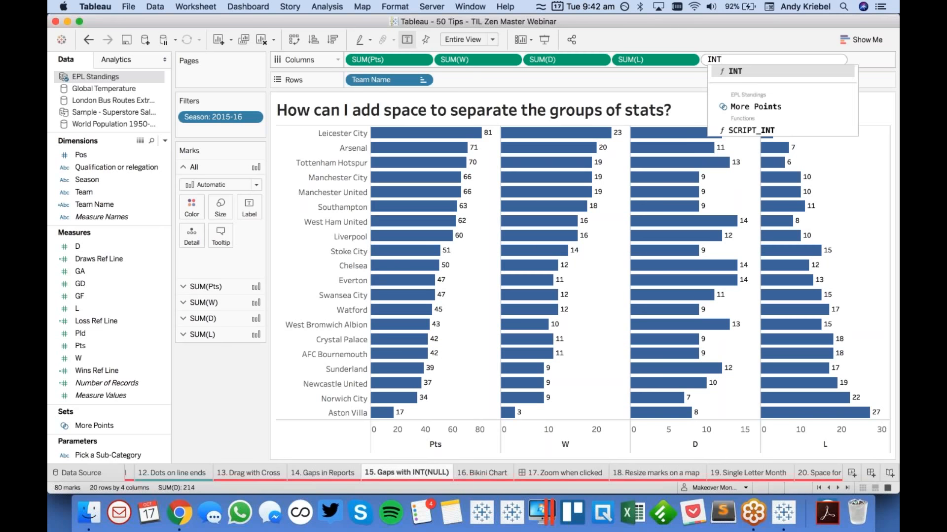
type("(NULL)")
key("Return")
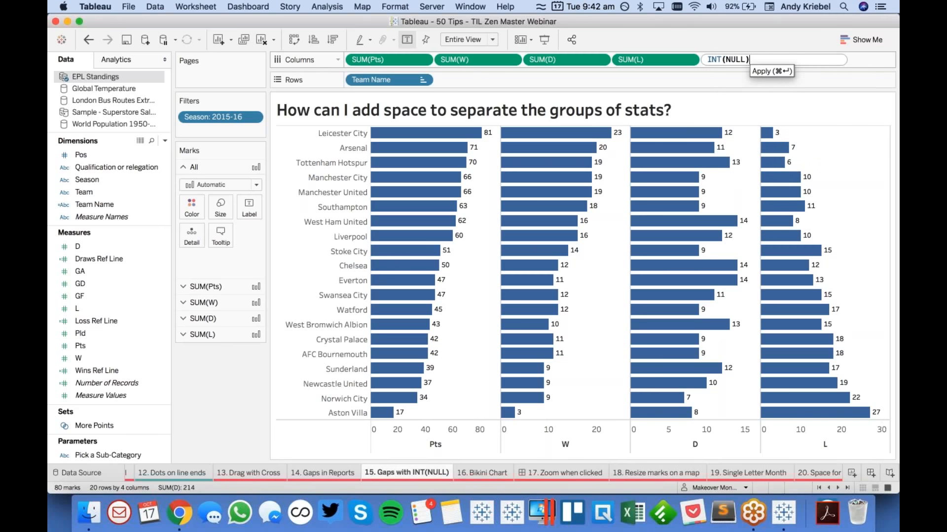
key("Return")
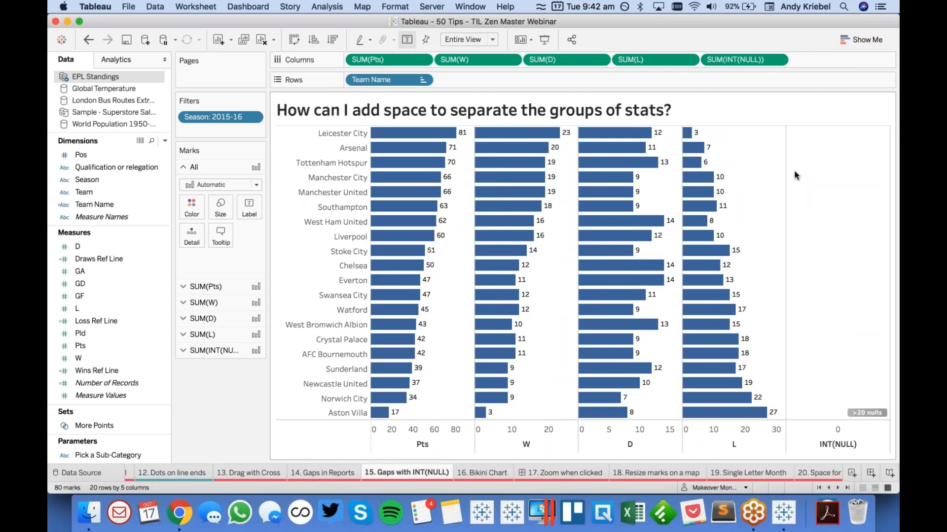
mouse_move(730, 62)
left_mouse_down()
mouse_move(454, 74)
mouse_move(469, 60)
mouse_move(601, 70)
mouse_move(809, 62)
left_mouse_up()
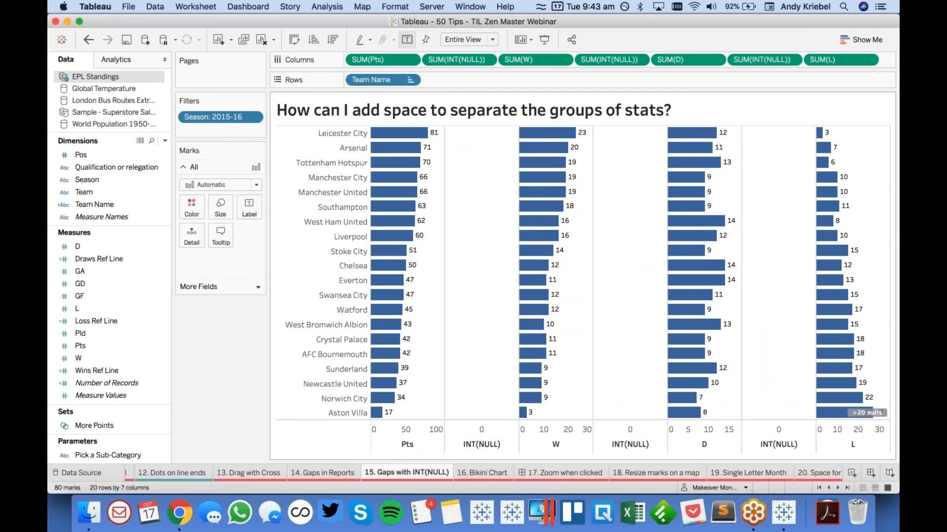
Step: Clear the title of the INT(NULL) axis between Pts and W and set its major tick marks to None
double_click(476, 441)
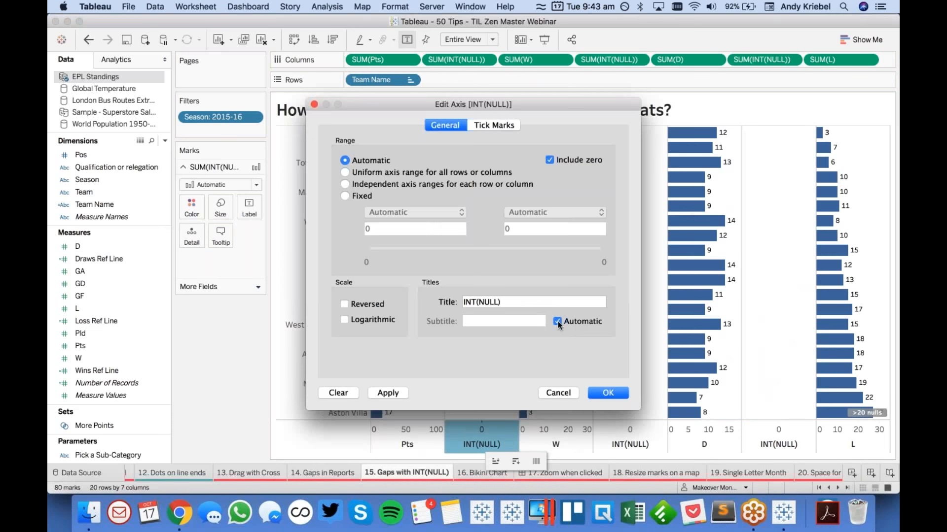
triple_click(483, 302)
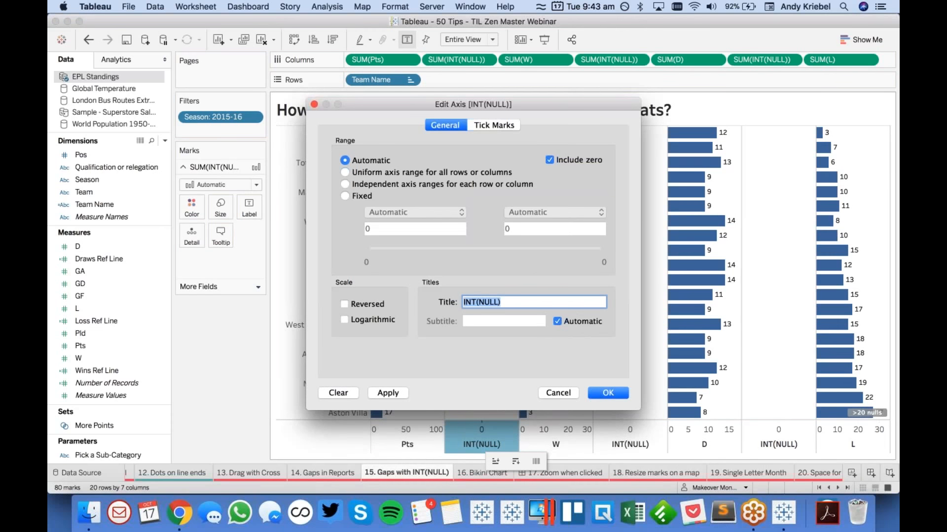
key("BackSpace")
left_click(494, 126)
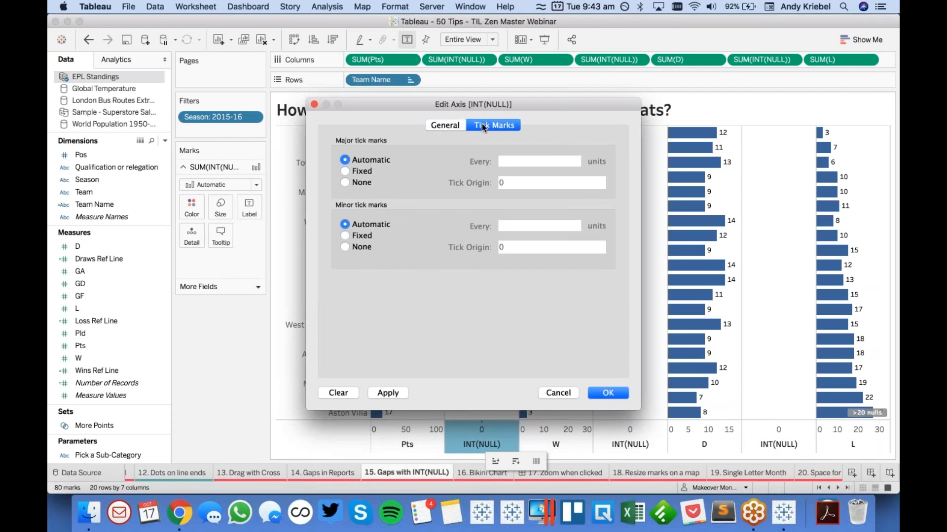
left_click(358, 184)
left_click(607, 393)
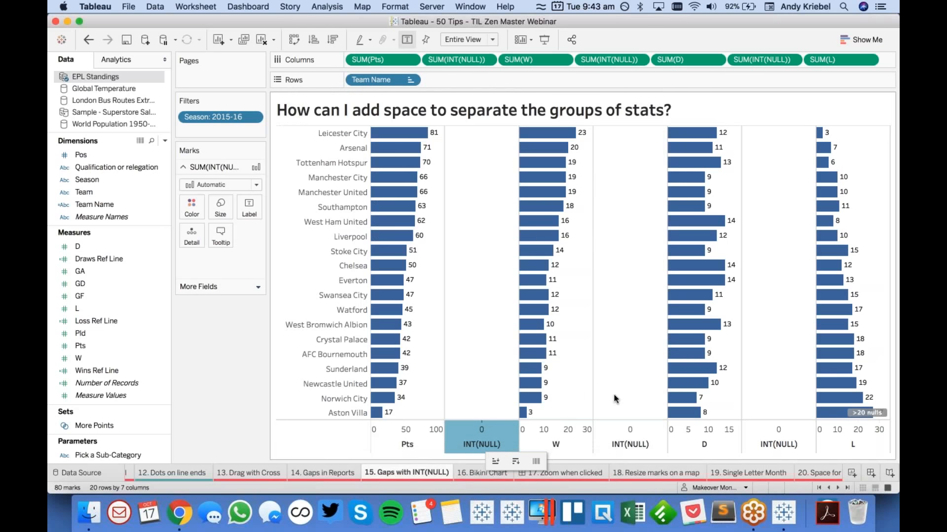
Step: Clear the title of the INT(NULL) axis between W and D and set its major tick marks to None
double_click(621, 439)
key("Tab")
key("BackSpace")
left_click(487, 126)
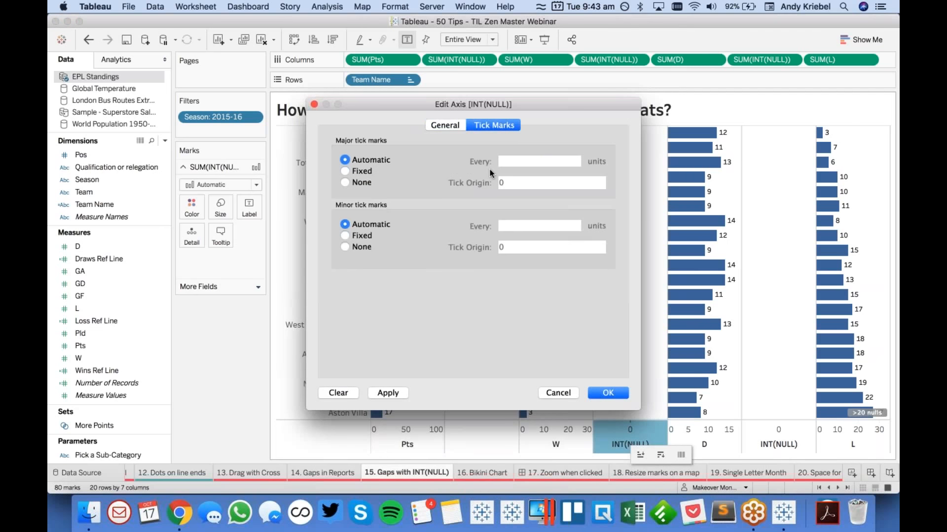
left_click(361, 182)
left_click(609, 393)
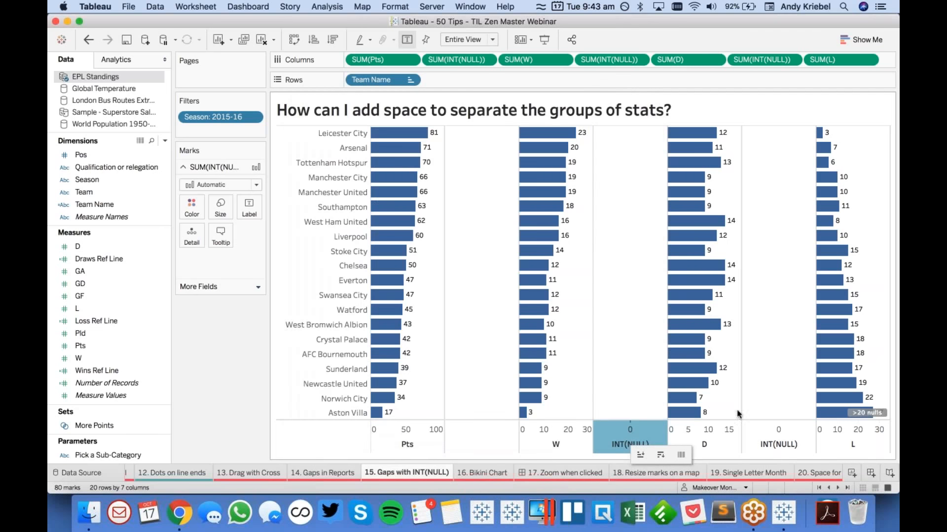
Step: Remove the title and major tick marks from the INT(NULL) axis between D and L and preview the chart in presentation mode
double_click(768, 438)
left_click_drag(463, 301, 501, 302)
key("BackSpace")
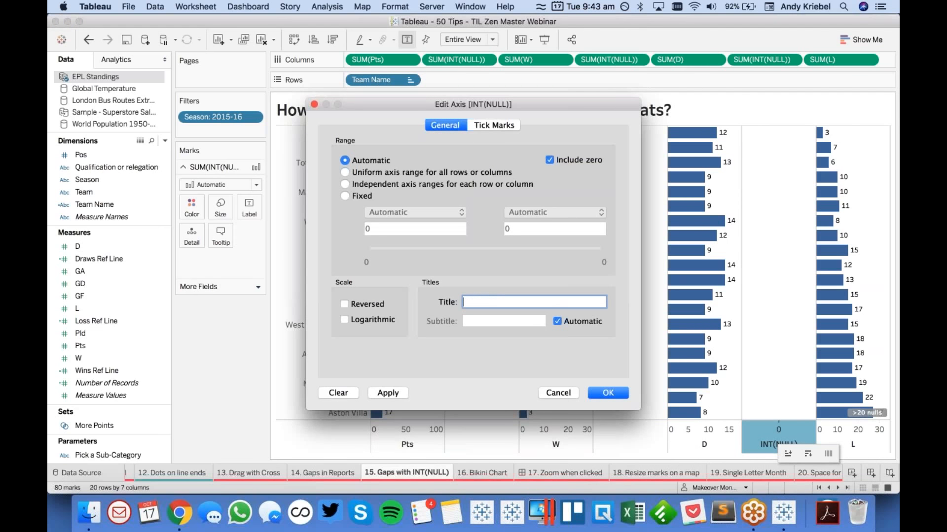
left_click(485, 126)
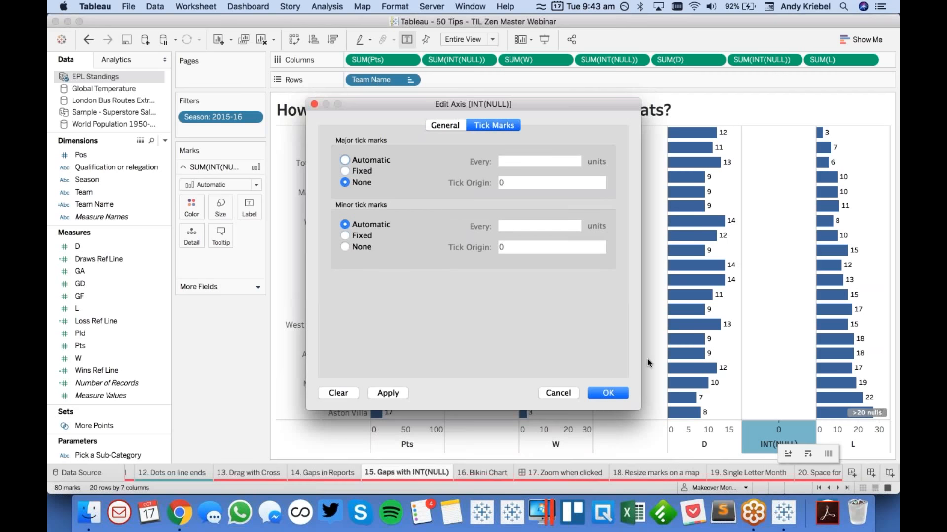
left_click(612, 393)
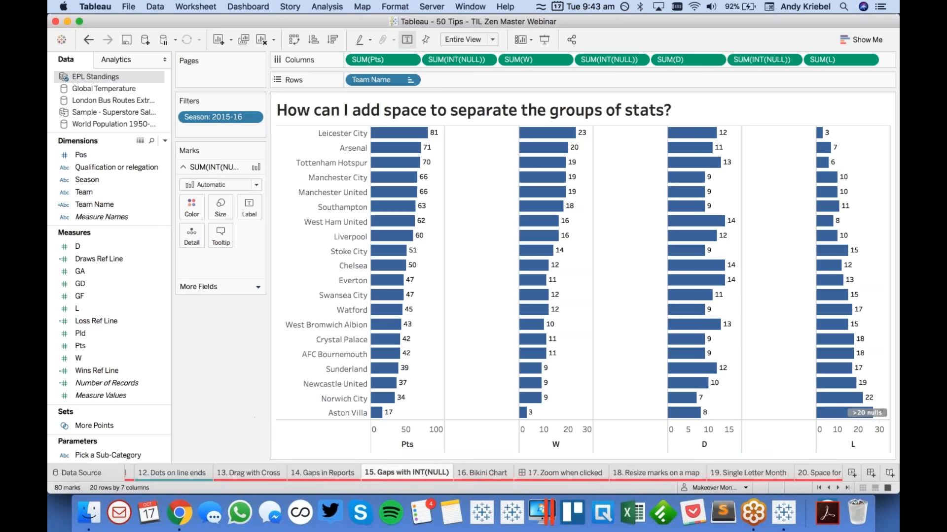
left_click(543, 39)
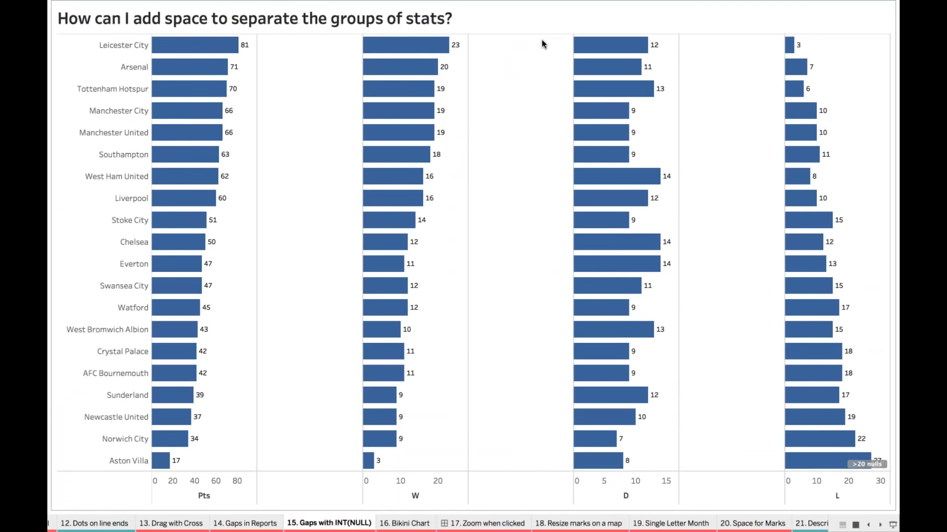
key("Escape")
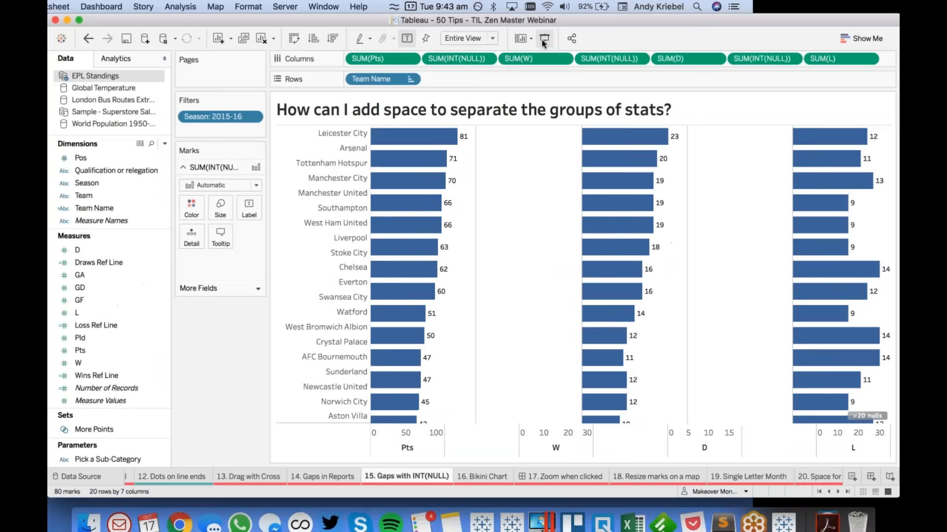
Step: On the 16. Bikini Chart sheet, build a bar chart with Year on Rows and Males on Columns
left_click(482, 474)
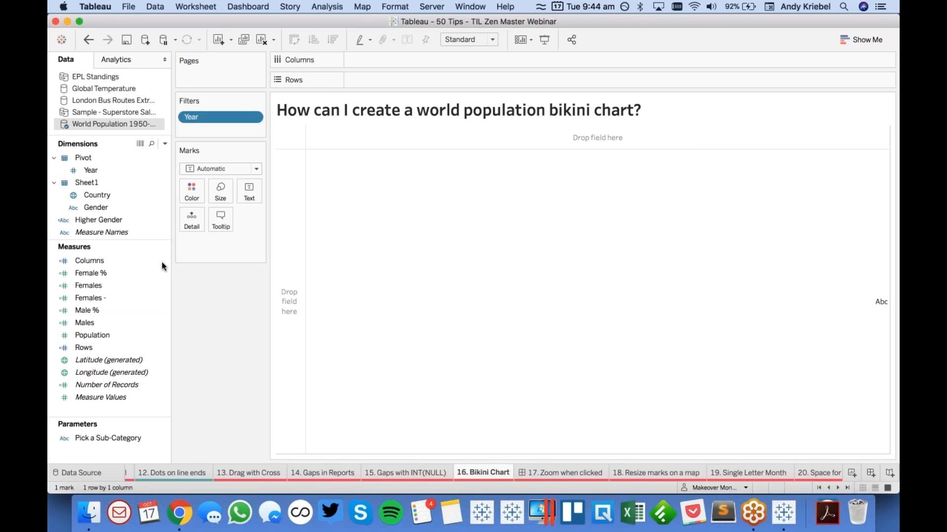
left_click(98, 170)
left_click_drag(97, 170, 291, 219)
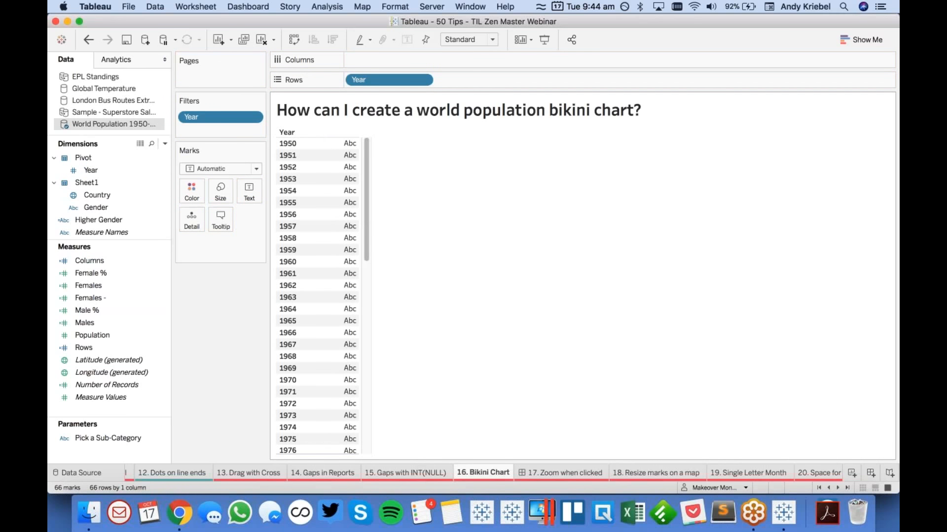
left_click(114, 324)
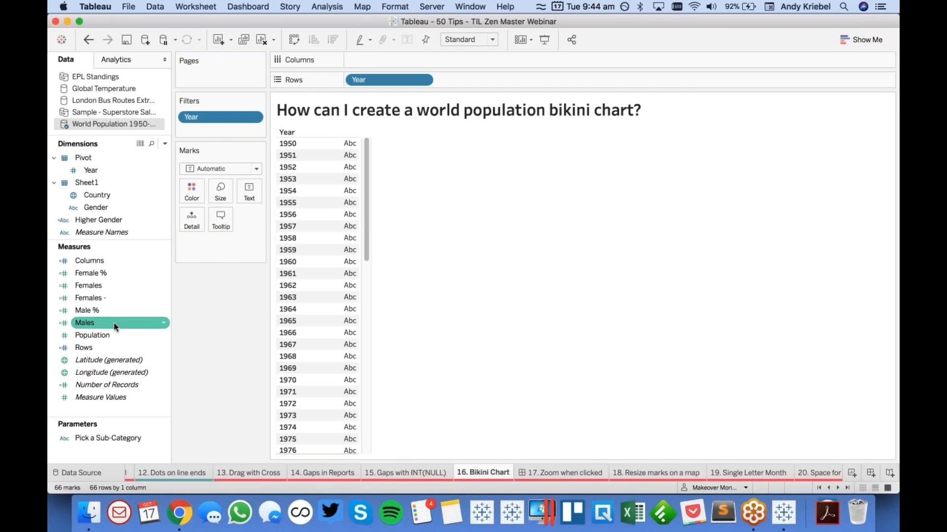
left_click_drag(114, 324, 387, 58)
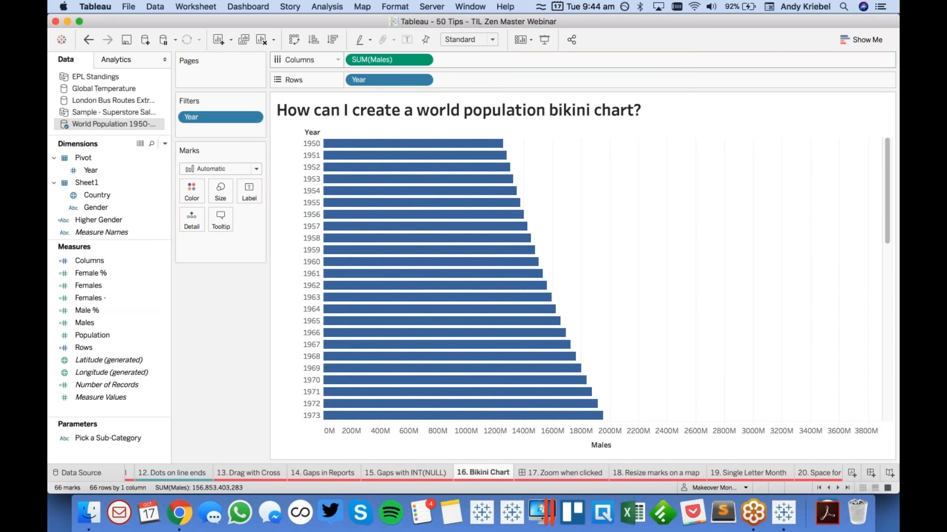
Step: Combine Females with Males on the same axis and color the bars by Measure Names instead of splitting the rows
left_click(103, 194)
mouse_move(102, 194)
left_mouse_down()
mouse_move(197, 139)
mouse_move(195, 129)
mouse_move(94, 207)
left_mouse_up()
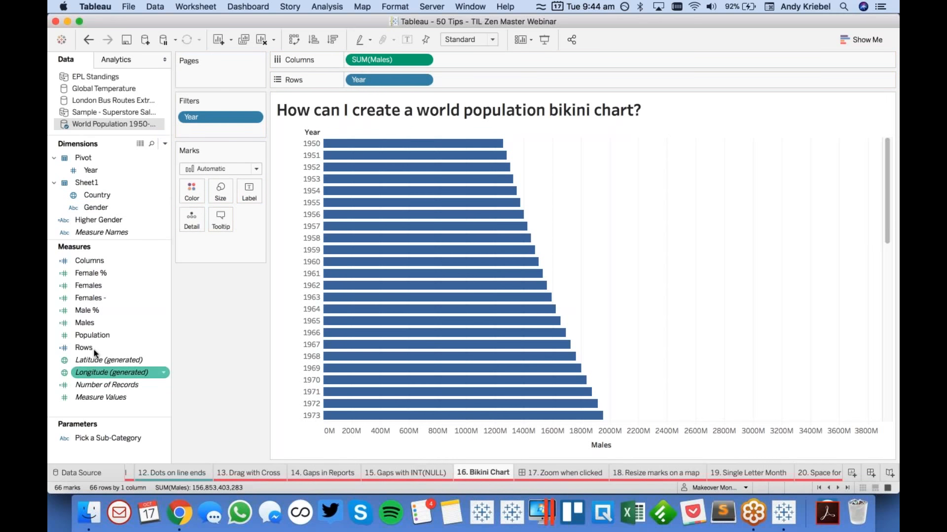
left_click(102, 286)
left_click_drag(104, 286, 465, 442)
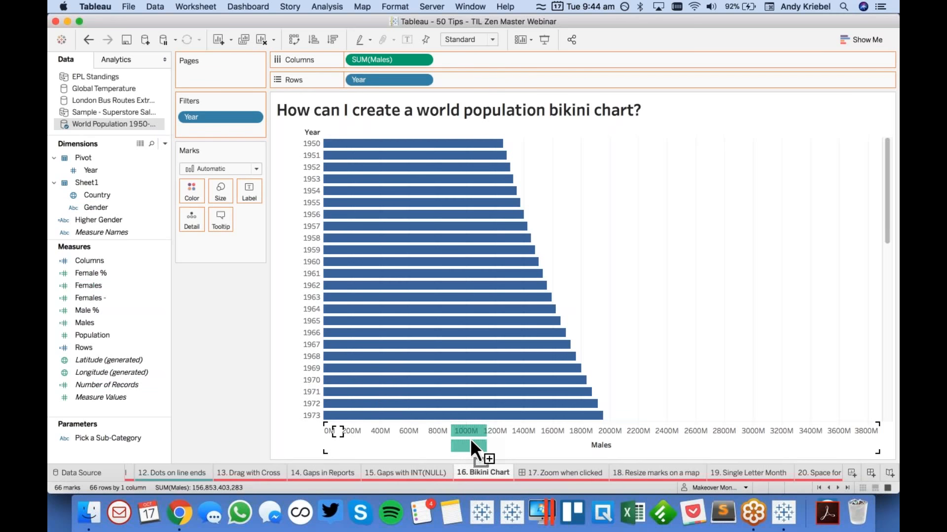
left_click_drag(470, 439, 470, 439)
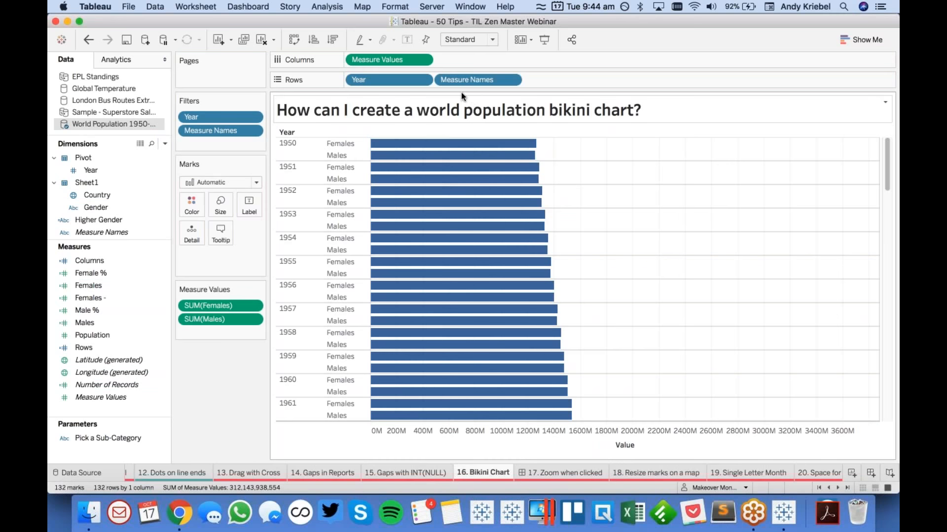
left_click_drag(457, 81, 197, 202)
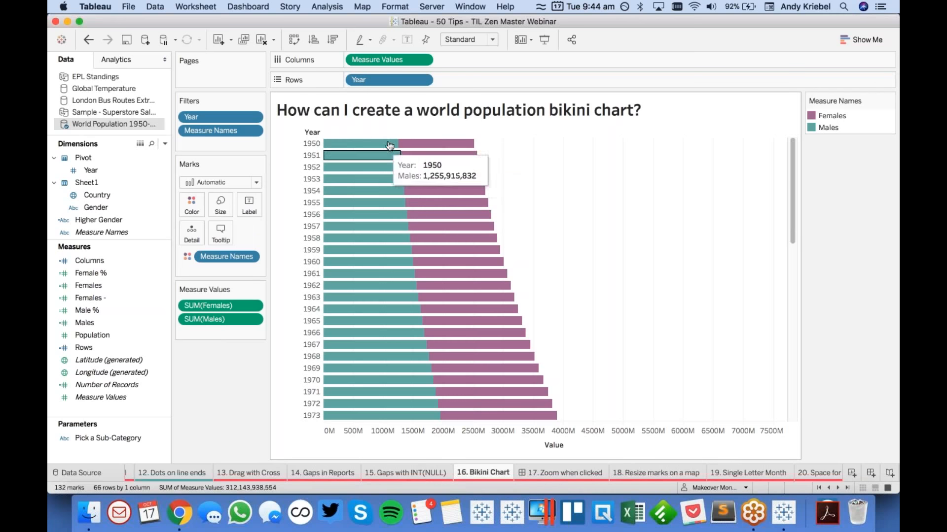
Step: Open the SUM(Females) expression among the measure values for editing
mouse_move(434, 147)
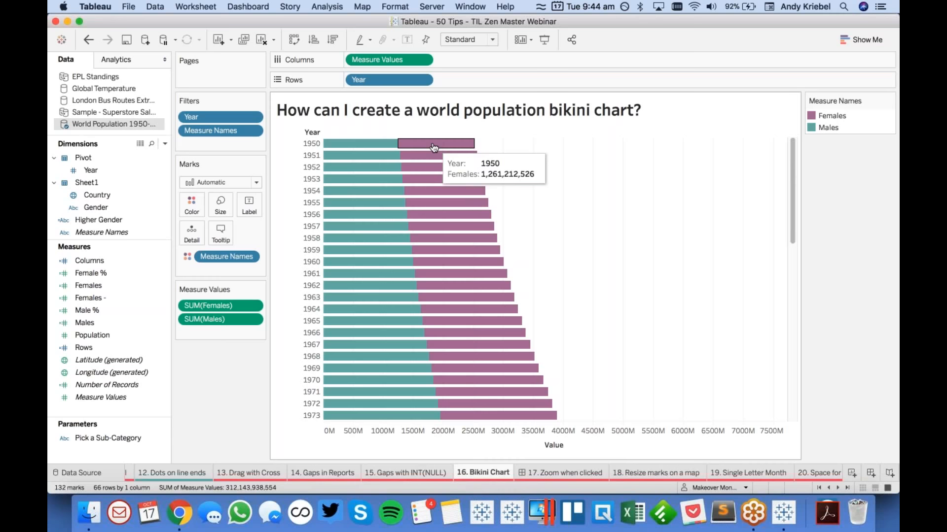
double_click(227, 303)
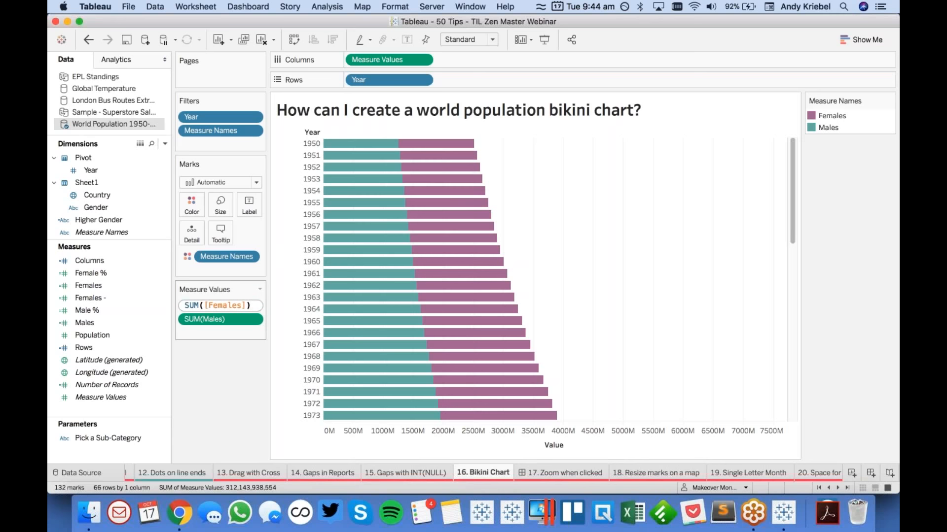
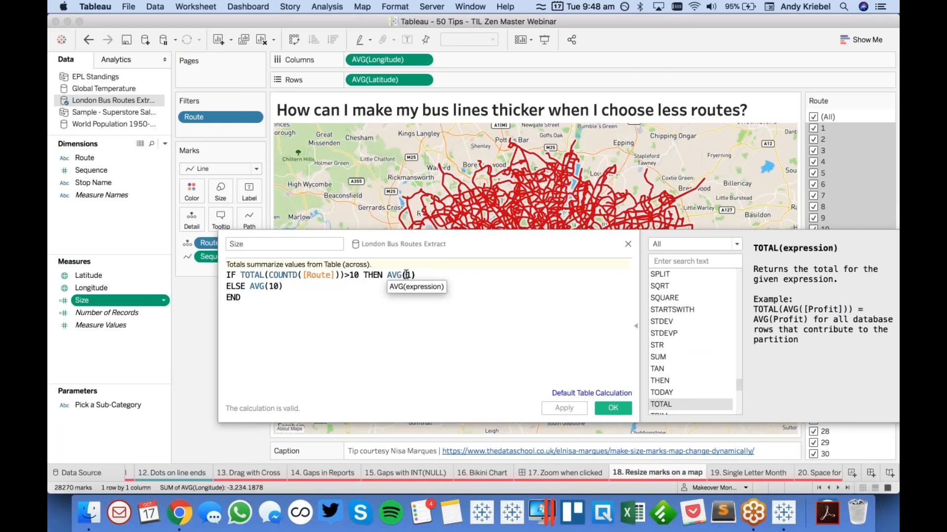
Step: Examine the TOTAL(COUNTD([Route])) part of the Size calculation on the 18. Resize marks on a map sheet
left_click_drag(249, 287, 344, 274)
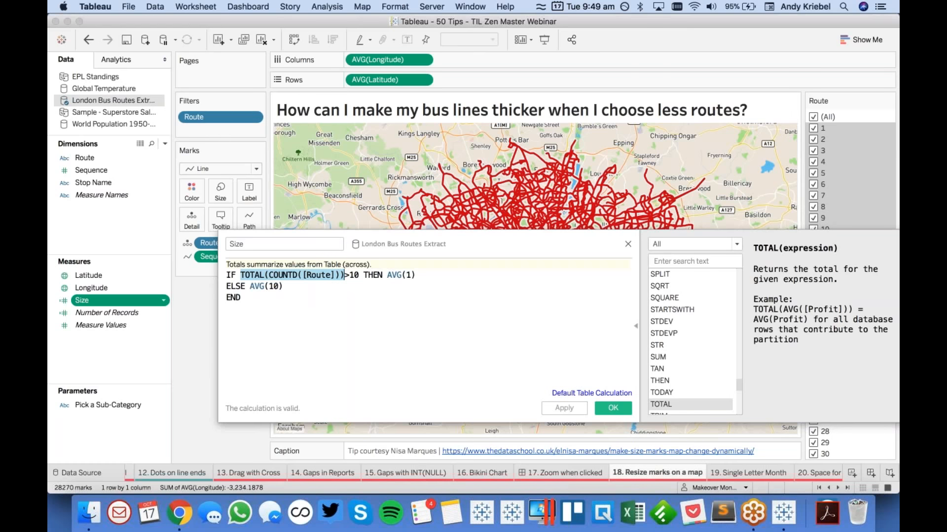
Step: Close the Size calculation and use the Size measure to control the size of the bus route lines
left_click(611, 409)
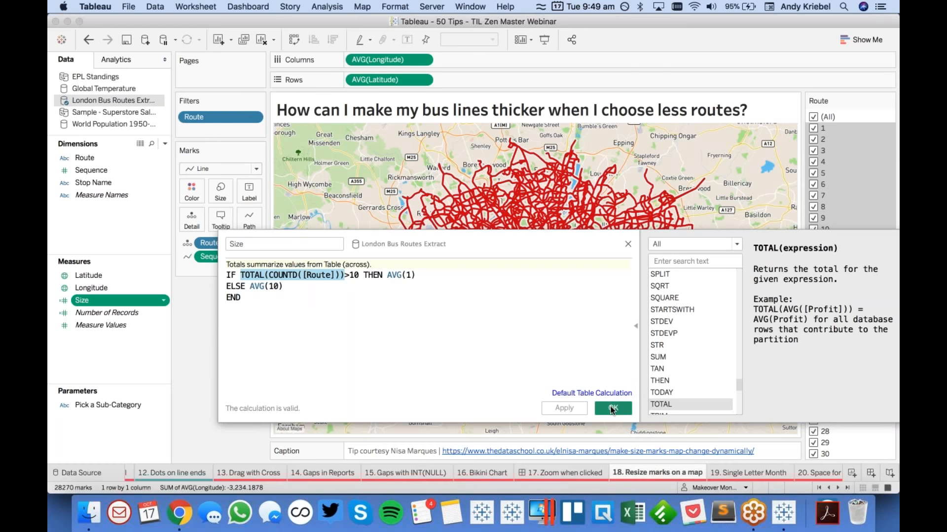
left_click_drag(85, 303, 220, 193)
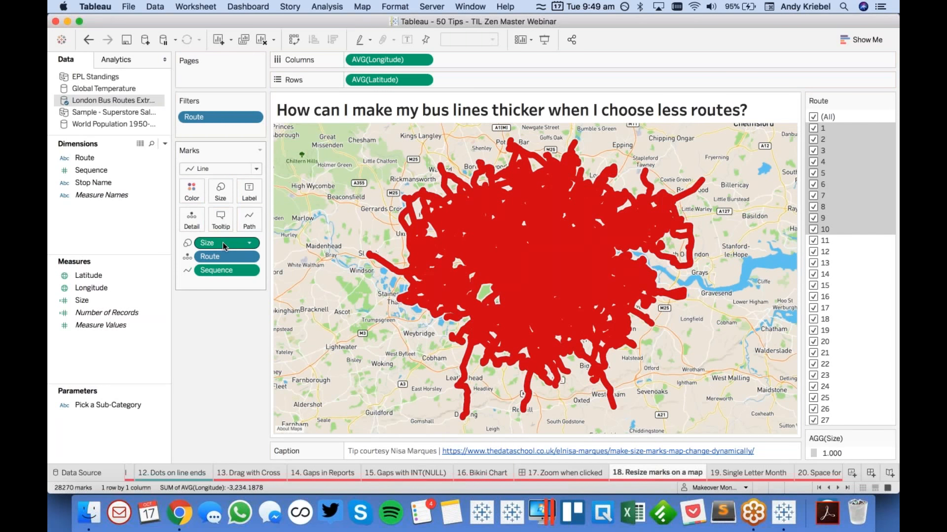
Step: Make the line sizes vary by range with a start value of 1 and an end value of 10, nudging the smallest mark size up slightly
double_click(849, 454)
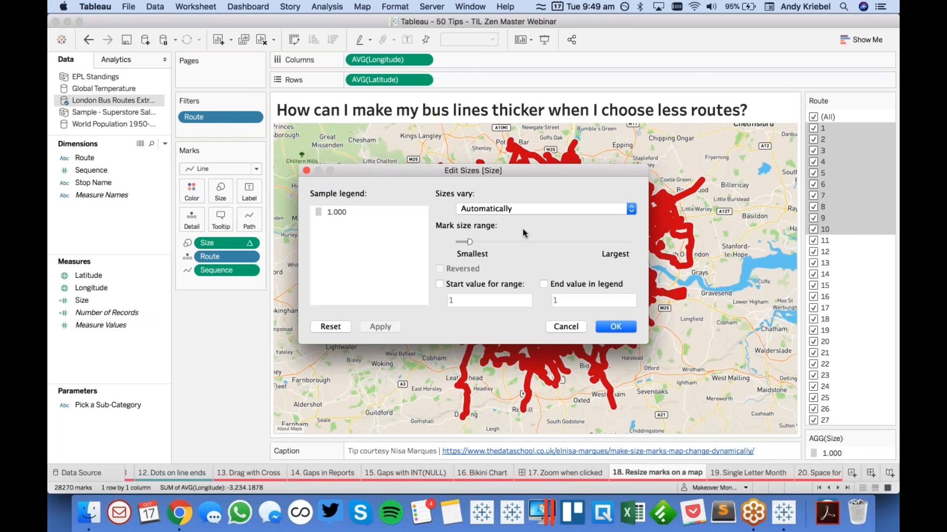
left_click(504, 209)
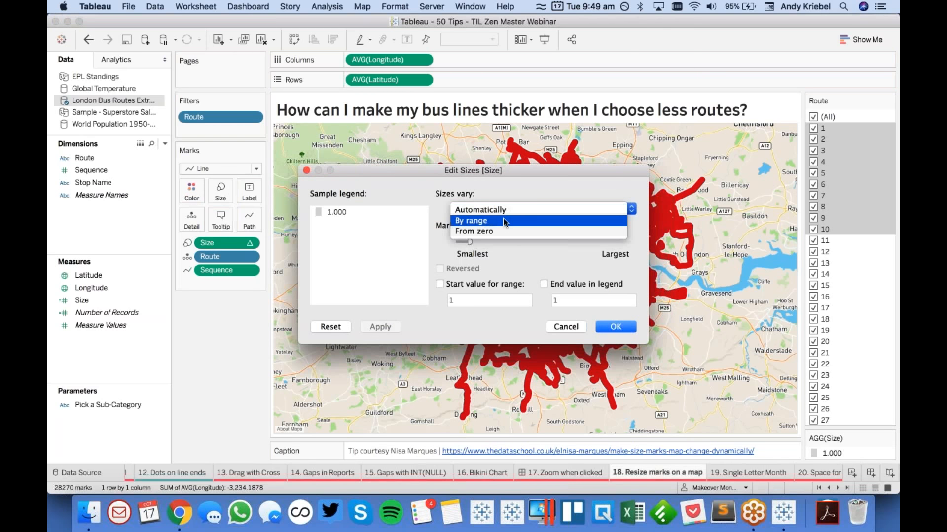
left_click(505, 220)
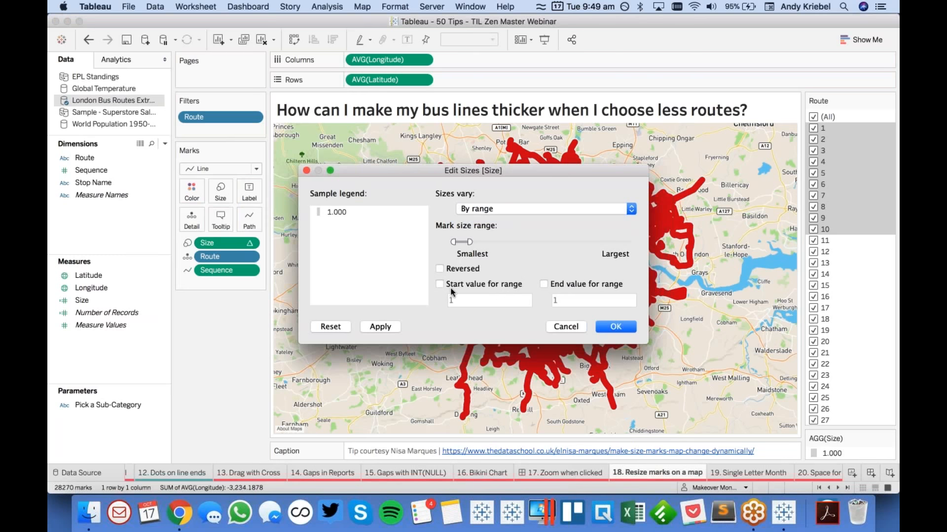
left_click(544, 284)
left_click(572, 300)
type("0")
key("Tab")
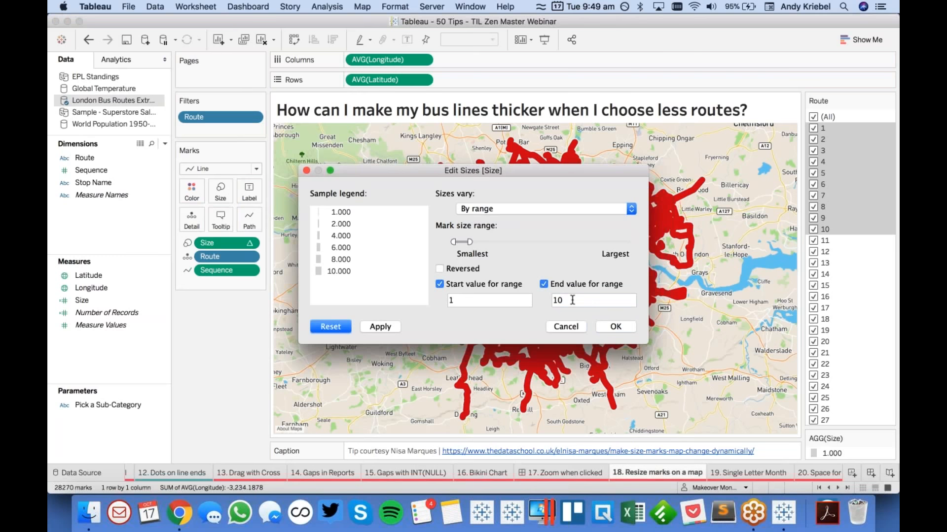
left_click_drag(453, 241, 454, 241)
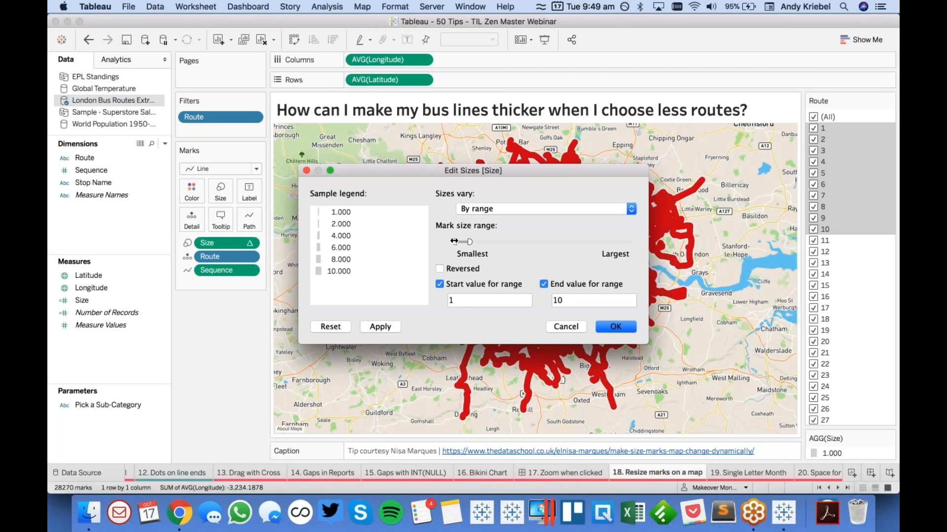
left_click(383, 326)
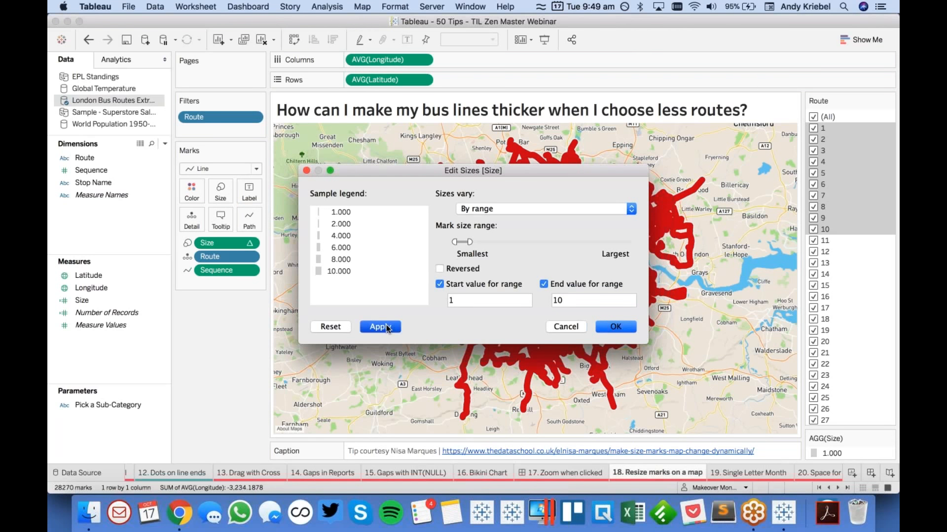
left_click(604, 328)
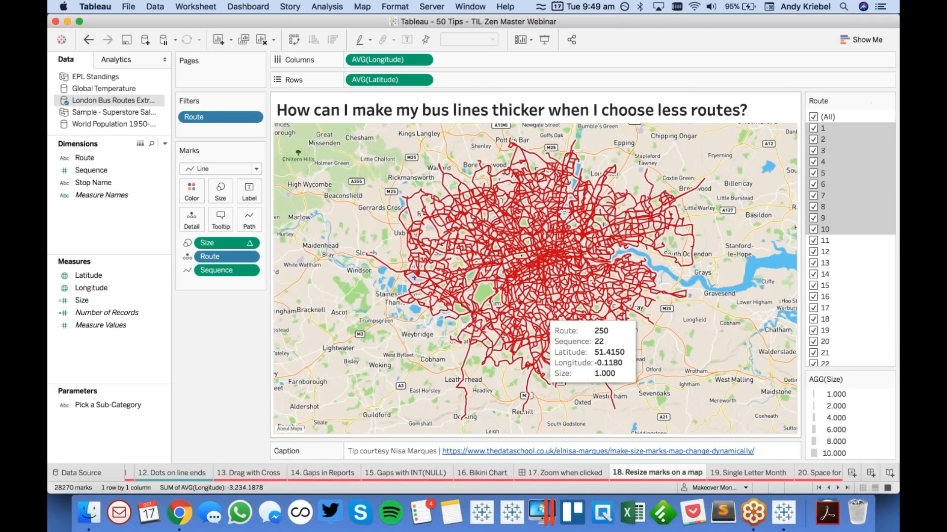
Step: Limit the map to routes 1 through 10 to test the line thickness, and bring all routes back
left_click(813, 117)
left_click(829, 126)
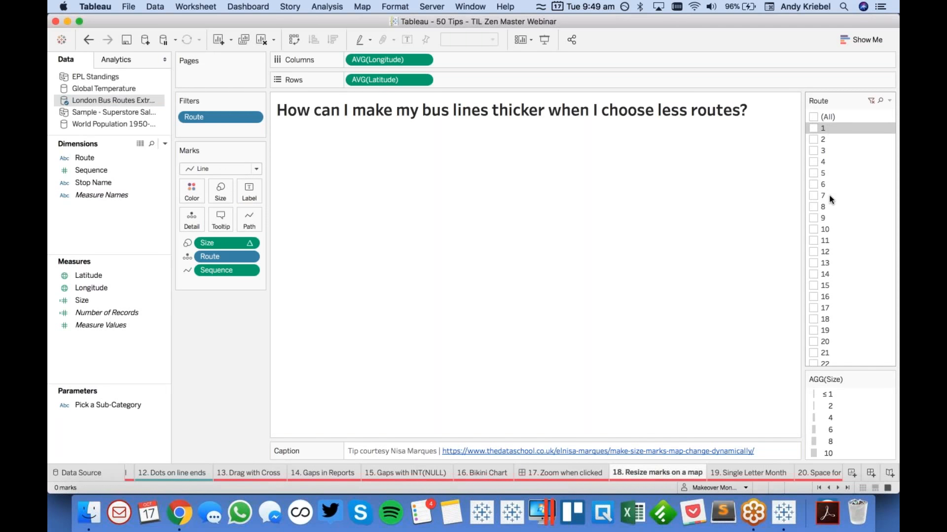
left_click(828, 227, "shift")
left_click(813, 230)
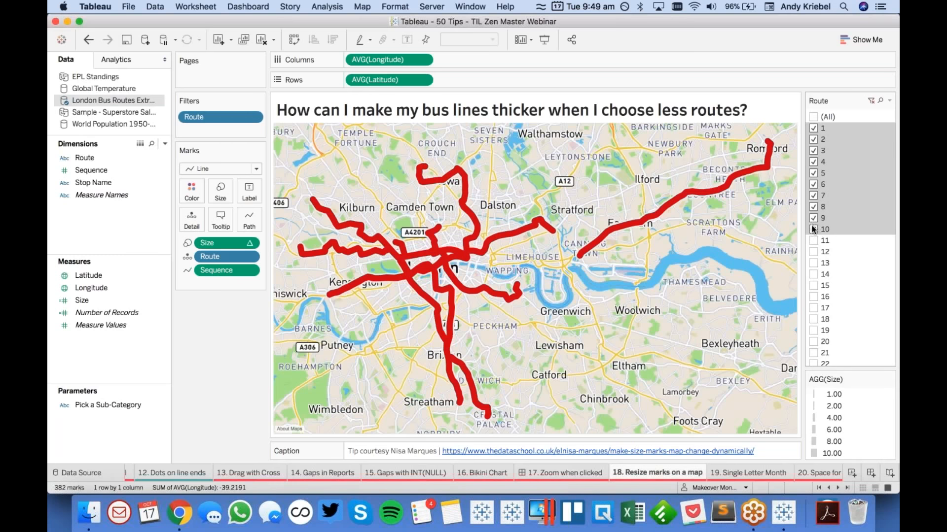
left_click(813, 219)
left_click(815, 117)
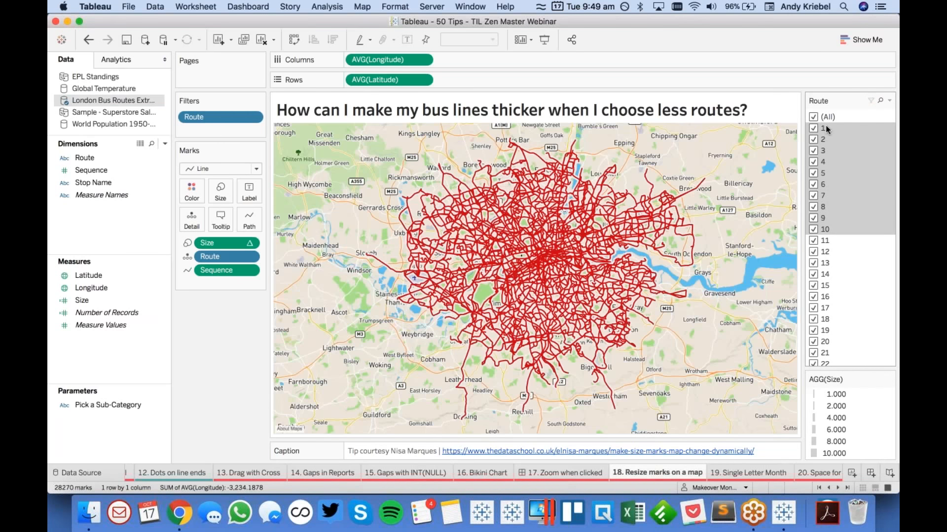
Step: Filter the map to show only routes 1 through 15
left_click(825, 126)
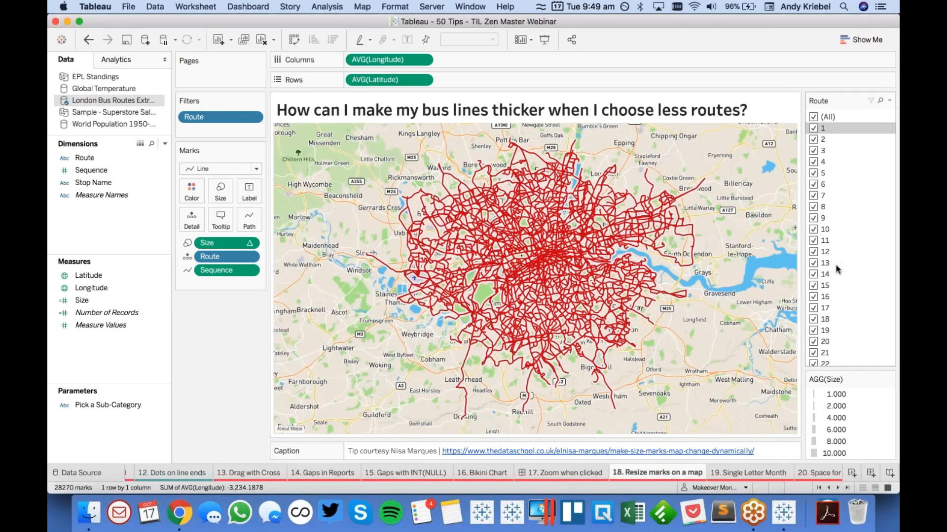
left_click(813, 117)
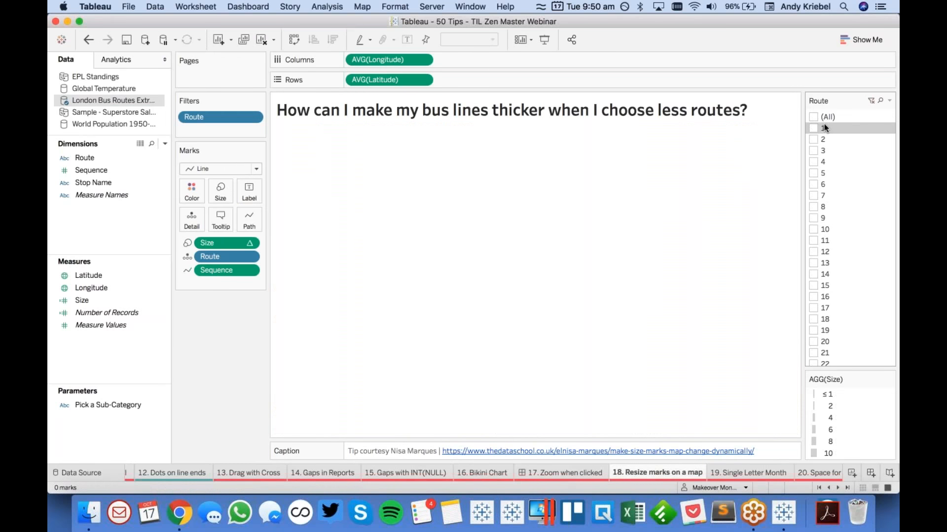
left_click(833, 285, "shift")
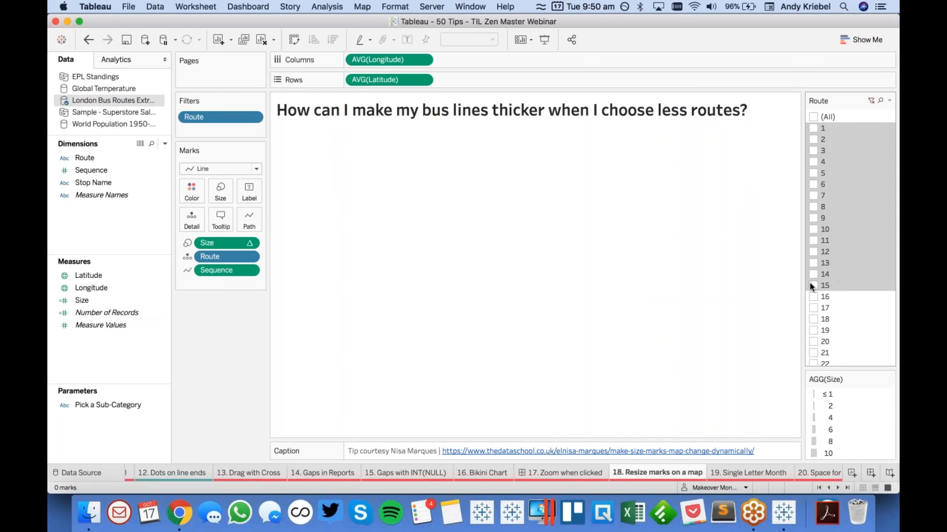
left_click(810, 284)
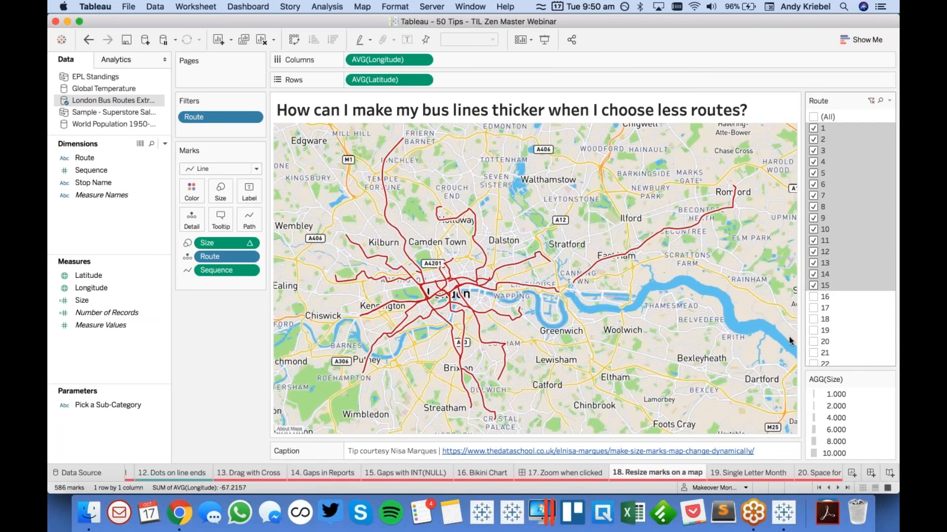
Step: Go to the 19. Single Letter Month sheet and check the date level options of MONTH(Order Date) on Columns
left_click(759, 475)
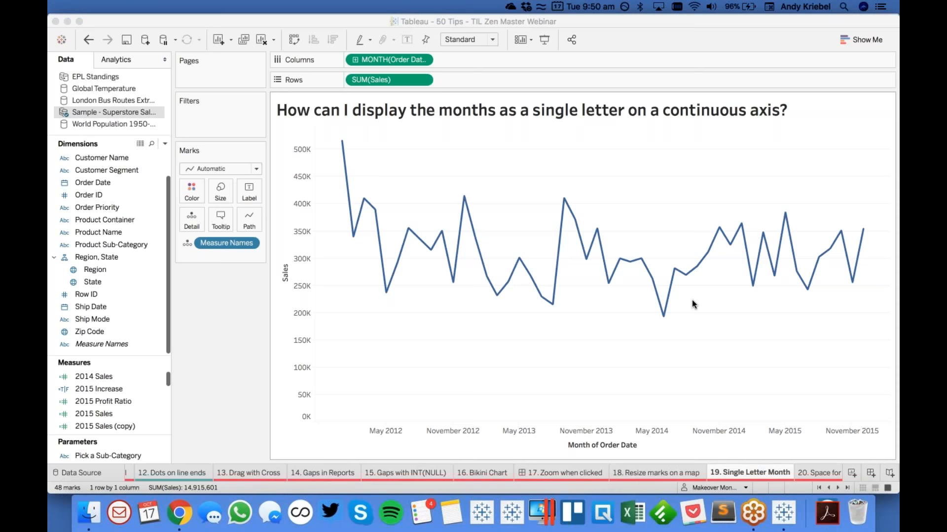
left_click(219, 344)
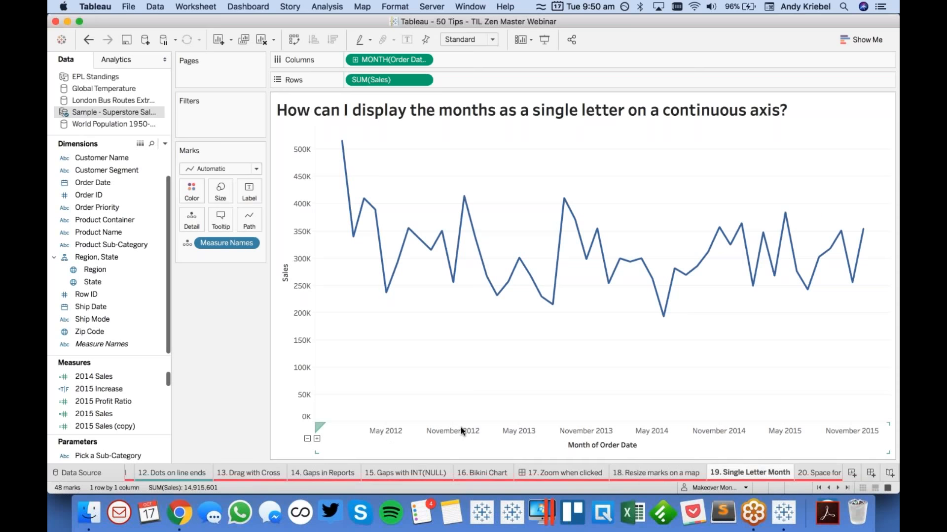
left_click(424, 59)
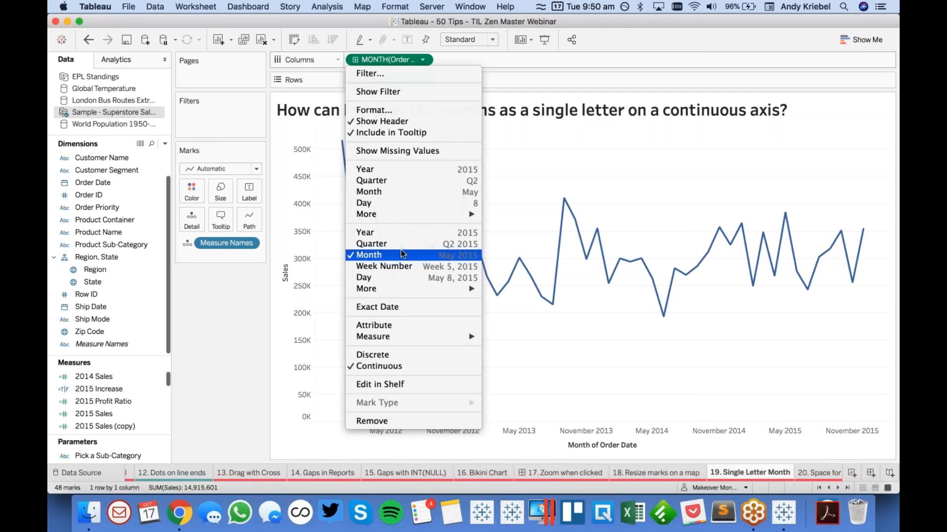
left_click(567, 380)
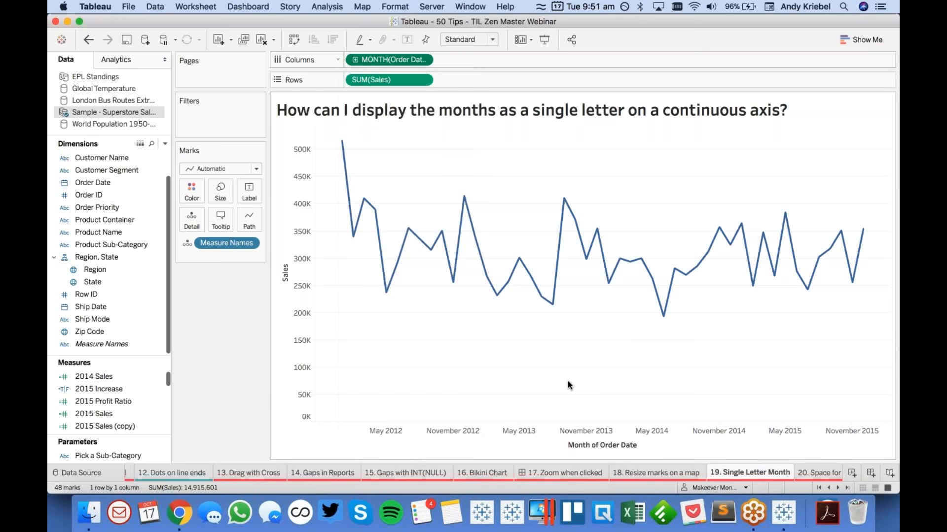
Step: Open the date format choices for the scale of the Month of Order Date axis
right_click(424, 435)
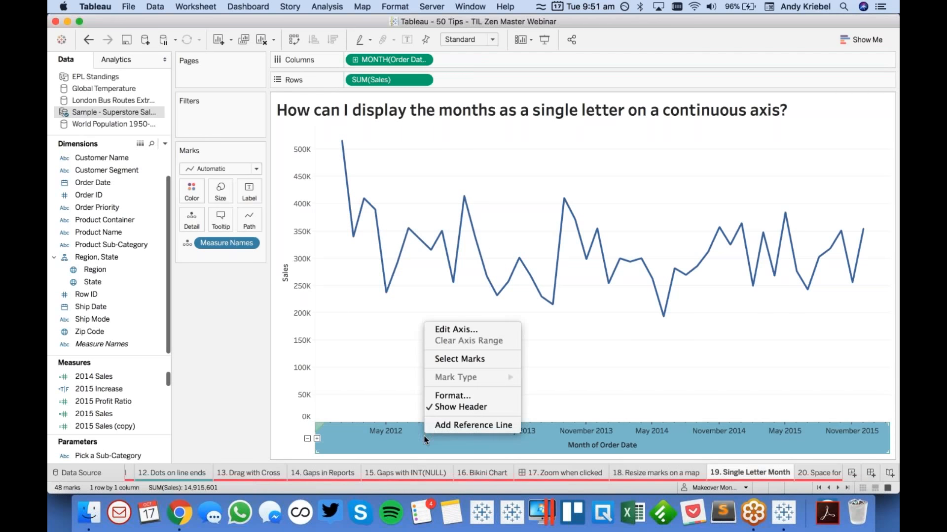
left_click(450, 395)
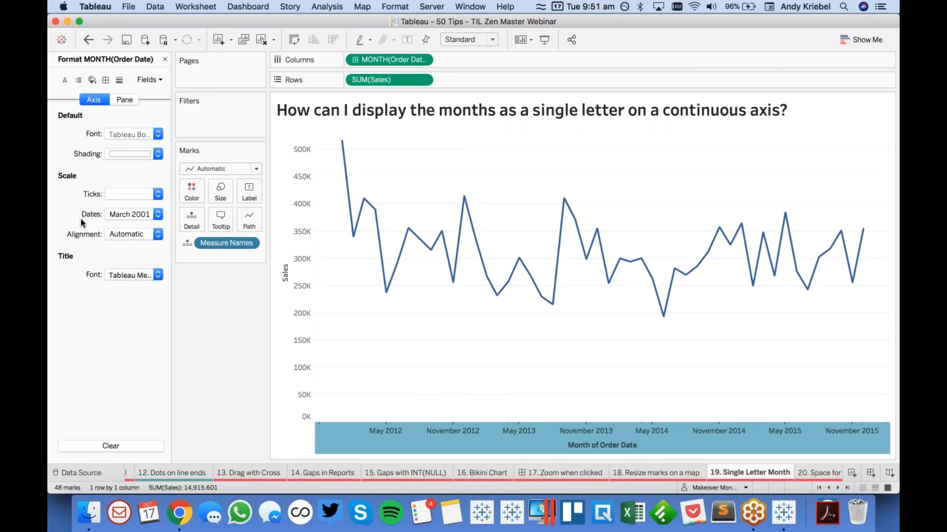
left_click(120, 214)
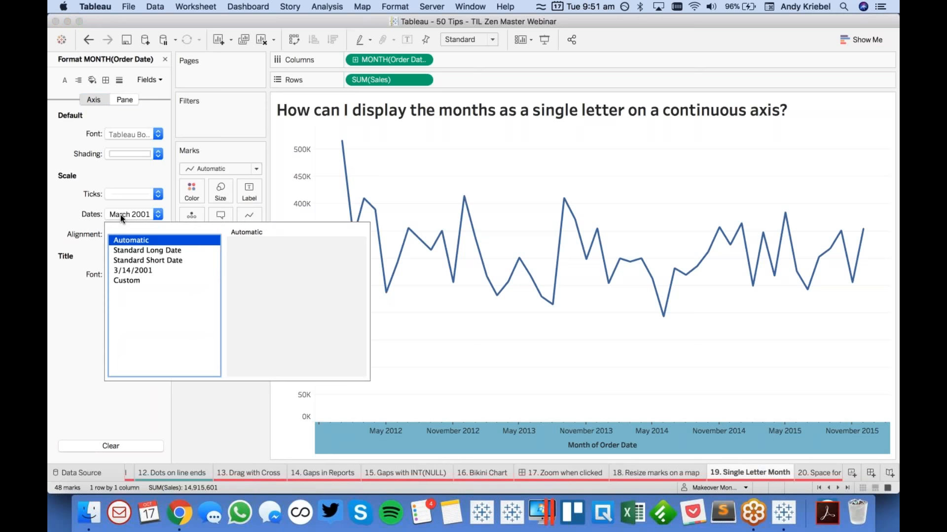
Step: Try the Standard Long Date, Standard Short Date and 3/14/2001 formats on the axis dates
left_click(135, 250)
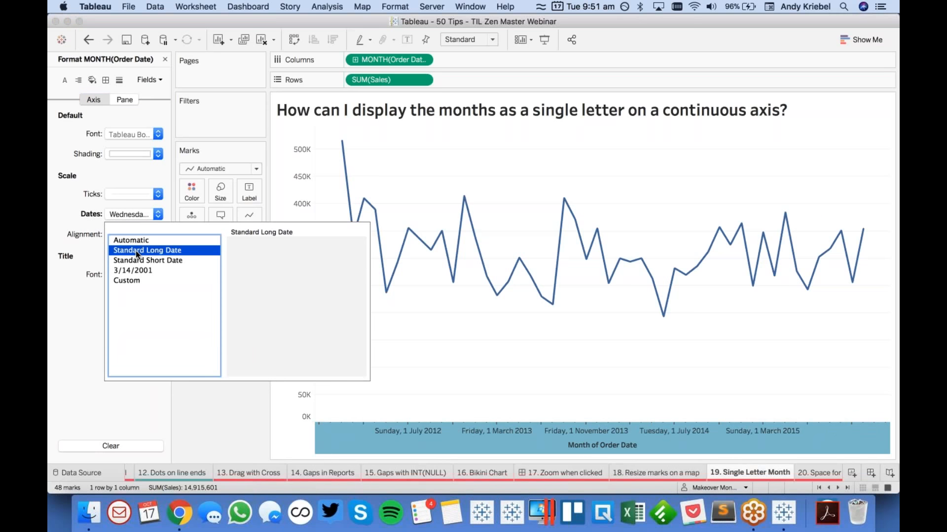
left_click(138, 259)
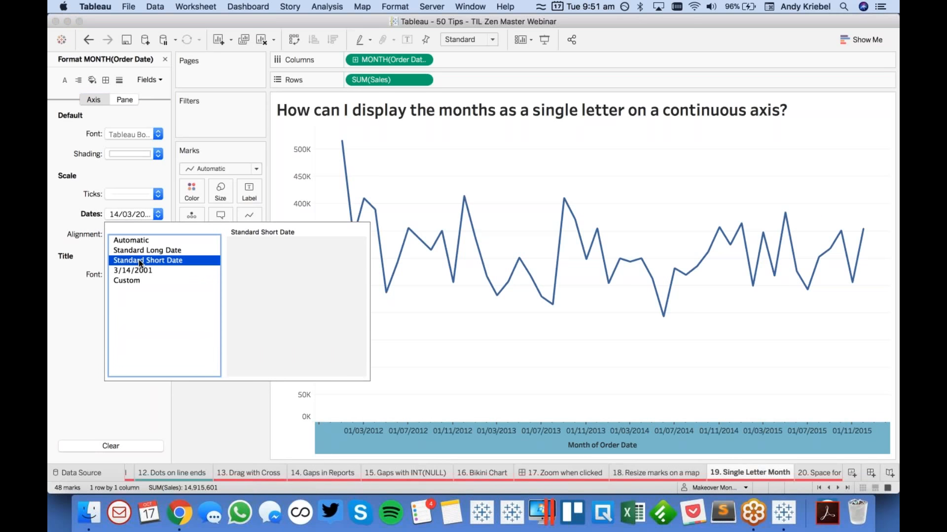
left_click(141, 270)
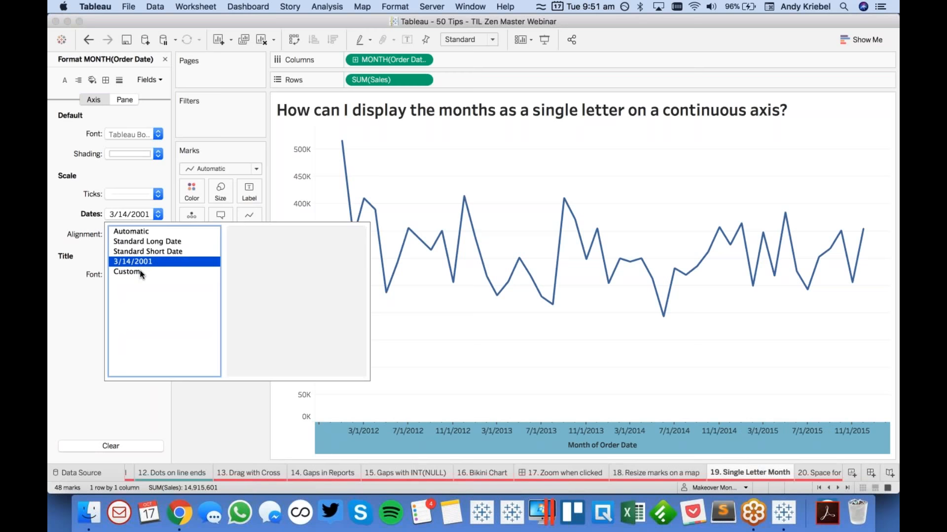
Step: Give the axis dates the custom format mmmmm 'yy, for single-letter months followed by an apostrophe and two-digit year
key("Down")
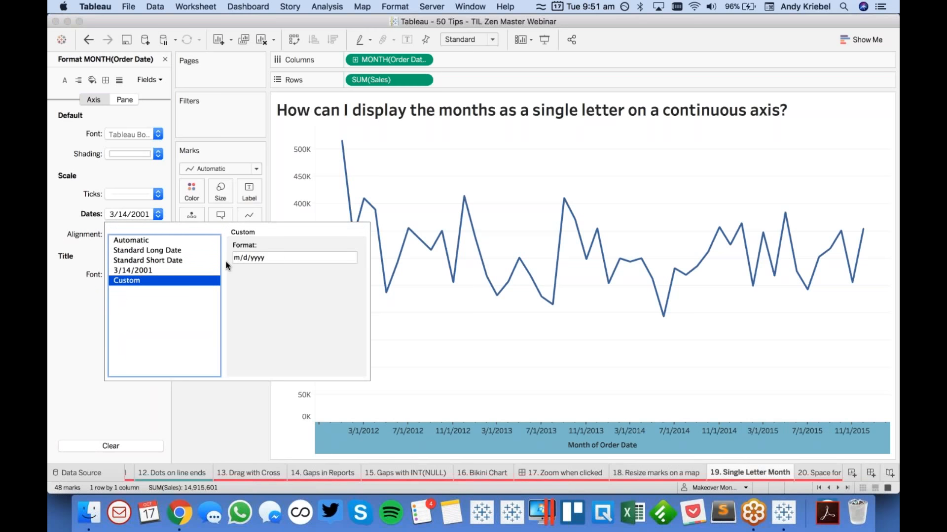
key("Tab")
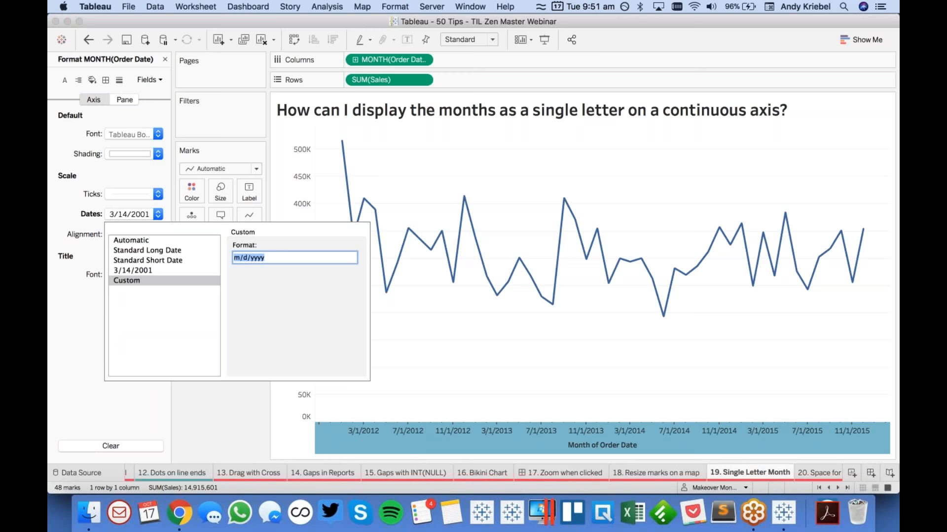
type("m")
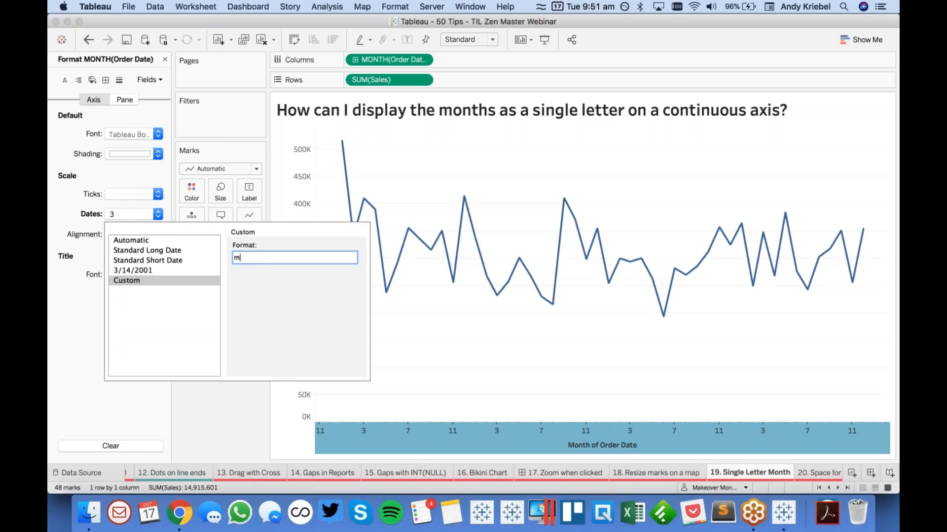
type("m")
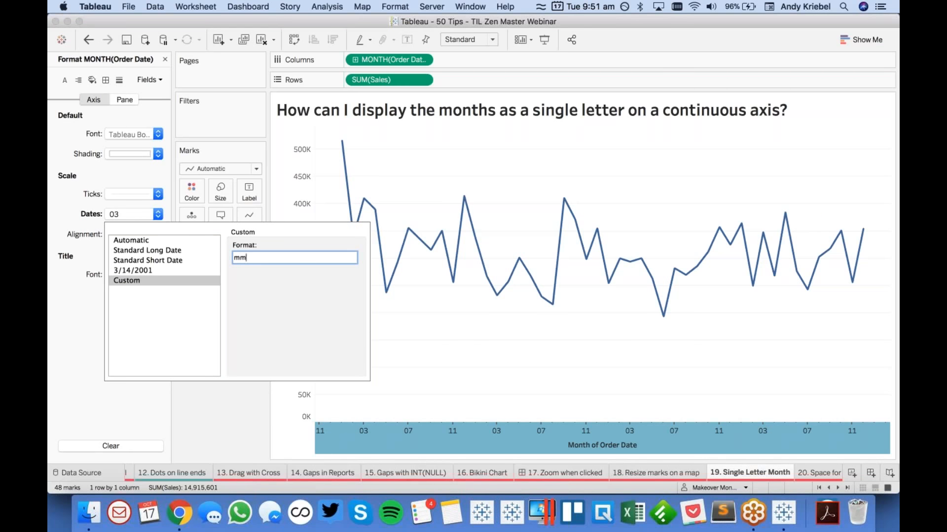
type("m")
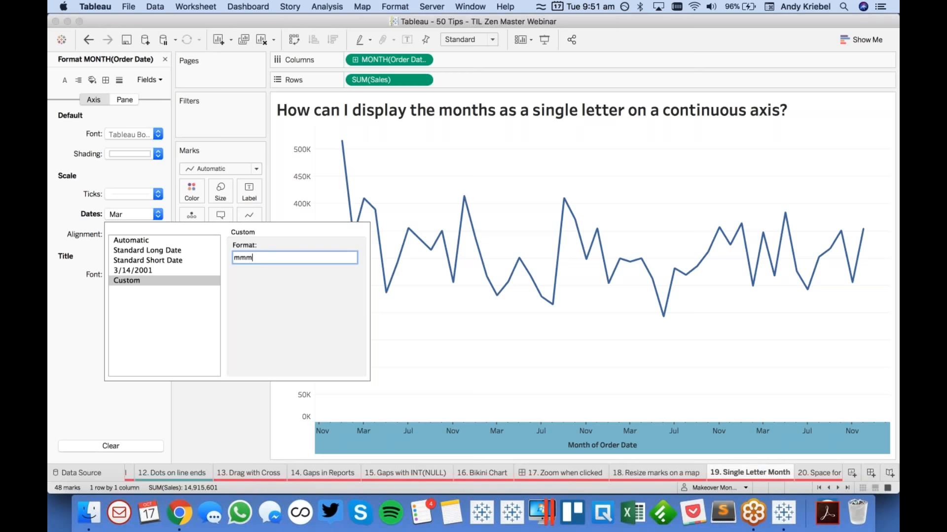
type("m")
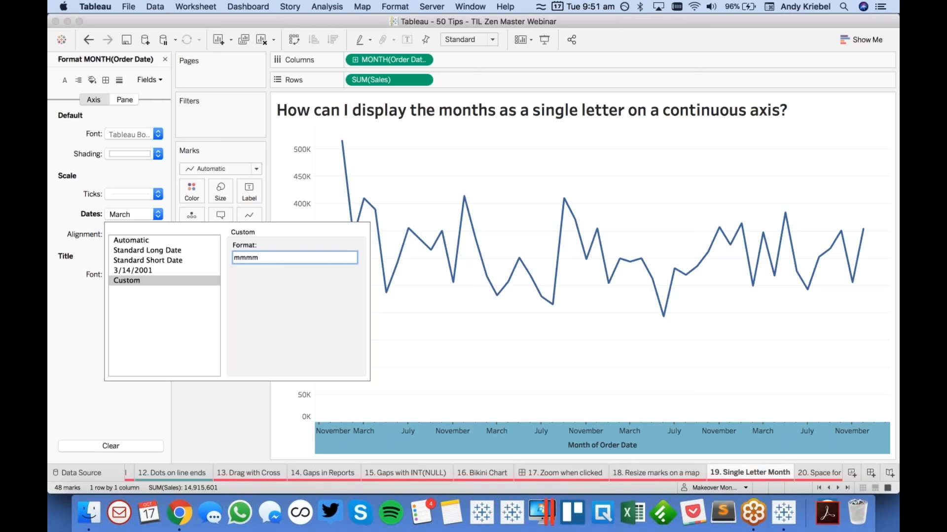
type("m")
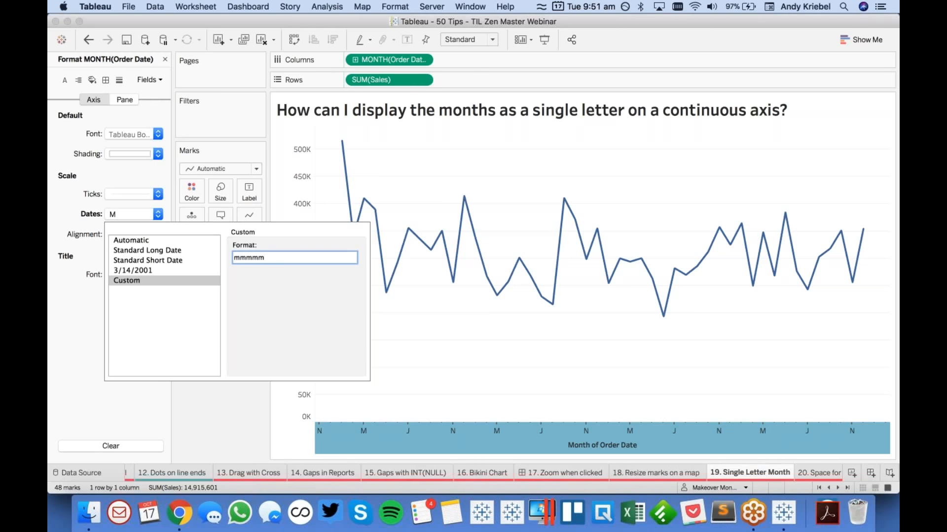
type("yy")
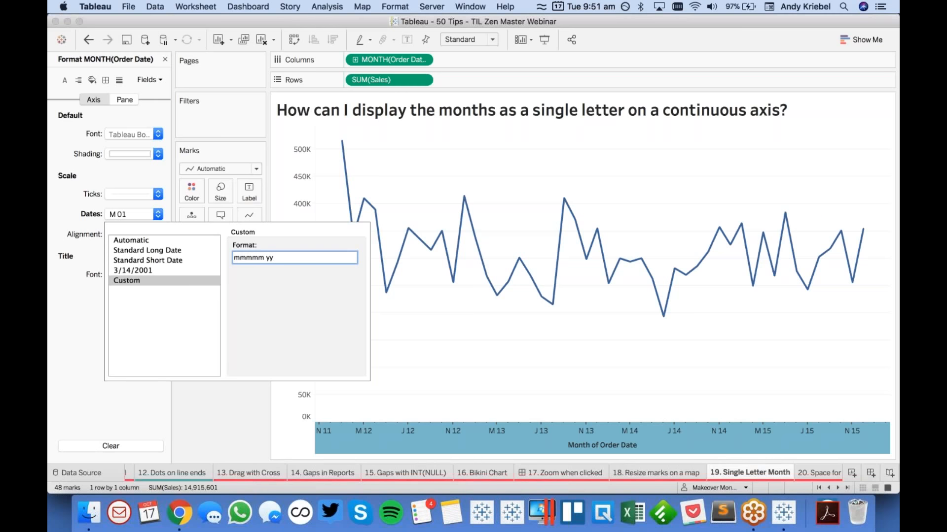
type("'")
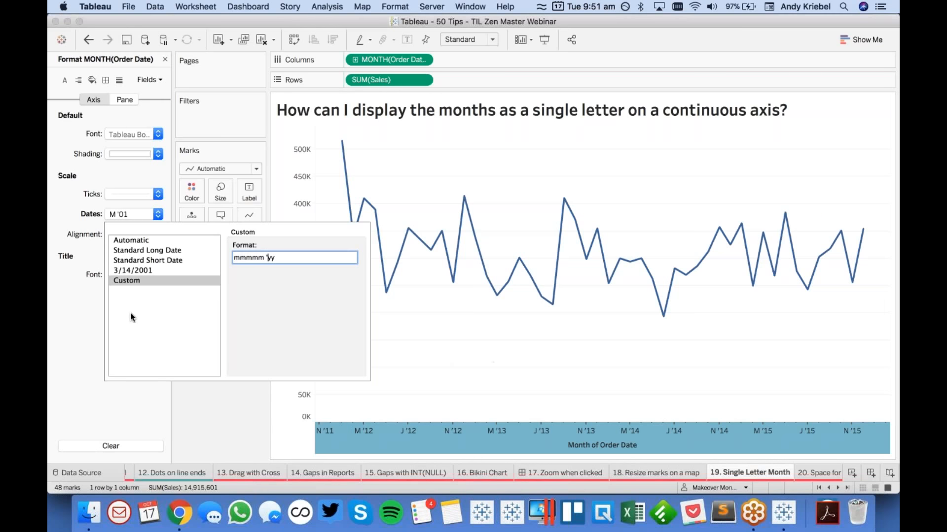
Step: Close the axis date formatting and go to the 20. Space for Marks sheet
left_click(457, 336)
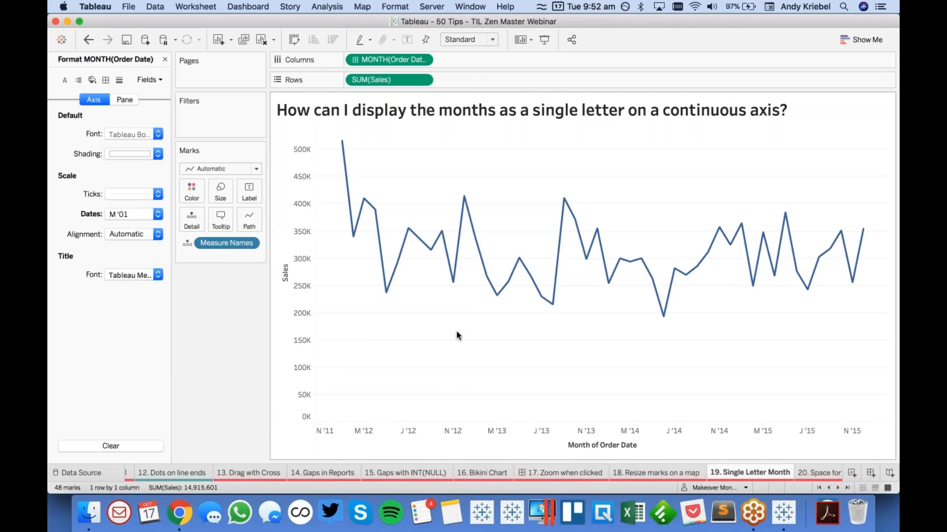
left_click(806, 472)
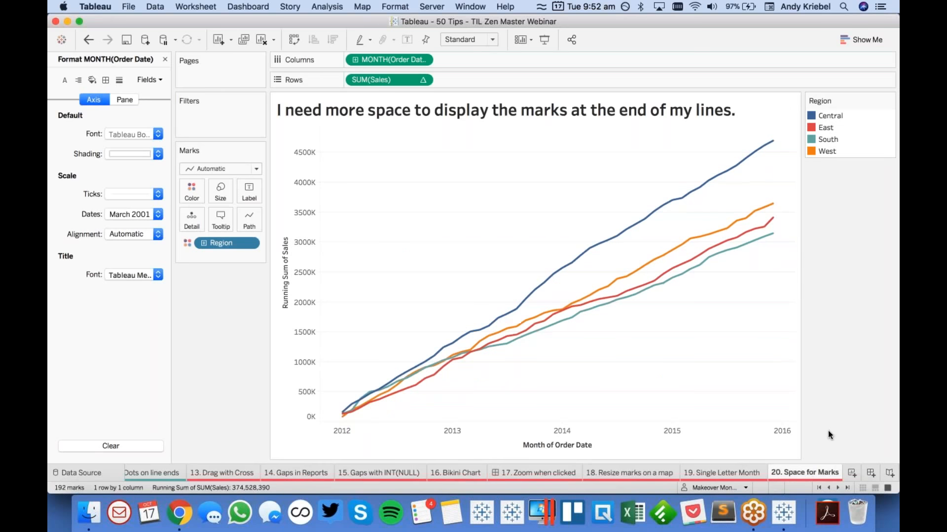
left_click(165, 59)
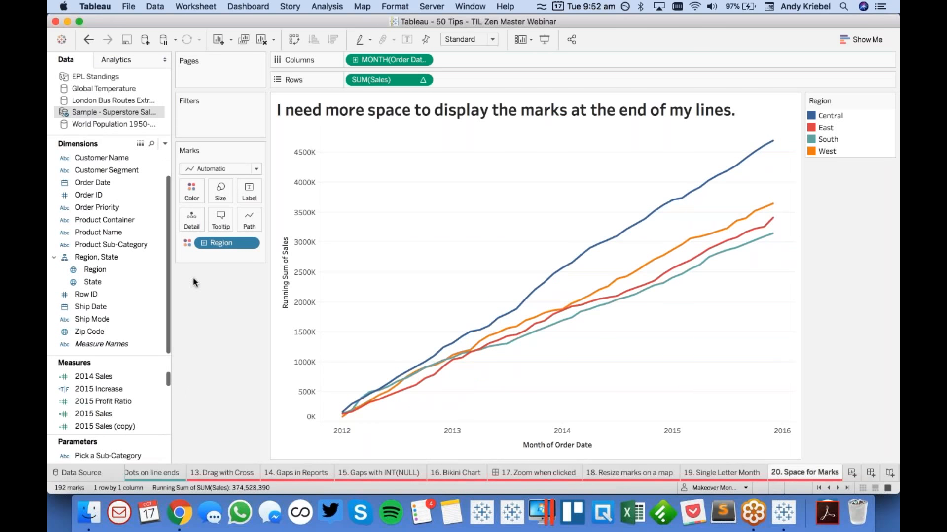
Step: Label the line ends with Region and set the label font color to Match Mark Color
left_click_drag(227, 248, 244, 200)
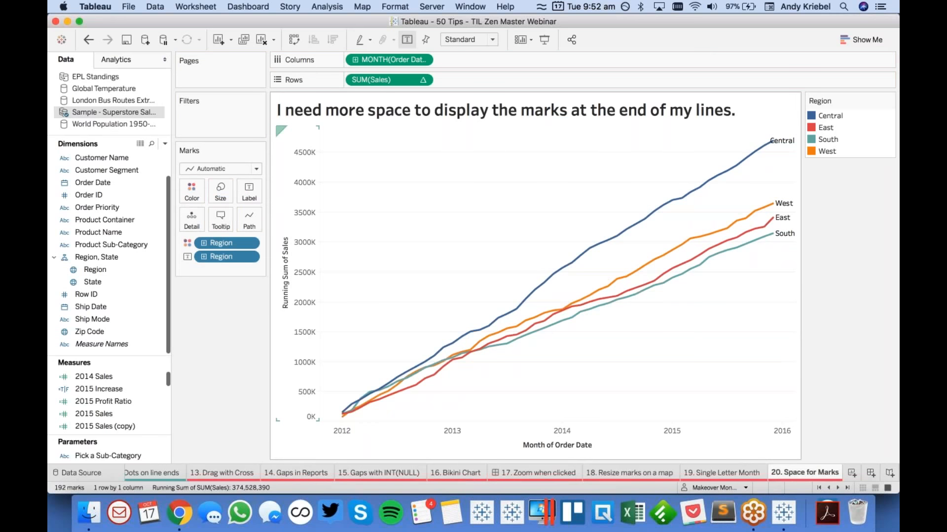
left_click(252, 200)
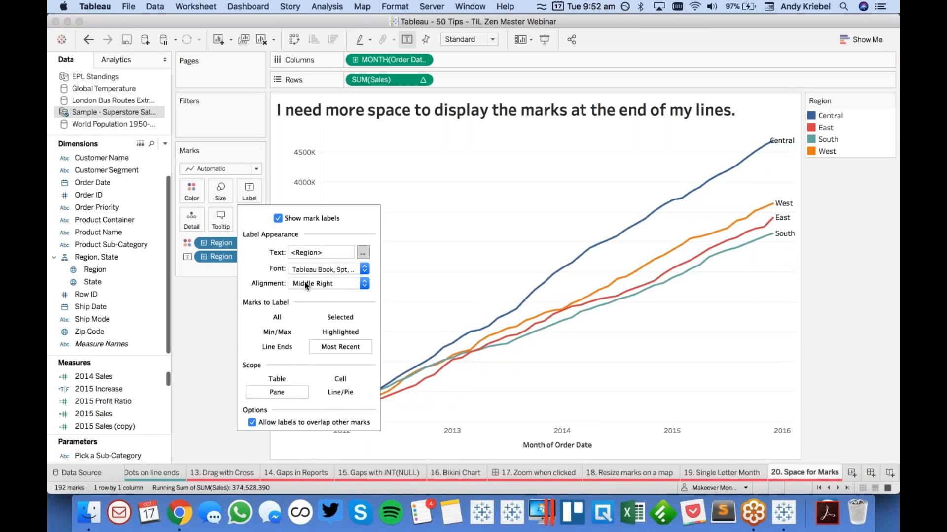
left_click(313, 269)
left_click(323, 351)
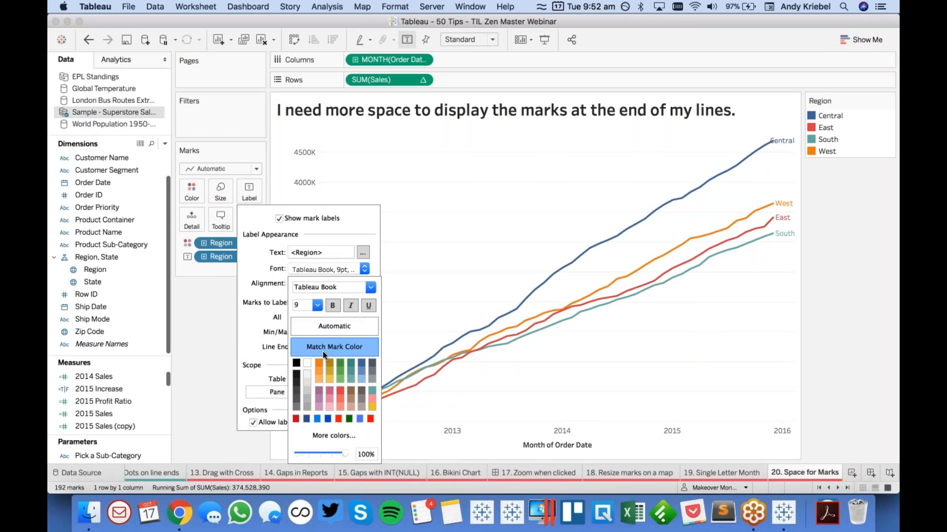
left_click(449, 239)
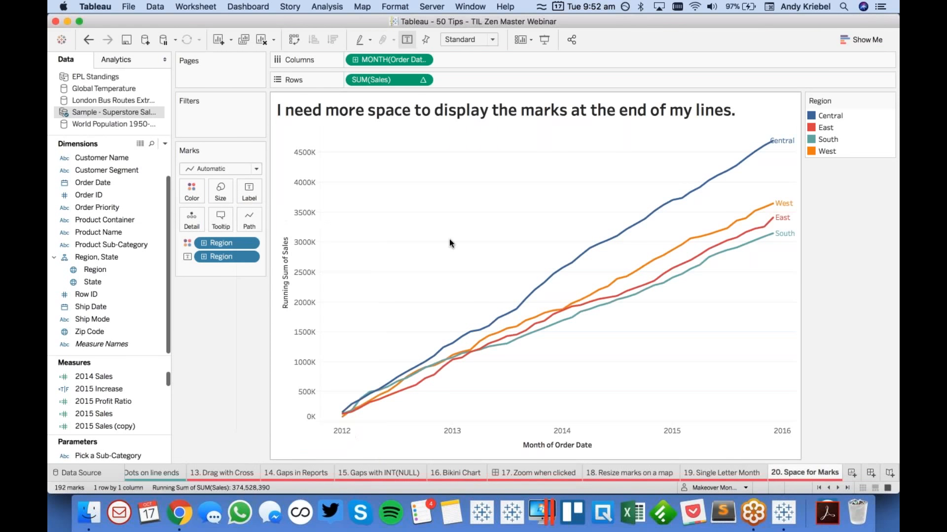
Step: Check the range settings of the Month of Order Date axis
mouse_move(754, 150)
left_click(117, 61)
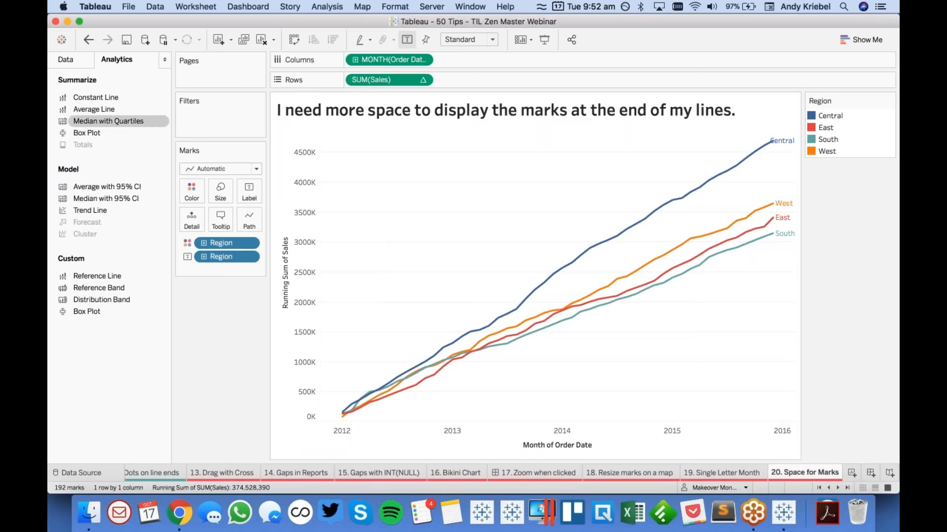
left_click(437, 442)
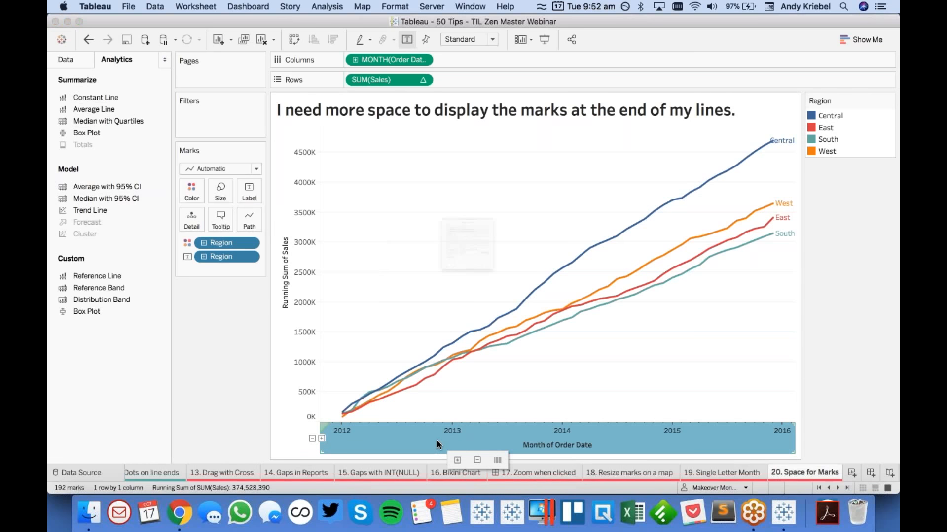
double_click(437, 441)
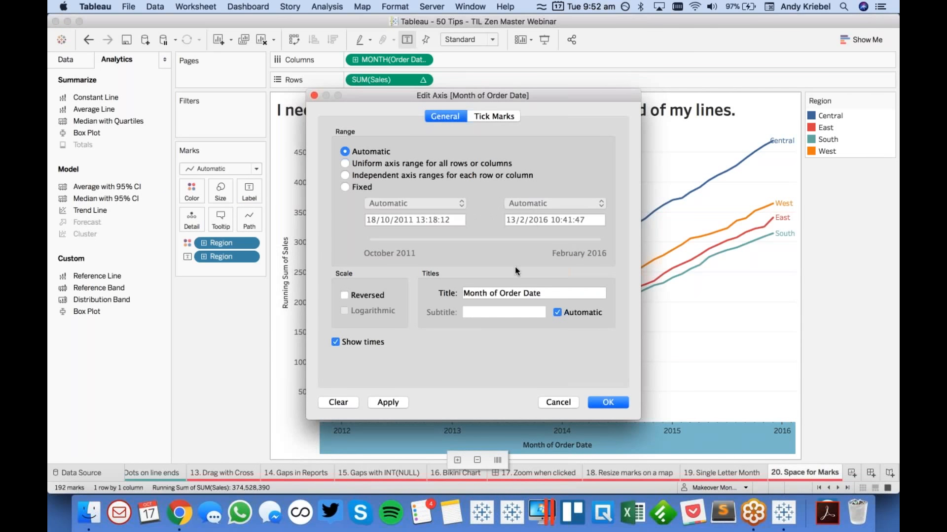
key("Escape")
left_click(600, 376)
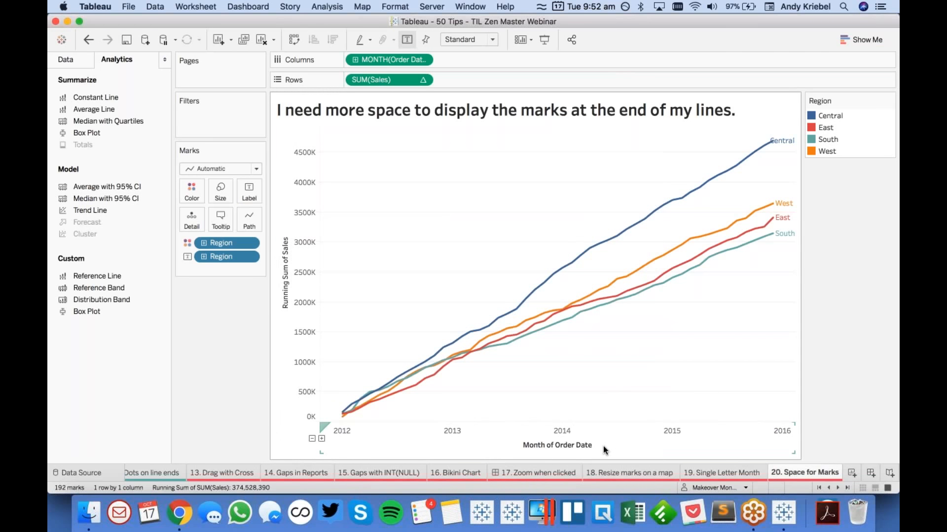
Step: Try to add a constant line to the Month of Order Date axis with its year set to 2018
left_click_drag(98, 97, 381, 182)
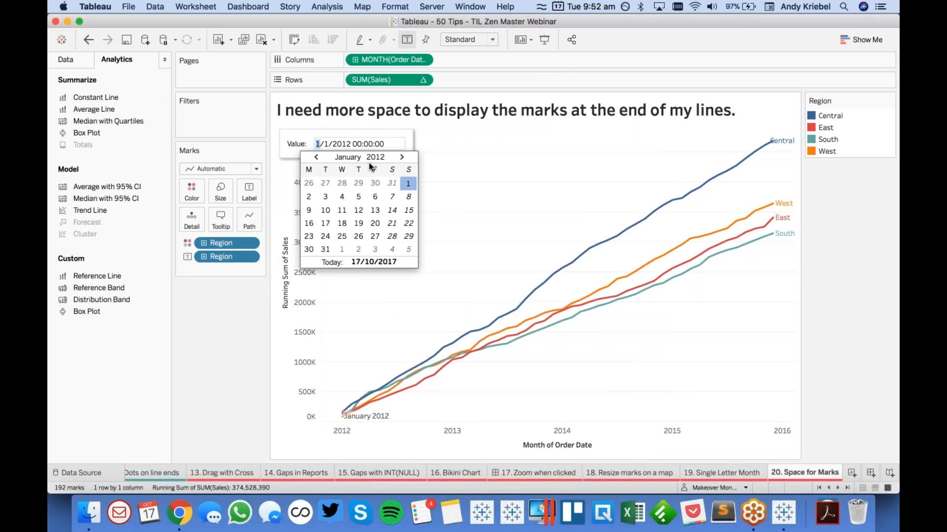
left_click(375, 157)
type("2018")
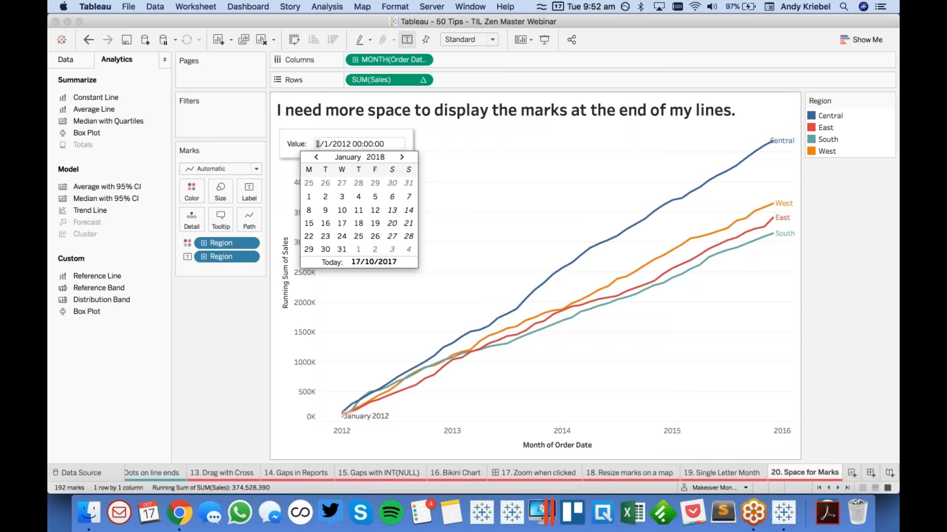
left_click(455, 162)
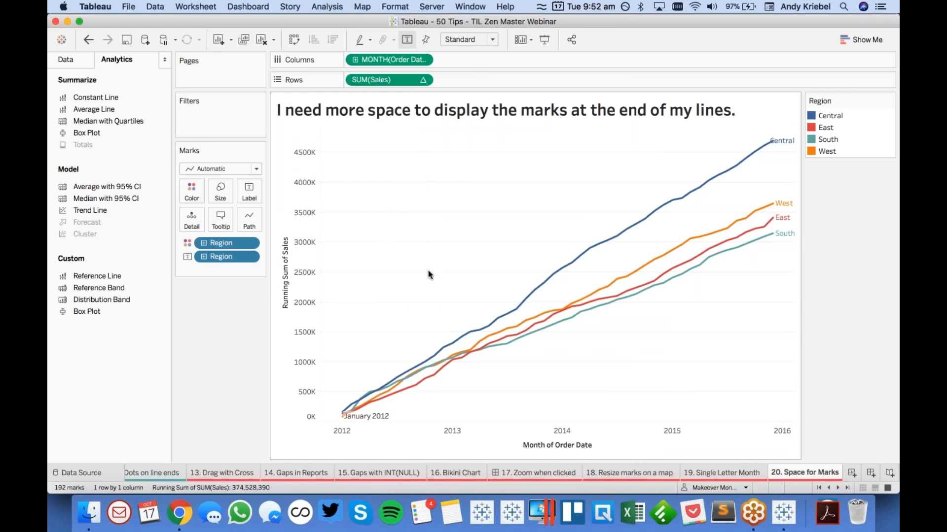
Step: Set the constant line's value to 1/1/2018, and remove the line from the chart
left_click(343, 366)
left_click(403, 366)
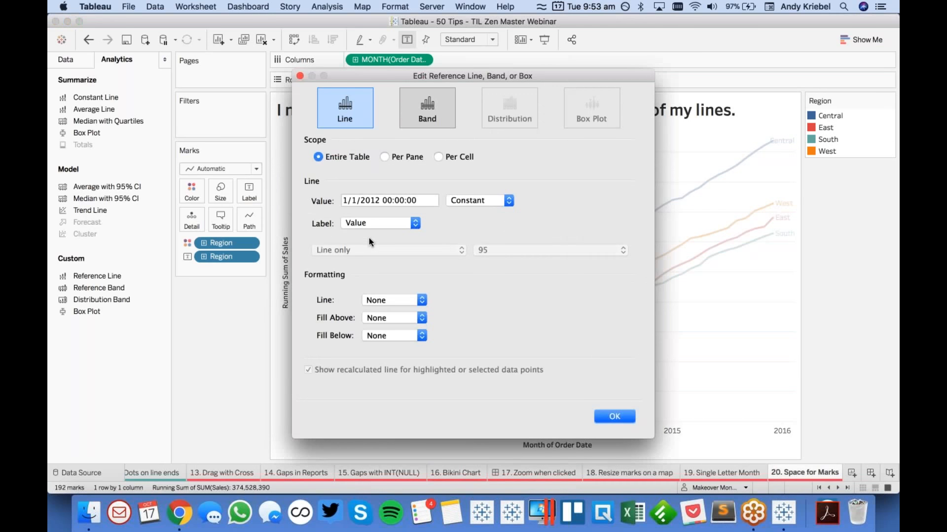
left_click(378, 201)
key("BackSpace")
type("8")
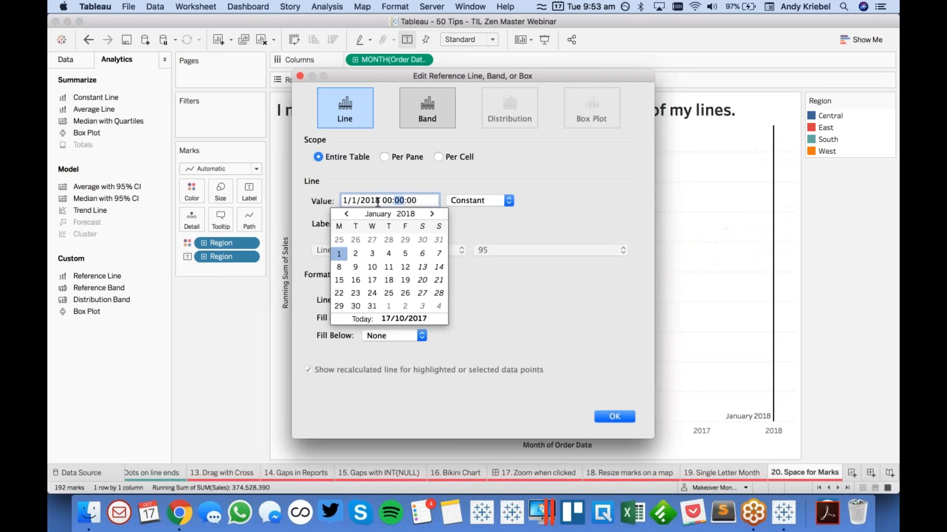
left_click(623, 415)
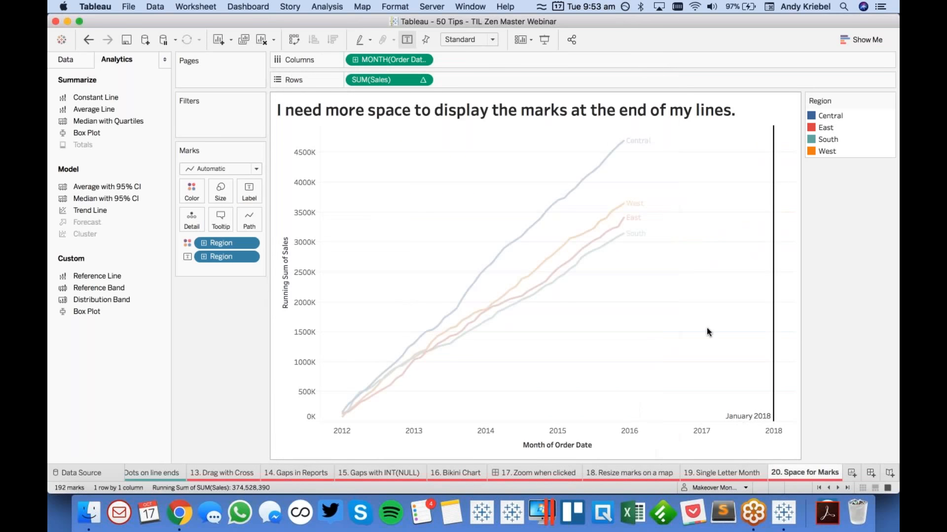
left_click(773, 350)
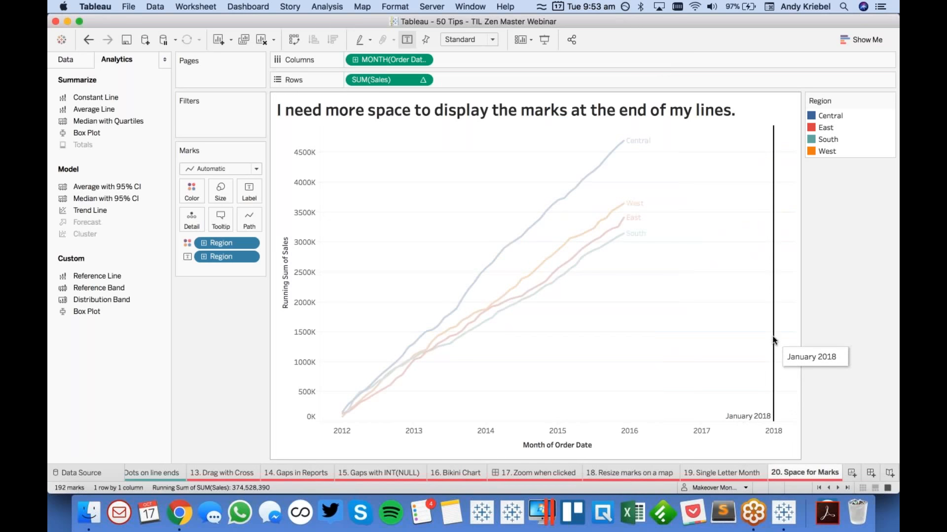
left_click(880, 328)
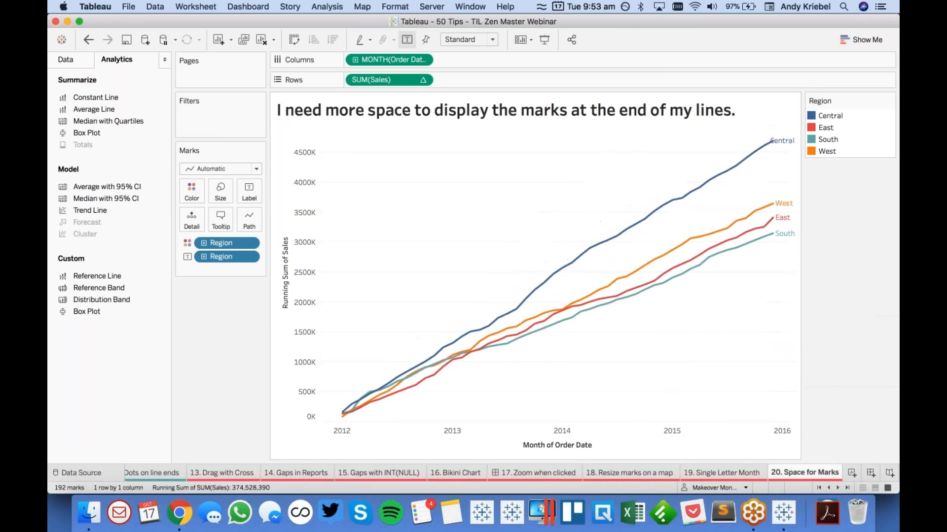
Step: Start a calculated field named Max Month with the formula { MAX(DATETRUNC('month', [Order Date])) }
left_click(86, 62)
left_click(165, 144)
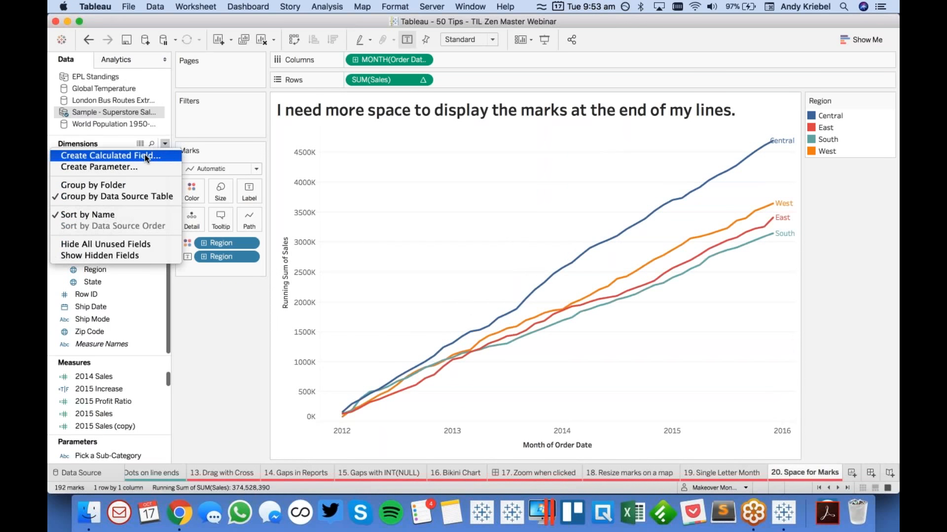
left_click(144, 155)
type("Max Month")
key("Tab")
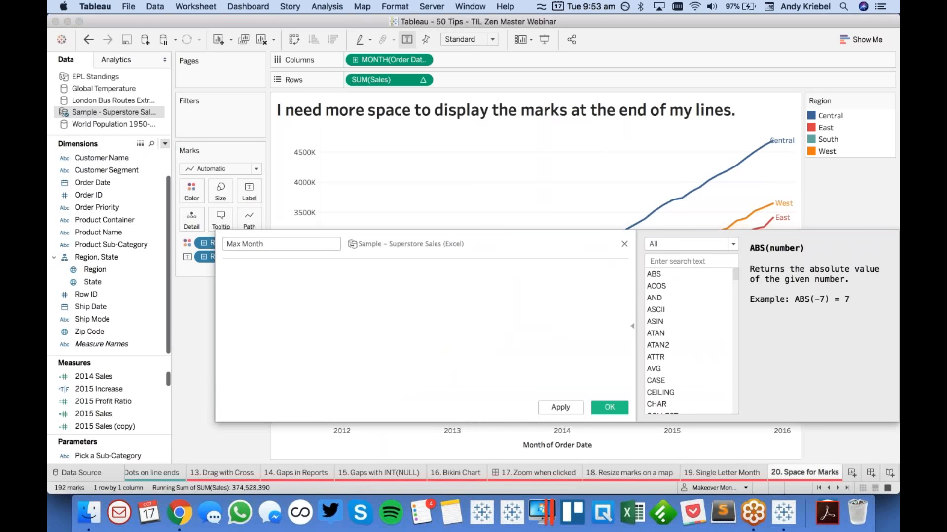
type("{}")
key("Left")
key("Left")
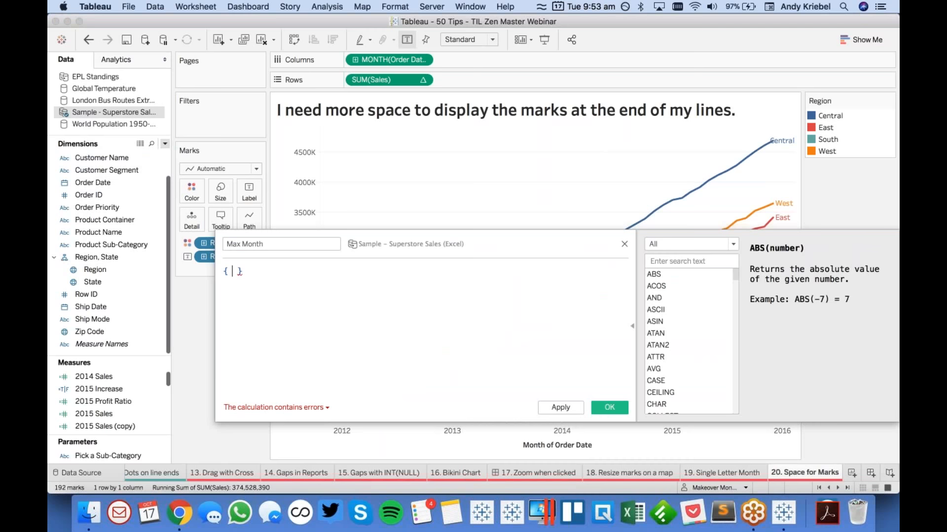
type("MAX()")
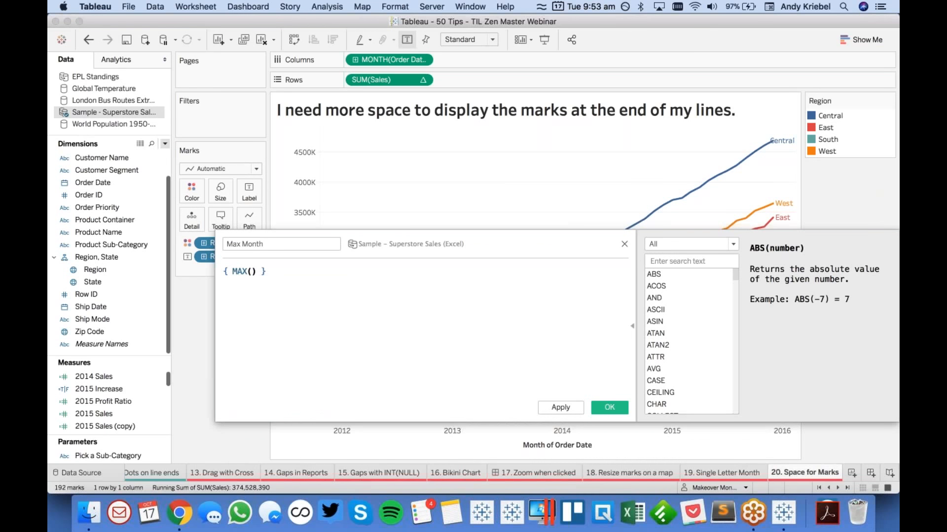
left_click_drag(387, 61, 249, 276)
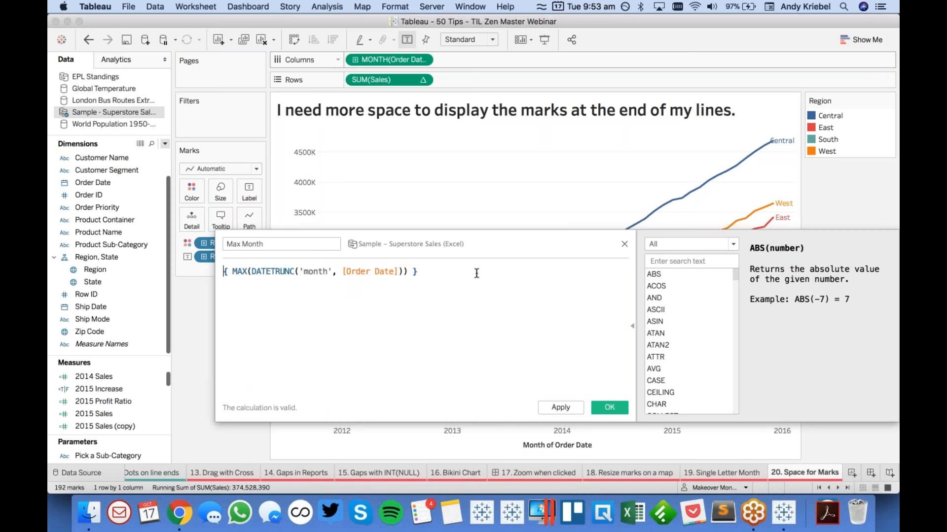
Step: Insert DATEADD('month',6, on its own line before the Max Month expression
key("Return")
key("Up")
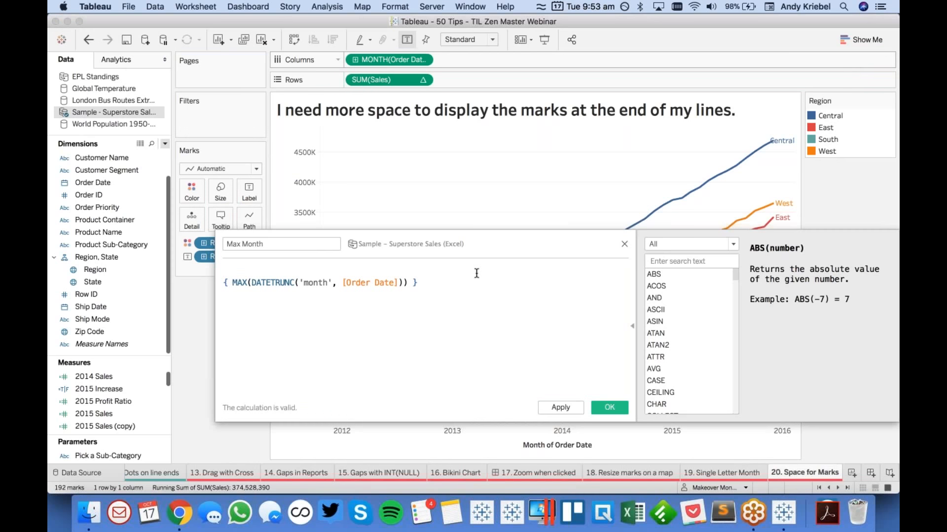
type("date")
key("Down")
key("Down")
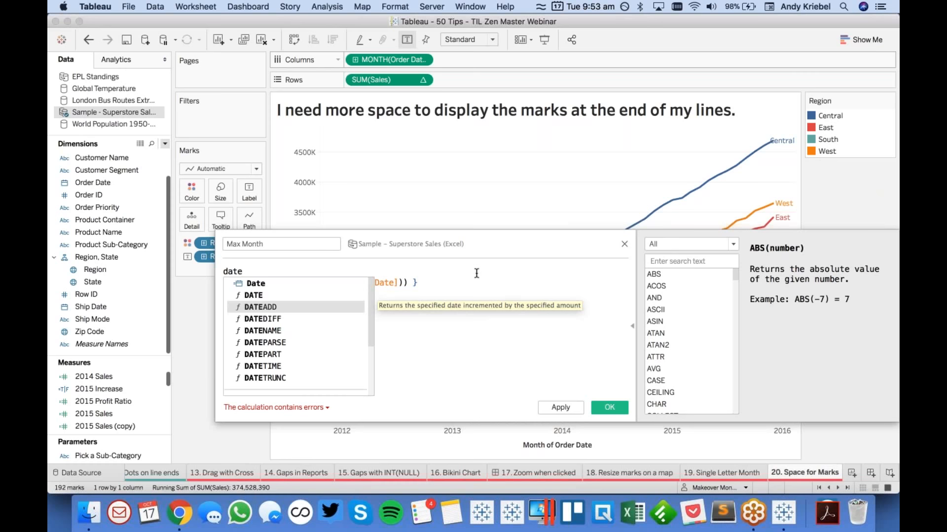
key("Return")
key("Right")
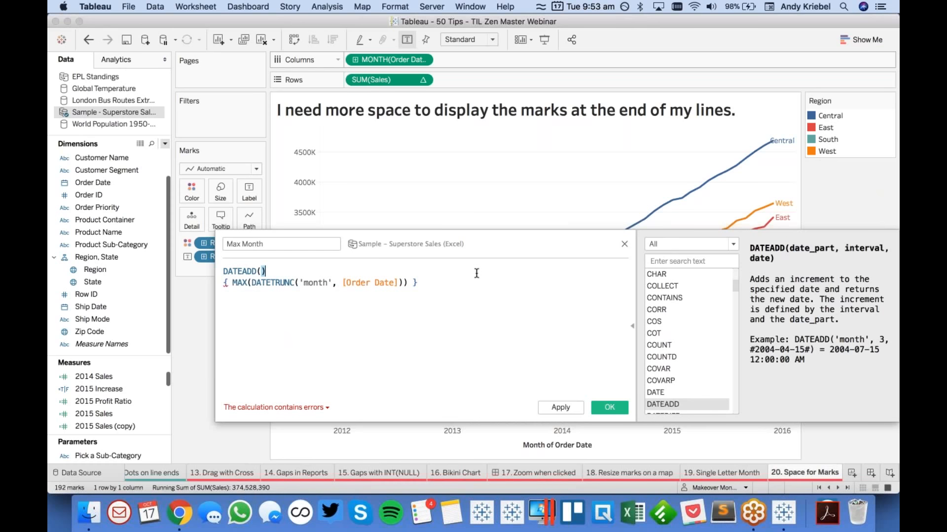
key("BackSpace")
type("'")
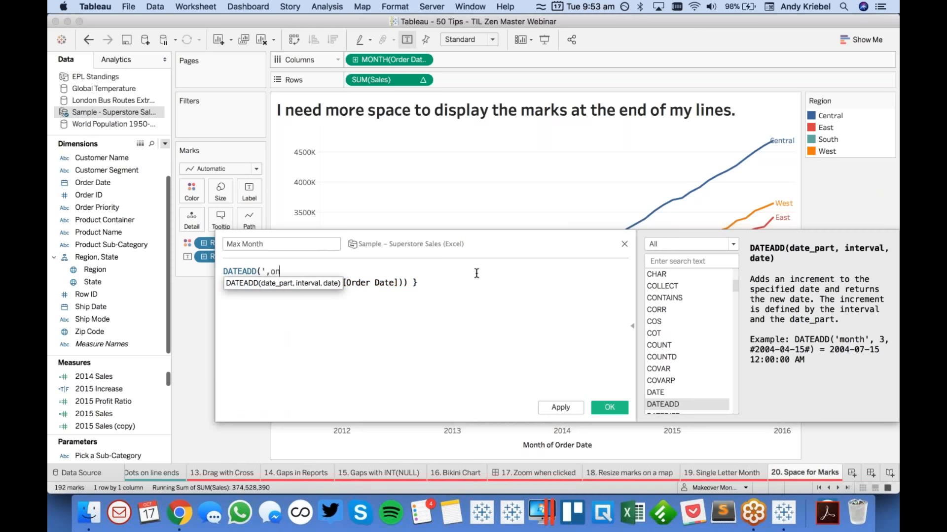
type("month',")
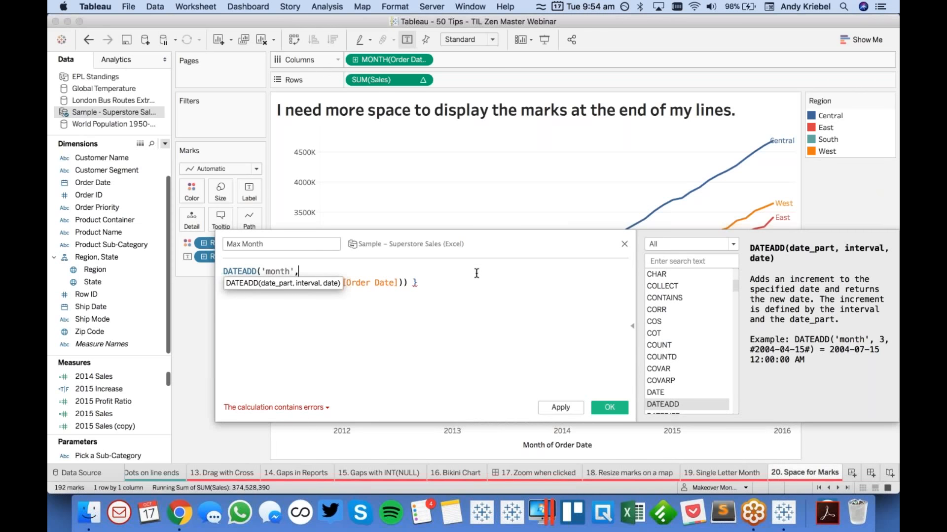
type("6,")
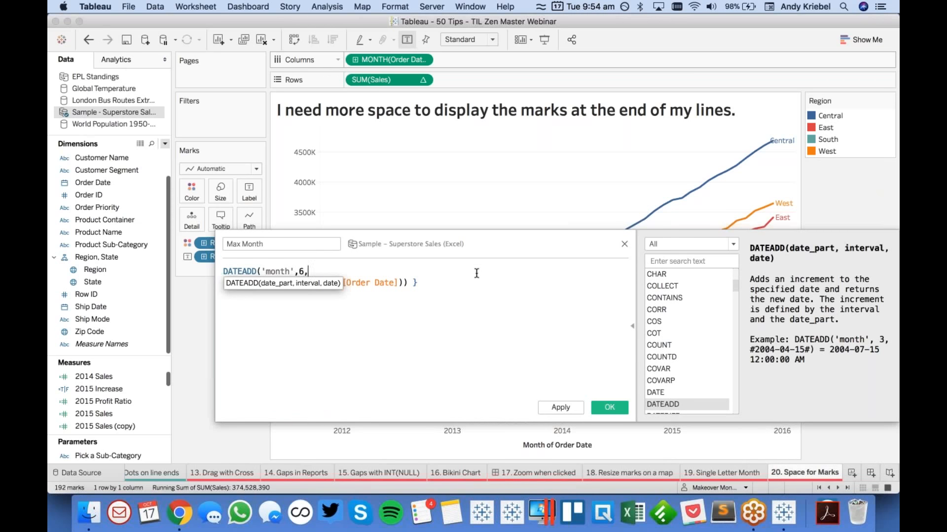
Step: Close the DATEADD parenthesis after the expression, join the formula onto one line and save the Max Month field
key("Down")
key("Down")
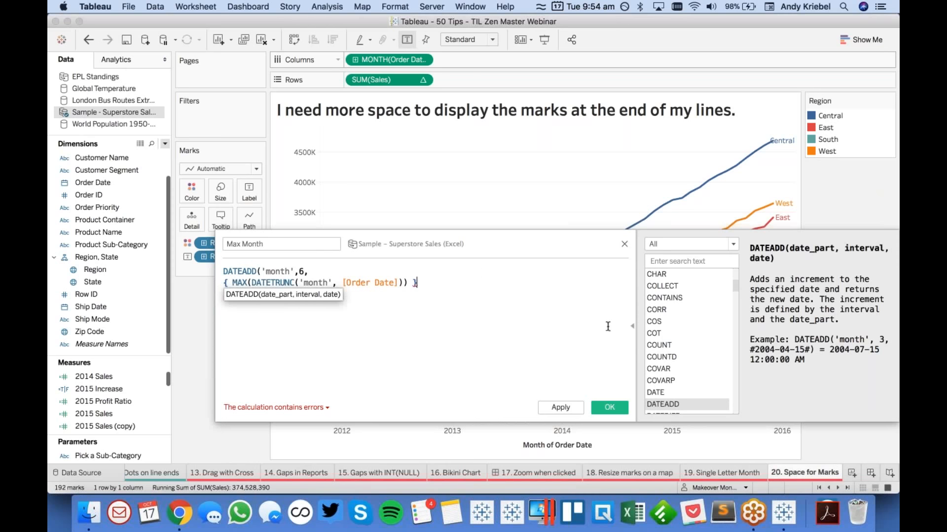
type(")")
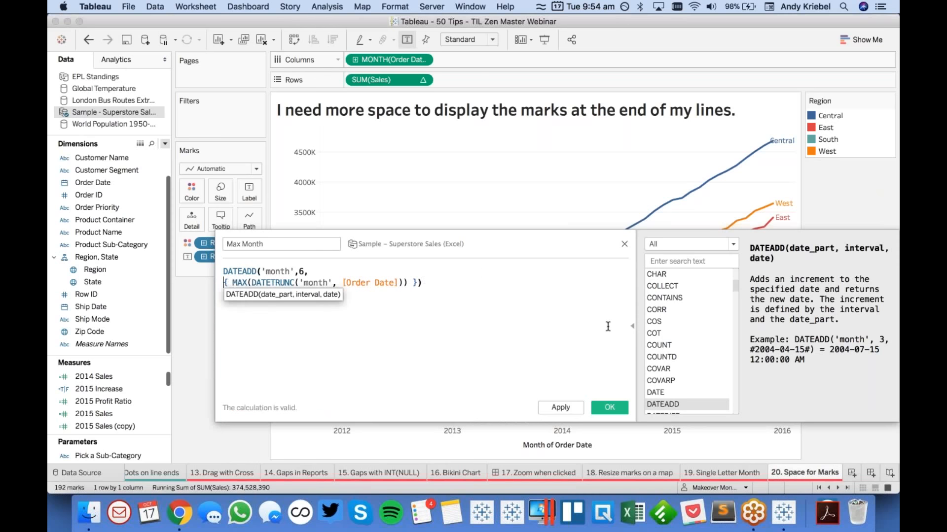
key("super+Left")
key("BackSpace")
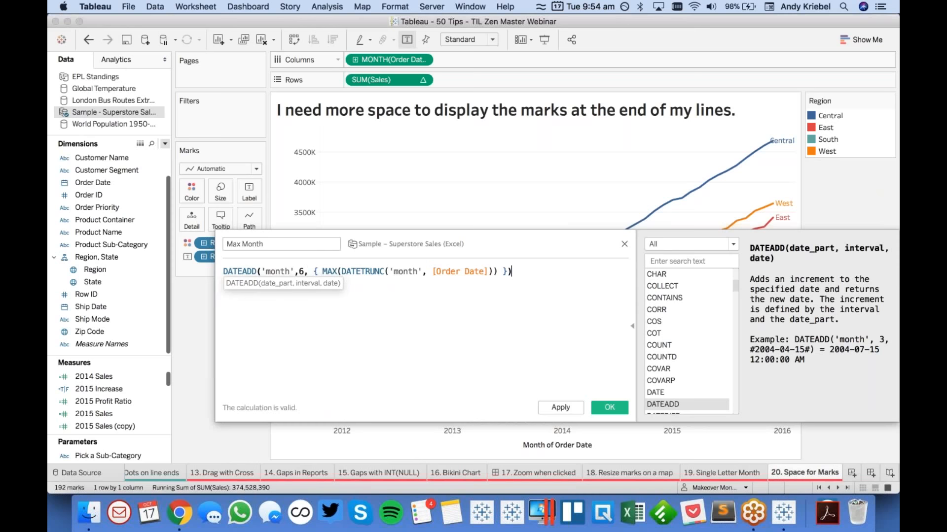
left_click(608, 406)
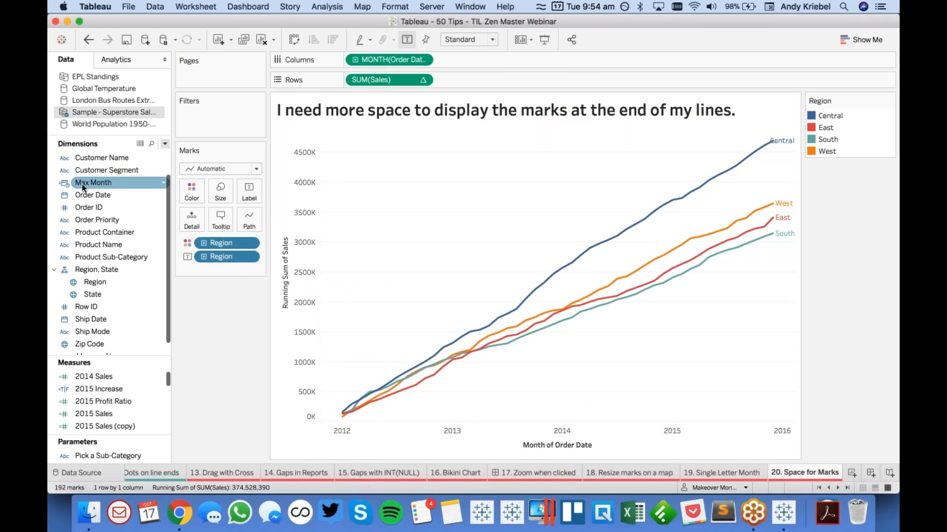
Step: Add Max Month to the line chart's Detail as a continuous MONTH(Max Month) date
left_click_drag(82, 185, 185, 215)
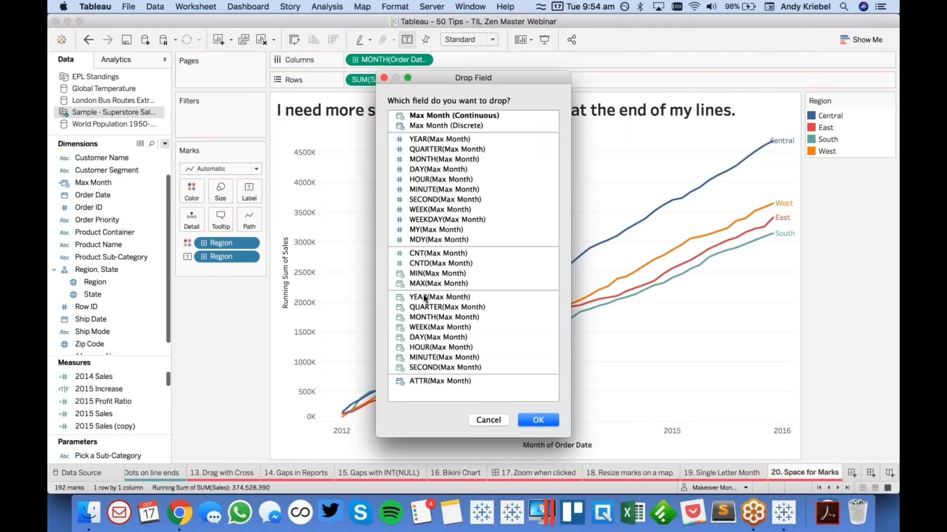
left_click(425, 317)
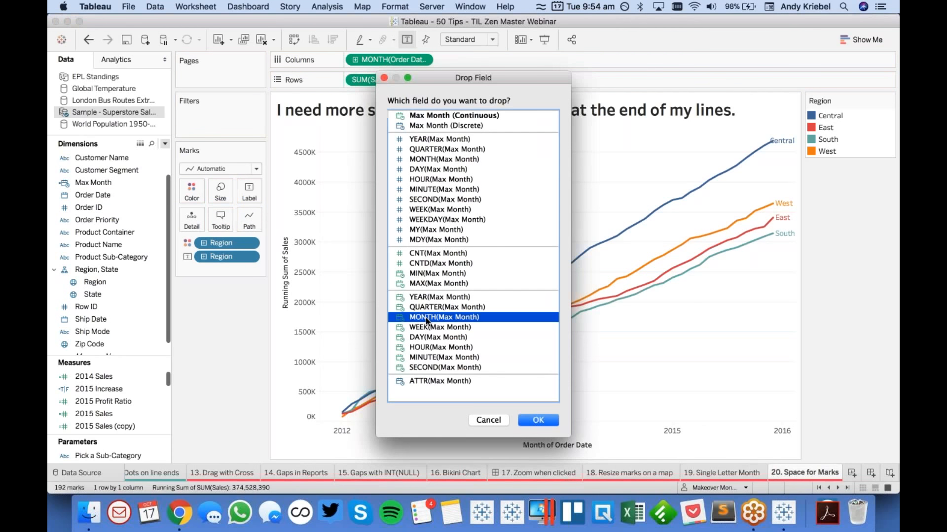
left_click(532, 421)
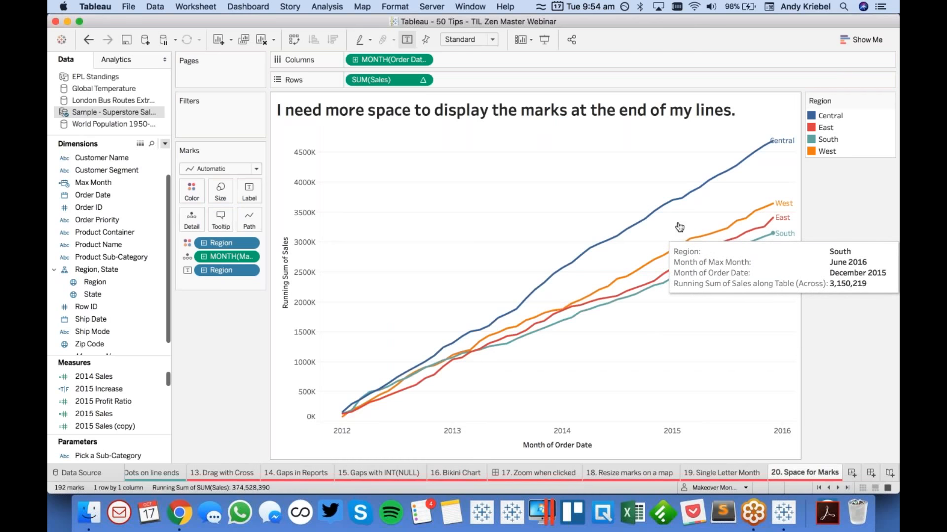
Step: Add a reference line to the date axis using the minimum of MONTH(Max Month), with label and line set to None and recalculation off
left_click(152, 101)
left_click(114, 59)
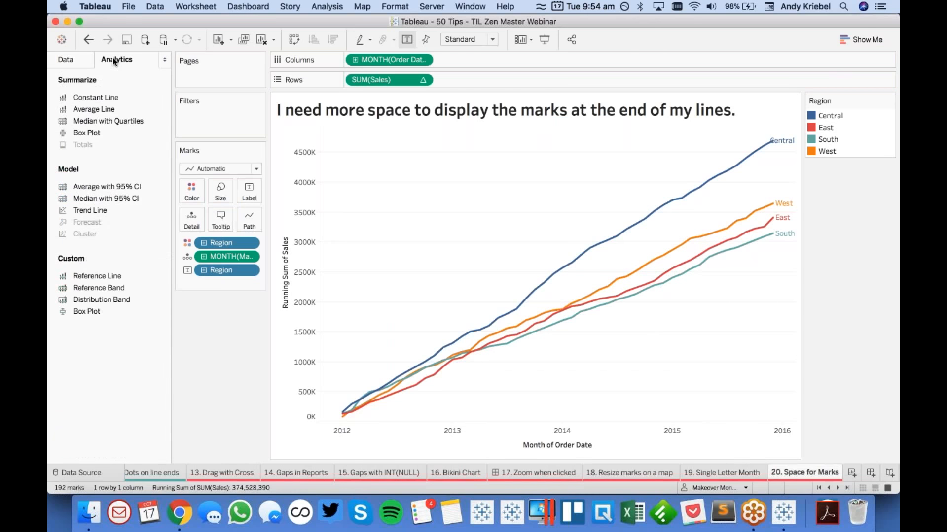
left_click_drag(101, 276, 386, 180)
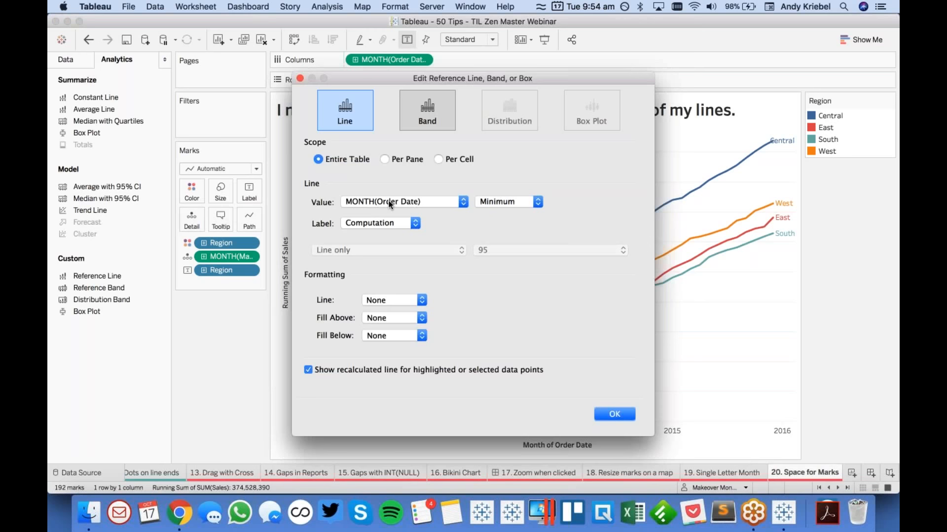
left_click(390, 203)
left_click(386, 191)
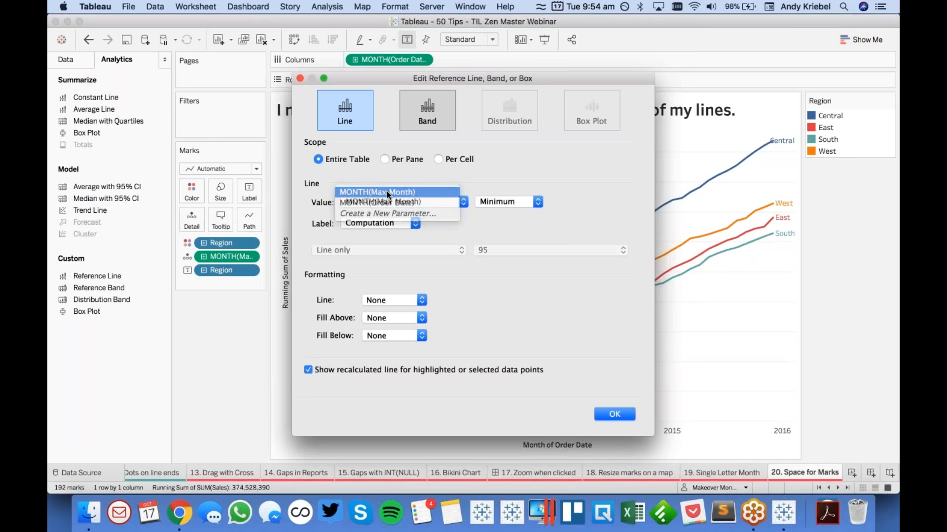
left_click(390, 300)
left_click(387, 323)
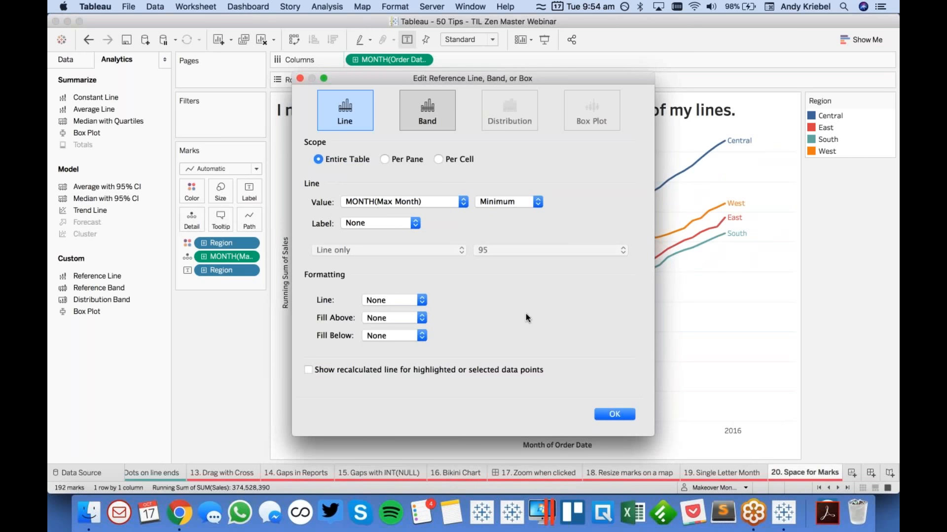
left_click(614, 414)
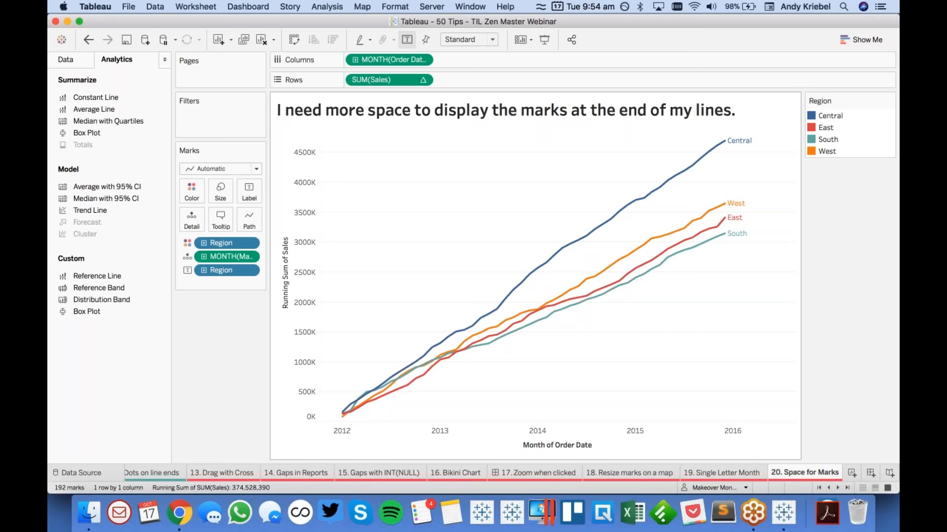
Step: Review the DATEADD formula of the Max Month calculated field in the Sample - Superstore Sales data source, and close the editor
left_click(67, 59)
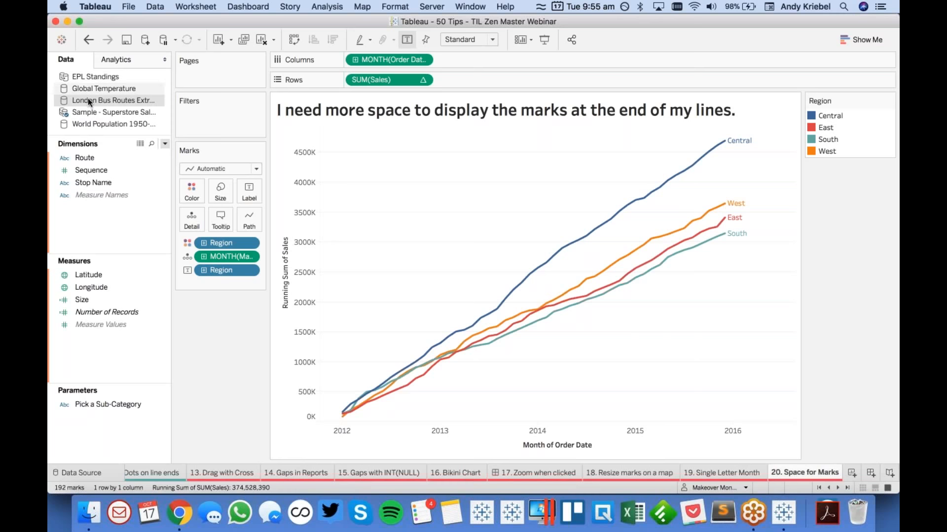
left_click(88, 112)
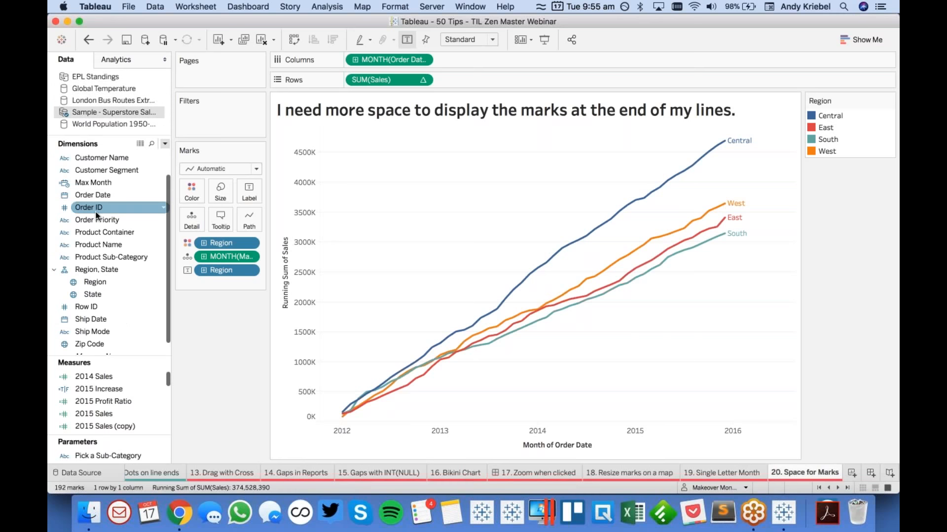
right_click(103, 181)
left_click(130, 245)
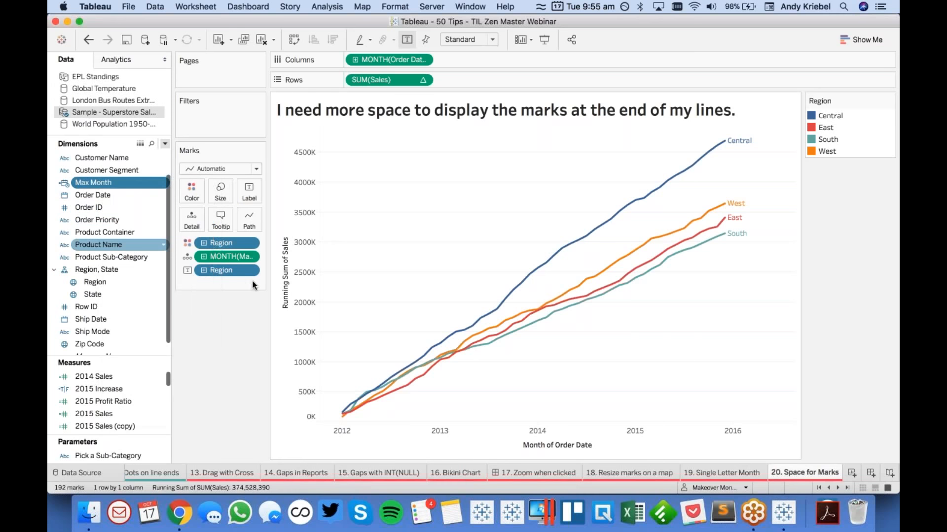
left_click_drag(313, 272, 505, 271)
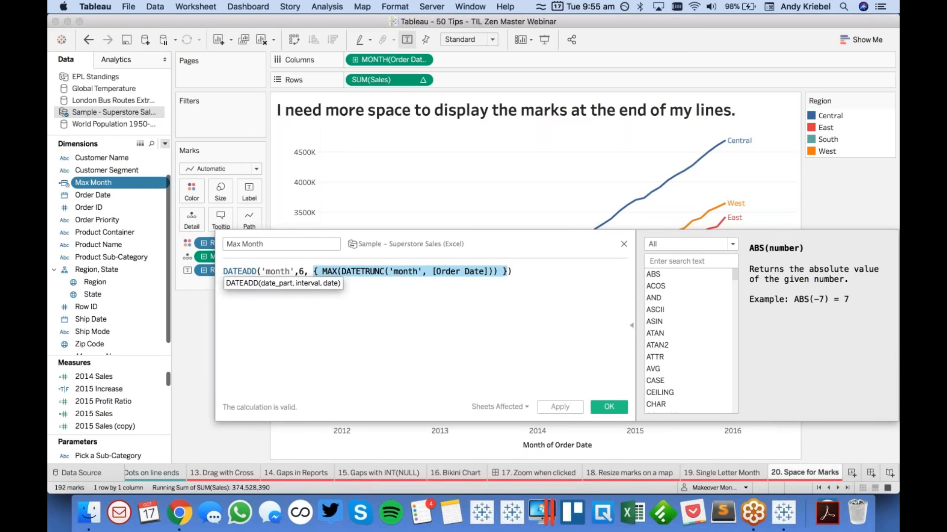
left_click(602, 405)
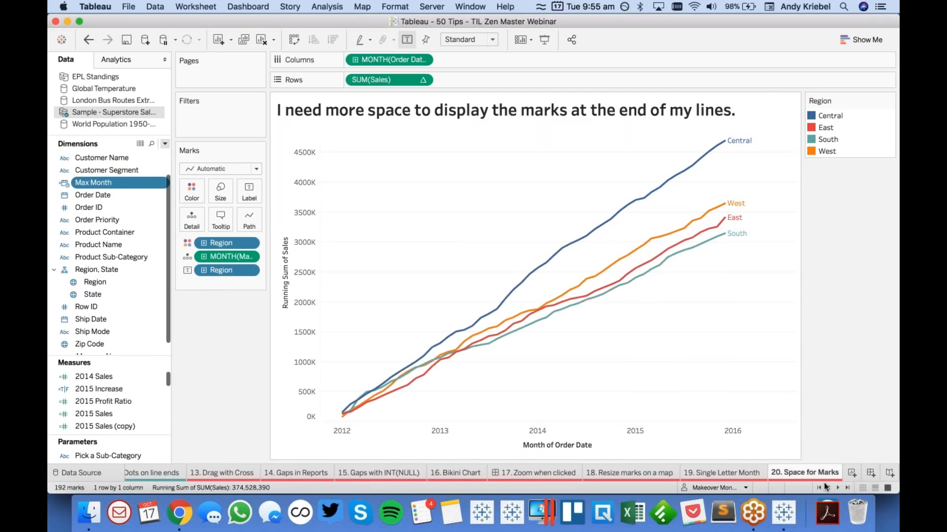
Step: Switch to the worksheet 21. Describe Sheet
left_click(838, 488)
left_click(837, 488)
left_click(837, 488)
left_click(837, 488)
left_click(837, 488)
left_click(837, 488)
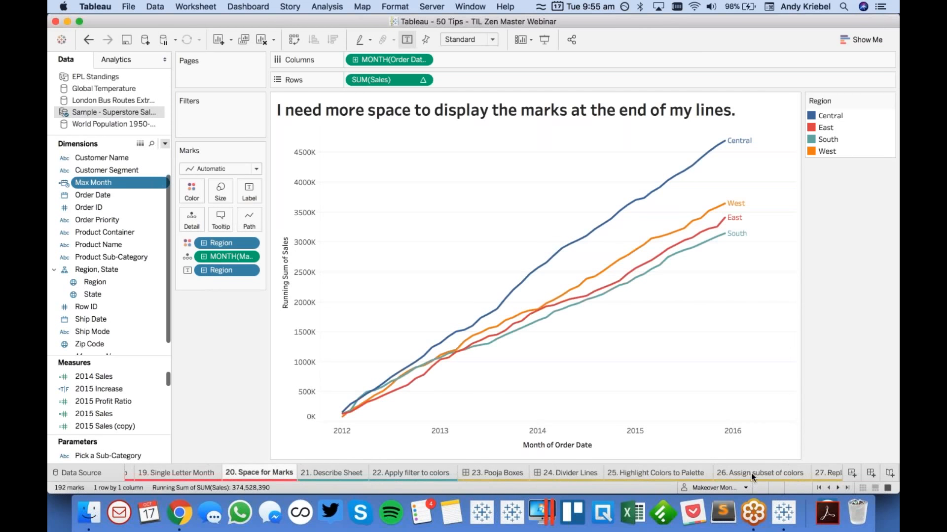
left_click(348, 472)
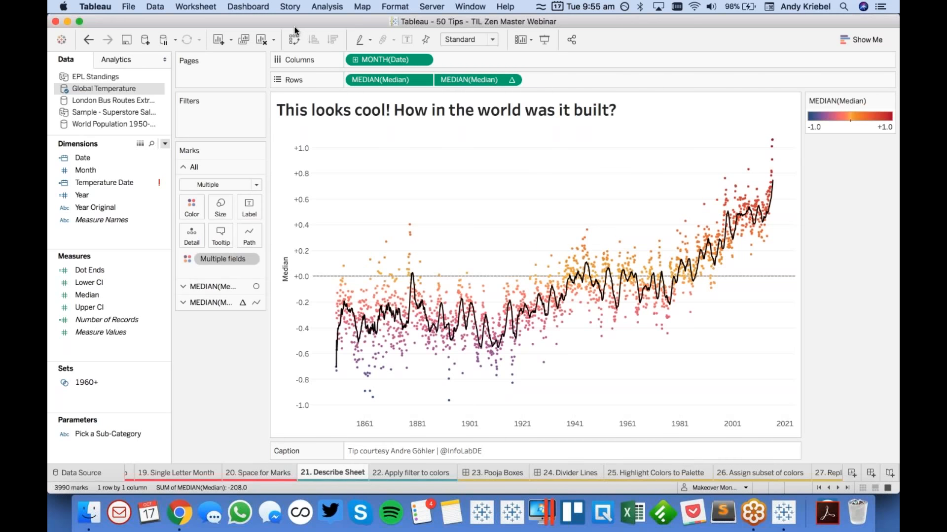
Step: Display the description of the 21. Describe Sheet worksheet and enlarge its window to show more of the text
left_click(196, 6)
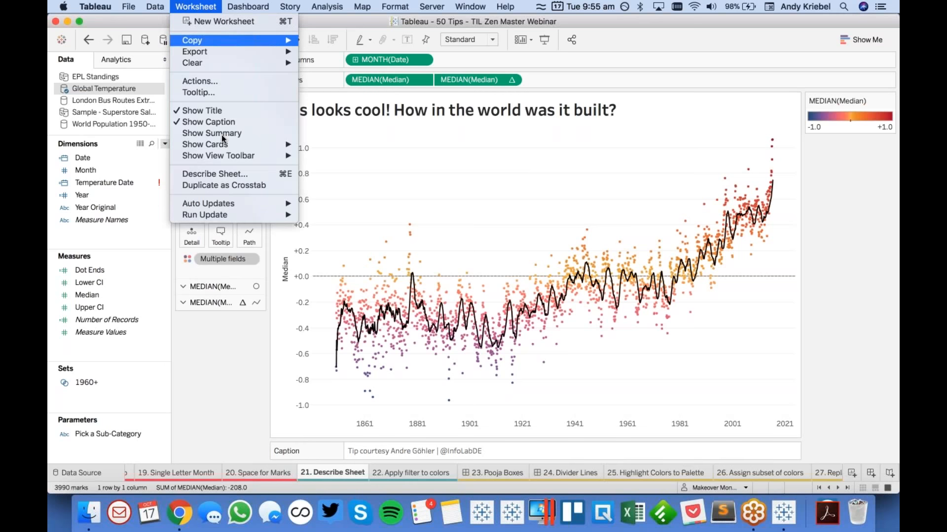
left_click(222, 173)
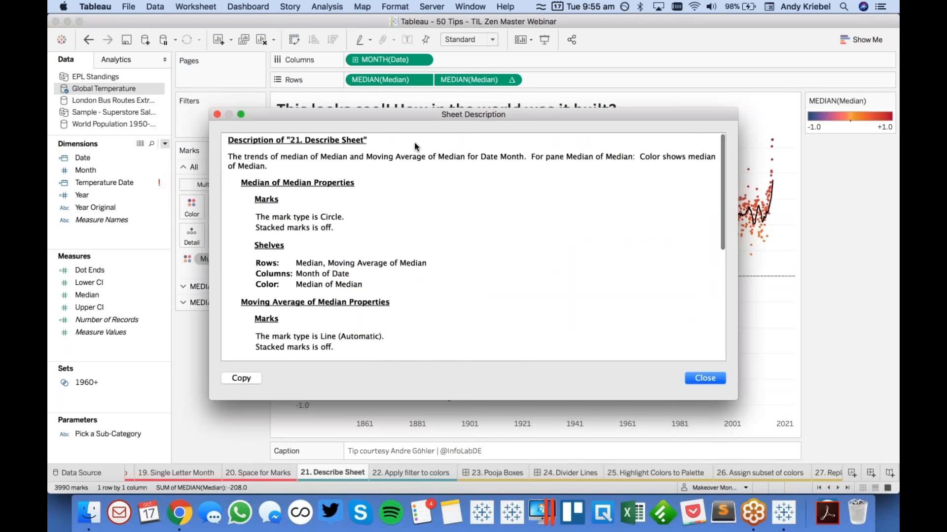
left_click_drag(433, 108, 432, 44)
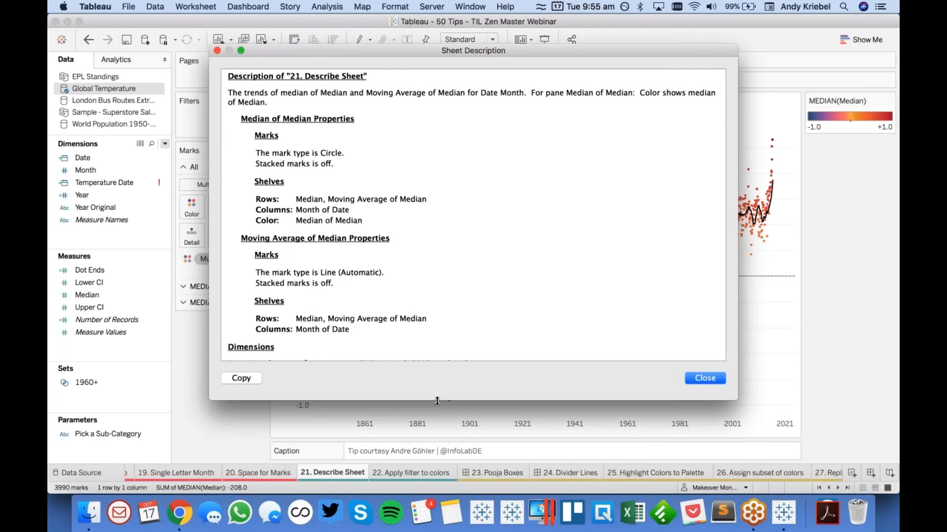
left_click_drag(437, 397, 436, 493)
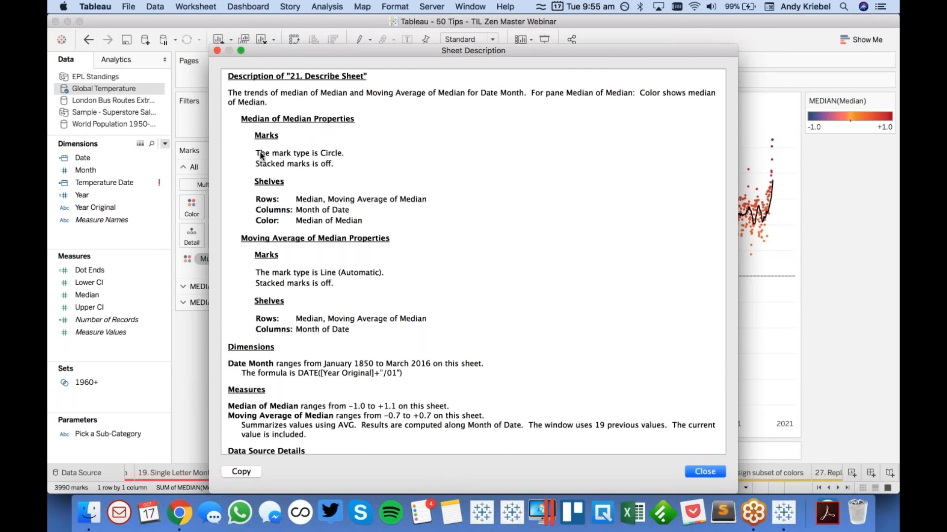
Step: Examine the mark types, shelves and moving average settings in the sheet description, and close it
left_click_drag(256, 153, 325, 154)
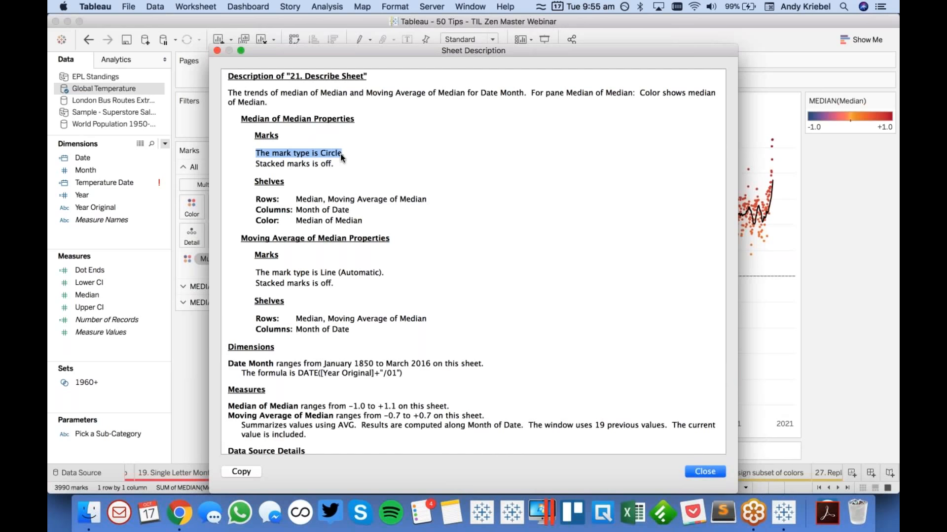
left_click_drag(256, 164, 338, 167)
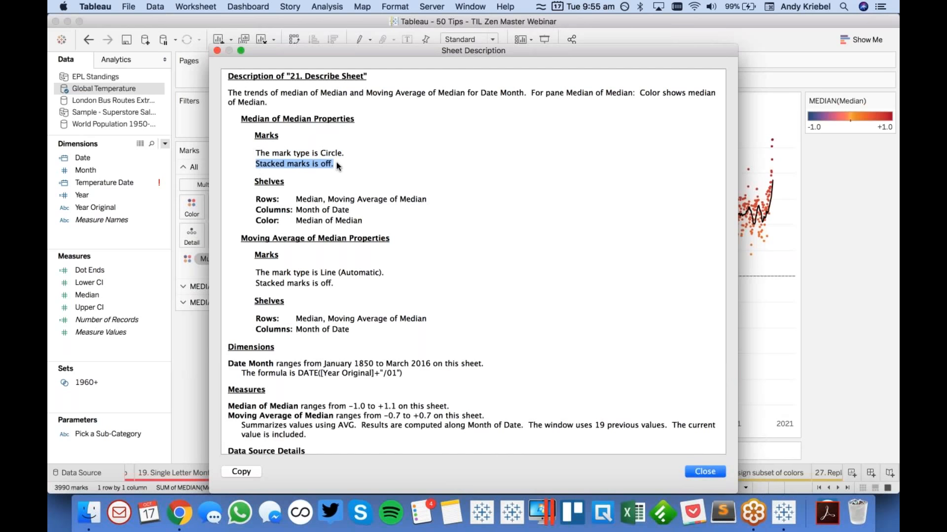
left_click(296, 199)
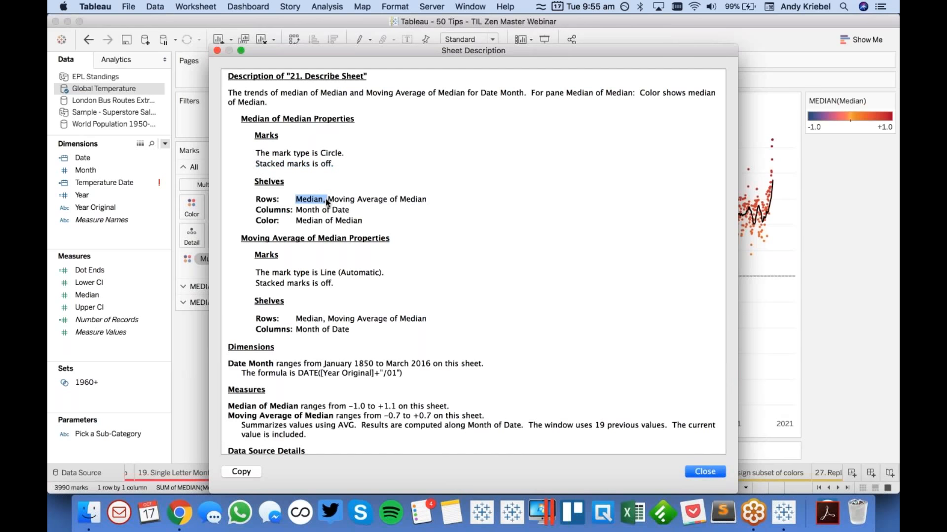
left_click_drag(325, 199, 425, 199)
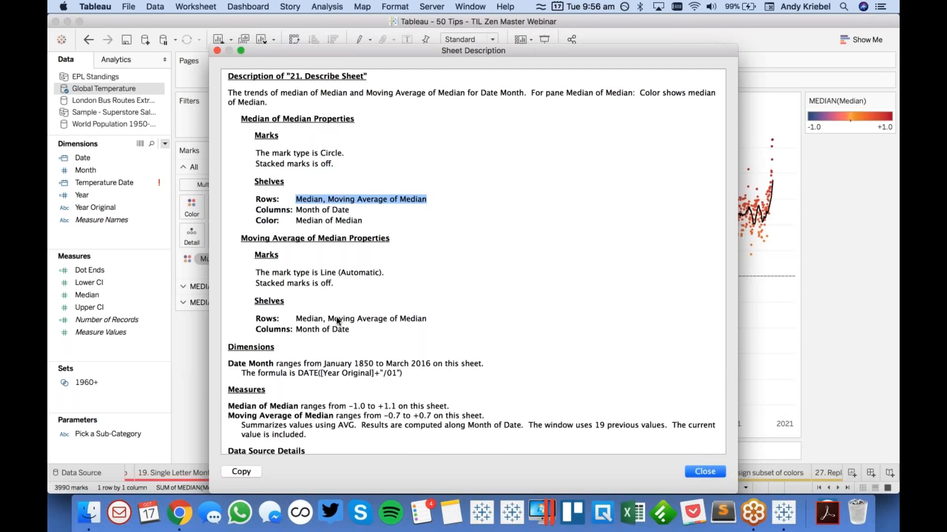
scroll(336, 320, "down", 3)
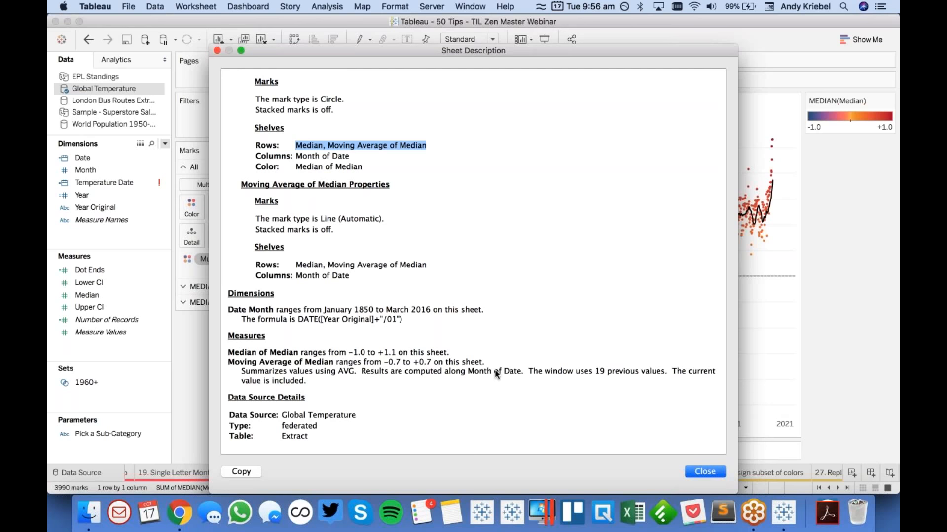
left_click_drag(529, 371, 595, 376)
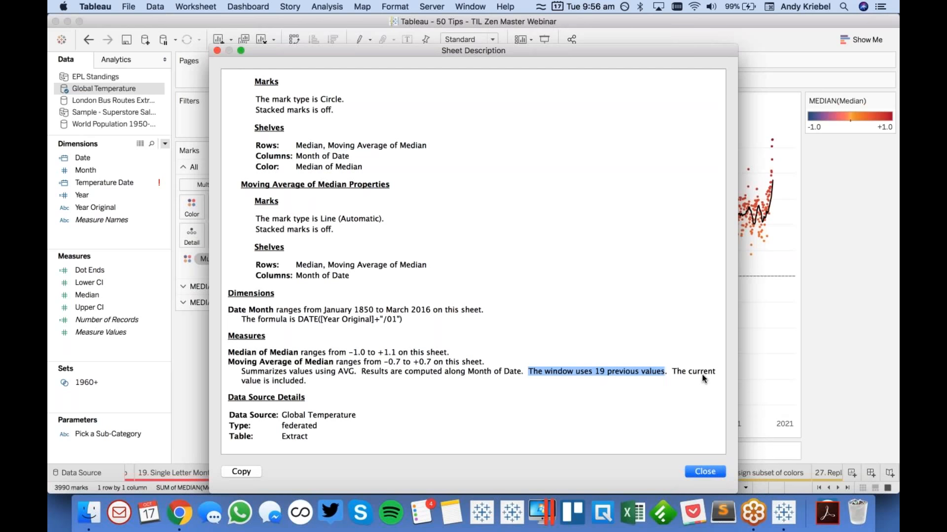
left_click(704, 472)
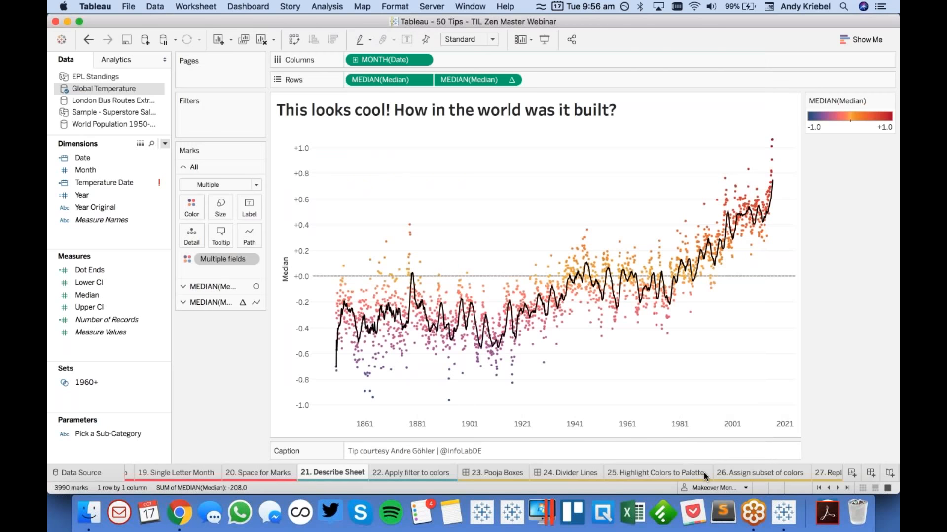
Step: Switch to the worksheet 22. Apply filter to colors and filter its chart by the 1960+ set
left_click(410, 473)
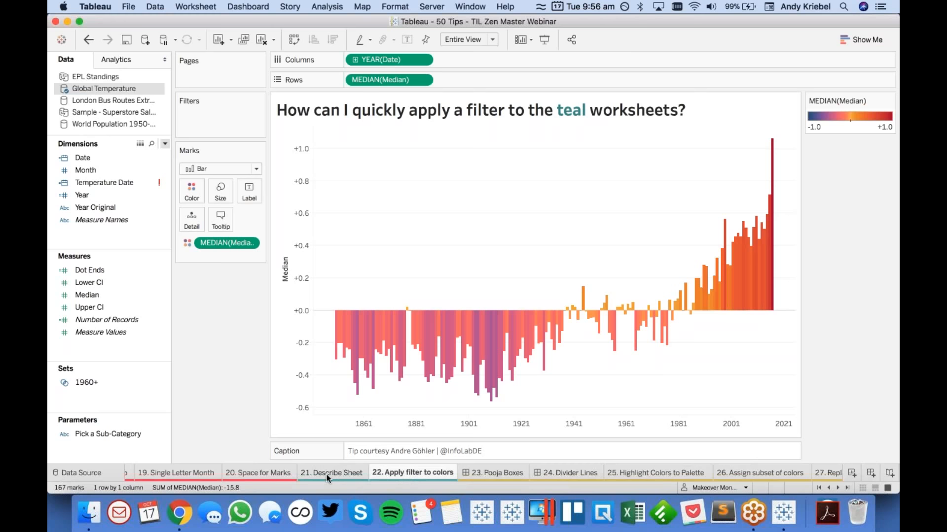
left_click(344, 472)
left_click(389, 473)
left_click(94, 383)
left_click_drag(93, 383, 202, 118)
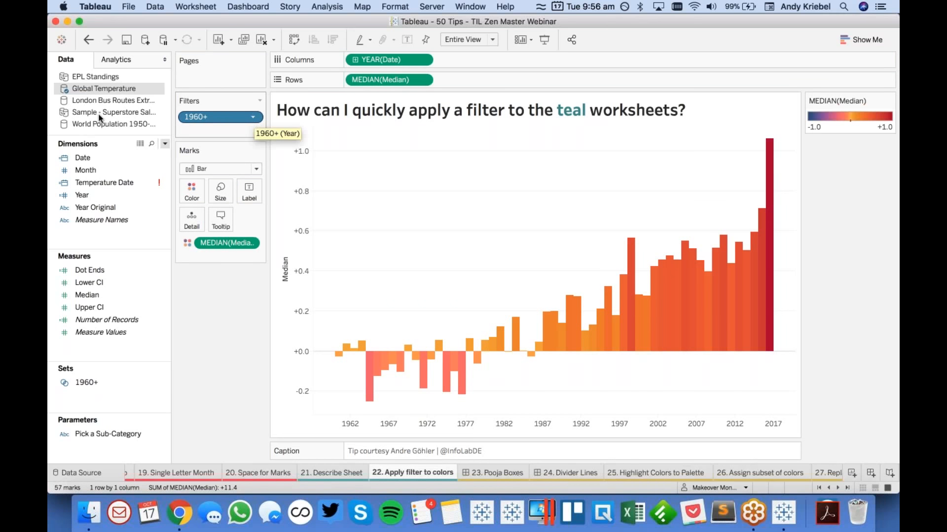
Step: Apply the 1960+ filter to the selected worksheets 2. Jittering, 3. Hide Underlying Marks, 4. Makedate, 12. Dots on line ends and 21. Describe Sheet
mouse_move(347, 478)
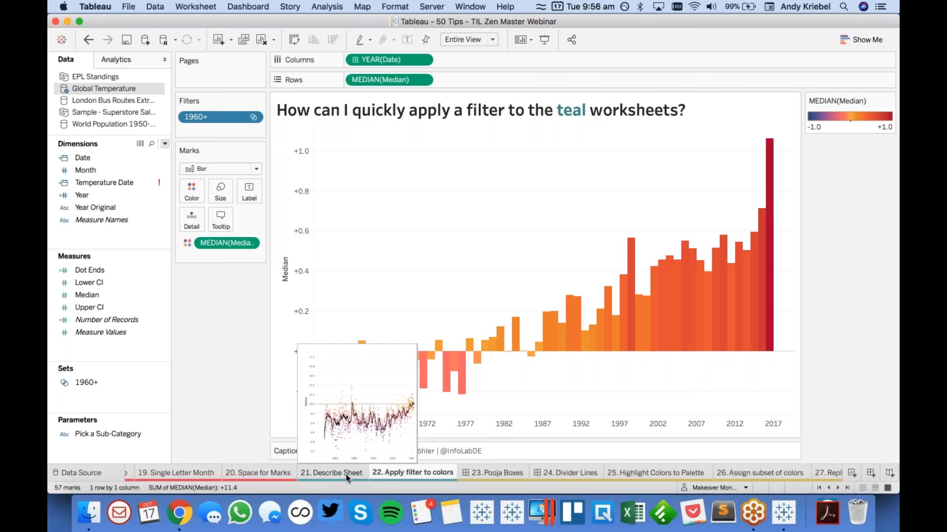
left_click(253, 119)
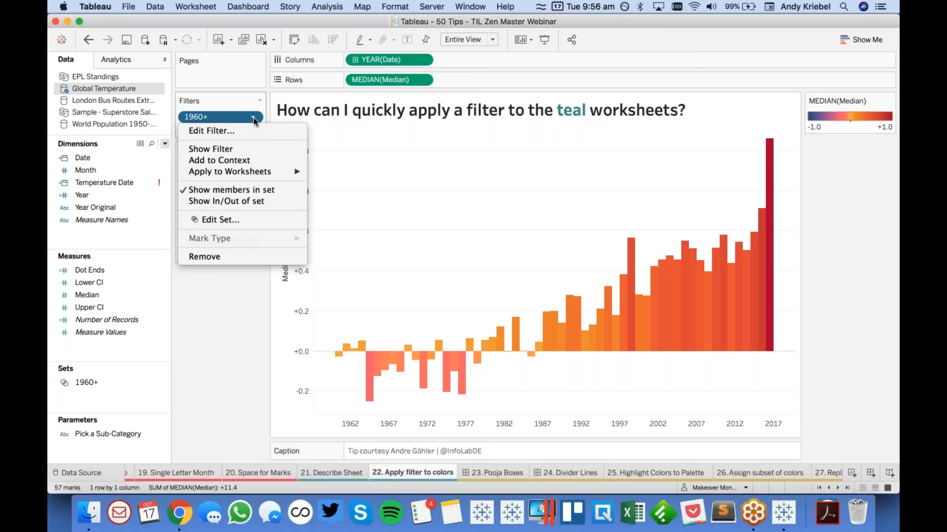
mouse_move(258, 174)
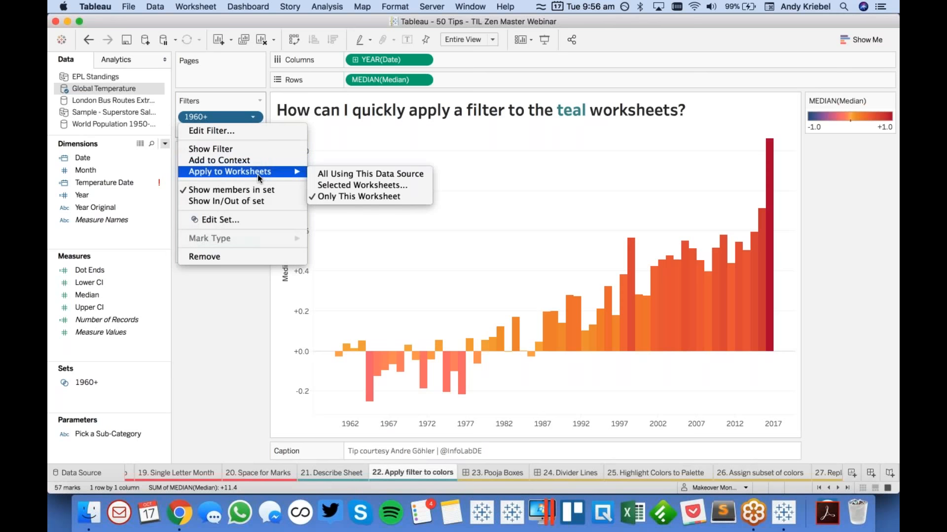
left_click(322, 185)
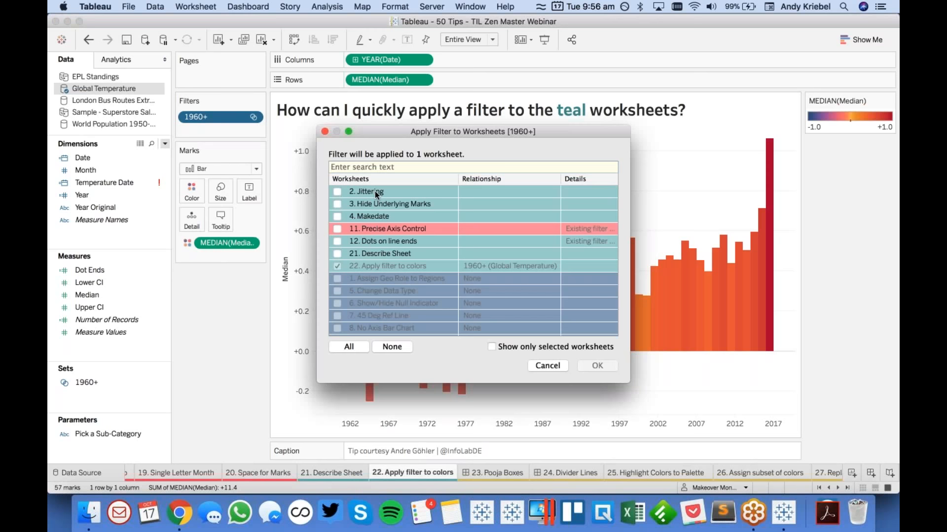
scroll(386, 303, "down", 10)
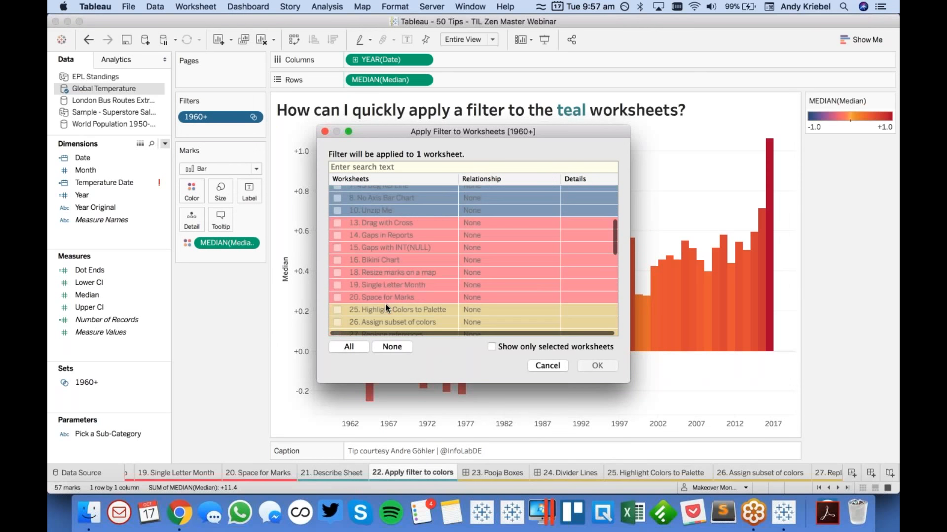
scroll(385, 304, "down", 10)
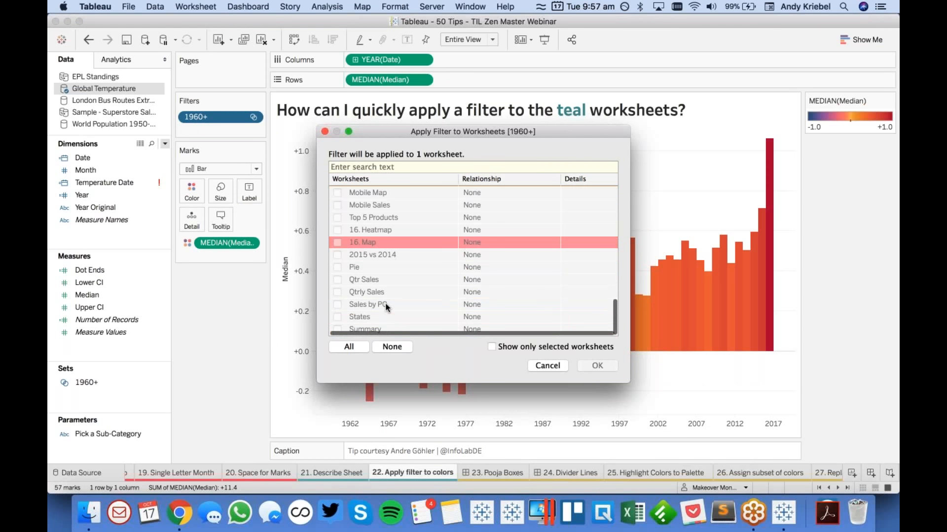
scroll(386, 303, "up", 20)
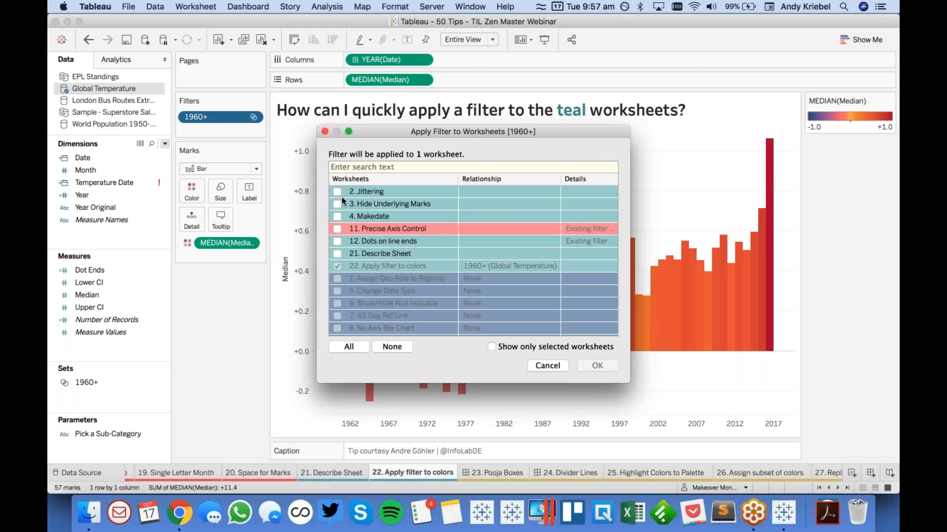
left_click(337, 192)
left_click(338, 204)
left_click(337, 217)
left_click(337, 241)
left_click(337, 253)
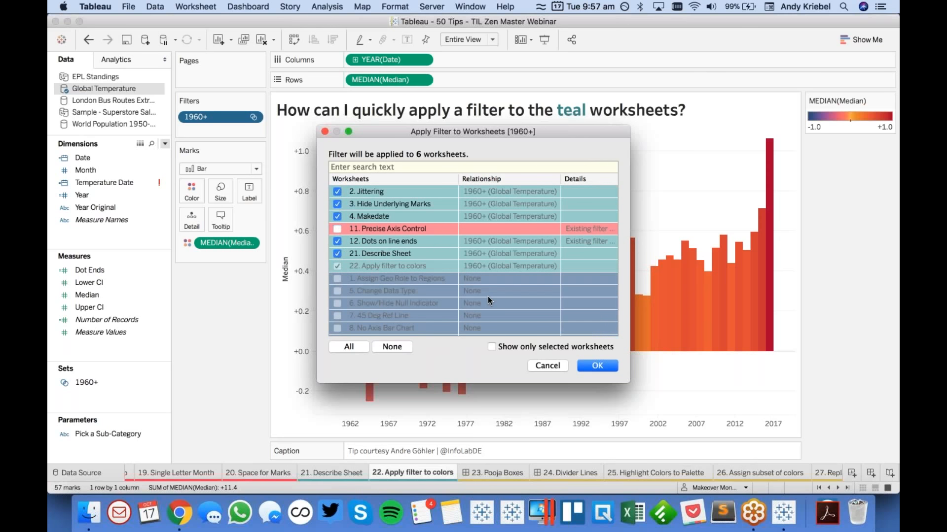
left_click(597, 366)
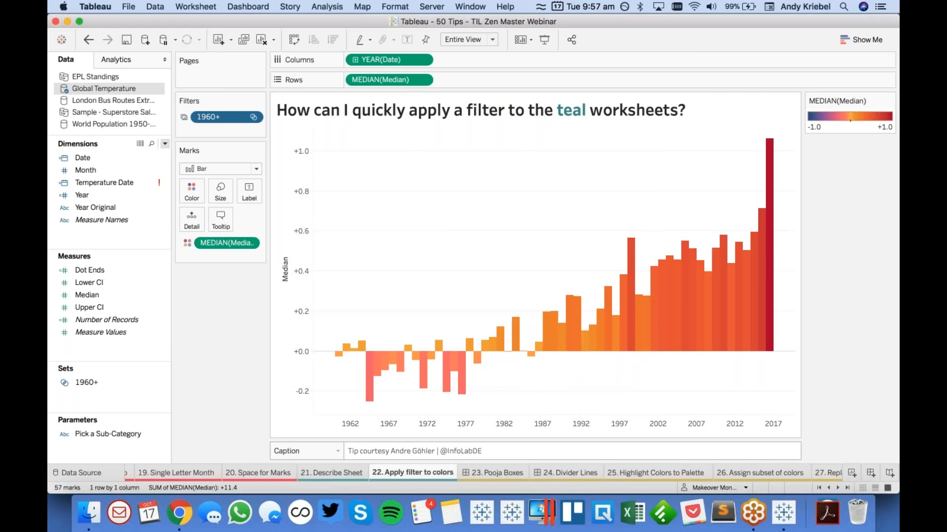
Step: Check the 1960+ filter on the worksheets 21. Describe Sheet, 2. Jittering, 3. Hide Underlying Marks and 4. Makedate
left_click(349, 475)
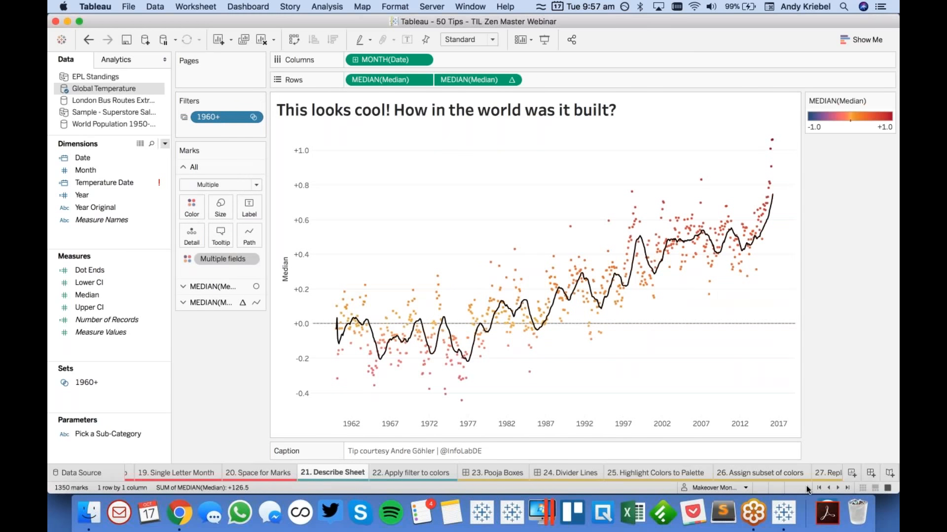
left_click(818, 488)
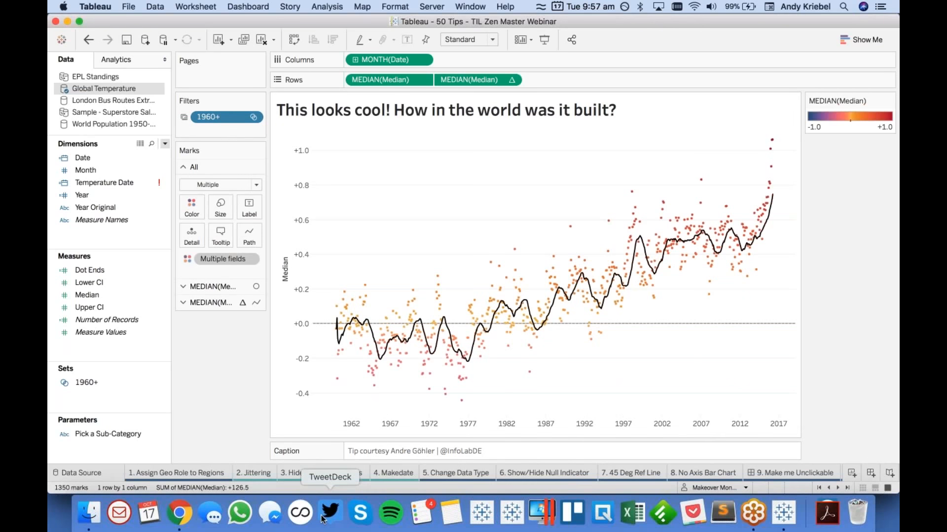
left_click(263, 473)
left_click(326, 472)
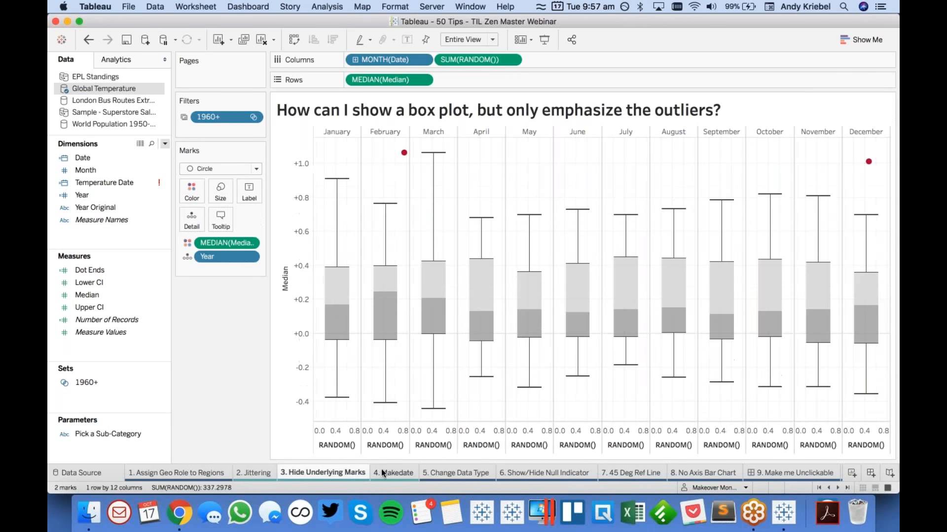
left_click(387, 472)
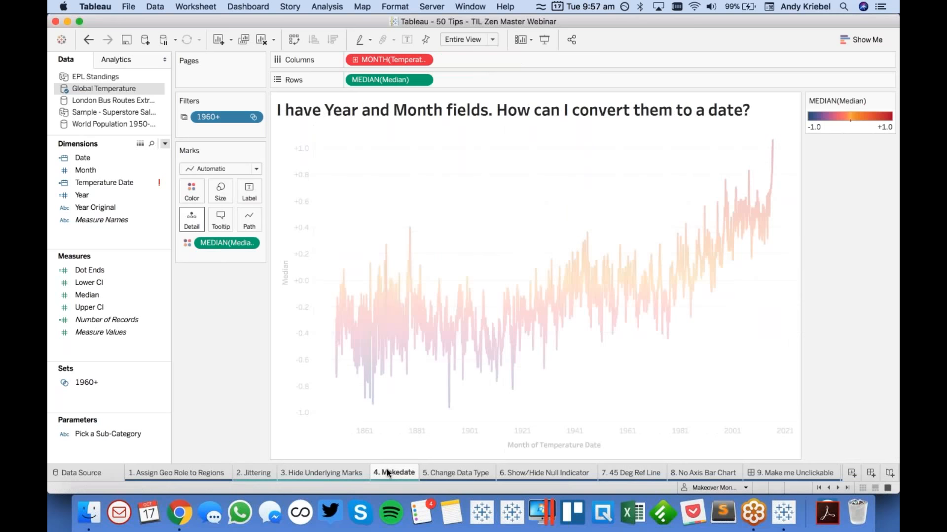
Step: Check the 1960+ filter on the worksheet 12. Dots on line ends, and return to 22. Apply filter to colors
left_click(836, 487)
left_click(836, 487)
left_click(406, 473)
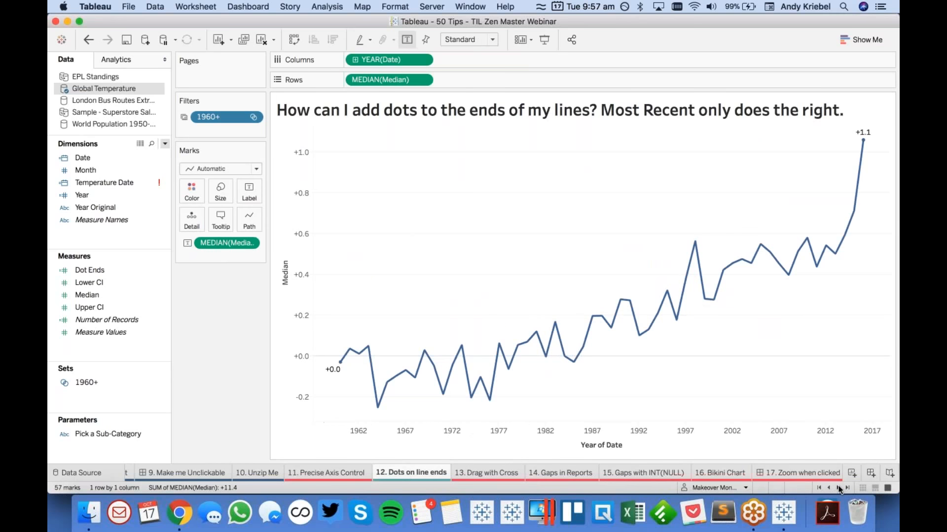
left_click(838, 487)
left_click(838, 488)
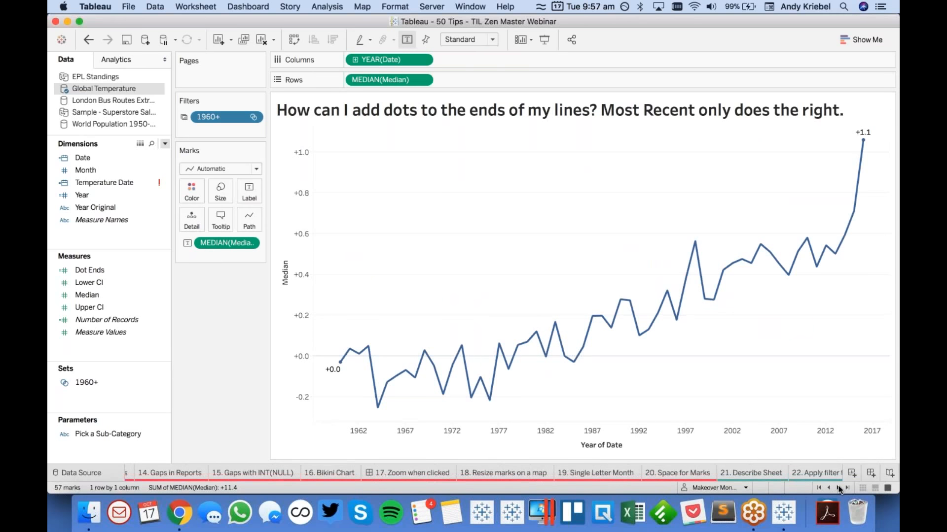
left_click(838, 488)
left_click(838, 488)
left_click(582, 475)
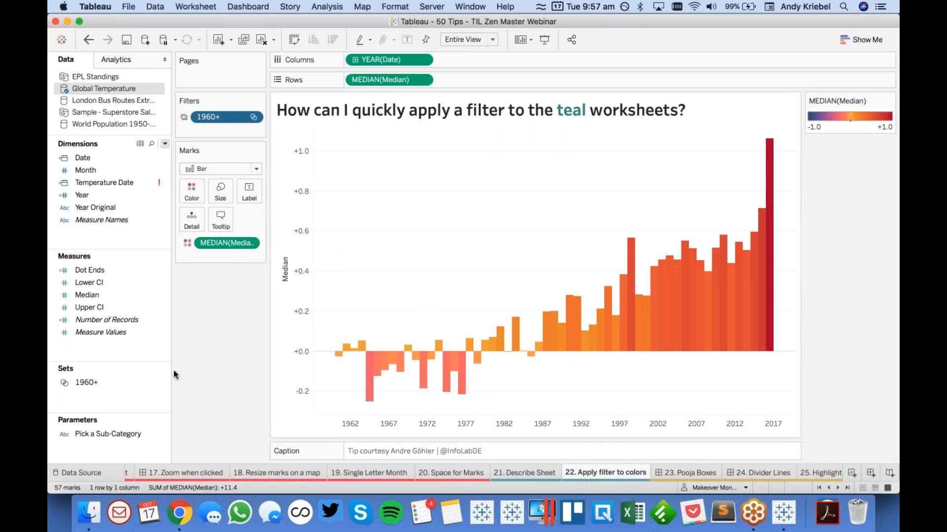
Step: Add an empty floating text object beside the infographic on the 23. Pooja Boxes dashboard and enlarge it into a wide box
left_click(683, 475)
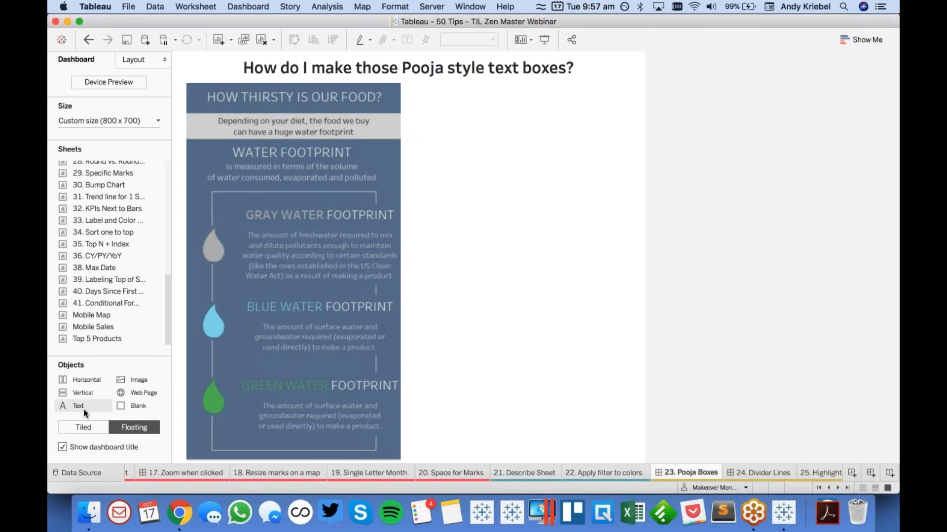
left_click_drag(76, 407, 439, 190)
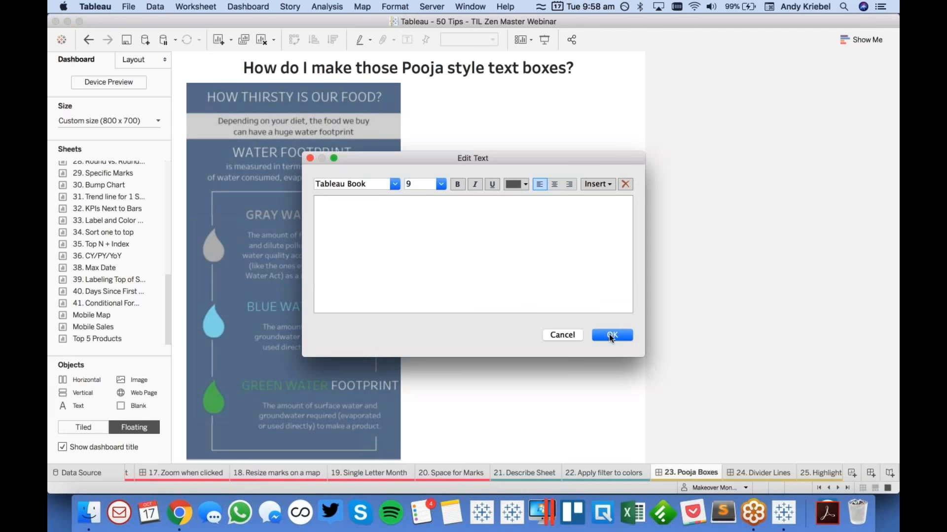
left_click(612, 336)
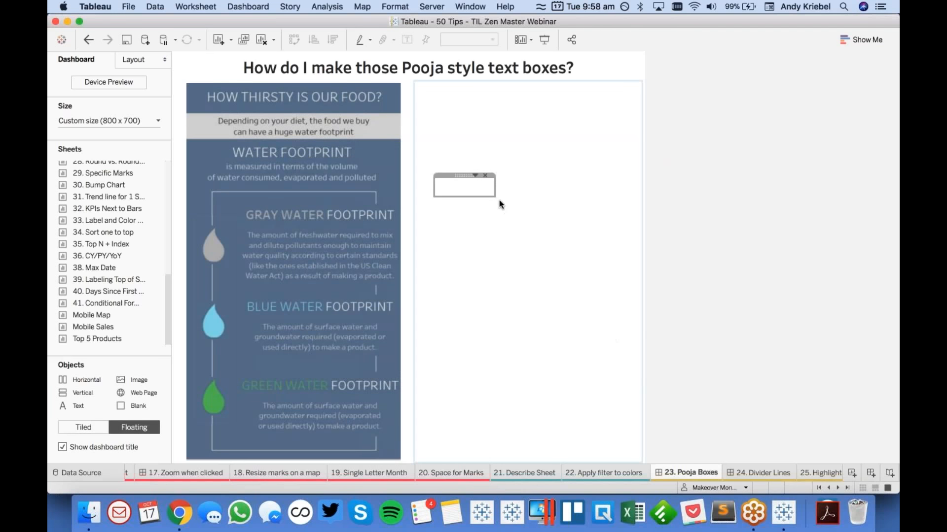
left_click_drag(496, 197, 623, 325)
Step: Format the empty text object with a solid black border of medium thickness, and close the formatting options
left_click(602, 176)
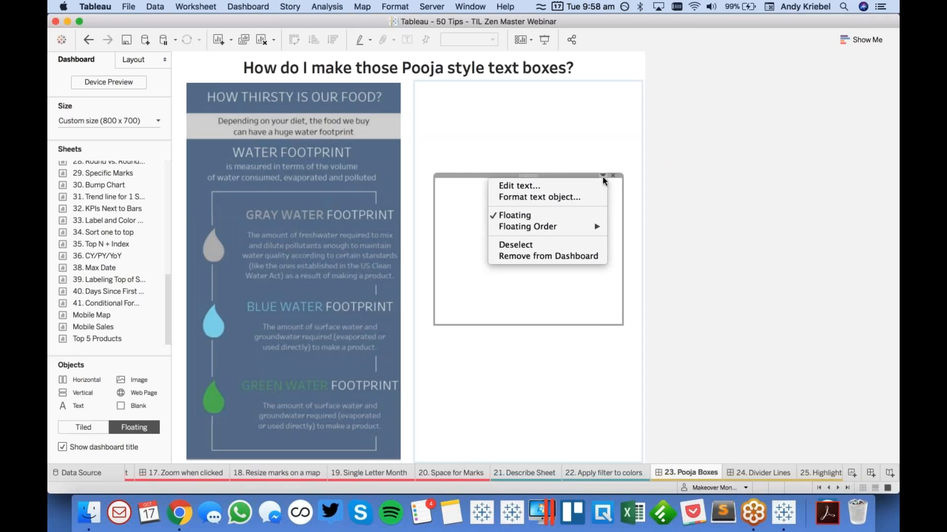
left_click(565, 197)
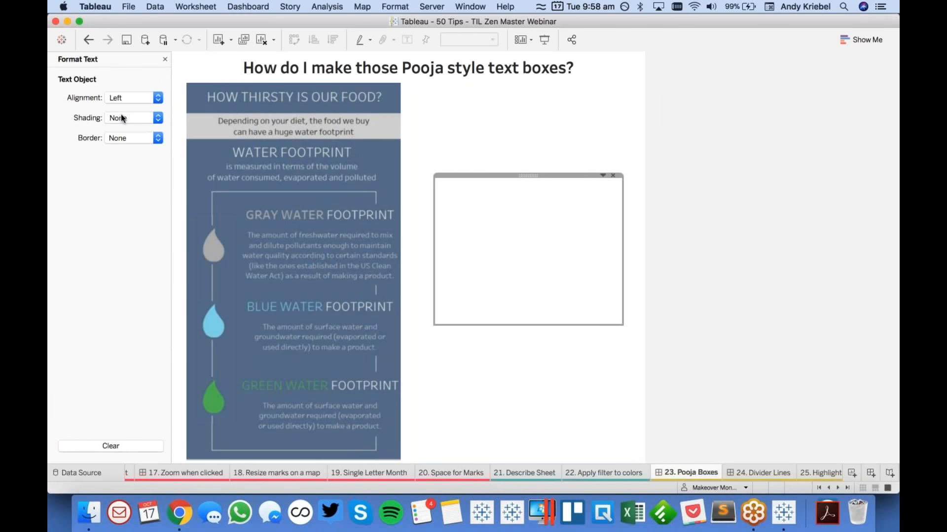
left_click(133, 138)
left_click(149, 215)
left_click(113, 232)
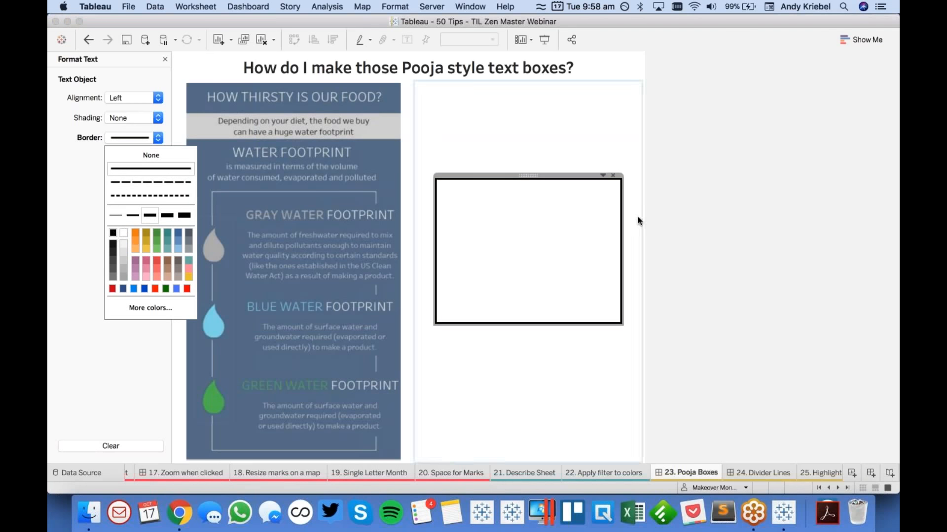
left_click(745, 238)
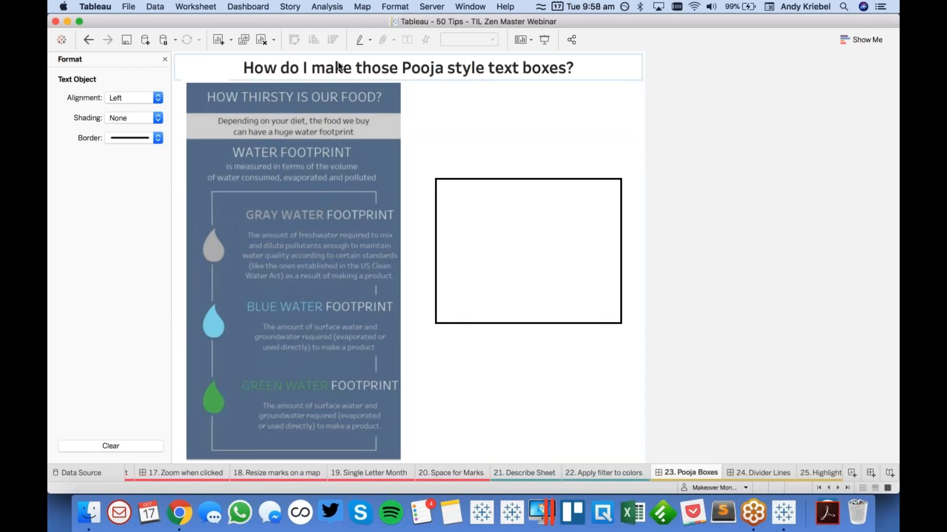
left_click(164, 59)
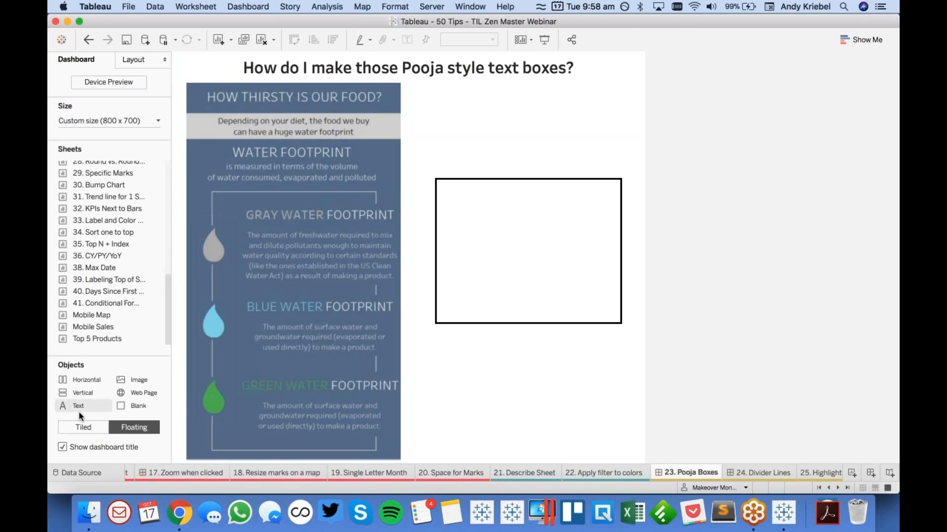
Step: Add a second floating text object inside the bordered box with the centered text "This is how you split the box"
left_click_drag(78, 406, 445, 205)
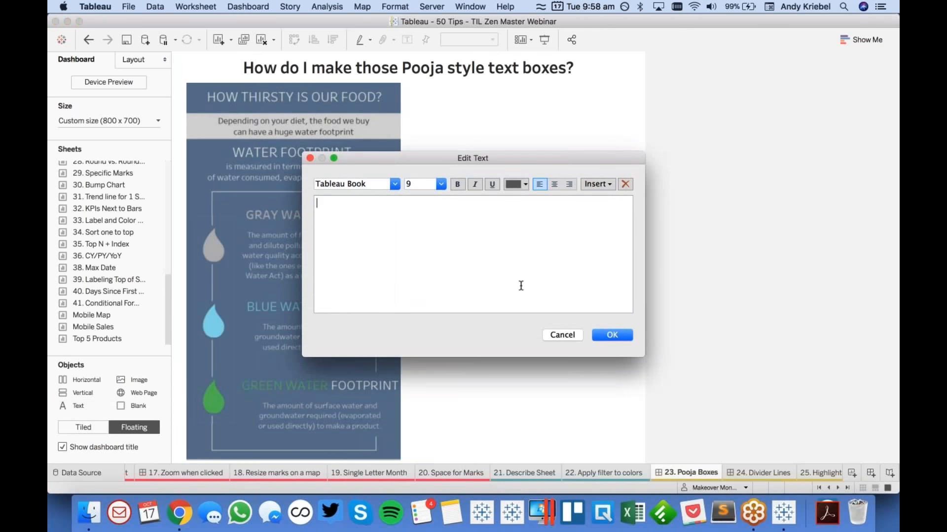
left_click(555, 185)
type("This is how you splot the box")
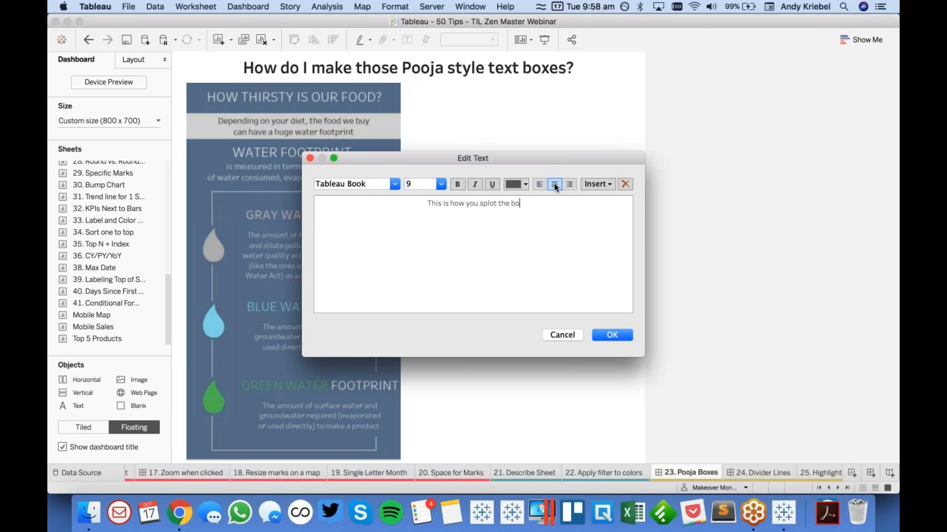
key("BackSpace")
type("i")
key("super+a")
Step: Set the new text to size 24 and extend its text object down past the bordered box's bottom edge
left_click(441, 185)
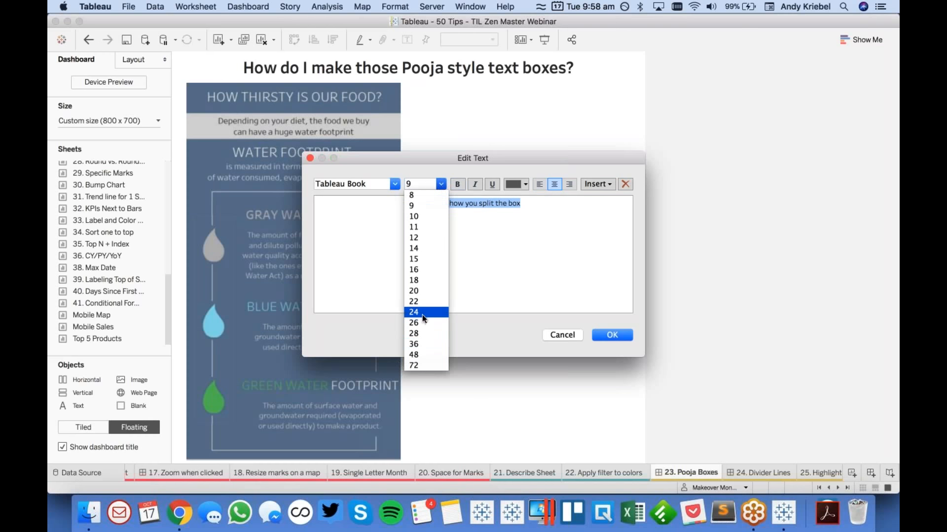
left_click(422, 313)
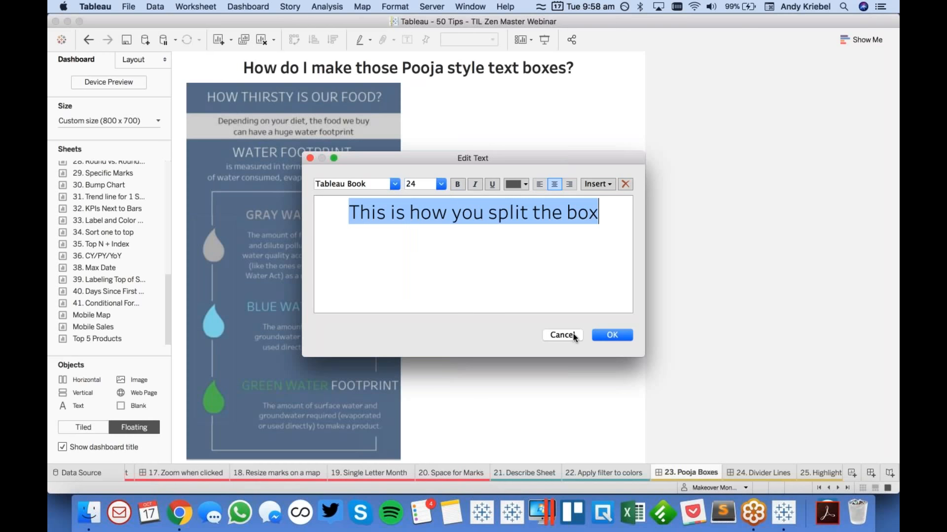
left_click(613, 337)
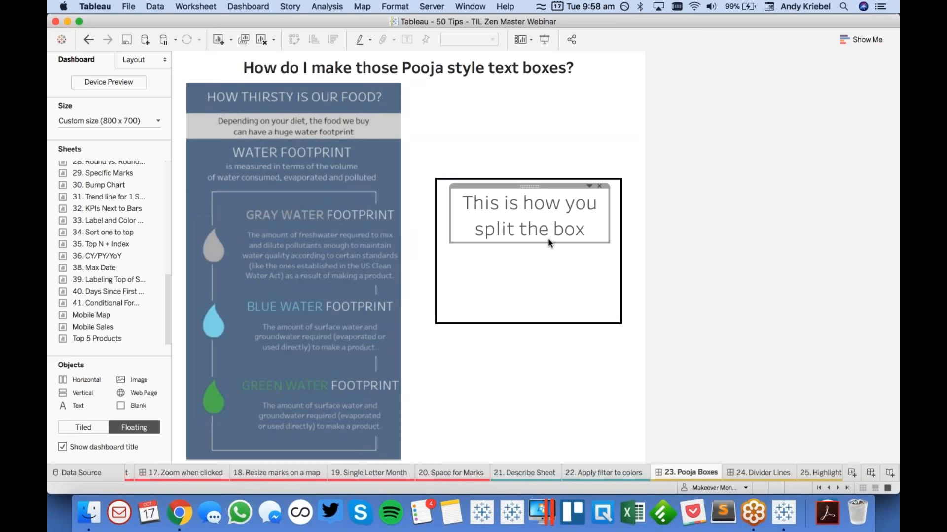
left_click_drag(549, 242, 549, 335)
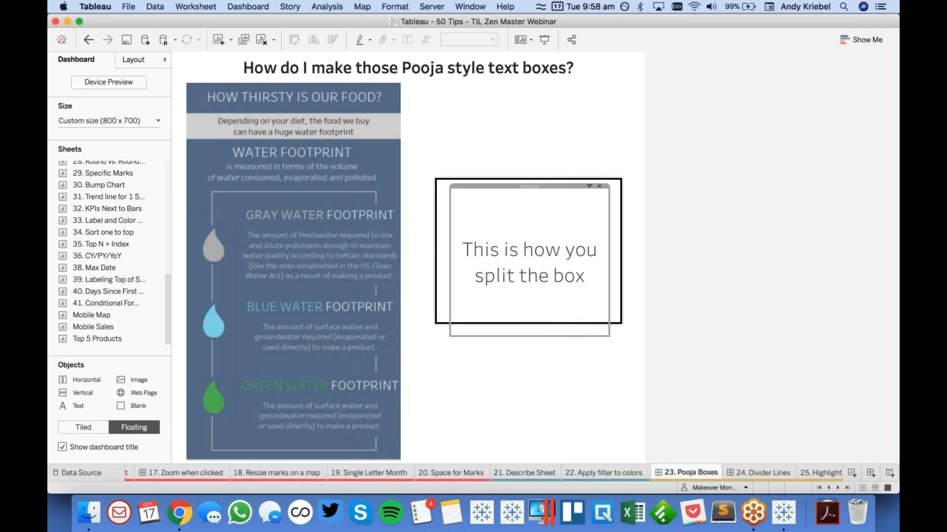
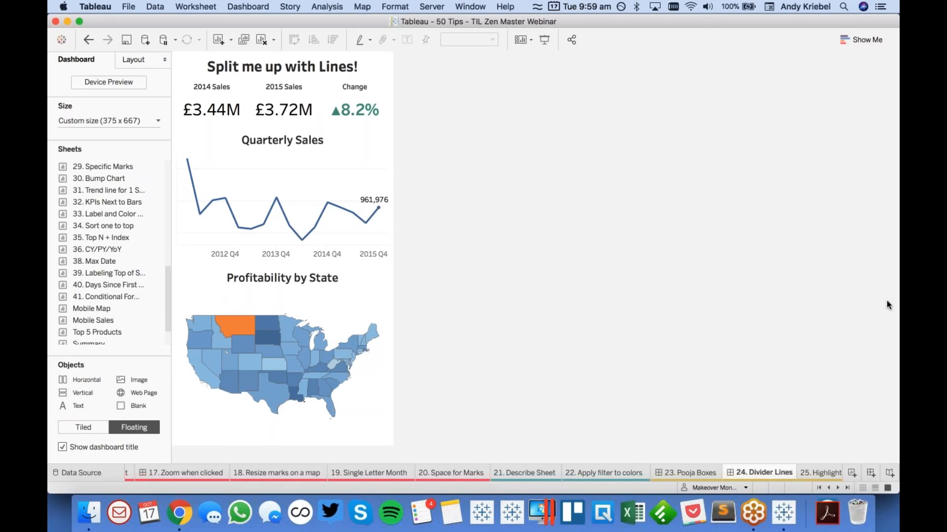
left_click(887, 301)
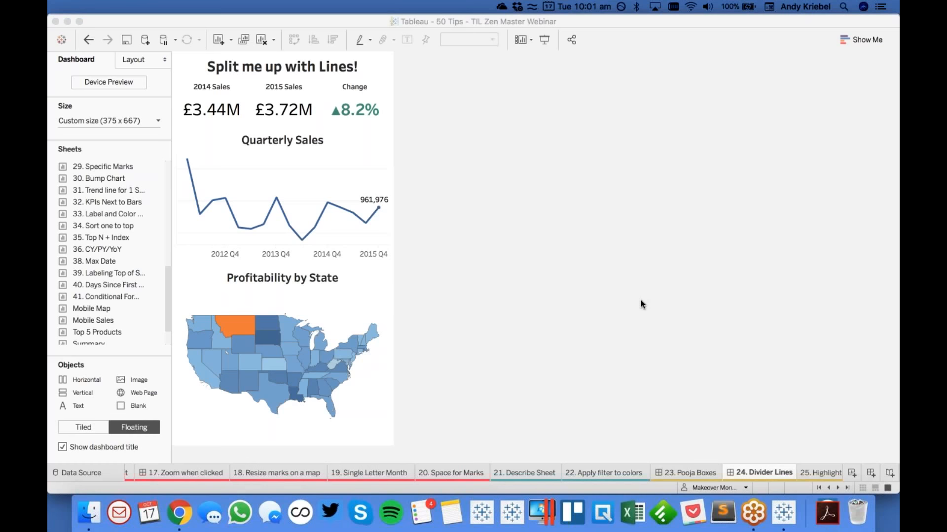
Step: Switch to Google Chrome and look through the posts on the VizWiz blog's home page
left_click(184, 516)
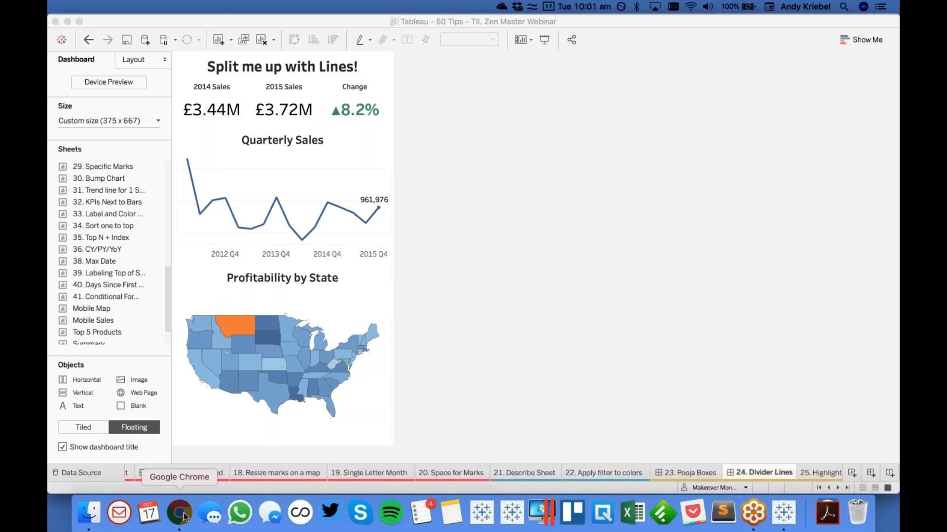
left_click(158, 28)
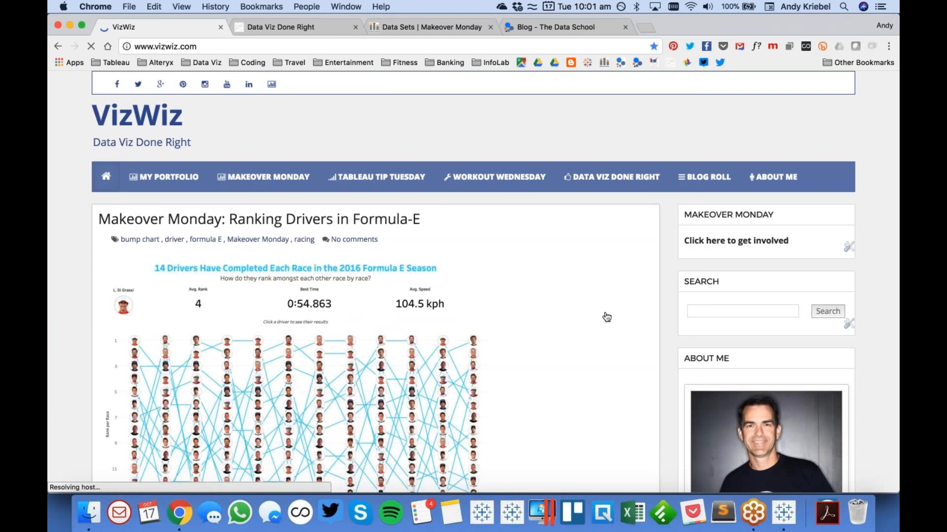
scroll(607, 317, "down", 10)
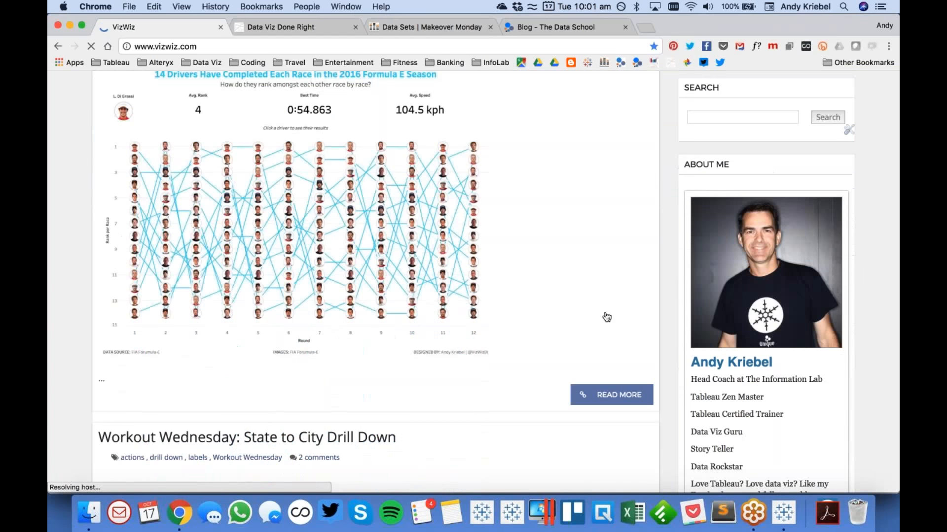
Step: Open The Information Lab UK website in a new browser tab and go to its Events page
scroll(607, 317, "down", 1)
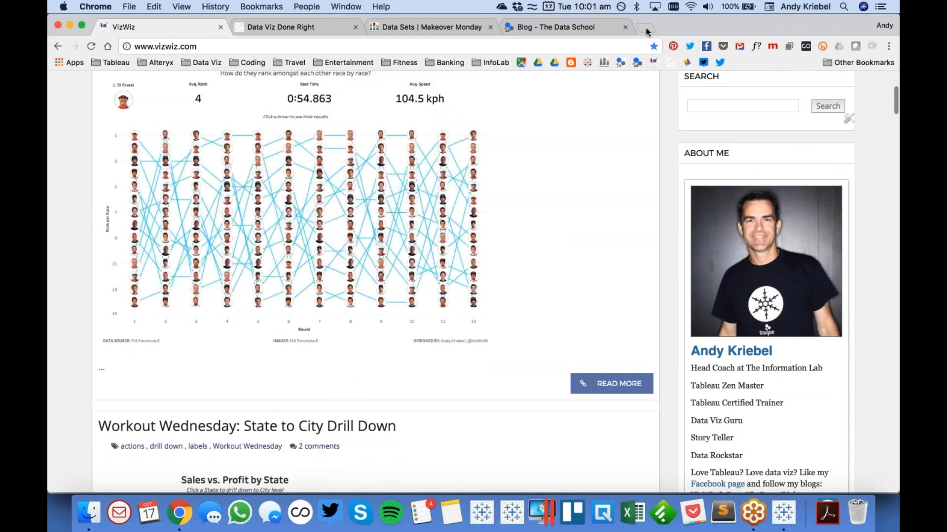
left_click(647, 29)
left_click(620, 62)
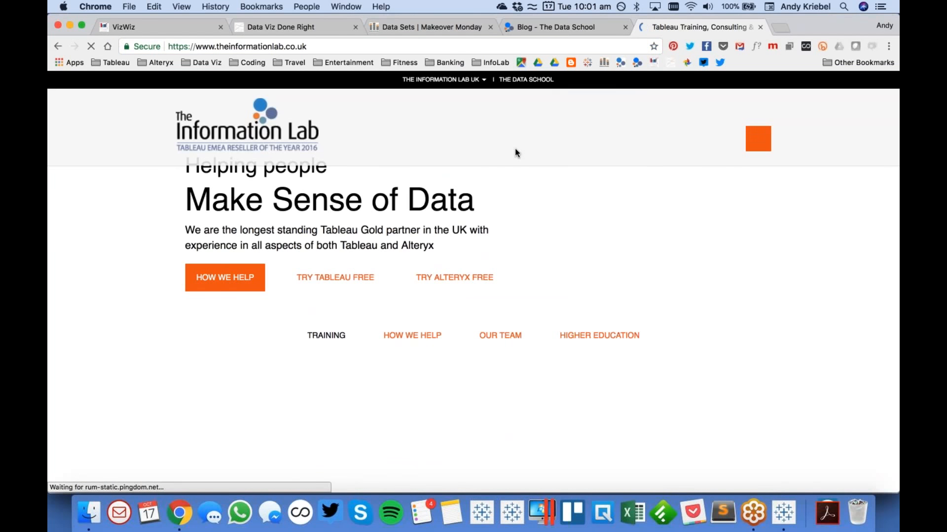
left_click(758, 139)
left_click(395, 291)
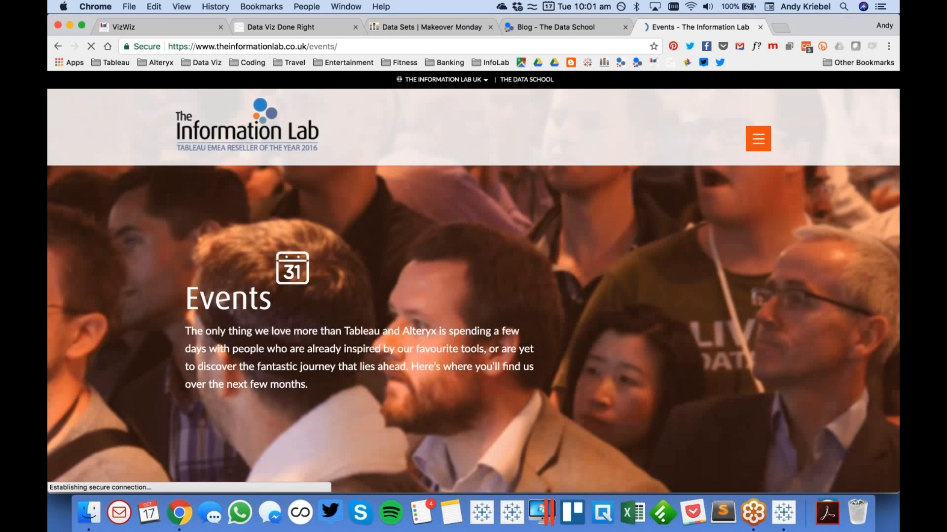
Step: Look through the What's New with Tableau event's description and registration section on the Events page
scroll(445, 218, "down", 5)
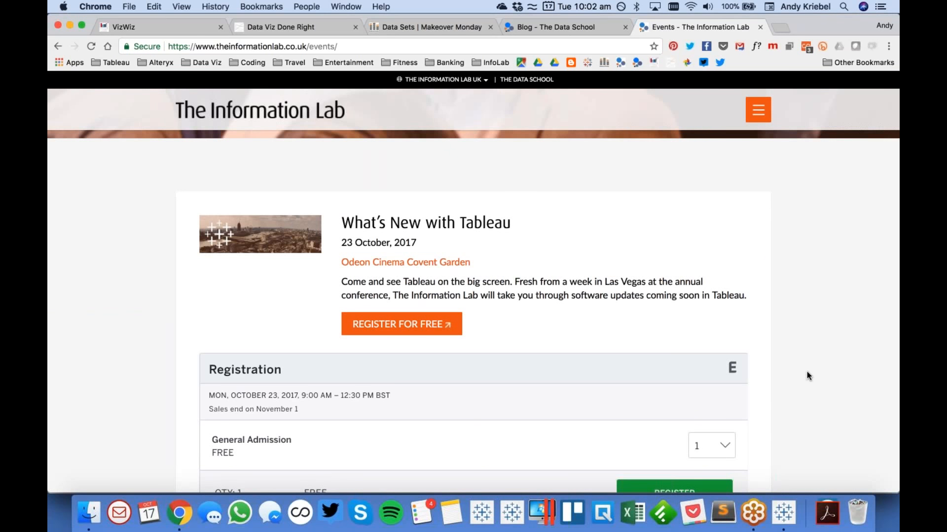
scroll(806, 372, "down", 5)
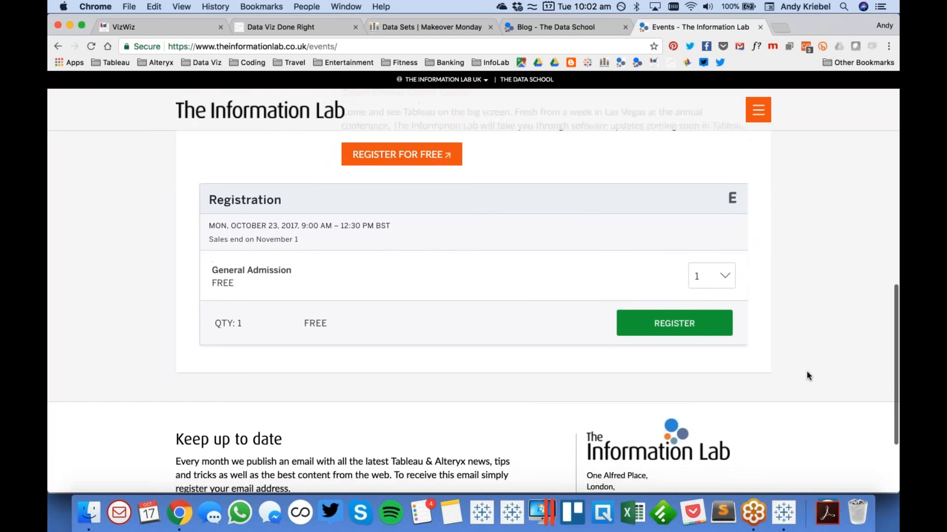
scroll(807, 371, "up", 4)
scroll(807, 373, "down", 2)
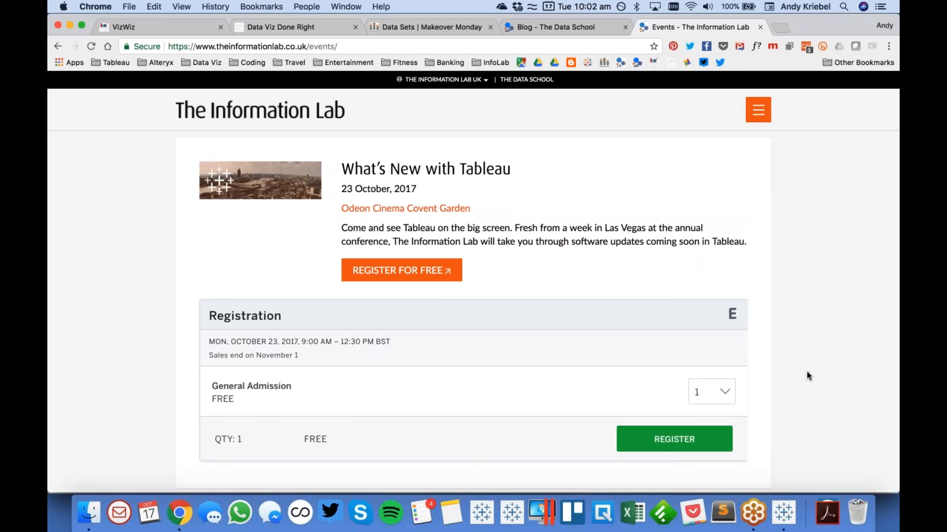
Step: Switch to The Information Lab's German site, open its Events page, and review the Tableau Zen Master Webinar Series entry
left_click(443, 79)
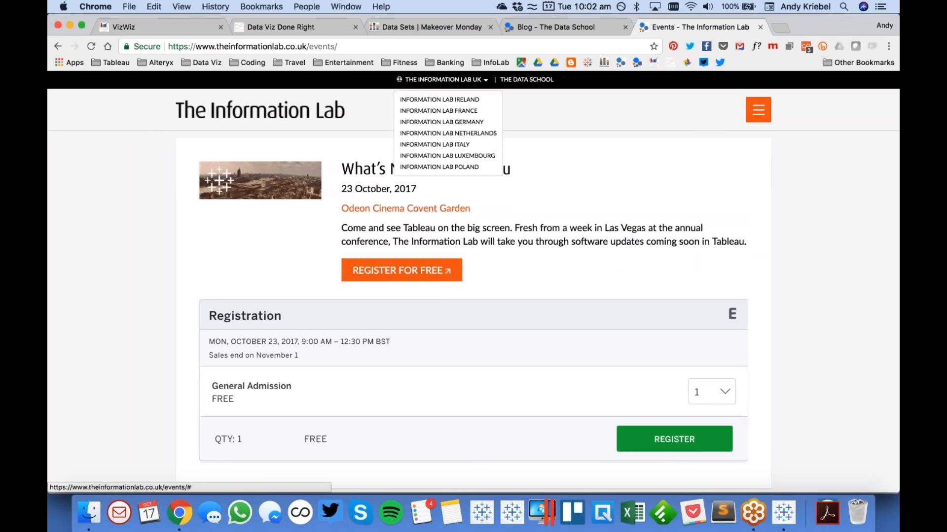
left_click(475, 123)
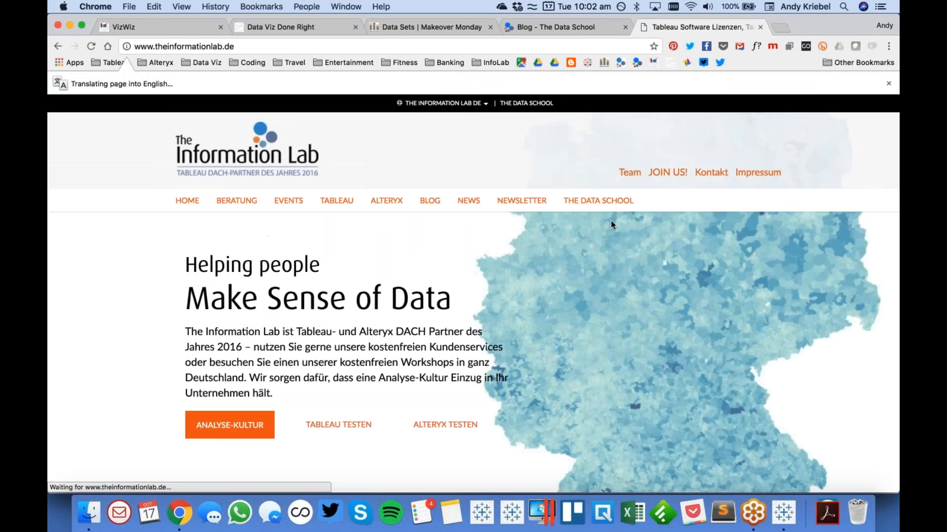
left_click(305, 201)
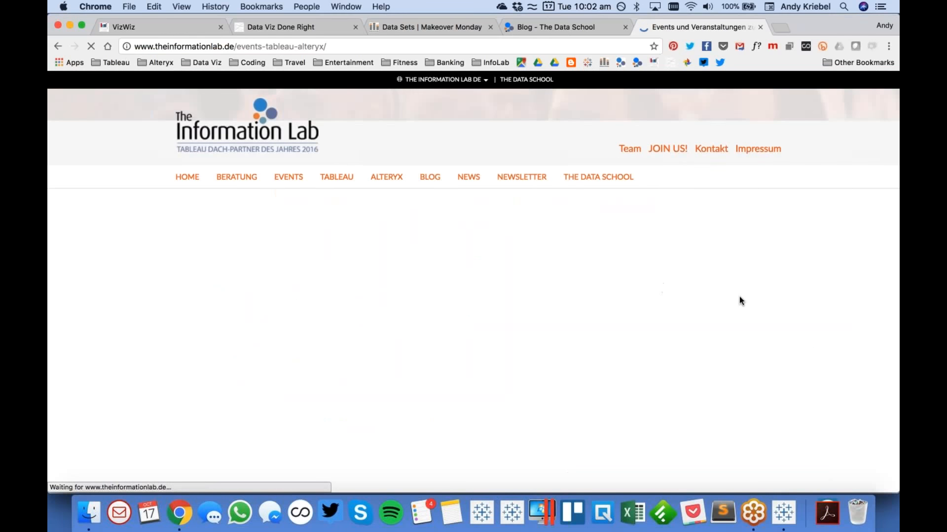
scroll(759, 307, "down", 5)
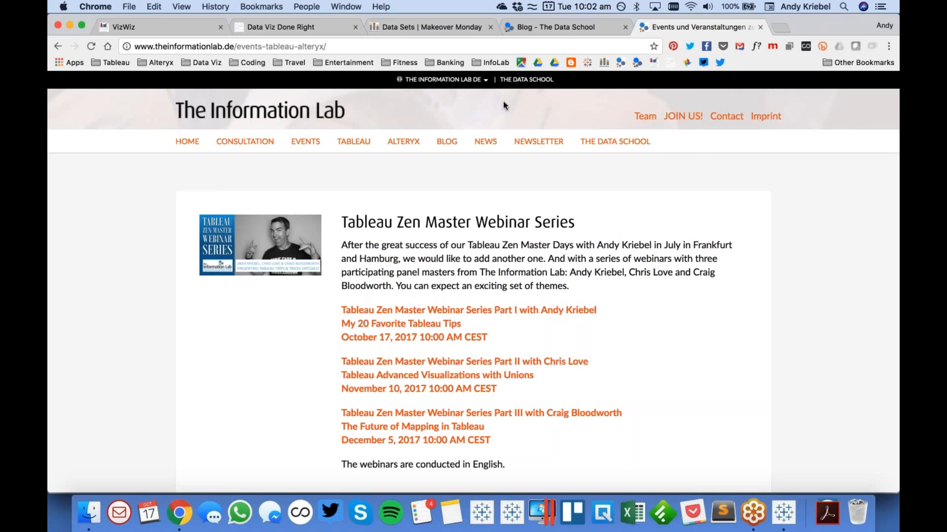
left_click(486, 83)
scroll(707, 340, "down", 2)
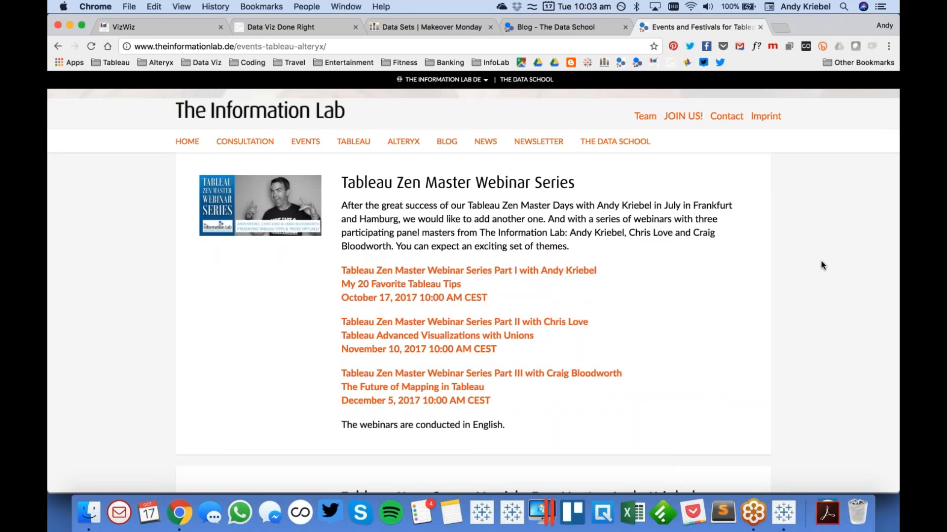
key("super+Tab")
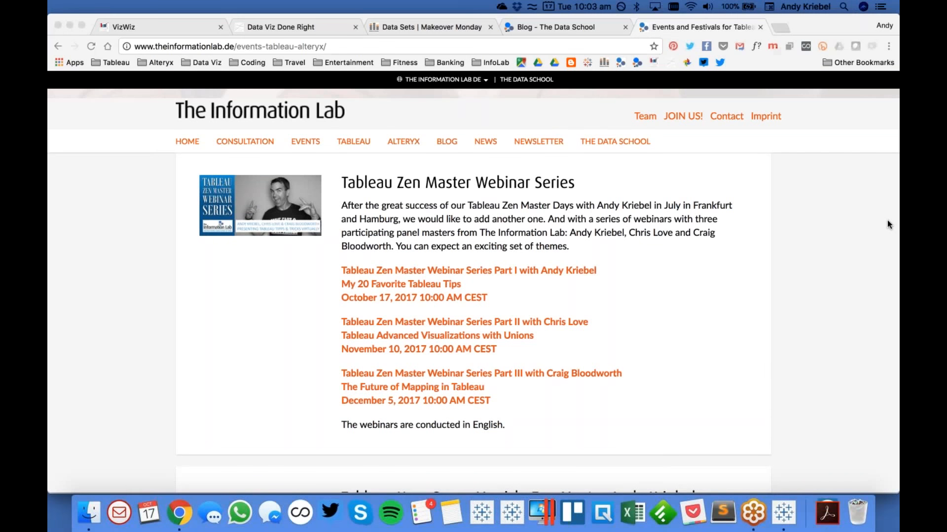